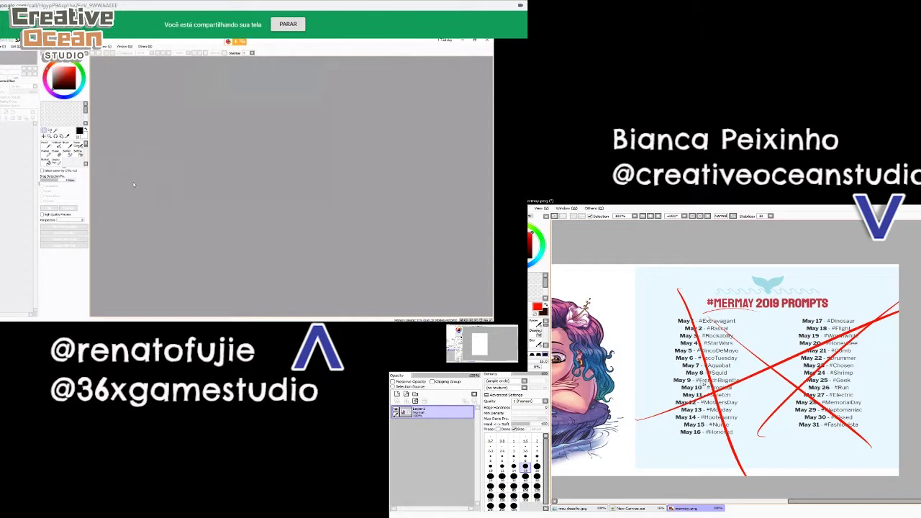
- Start a new canvas and choose the A4 preset for its size
left_click_drag(725, 385, 724, 396)
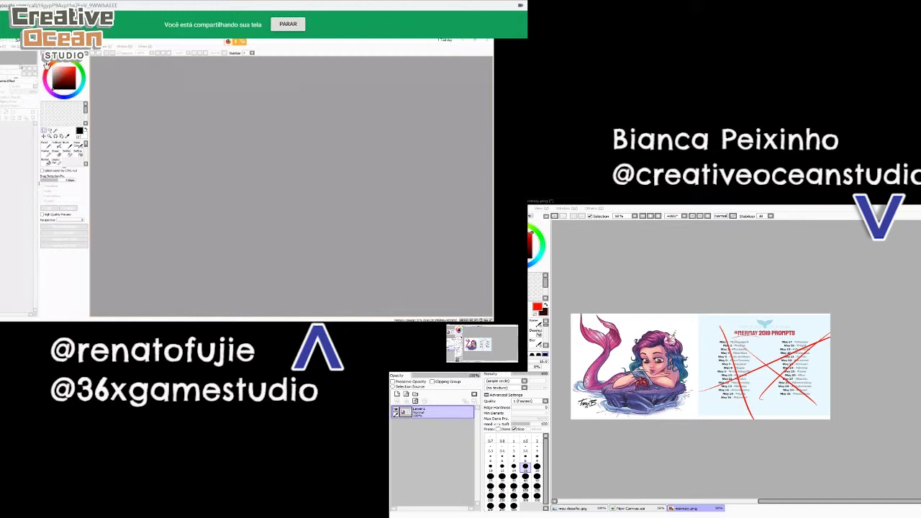
left_click(2, 47)
left_click(8, 54)
scroll(620, 418, "up", 2)
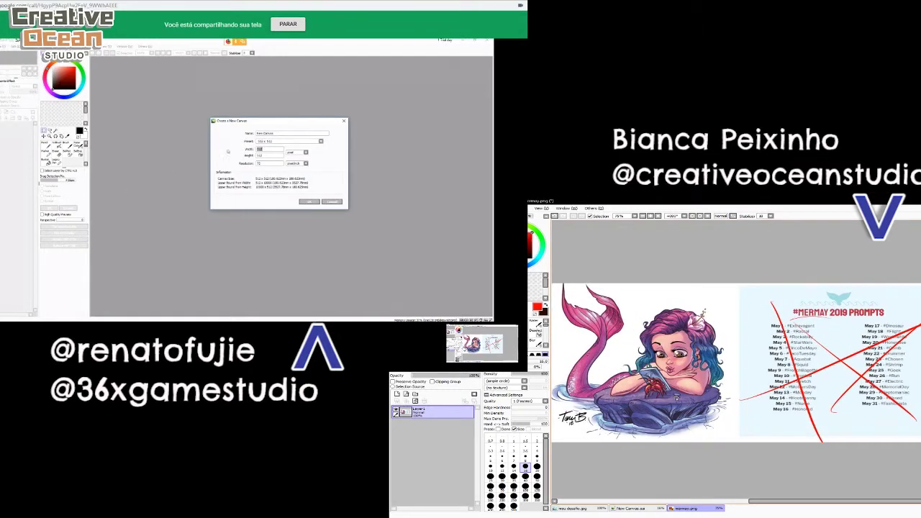
scroll(677, 399, "down", 2)
left_click(261, 143)
scroll(676, 399, "up", 1)
left_click_drag(678, 400, 702, 407)
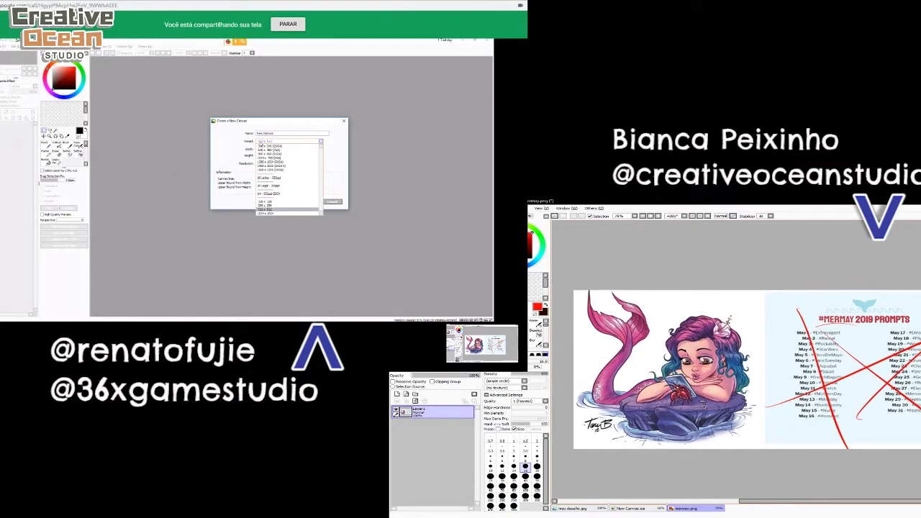
scroll(720, 375, "up", 2)
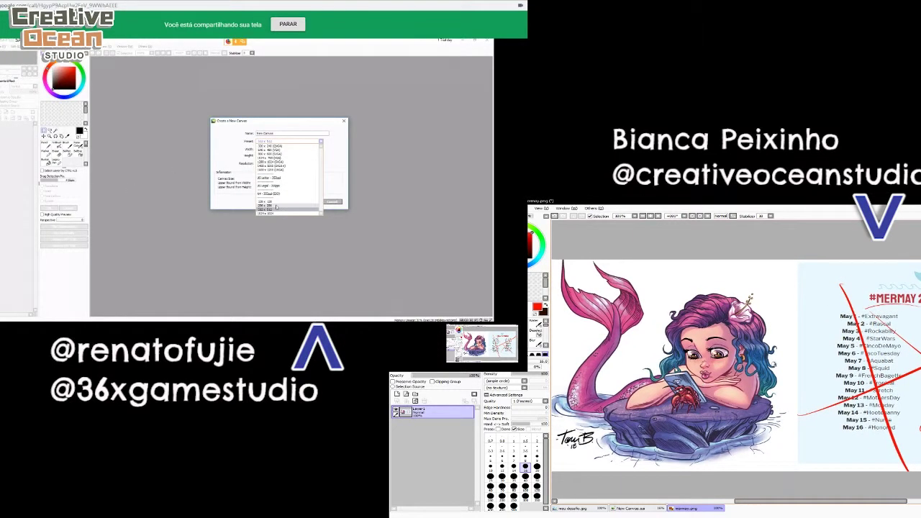
left_click_drag(908, 374, 732, 409)
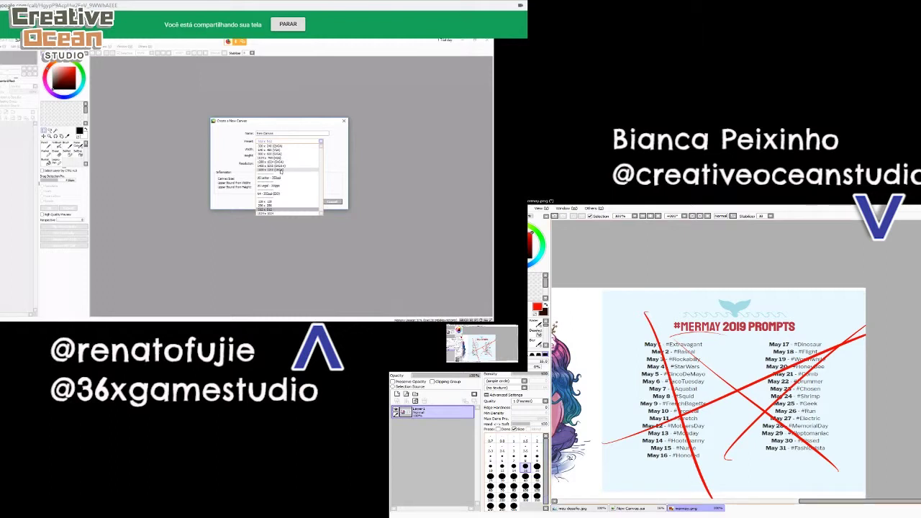
left_click_drag(720, 403, 784, 379)
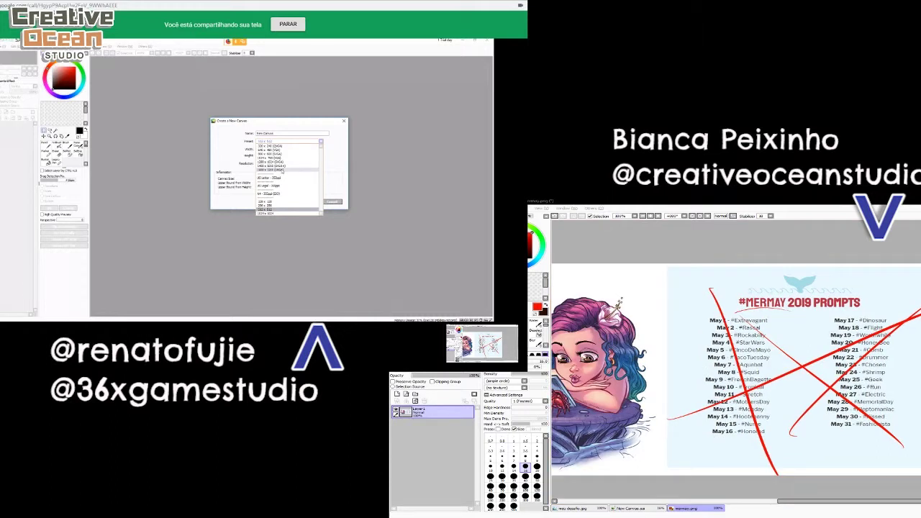
left_click_drag(697, 422, 715, 375)
scroll(698, 427, "down", 1)
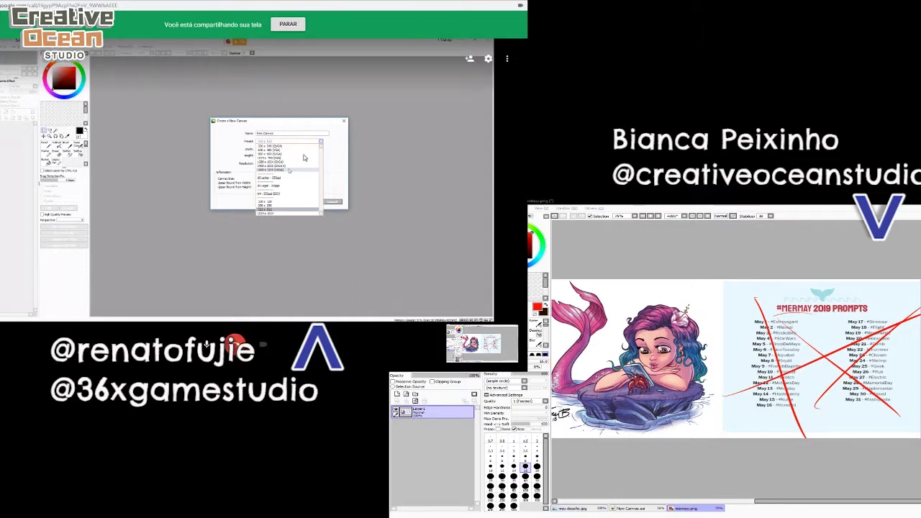
left_click(283, 196)
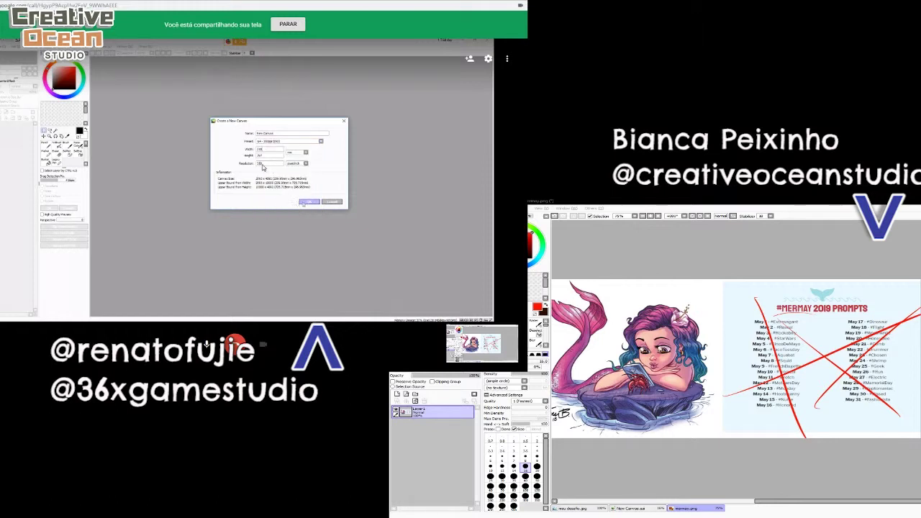
- Set the new canvas's resolution to 300 pixels per inch and create it
double_click(259, 164)
type("300")
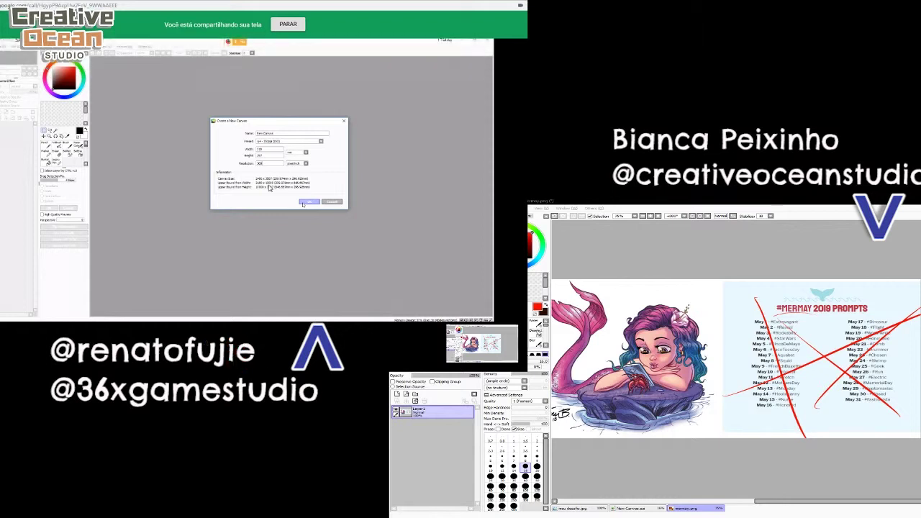
left_click(303, 204)
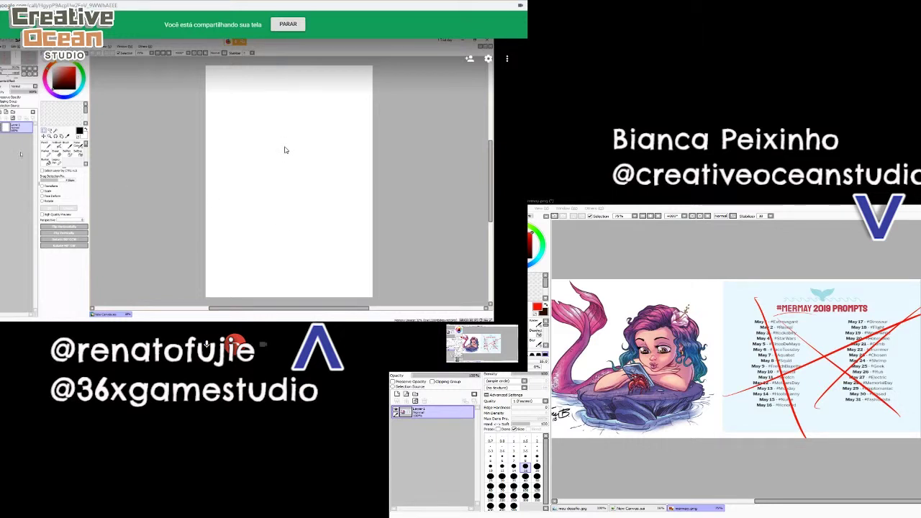
- Choose the Pencil tool at brush size 2 and swap the foreground and background colours
left_click(47, 146)
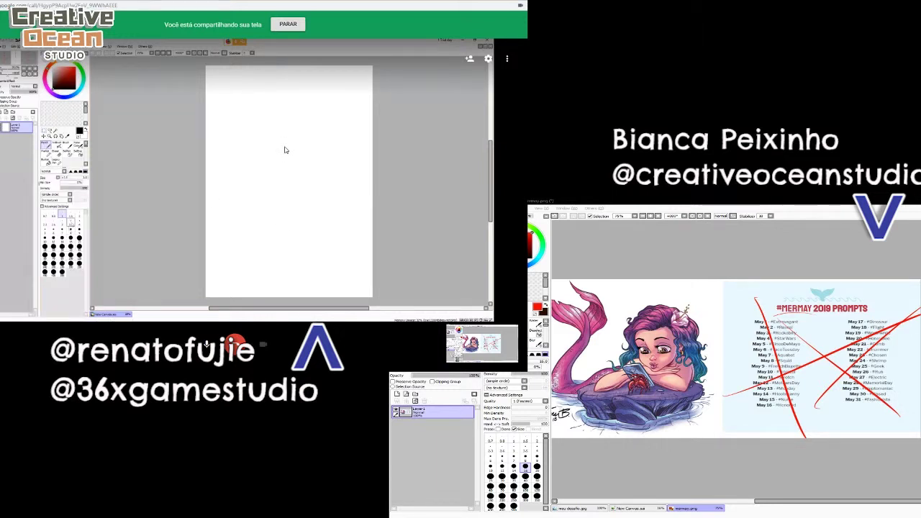
left_click(79, 216)
key("x")
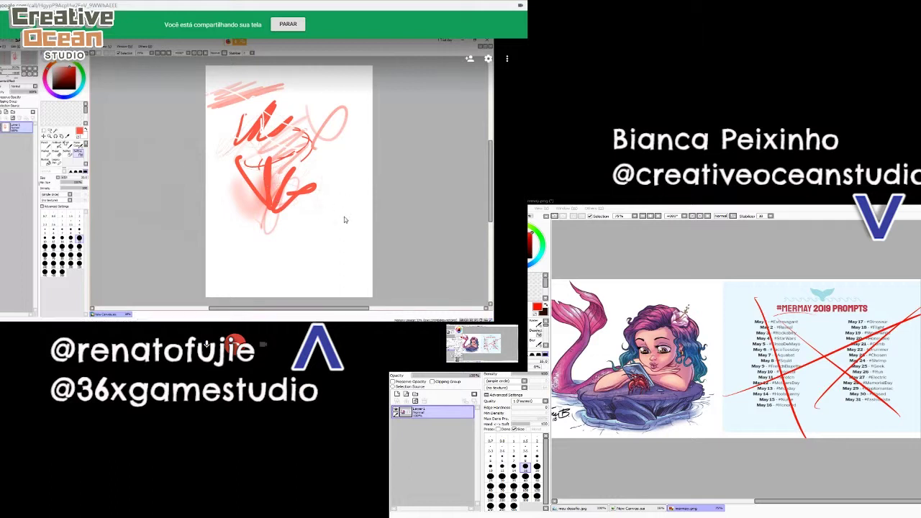
- Paint over the red scribbles at the middle of the canvas with a large-sized Brush tool
left_click(67, 144)
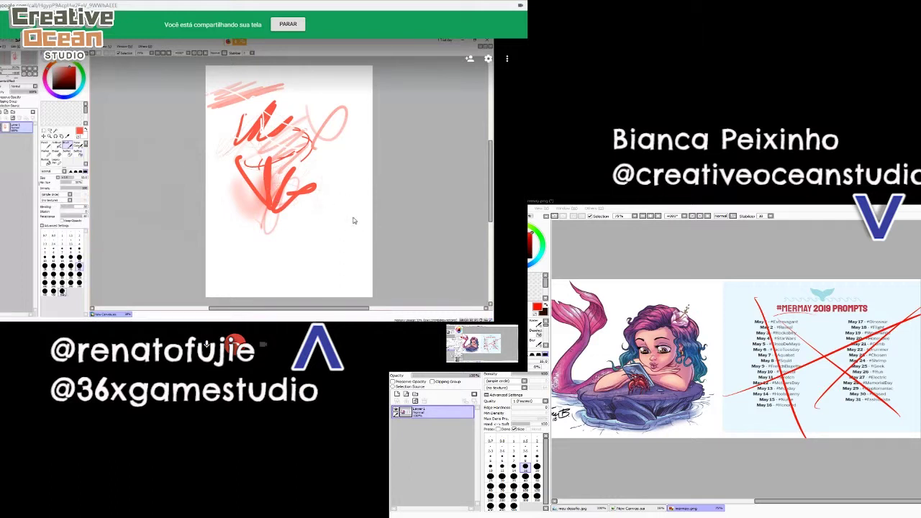
left_click(62, 292)
mouse_move(236, 199)
left_mouse_down()
mouse_move(249, 196)
mouse_move(253, 213)
left_mouse_up()
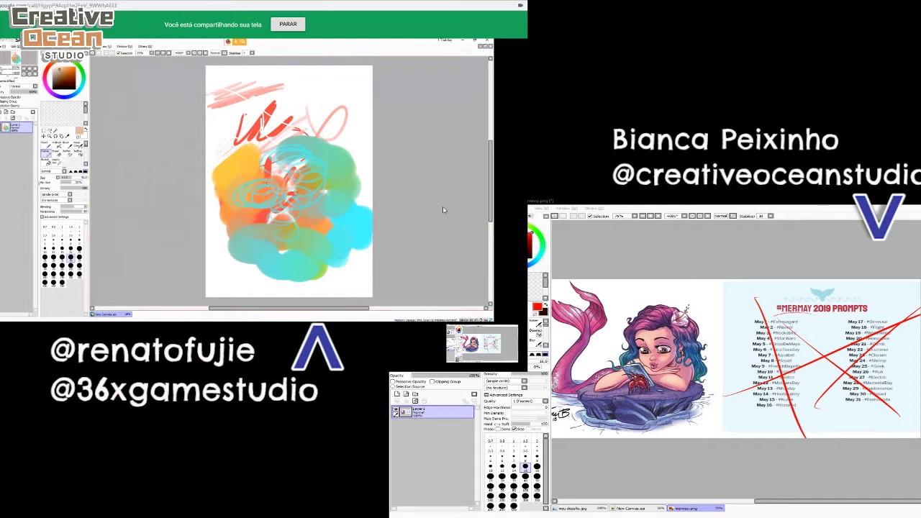
- Paint peach strokes over the middle of the coloured area with a large Marker, and blend them with a large Water Color brush
left_click(70, 275)
mouse_move(283, 164)
left_mouse_down()
mouse_move(268, 167)
mouse_move(293, 173)
mouse_move(280, 185)
mouse_move(266, 169)
mouse_move(295, 169)
mouse_move(281, 164)
mouse_move(283, 209)
mouse_move(260, 219)
mouse_move(310, 206)
mouse_move(277, 129)
mouse_move(304, 133)
mouse_move(288, 141)
left_mouse_up()
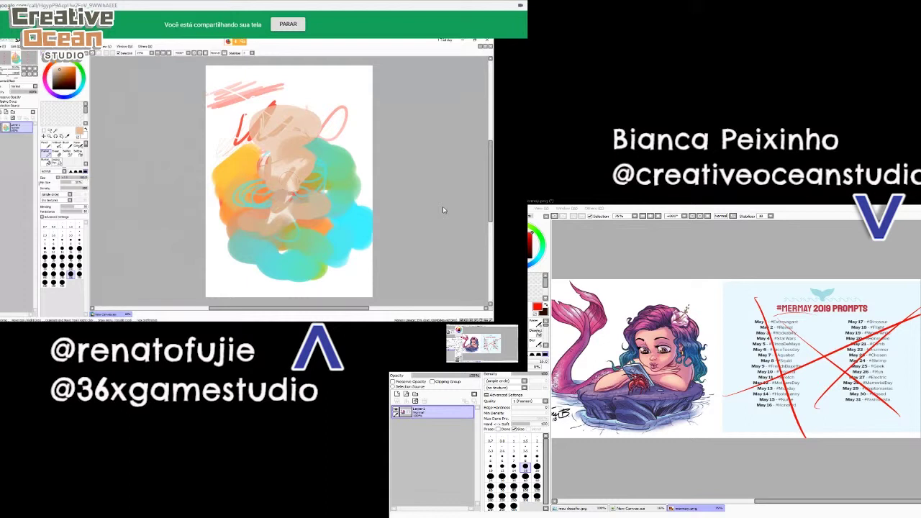
left_click(77, 146)
left_click(81, 281)
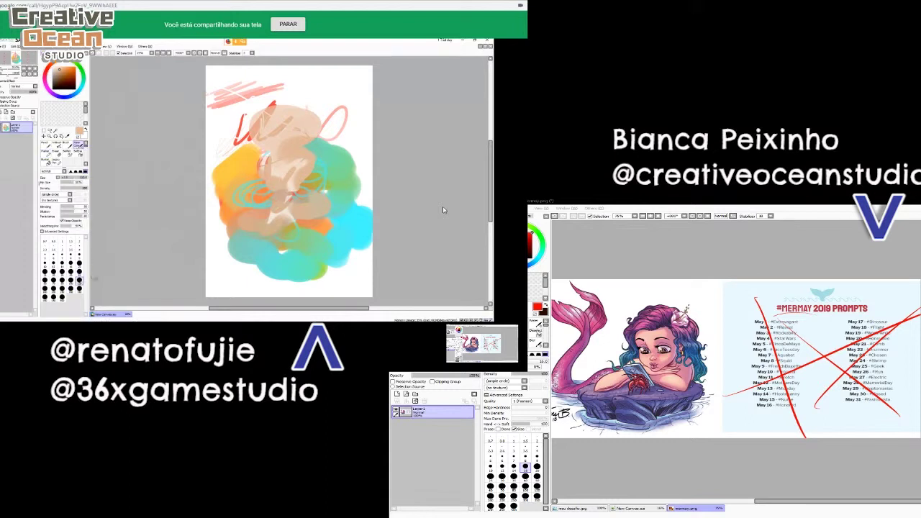
mouse_move(278, 148)
left_mouse_down()
mouse_move(295, 135)
mouse_move(276, 160)
mouse_move(292, 178)
mouse_move(291, 195)
mouse_move(270, 216)
mouse_move(295, 197)
mouse_move(307, 212)
mouse_move(272, 211)
mouse_move(287, 122)
mouse_move(269, 116)
mouse_move(311, 138)
left_mouse_up()
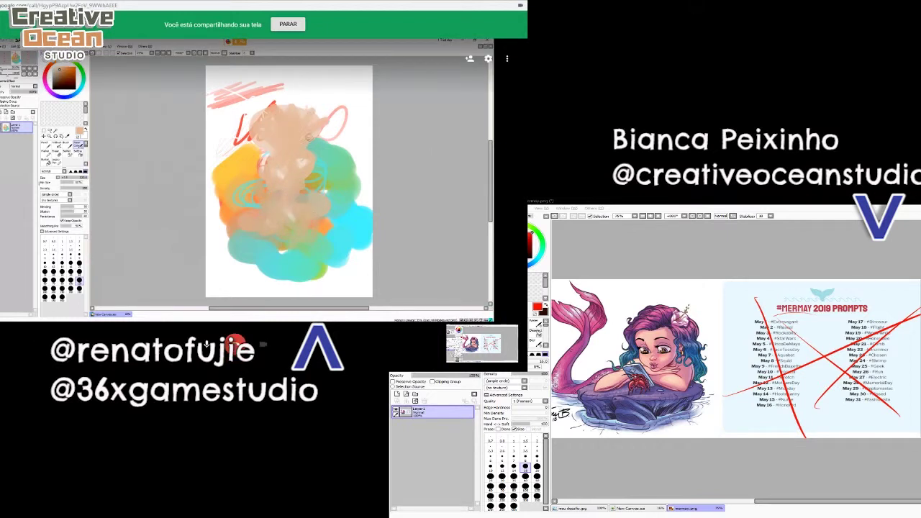
- Switch to the red shrimp photo and handwrite RED CHERRY in red above the shrimp's tail and back
left_click(632, 509)
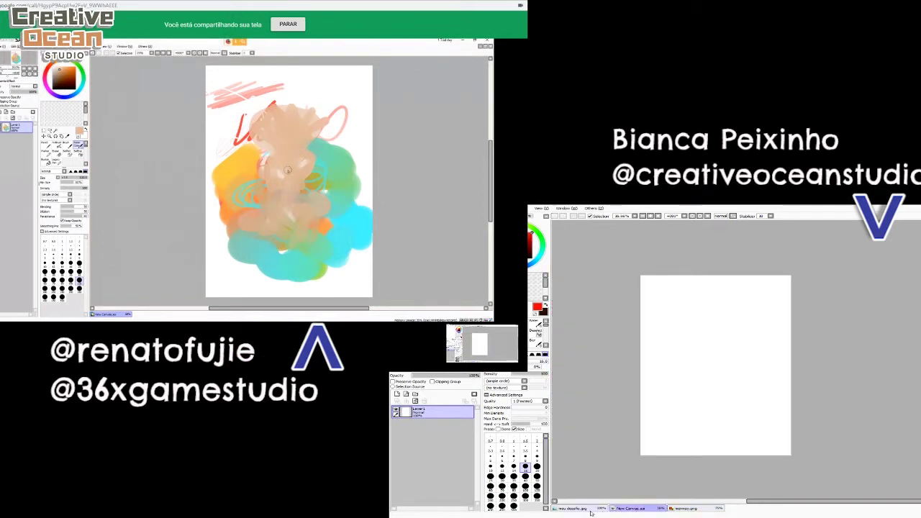
left_click(590, 512)
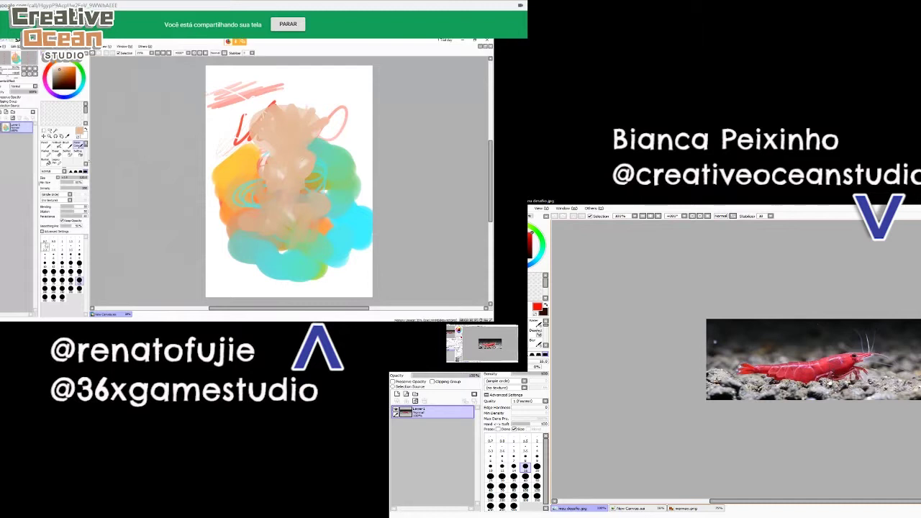
left_click_drag(830, 383, 752, 394)
scroll(751, 394, "up", 1)
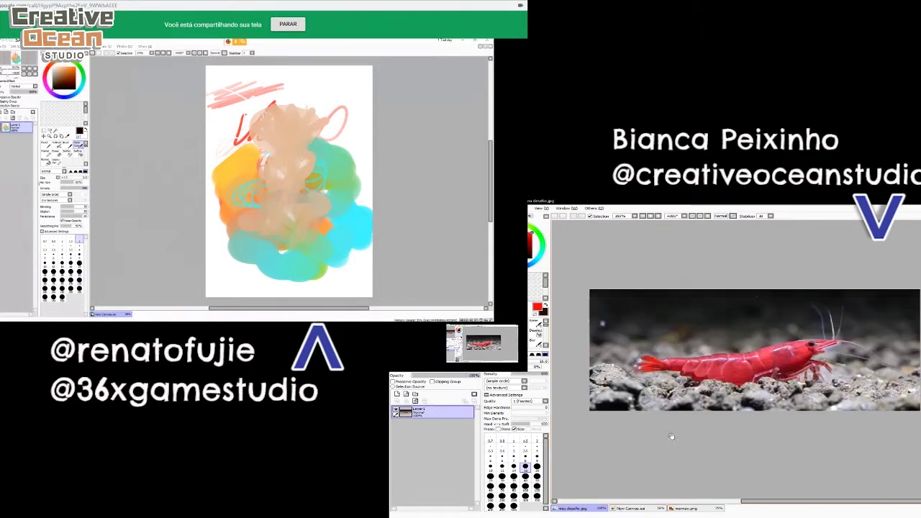
left_click_drag(721, 430, 716, 454)
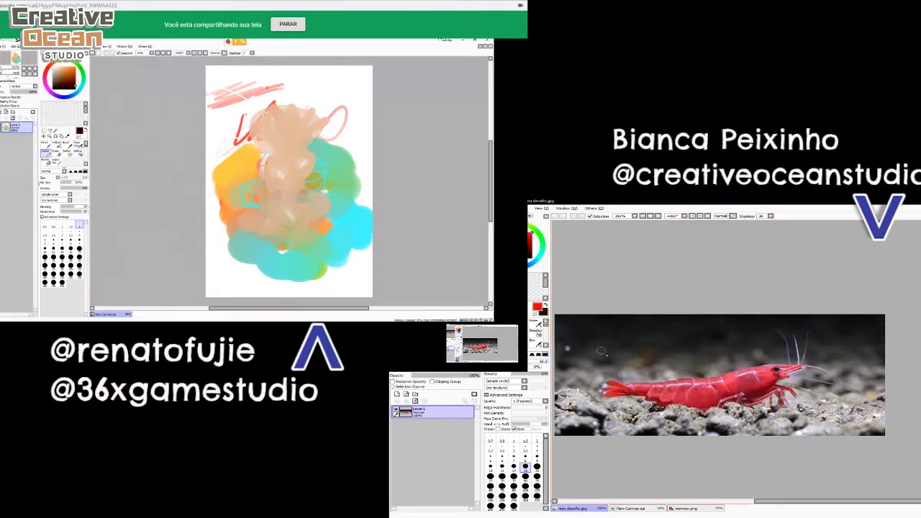
left_click_drag(630, 350, 640, 352)
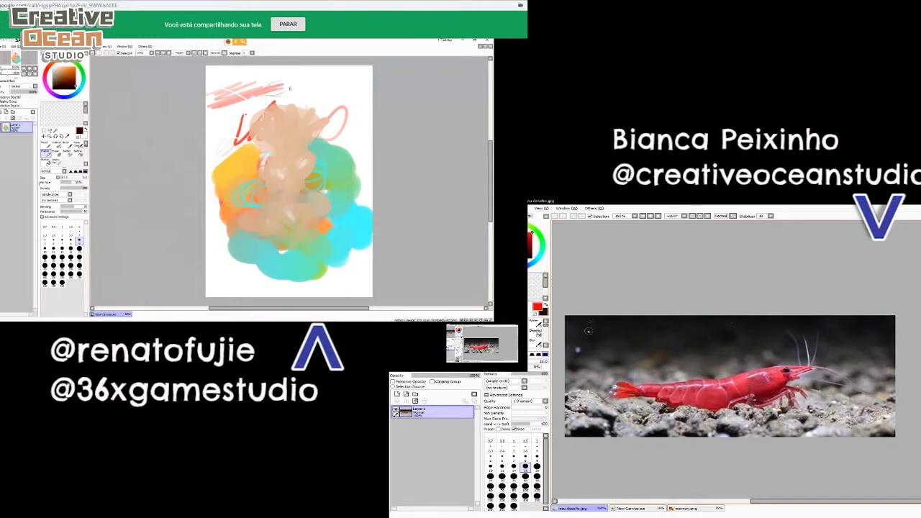
mouse_move(590, 327)
left_mouse_down()
mouse_move(632, 337)
mouse_move(648, 363)
mouse_move(668, 359)
mouse_move(660, 346)
mouse_move(675, 359)
mouse_move(678, 345)
mouse_move(689, 358)
mouse_move(696, 345)
mouse_move(714, 360)
left_mouse_up()
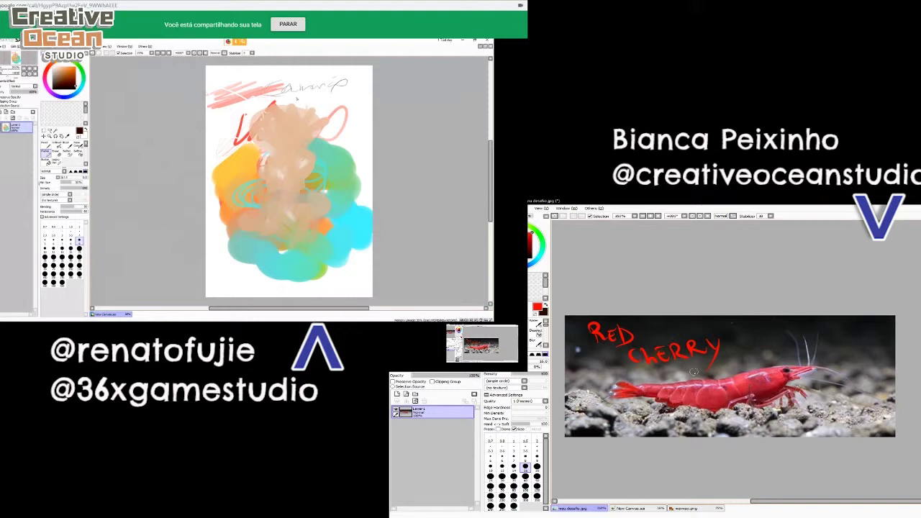
left_click_drag(731, 385, 784, 389)
scroll(724, 387, "down", 1)
scroll(759, 386, "up", 1)
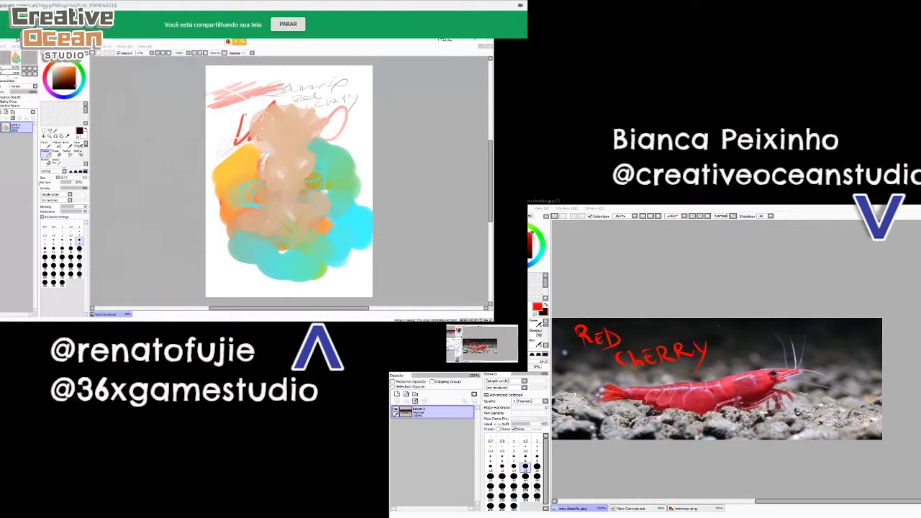
- Switch to the browser and open the purple big-eyed octopus picture from the image results for polvo
key("alt+Tab")
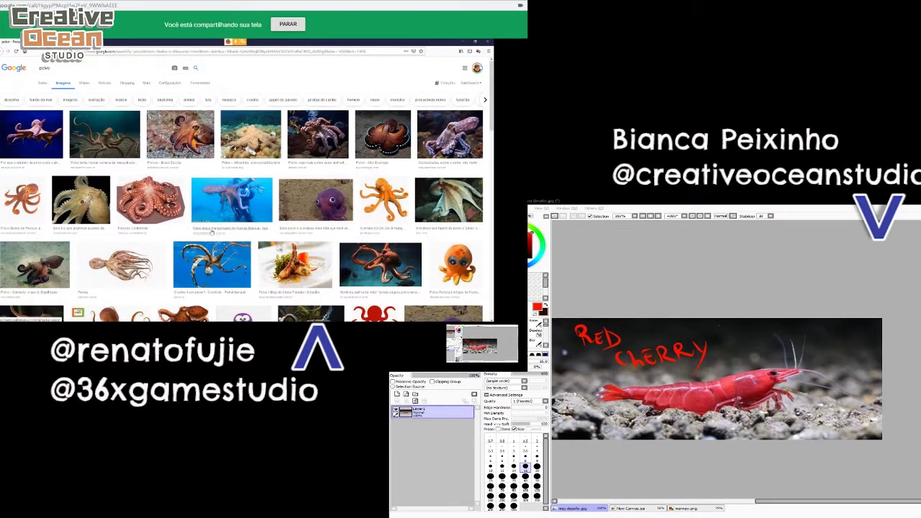
scroll(334, 191, "down", 2)
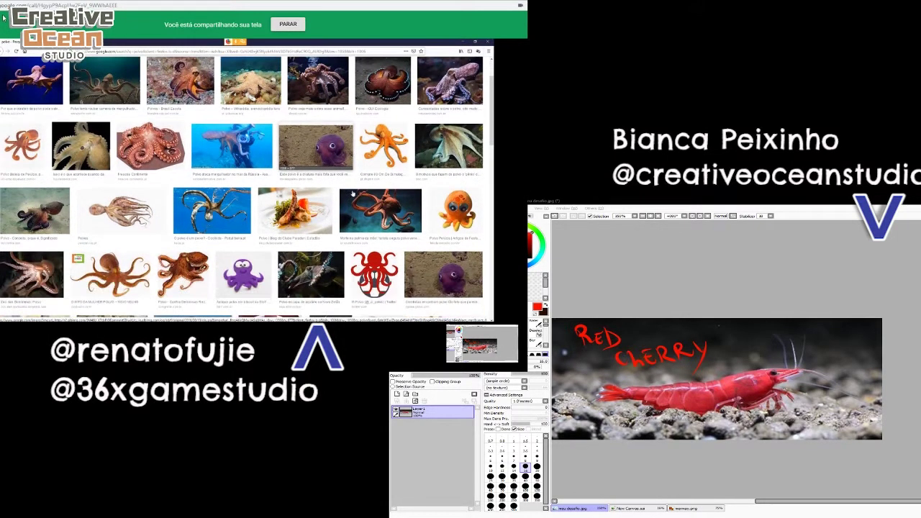
scroll(445, 259, "down", 1)
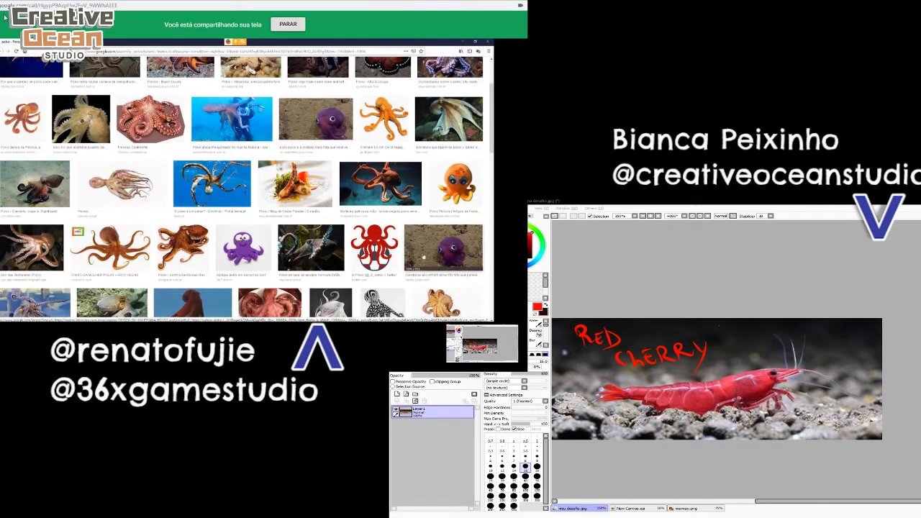
left_click(445, 249)
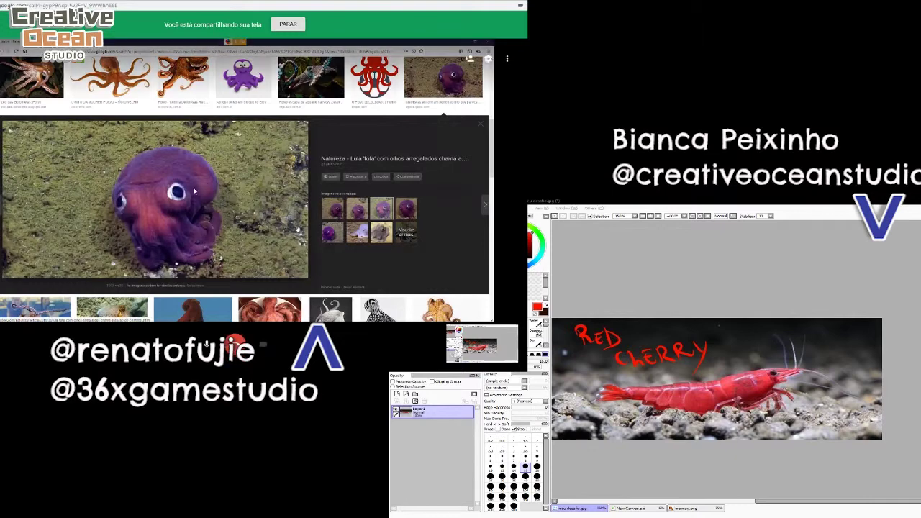
- Examine the remaining octopus photos and illustrations in the image results as drawing references
scroll(178, 208, "down", 2)
scroll(178, 208, "down", 4)
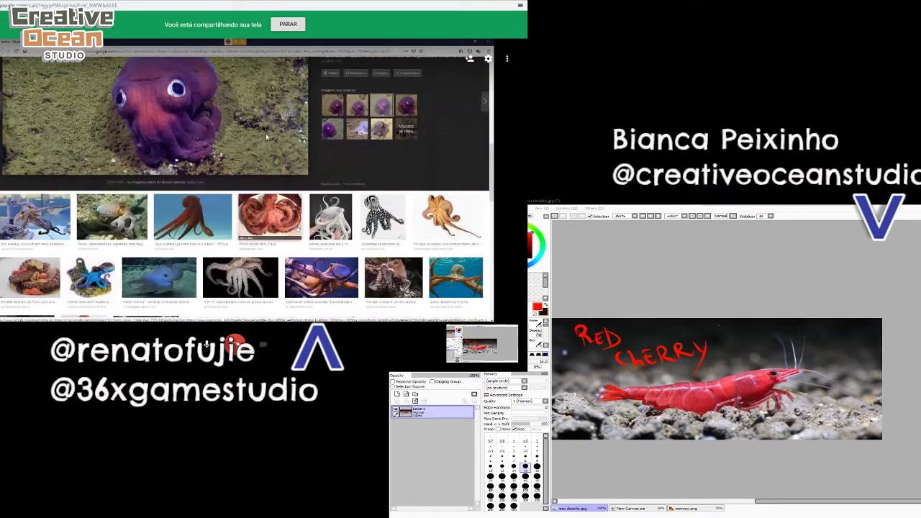
scroll(193, 149, "down", 2)
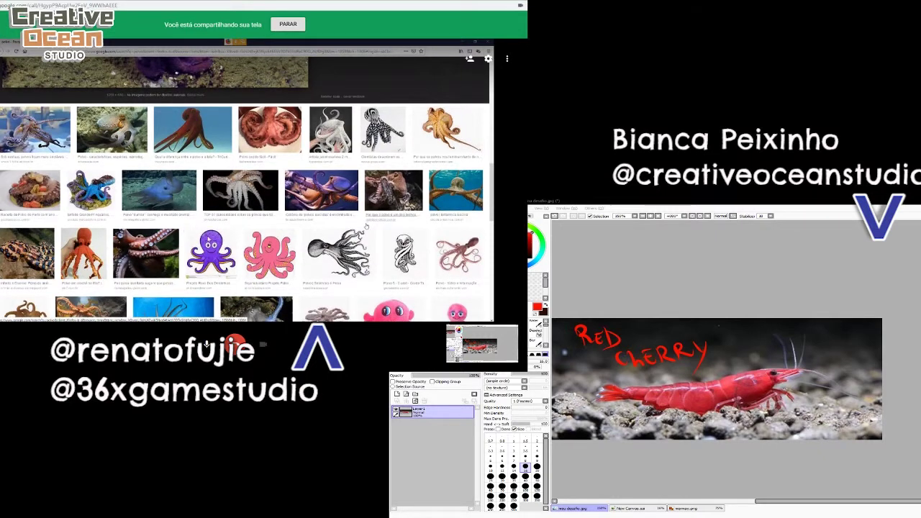
scroll(366, 227, "down", 2)
scroll(366, 226, "down", 3)
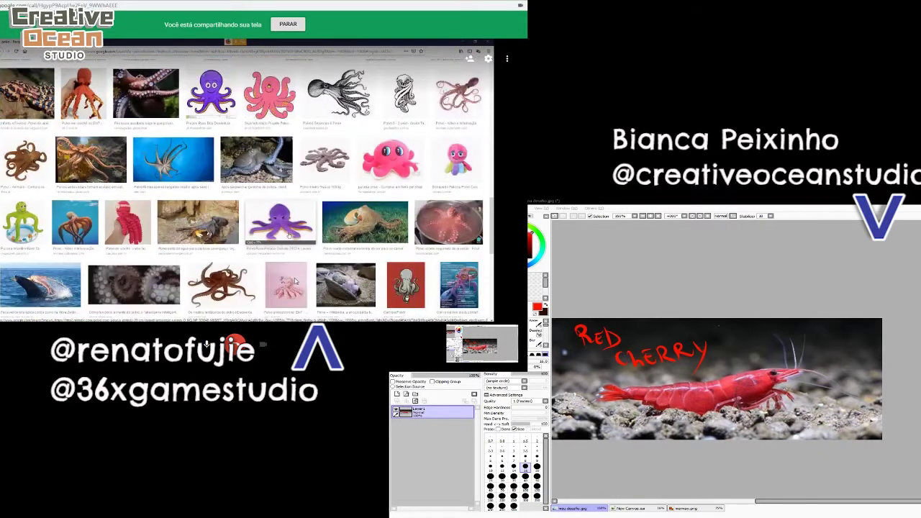
scroll(297, 282, "up", 2)
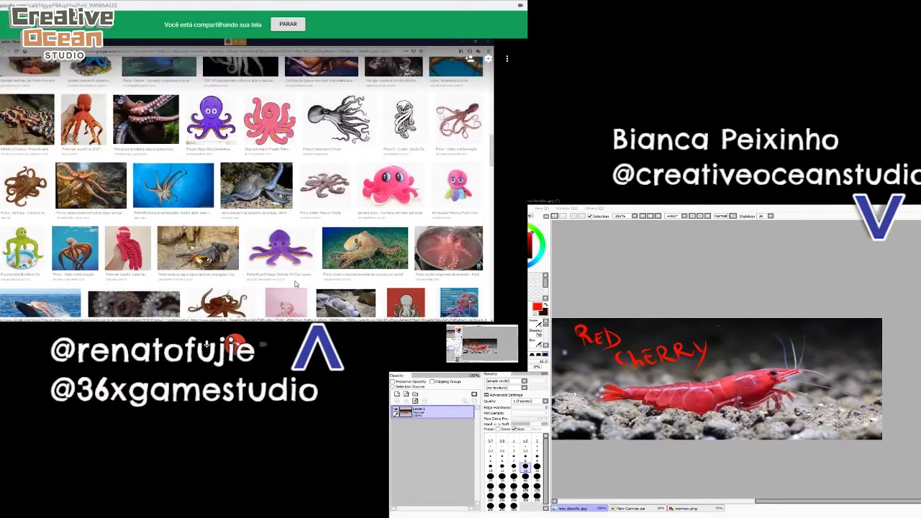
scroll(373, 305, "up", 3)
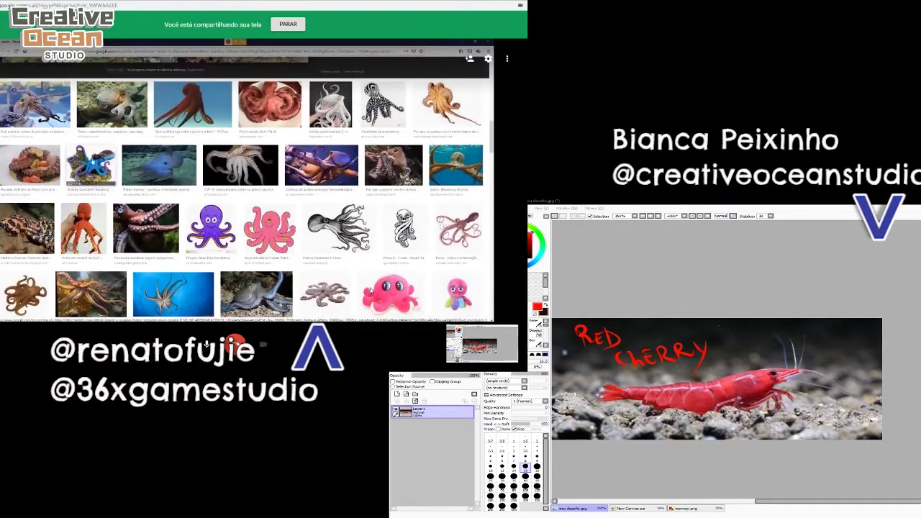
scroll(244, 196, "up", 9)
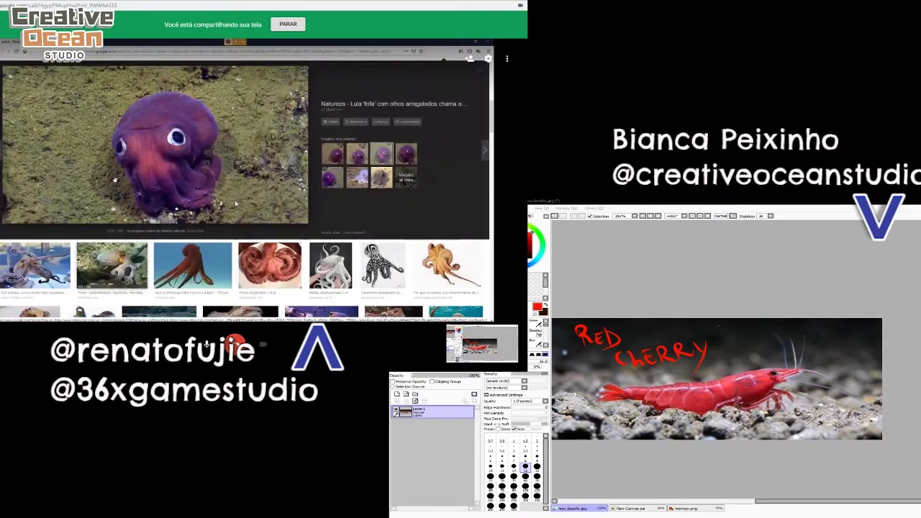
scroll(279, 192, "up", 6)
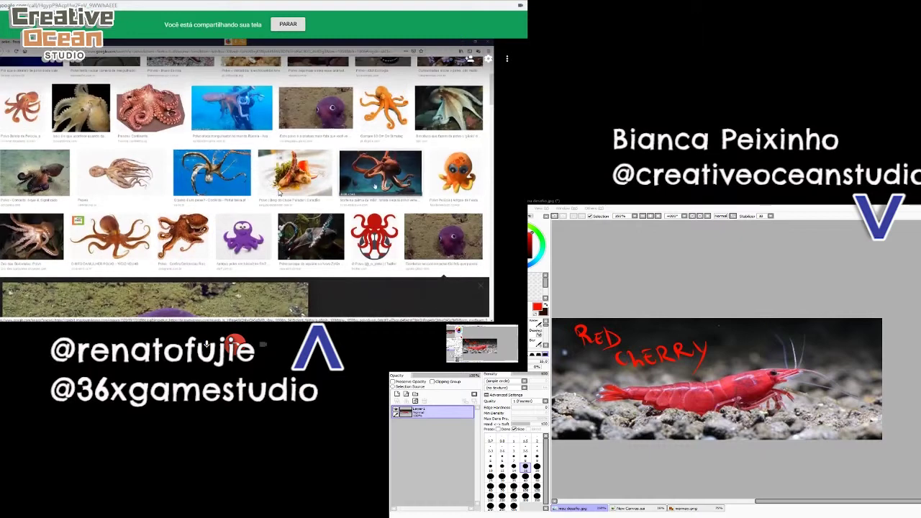
- Open the picture of the orange octopus on a white background from the polvo image results
left_click(383, 196)
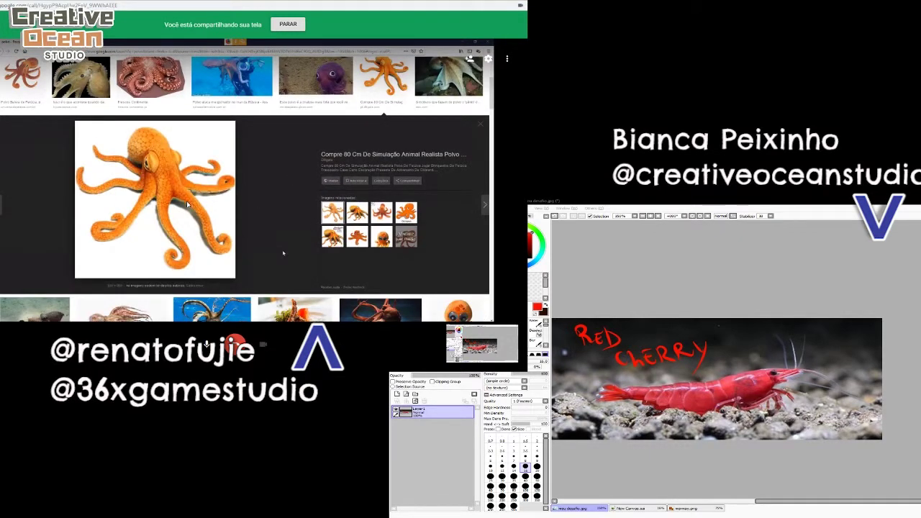
scroll(280, 249, "up", 1)
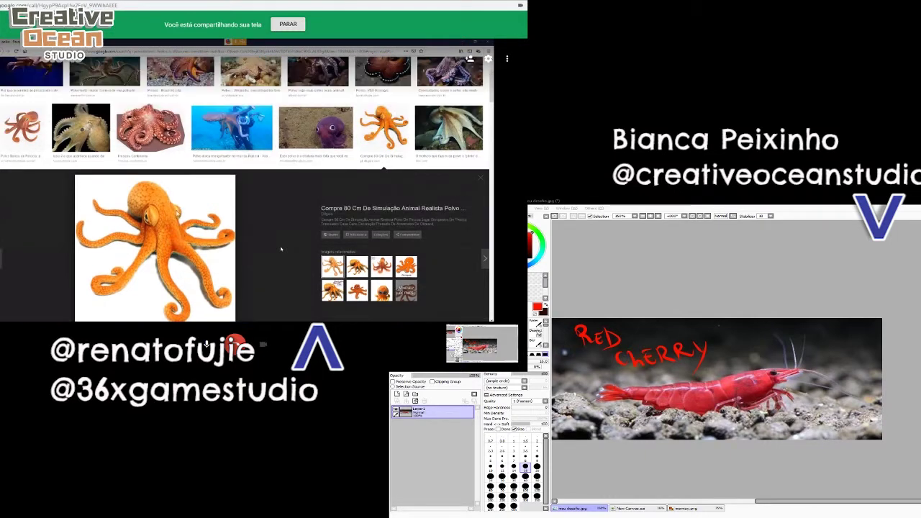
scroll(257, 241, "down", 1)
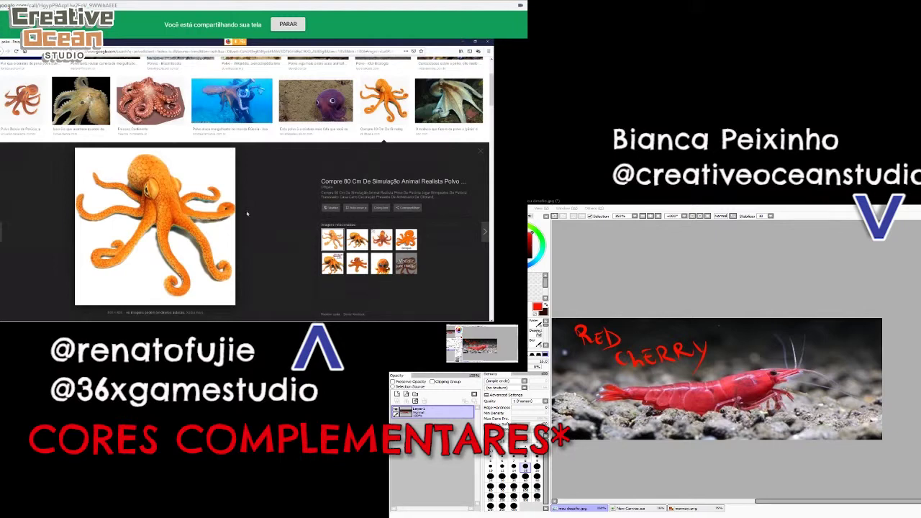
- Examine the octopus photos, toys and illustrations further down the image results for shape and colour references
scroll(247, 214, "down", 1)
scroll(245, 214, "down", 1)
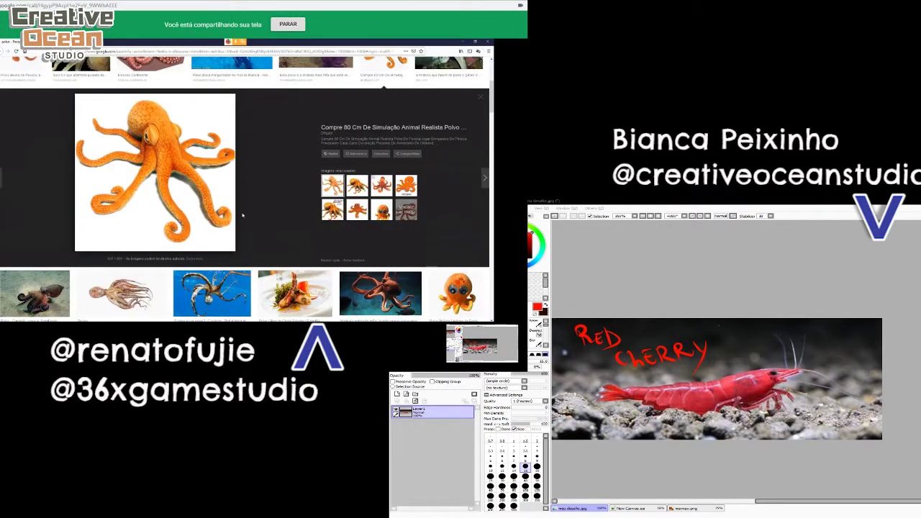
scroll(244, 213, "down", 5)
scroll(245, 214, "down", 5)
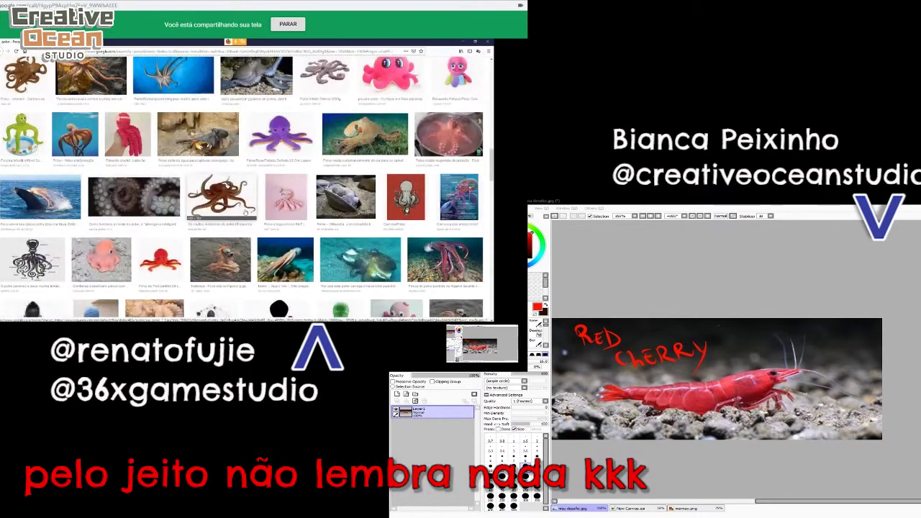
scroll(244, 212, "down", 3)
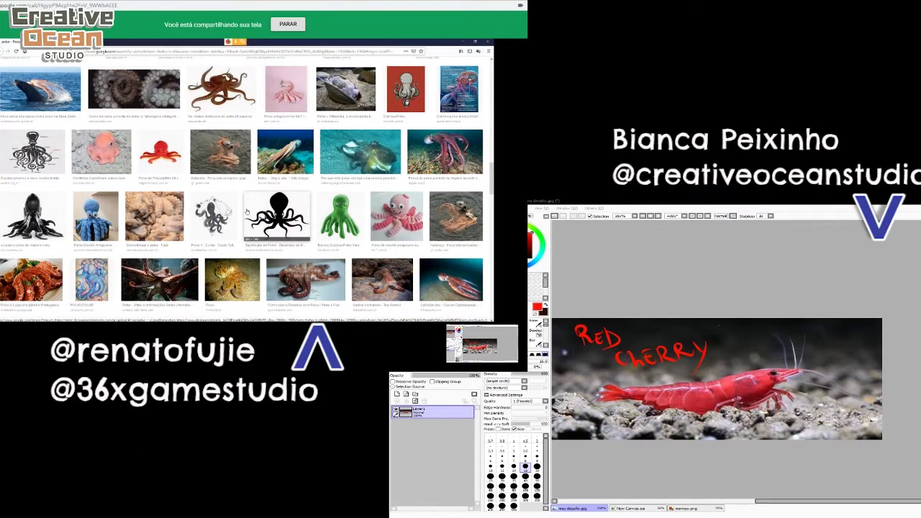
scroll(246, 211, "down", 10)
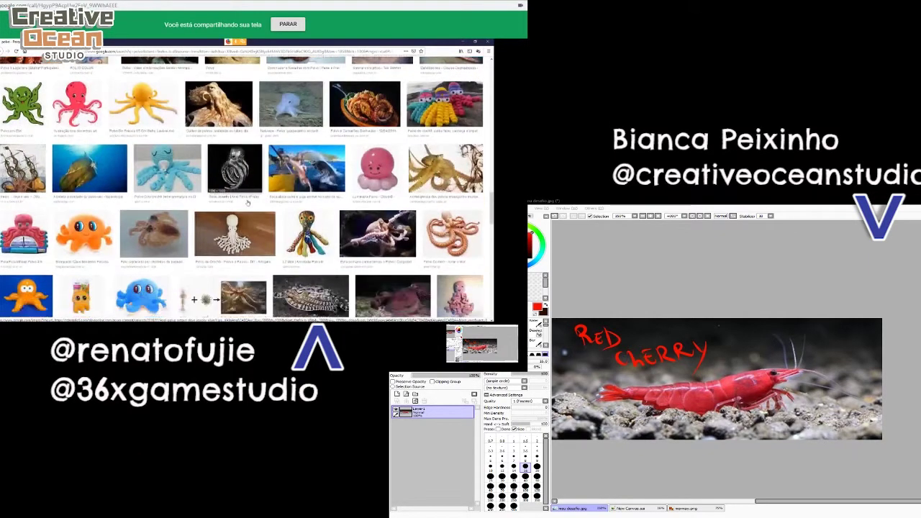
scroll(248, 201, "down", 4)
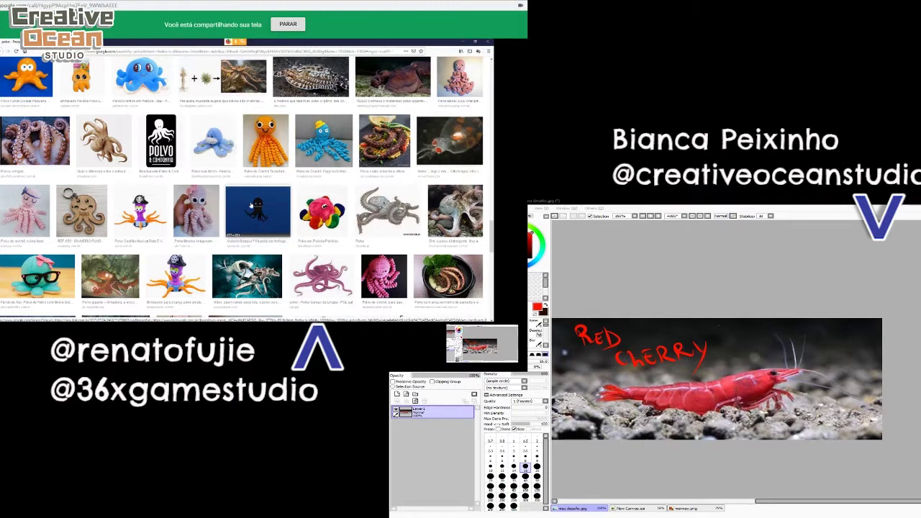
scroll(250, 205, "down", 5)
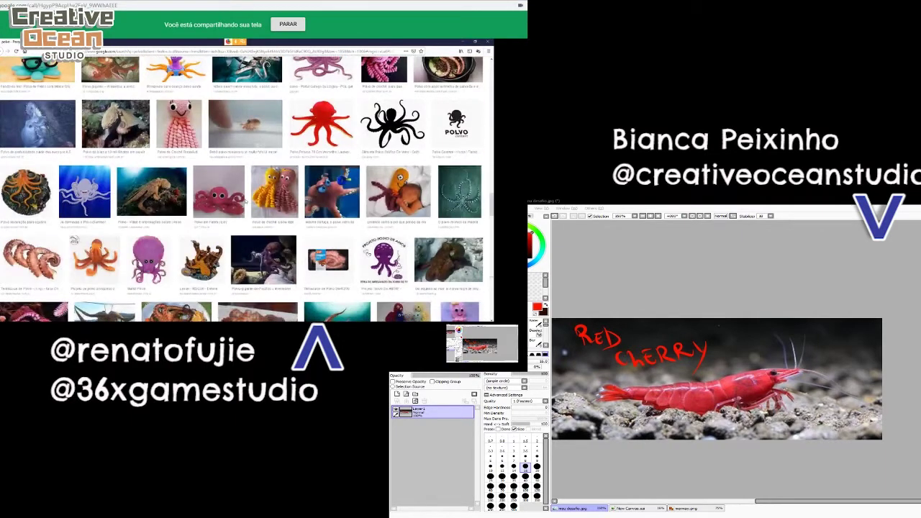
scroll(246, 204, "down", 2)
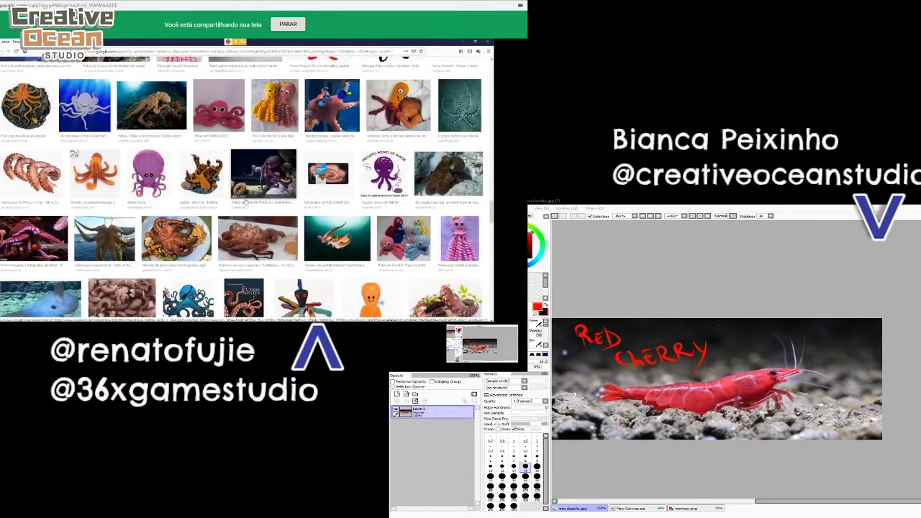
scroll(246, 204, "down", 3)
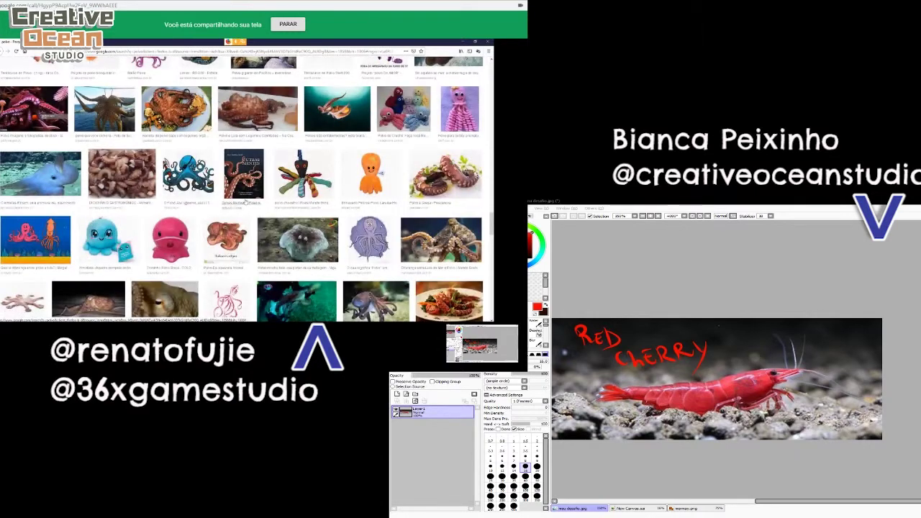
scroll(246, 203, "down", 4)
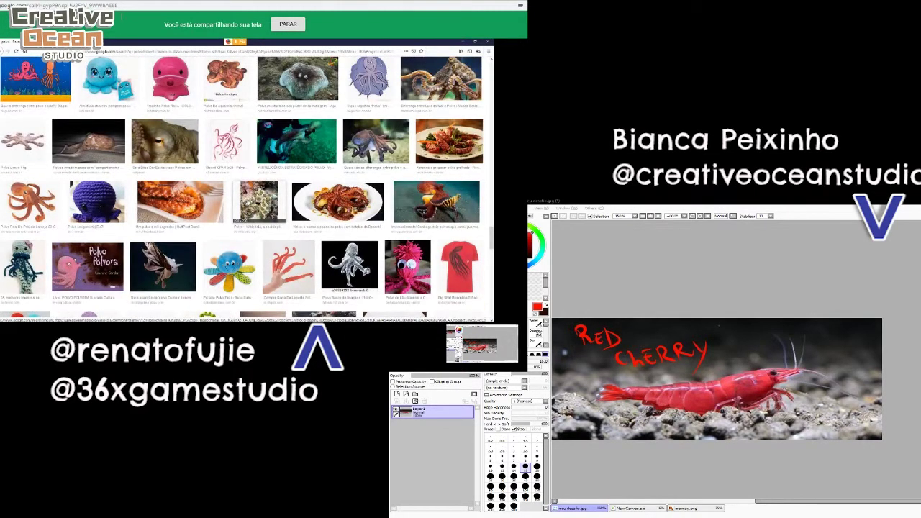
scroll(249, 204, "down", 3)
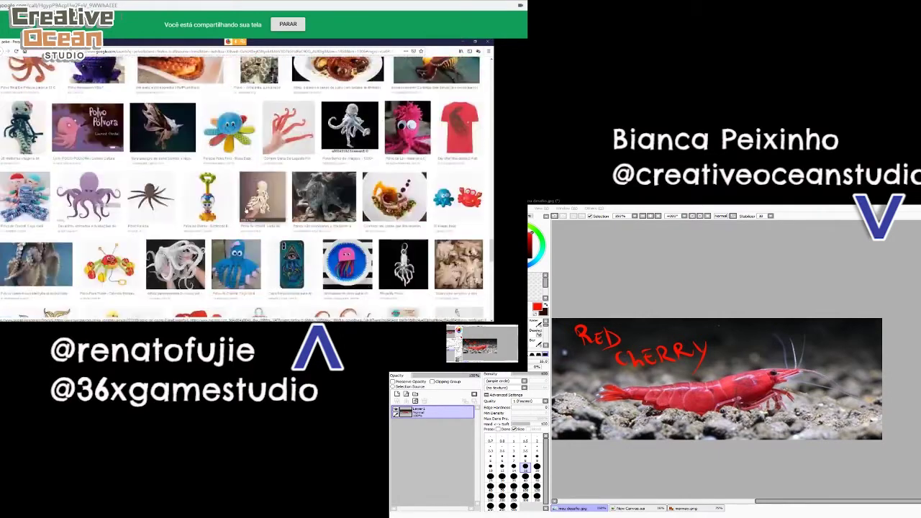
scroll(246, 210, "down", 1)
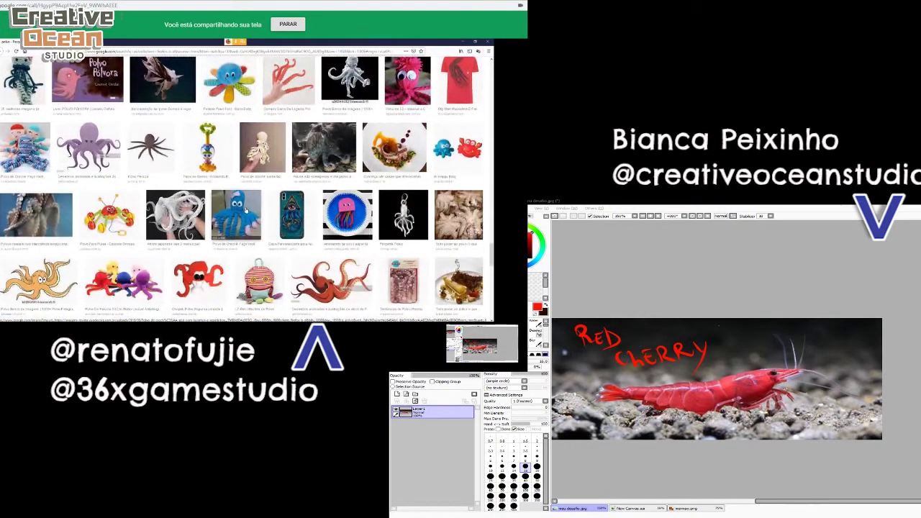
scroll(247, 208, "down", 5)
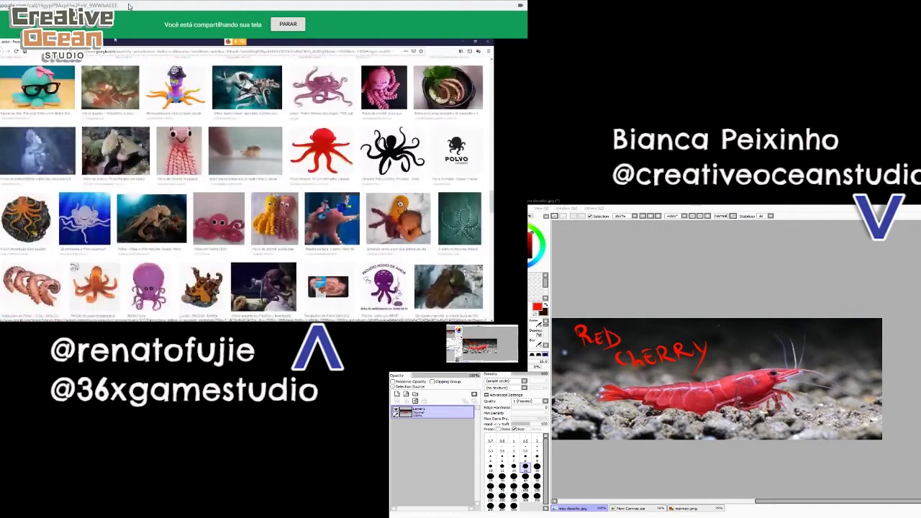
- Switch back to the painting canvas, add a new layer above the colour test, and choose a dark red
mouse_move(115, 40)
left_mouse_down()
mouse_move(492, 189)
mouse_move(494, 216)
left_mouse_up()
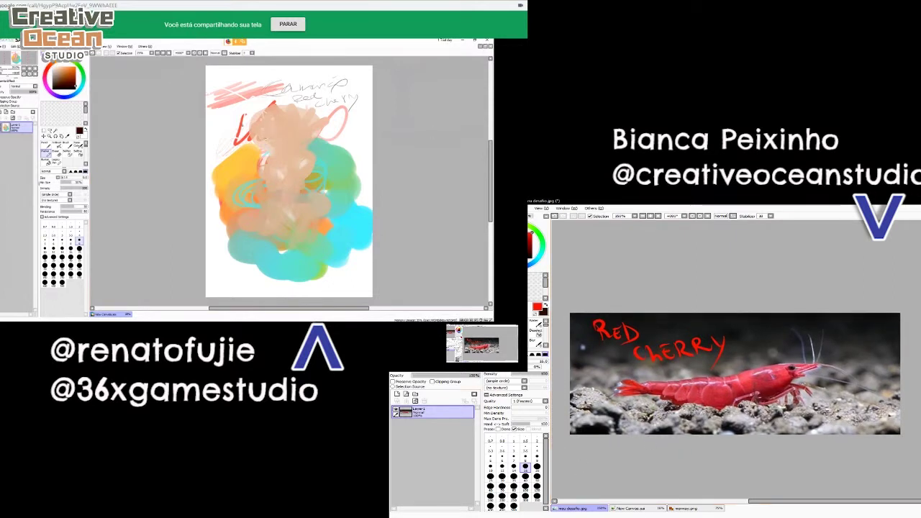
left_click(4, 113)
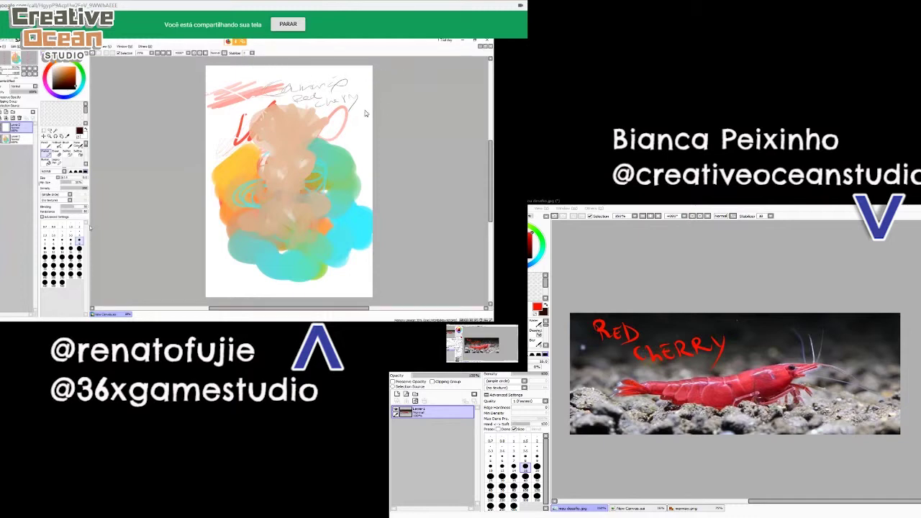
left_click(71, 249)
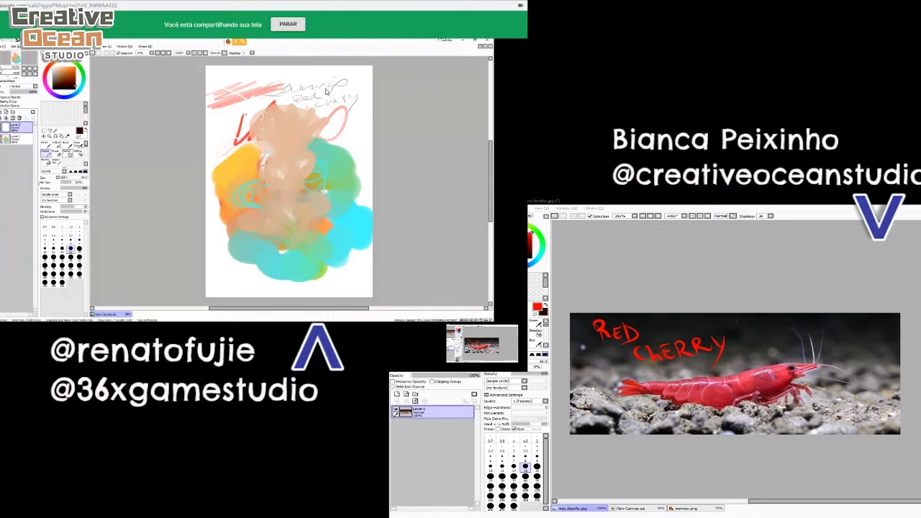
left_click(46, 71)
left_click(66, 77)
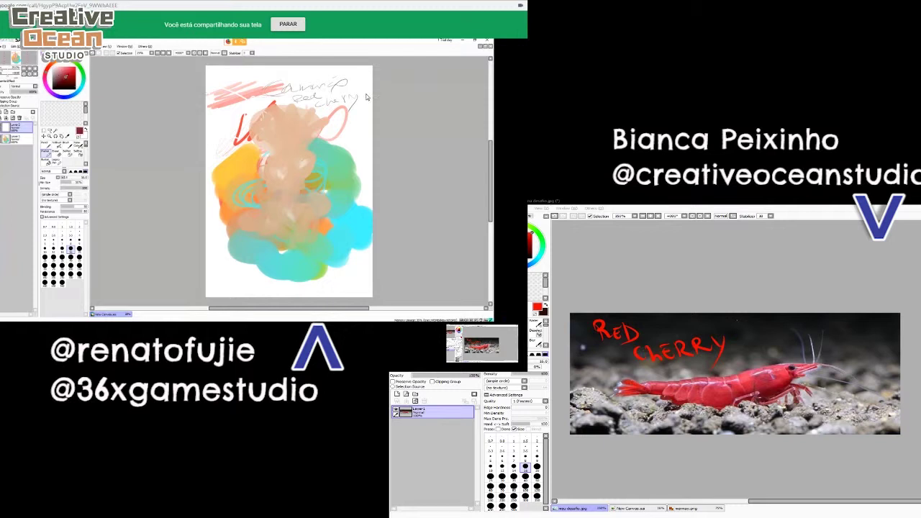
- Block in a dark red body shape with a large brush, from the middle of the peach area down to the turquoise area
left_click_drag(276, 171, 274, 207)
left_click(80, 275)
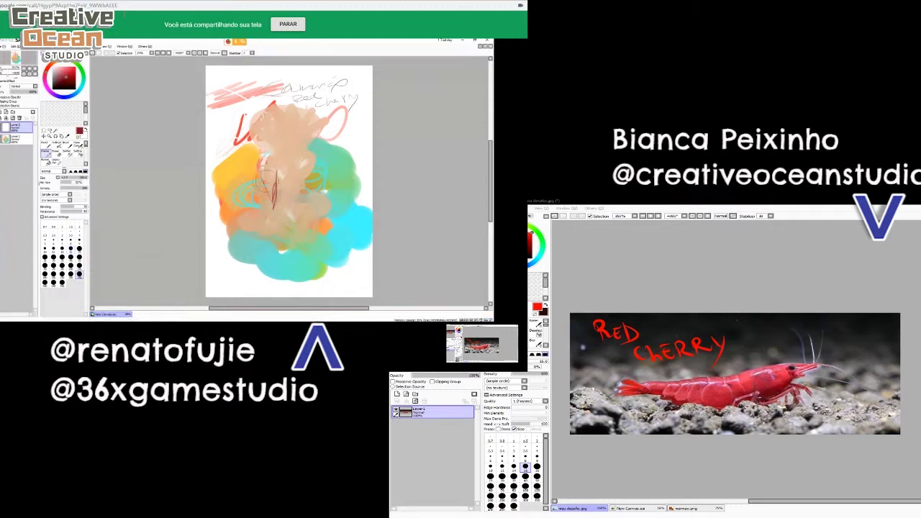
left_click(80, 264)
mouse_move(282, 183)
left_mouse_down()
mouse_move(273, 204)
mouse_move(294, 199)
mouse_move(283, 199)
mouse_move(293, 230)
mouse_move(297, 206)
mouse_move(295, 256)
mouse_move(316, 267)
left_mouse_up()
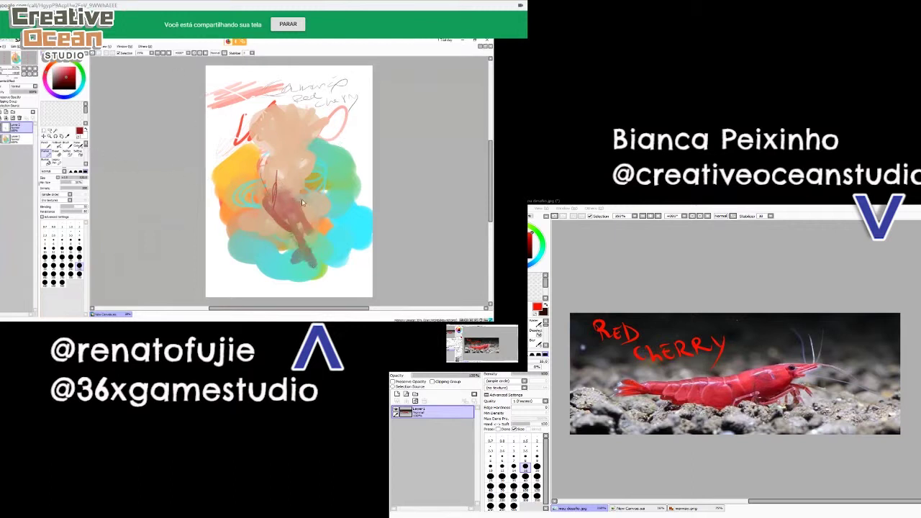
mouse_move(301, 198)
left_mouse_down()
mouse_move(306, 245)
mouse_move(289, 239)
mouse_move(301, 228)
mouse_move(317, 257)
mouse_move(291, 251)
left_mouse_up()
left_click_drag(273, 182, 293, 206)
left_click_drag(272, 220, 280, 235)
left_click_drag(271, 203, 261, 190)
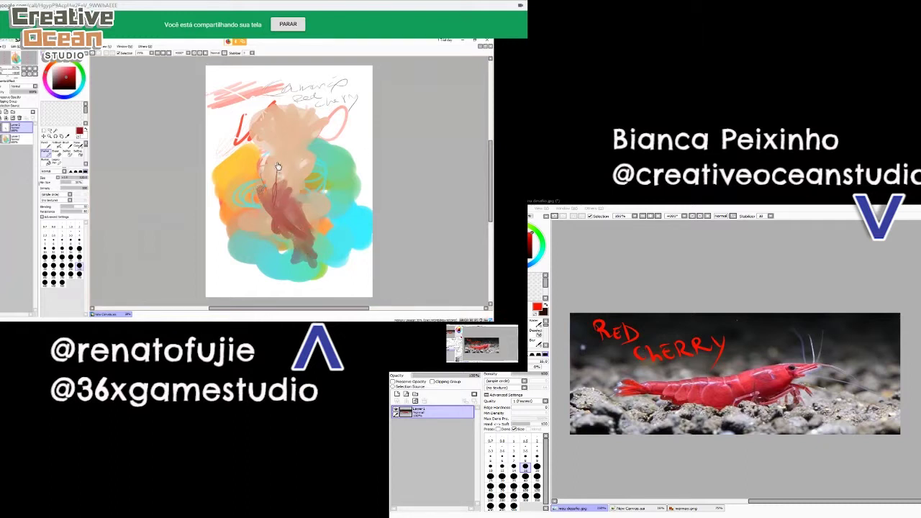
- Paint dark red arcs around the head, and curved strokes down the body into a tail sweeping to the right
mouse_move(291, 108)
left_mouse_down()
mouse_move(260, 128)
mouse_move(271, 96)
left_mouse_up()
mouse_move(229, 137)
left_mouse_down()
mouse_move(292, 101)
mouse_move(310, 159)
left_mouse_up()
mouse_move(263, 126)
left_mouse_down()
mouse_move(308, 148)
mouse_move(315, 182)
mouse_move(270, 173)
mouse_move(292, 166)
mouse_move(270, 225)
left_mouse_up()
mouse_move(282, 167)
left_mouse_down()
mouse_move(274, 232)
mouse_move(292, 268)
mouse_move(339, 241)
left_mouse_up()
left_click_drag(280, 167, 330, 249)
mouse_move(279, 164)
left_mouse_down()
mouse_move(285, 251)
mouse_move(339, 255)
mouse_move(265, 177)
mouse_move(291, 237)
left_mouse_up()
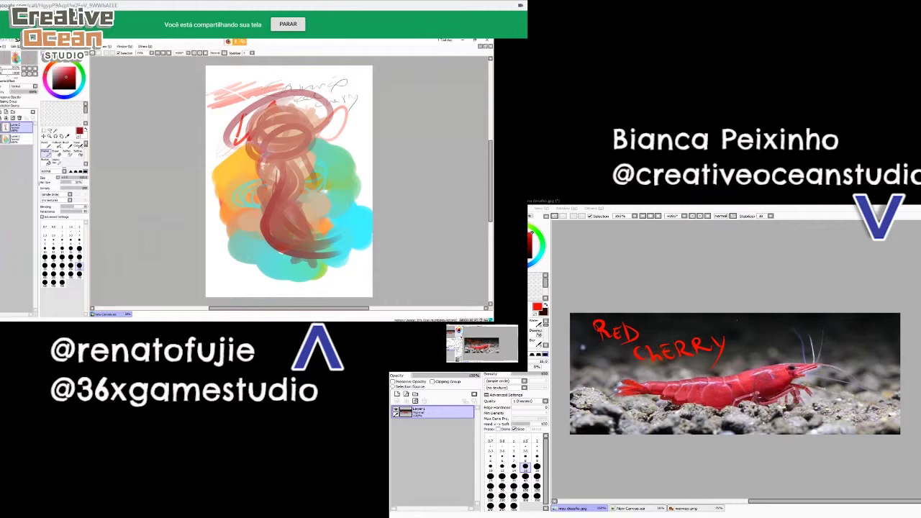
- Choose a lighter red and paint strokes over the lower body and the tip of the tail
left_click(59, 70)
left_click_drag(264, 214, 323, 256)
left_click_drag(284, 248, 332, 268)
left_click_drag(274, 193, 273, 207)
mouse_move(293, 160)
left_mouse_down()
mouse_move(282, 211)
mouse_move(269, 211)
mouse_move(329, 268)
mouse_move(285, 279)
left_mouse_up()
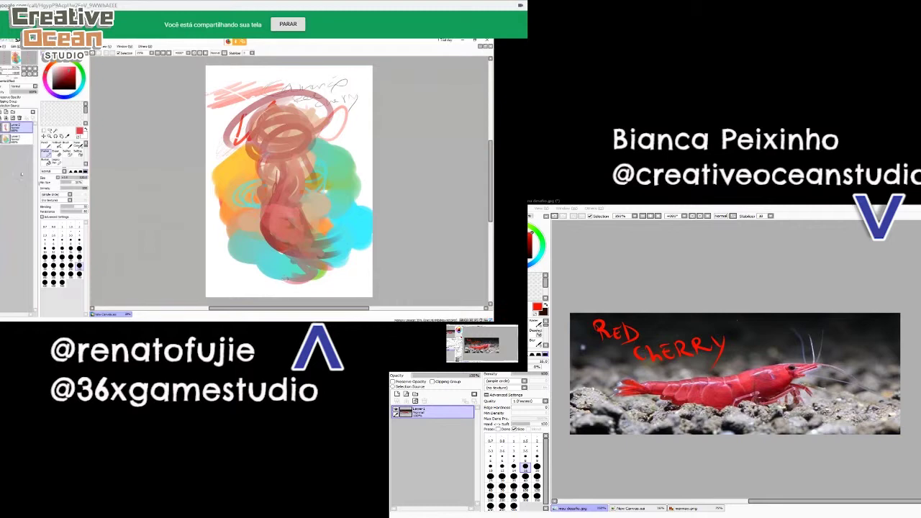
- Add detail strokes to the tail with a smaller brush, and mark its segments in a darker red
left_click(79, 257)
left_click_drag(289, 262, 296, 266)
left_click_drag(270, 214, 299, 262)
left_click(66, 81)
mouse_move(271, 223)
left_mouse_down()
mouse_move(294, 226)
mouse_move(279, 246)
left_mouse_up()
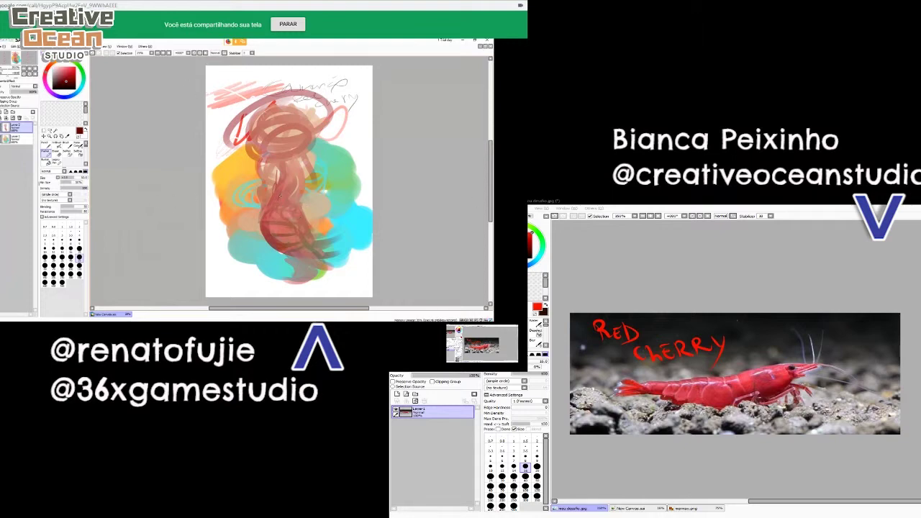
- Sample colours from the painting and paint pale blue strokes over the figure's head and torso
right_click(320, 203)
right_click(354, 226)
mouse_move(288, 185)
left_mouse_down()
mouse_move(298, 203)
mouse_move(282, 193)
mouse_move(276, 159)
mouse_move(290, 153)
mouse_move(276, 144)
mouse_move(304, 139)
mouse_move(293, 126)
mouse_move(302, 153)
mouse_move(280, 141)
mouse_move(289, 155)
mouse_move(280, 136)
mouse_move(288, 144)
mouse_move(276, 151)
mouse_move(307, 144)
mouse_move(298, 175)
mouse_move(274, 197)
left_mouse_up()
- Switch to the blank New Canvas.sai document, choose a medium blue, and lower the brush density
left_click(632, 509)
scroll(724, 379, "up", 1)
left_click(529, 247)
left_click(535, 264)
left_click(529, 251)
left_click(528, 240)
scroll(535, 271, "down", 1)
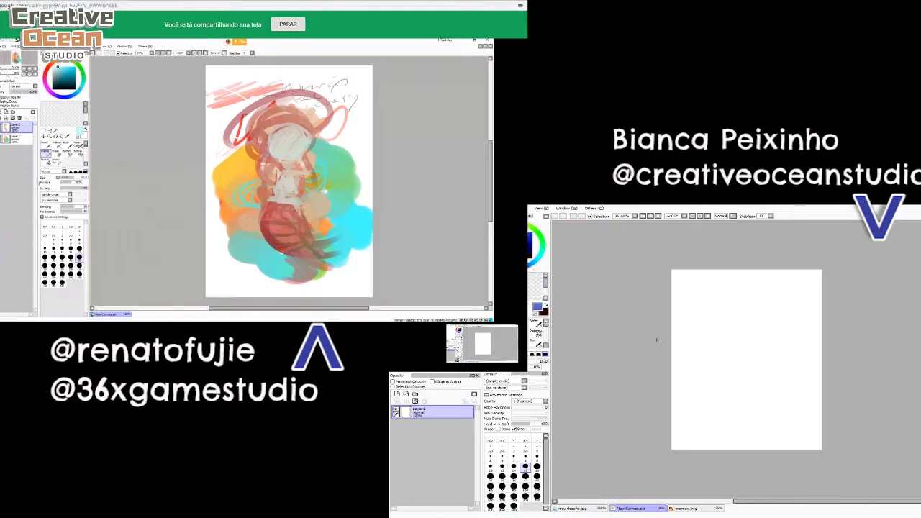
left_click_drag(539, 373, 531, 375)
- Paint long pale blue curves along the tail of the painted figure, and enlarge the brush for the blank canvas
mouse_move(267, 203)
left_mouse_down()
mouse_move(263, 224)
mouse_move(274, 241)
mouse_move(302, 254)
left_mouse_up()
scroll(725, 338, "down", 1)
scroll(726, 338, "up", 1)
left_click_drag(299, 212, 321, 251)
key("bracketright")
key("bracketright")
key("bracketright")
mouse_move(266, 209)
left_mouse_down()
mouse_move(274, 241)
mouse_move(314, 258)
left_mouse_up()
key("bracketright")
mouse_move(295, 211)
left_mouse_down()
mouse_move(324, 257)
mouse_move(305, 259)
left_mouse_up()
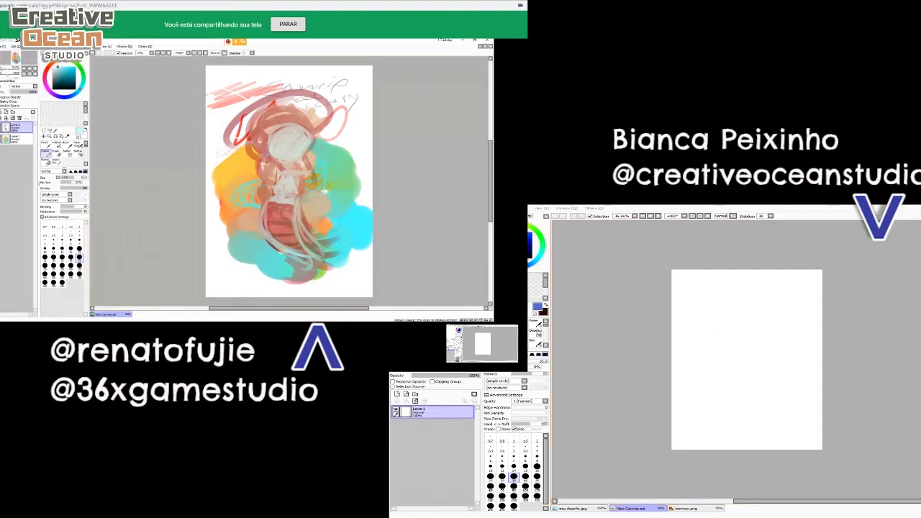
- Paint pale blue curved bands across the upper part of the red tail to suggest shrimp segments
left_click_drag(262, 217, 293, 214)
left_click_drag(264, 211, 294, 218)
left_click_drag(262, 220, 295, 227)
- Set the brush size to 20 and sketch a blue circle with curved guidelines for the head in the upper half of the blank canvas
scroll(717, 336, "up", 1)
left_click_drag(801, 359, 749, 346)
key("bracketright")
key("bracketleft")
key("bracketleft")
key("bracketleft")
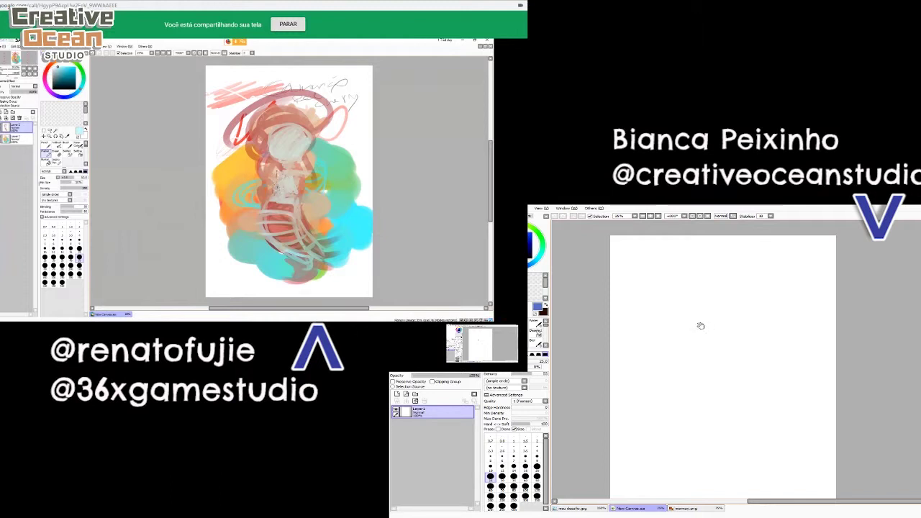
mouse_move(699, 325)
left_mouse_down()
mouse_move(723, 315)
mouse_move(702, 314)
left_mouse_up()
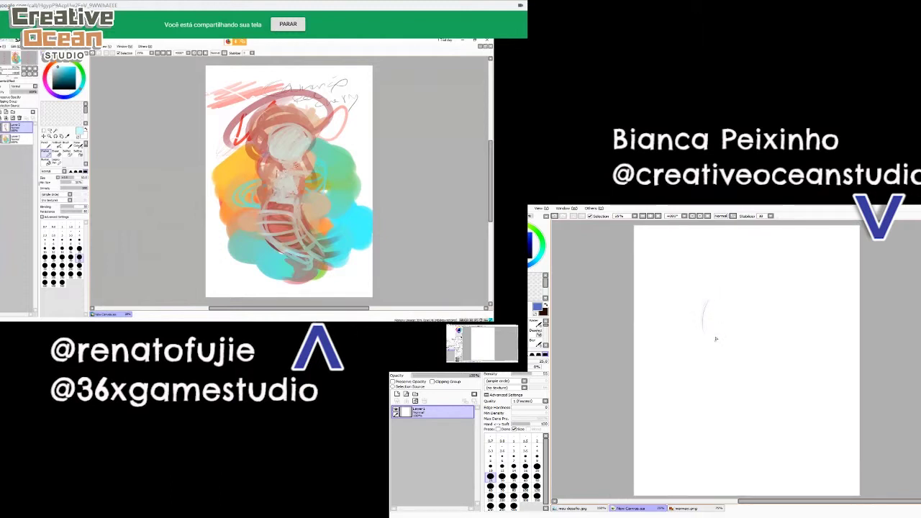
mouse_move(711, 296)
left_mouse_down()
mouse_move(730, 293)
mouse_move(757, 311)
left_mouse_up()
left_click_drag(750, 342, 764, 323)
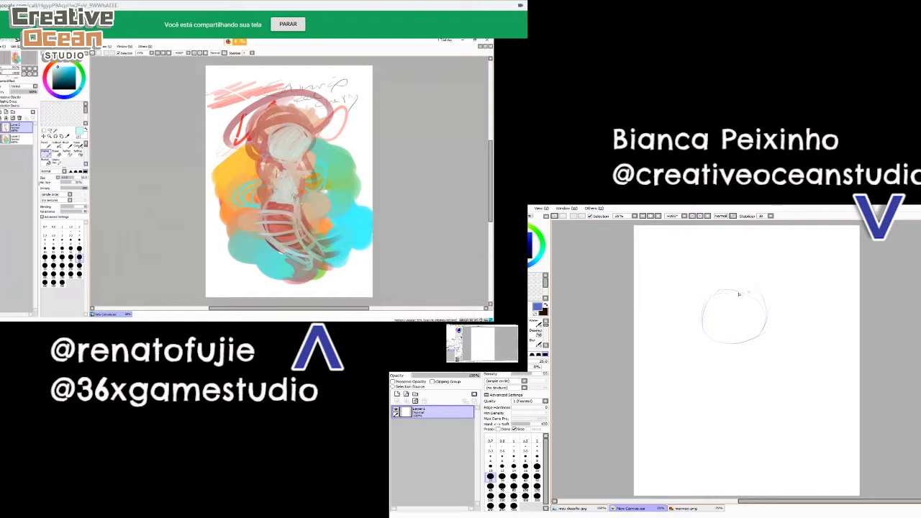
left_click_drag(746, 286, 766, 308)
left_click_drag(706, 328, 707, 342)
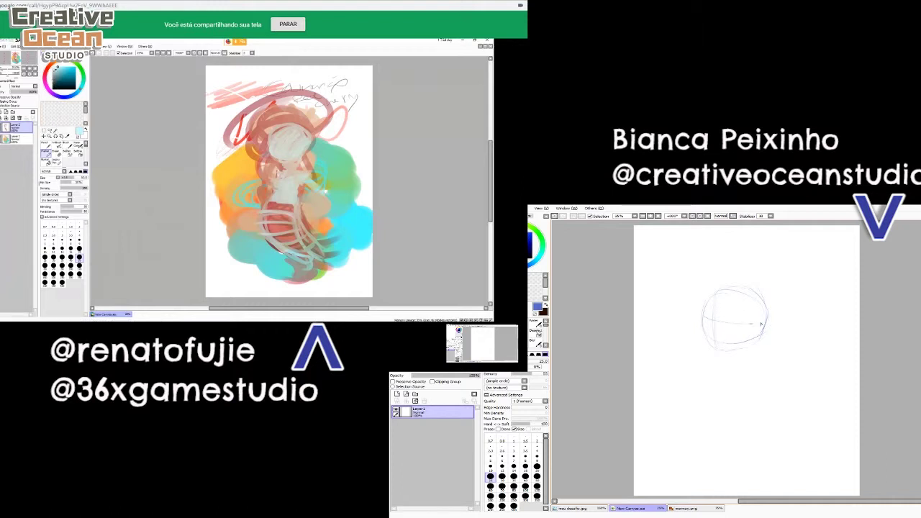
- Undo the last sketch strokes on and around the head circle
key("ctrl+z")
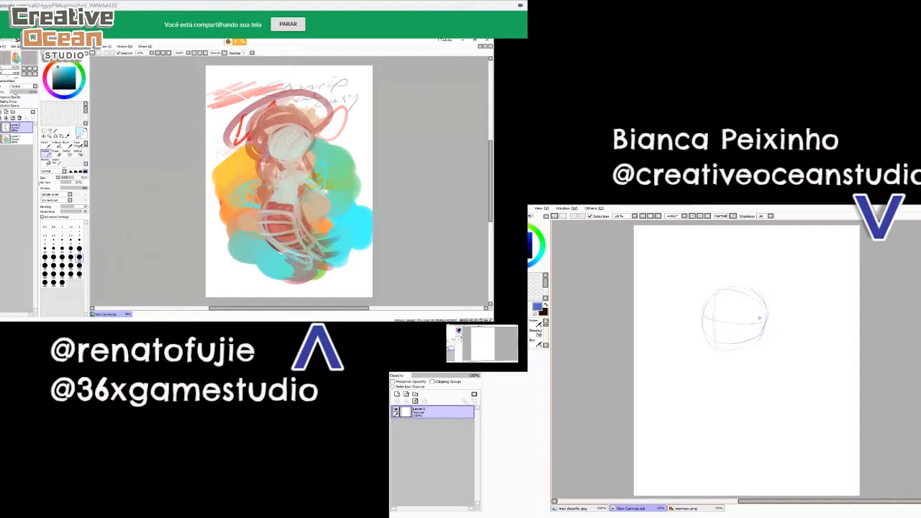
mouse_move(714, 271)
left_mouse_down()
mouse_move(680, 318)
mouse_move(681, 363)
mouse_move(735, 382)
mouse_move(808, 337)
mouse_move(790, 279)
mouse_move(698, 278)
left_mouse_up()
key("ctrl+z")
- Transform the head sketch to make it slightly smaller and place it a little higher on the canvas
key("ctrl+t")
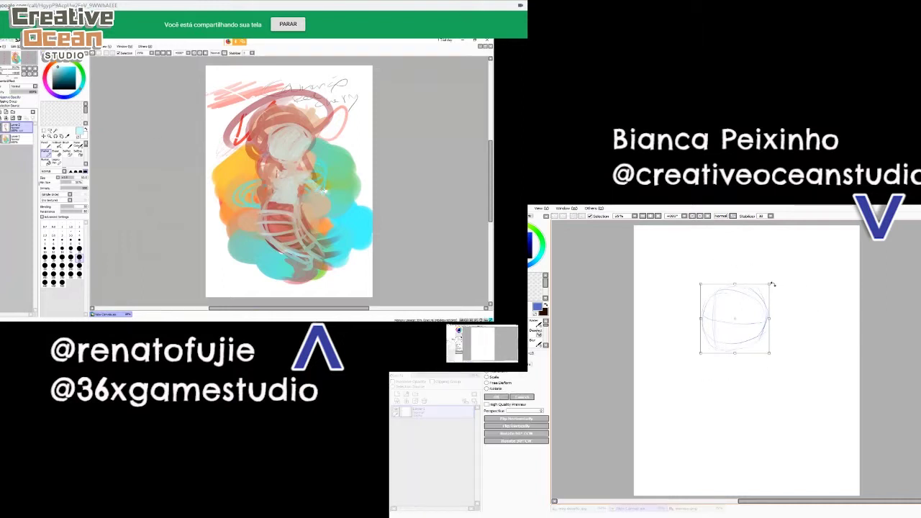
left_click_drag(769, 285, 768, 310)
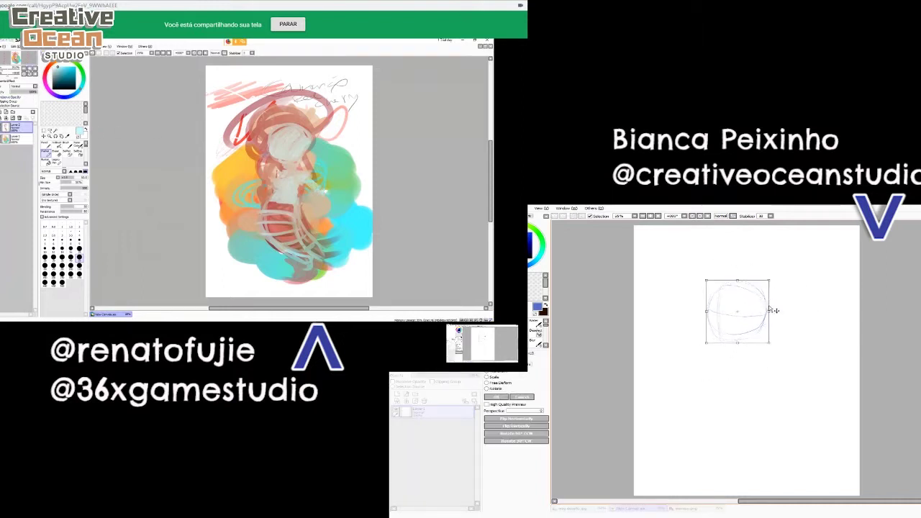
key("Return")
scroll(759, 311, "up", 1)
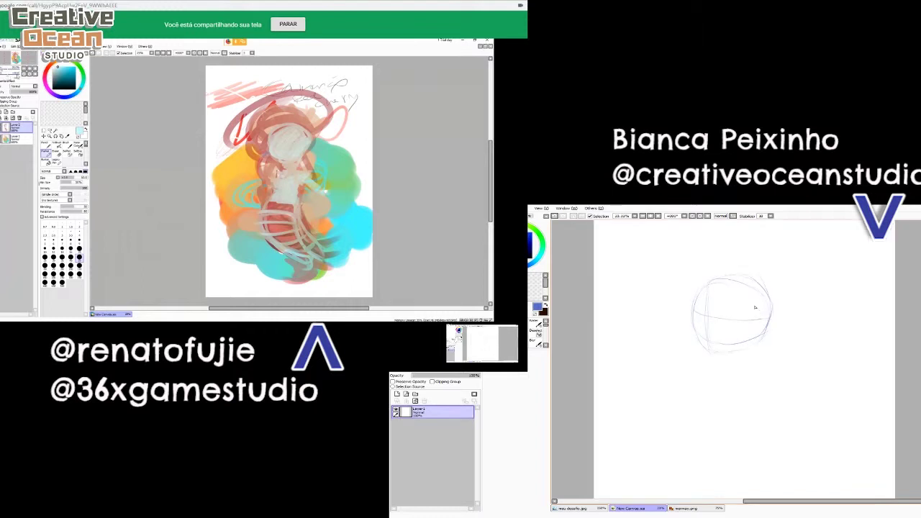
- Give the pale blue paint layer the Watercolor A texture and Fringe effect, and brush a stroke beside the hair; start the neck on the other canvas
left_click_drag(786, 386, 754, 392)
left_click(8, 81)
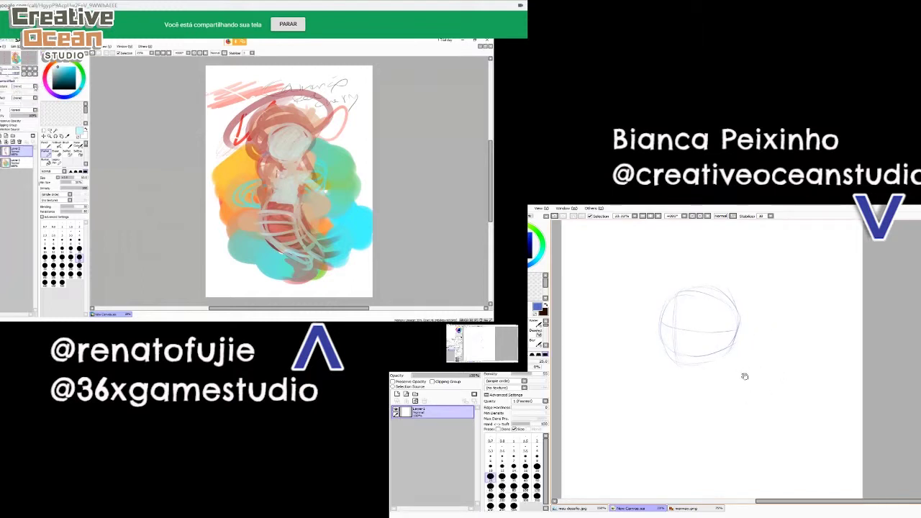
left_click(34, 86)
left_click_drag(723, 278, 725, 343)
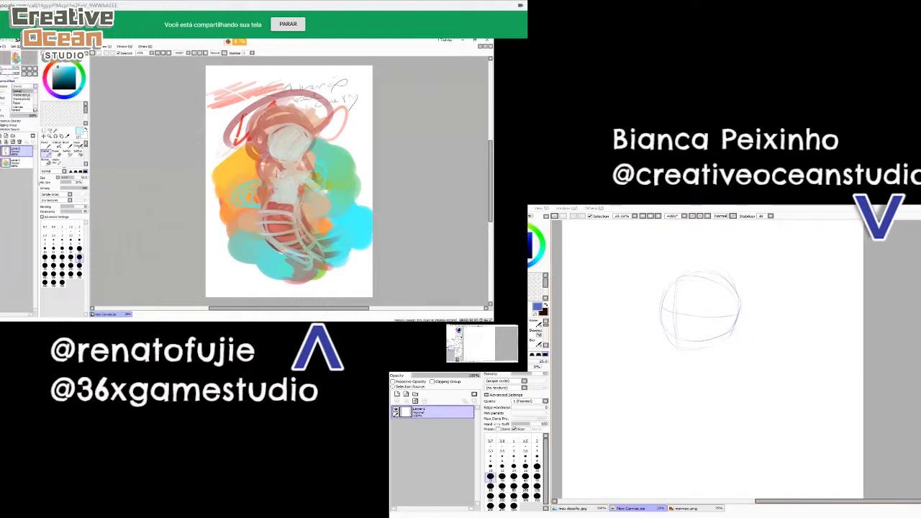
left_click(26, 95)
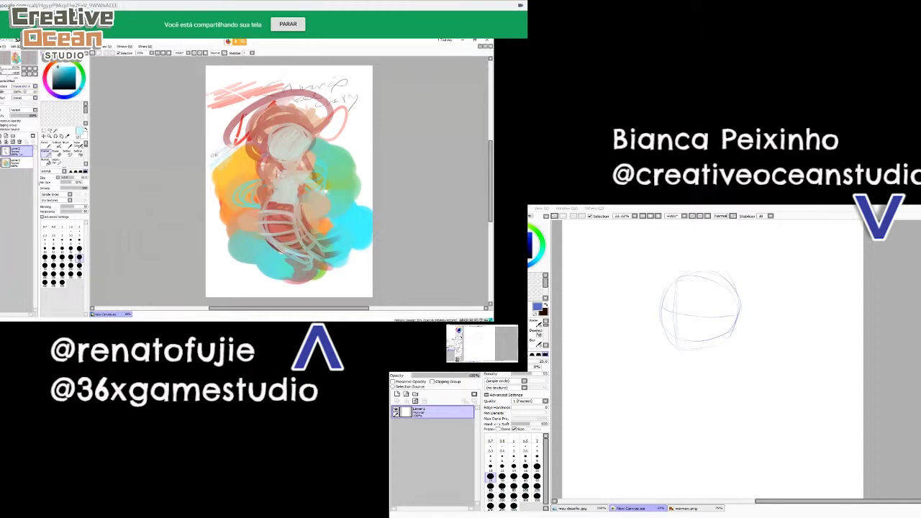
left_click_drag(745, 370, 752, 355)
left_click(35, 98)
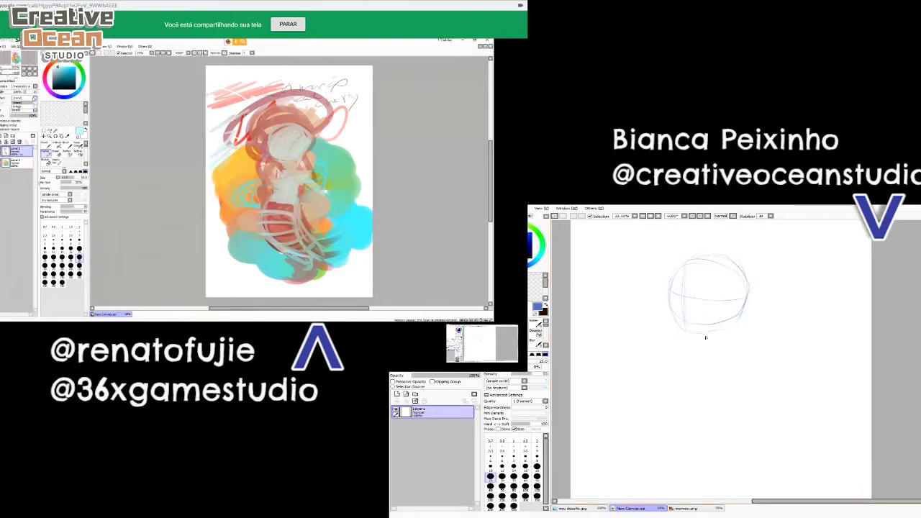
left_click_drag(708, 334, 706, 344)
left_click(19, 106)
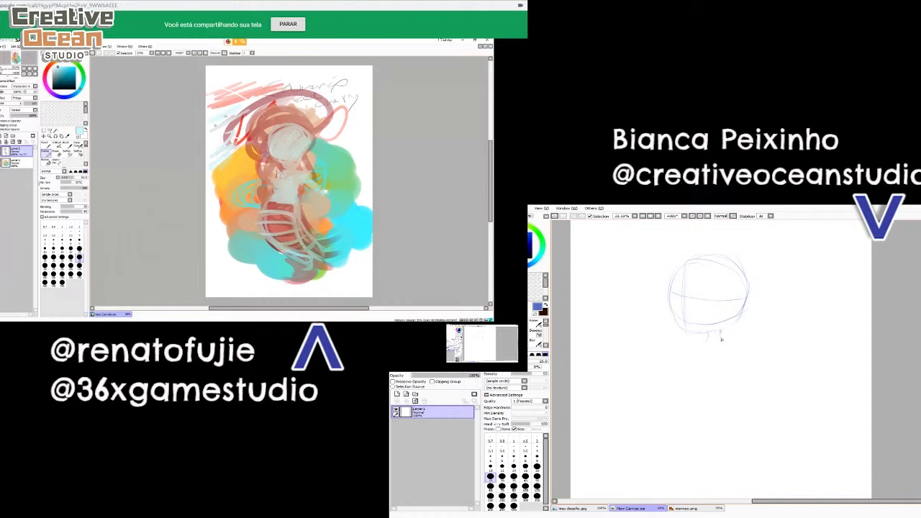
left_click_drag(214, 122, 255, 111)
- Sketch the neck, a curved shoulder line and a rounded triangular chest below the blue head circle
left_click_drag(721, 331, 724, 343)
scroll(726, 354, "down", 1)
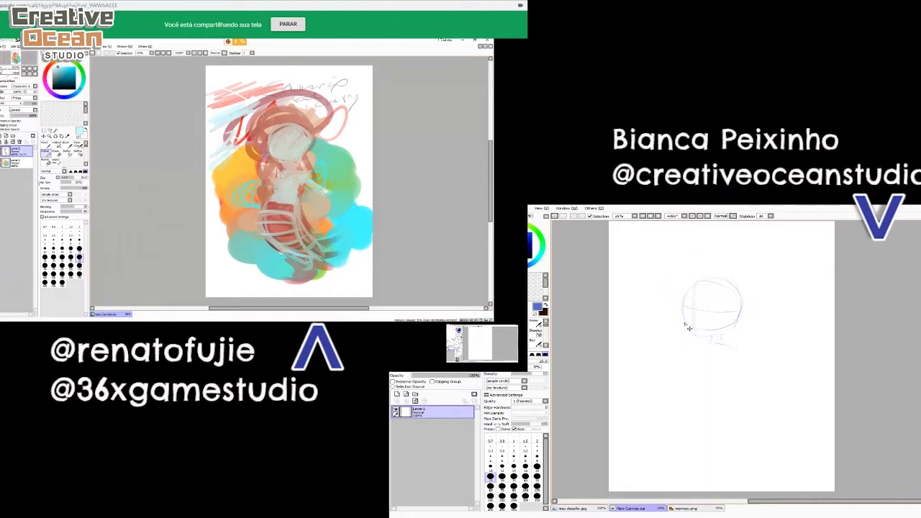
scroll(689, 329, "up", 1)
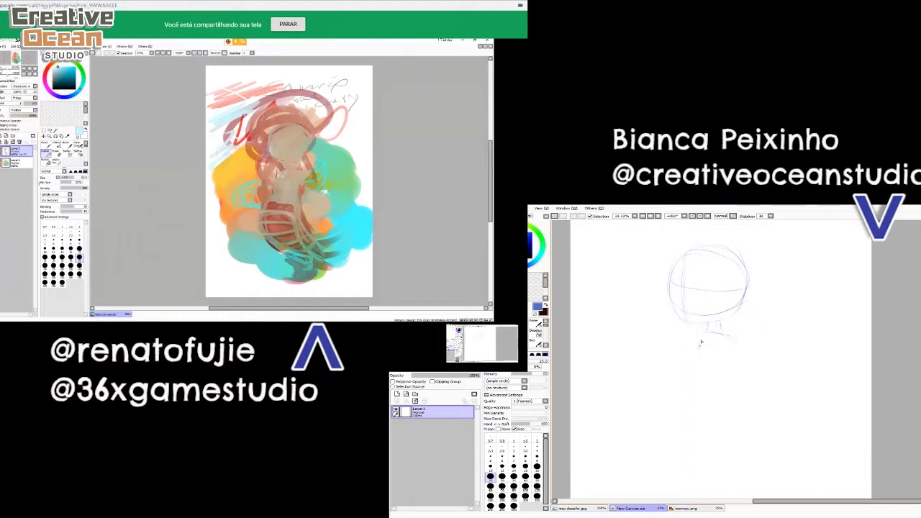
mouse_move(696, 346)
left_mouse_down()
mouse_move(731, 364)
mouse_move(722, 367)
left_mouse_up()
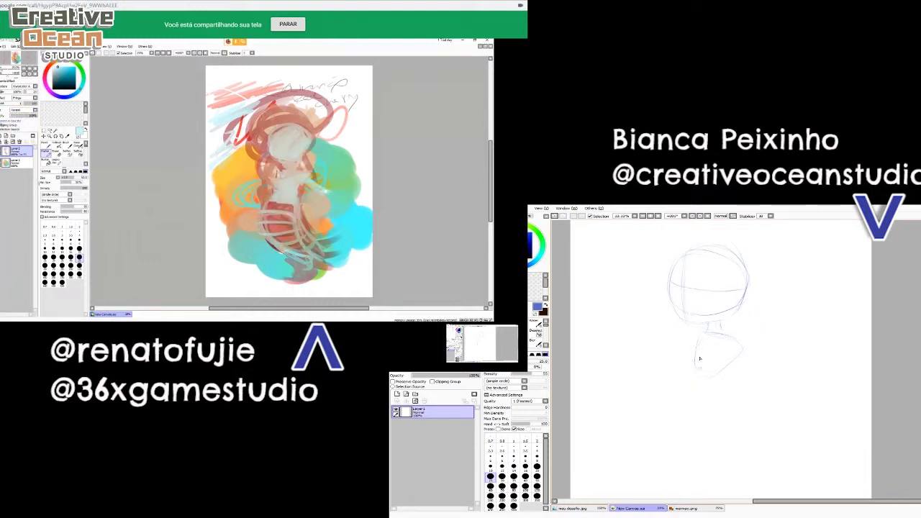
left_click_drag(699, 334, 742, 364)
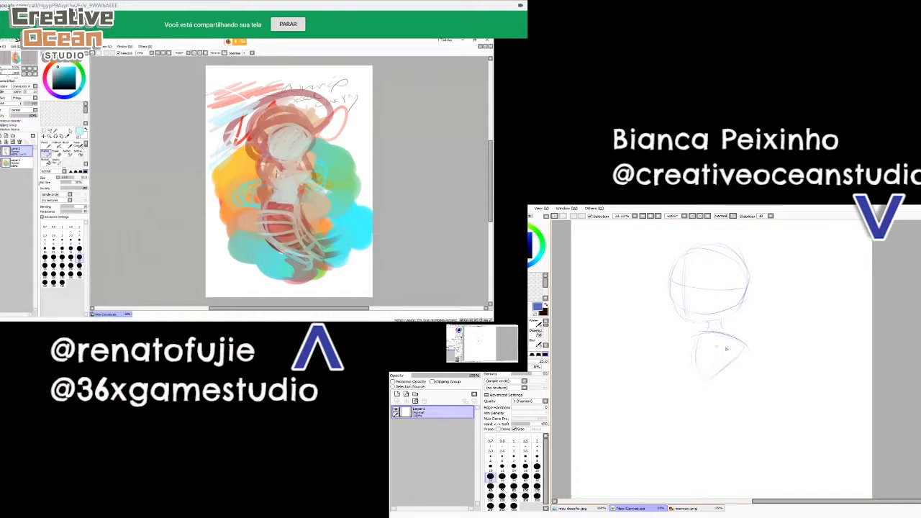
mouse_move(726, 364)
left_mouse_down()
mouse_move(741, 361)
mouse_move(742, 348)
left_mouse_up()
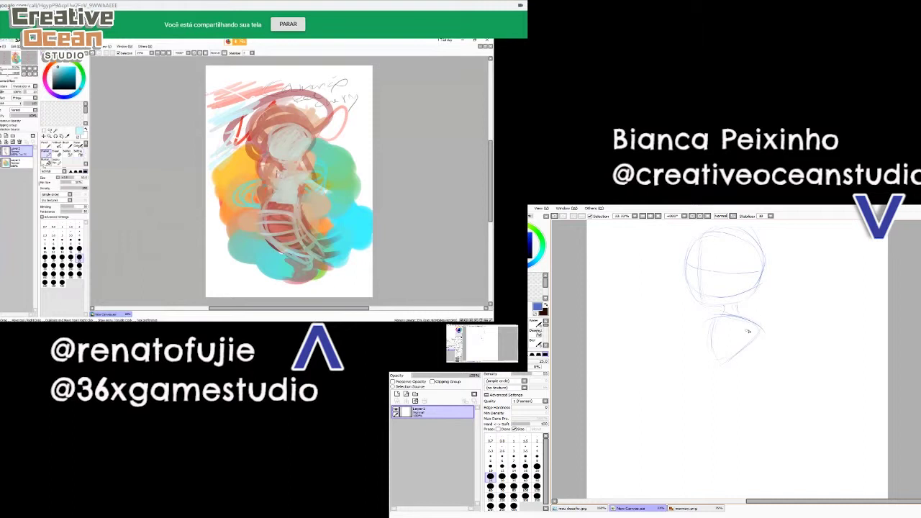
- Erase stray lines around the chest and neck base, and redraw the neck and shoulder lines
key("e")
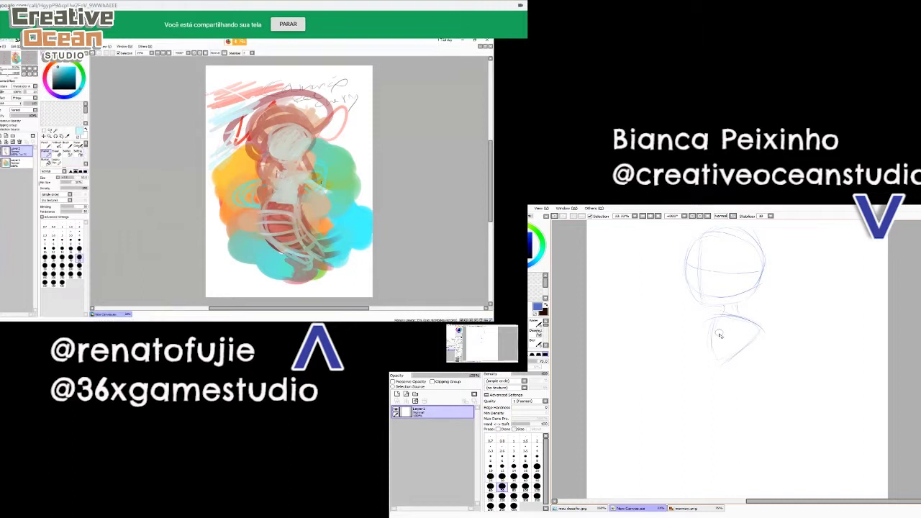
mouse_move(713, 358)
left_mouse_down()
mouse_move(718, 370)
mouse_move(725, 360)
left_mouse_up()
key("n")
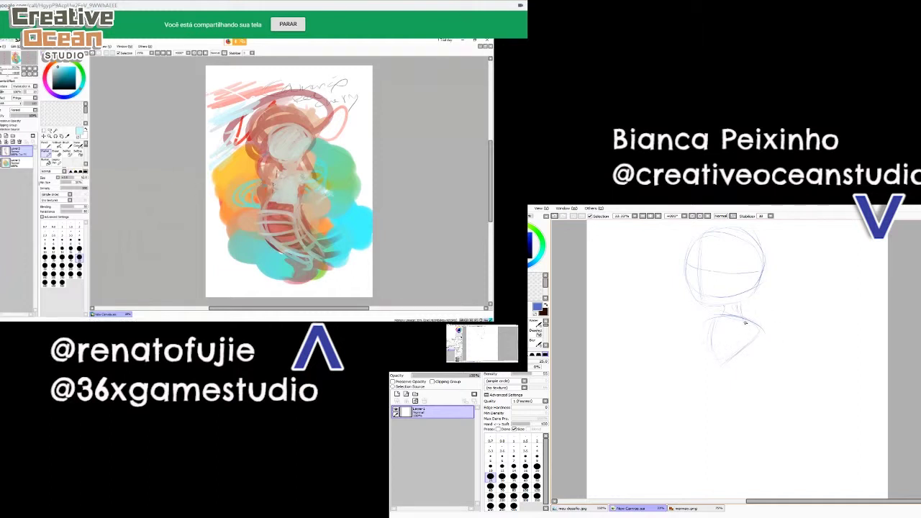
key("e")
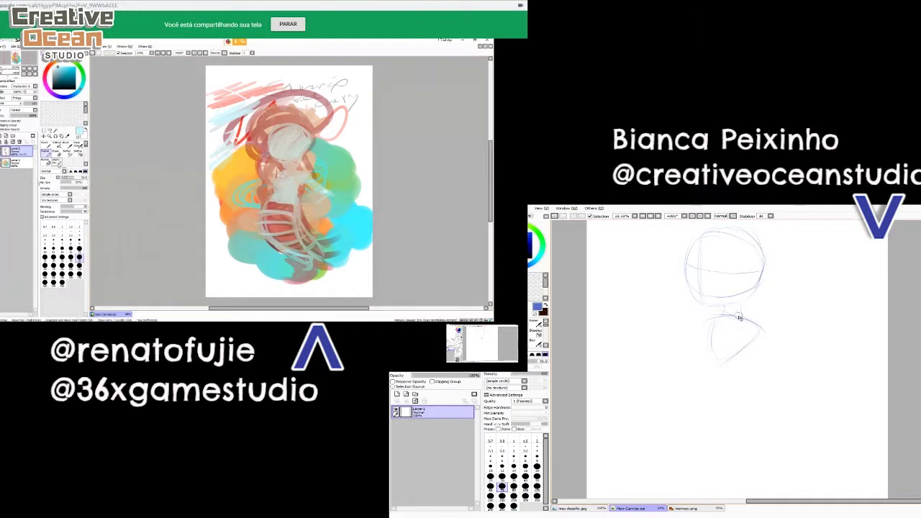
left_click_drag(739, 317, 750, 320)
key("n")
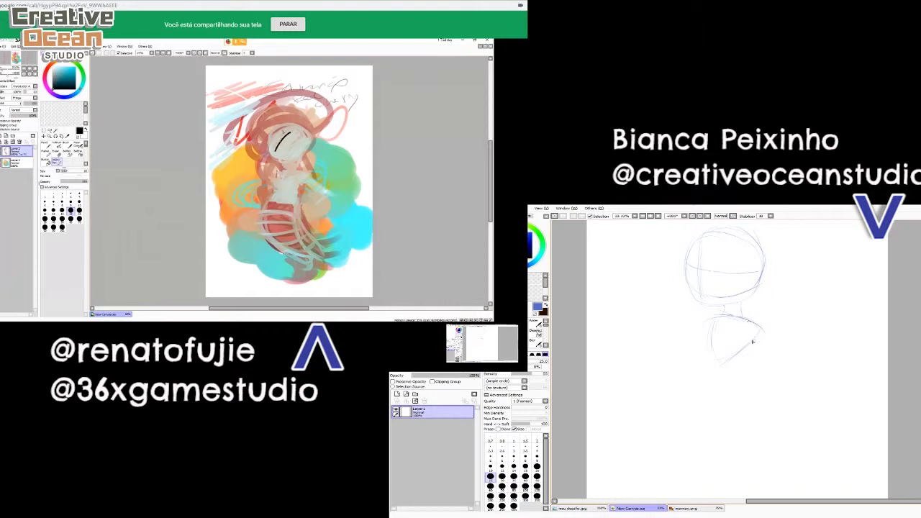
left_click_drag(753, 342, 758, 324)
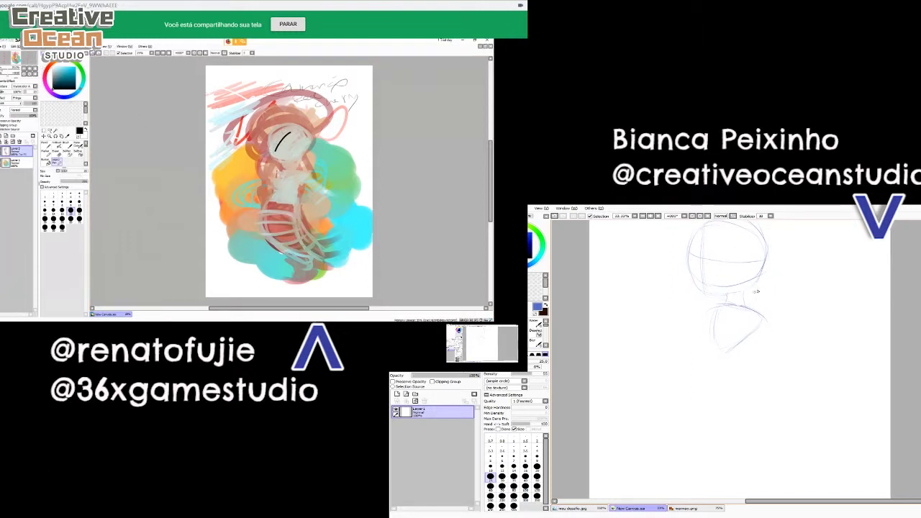
left_click_drag(765, 308, 754, 325)
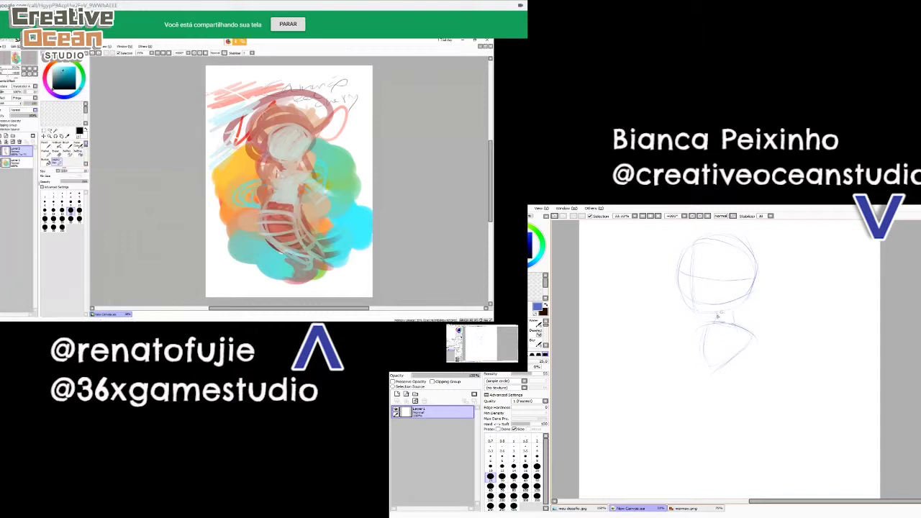
- Define the face and jaw contour of the head sketch, and erase and redraw its back curve down to the neck
scroll(692, 314, "up", 1)
left_click_drag(736, 327, 720, 415)
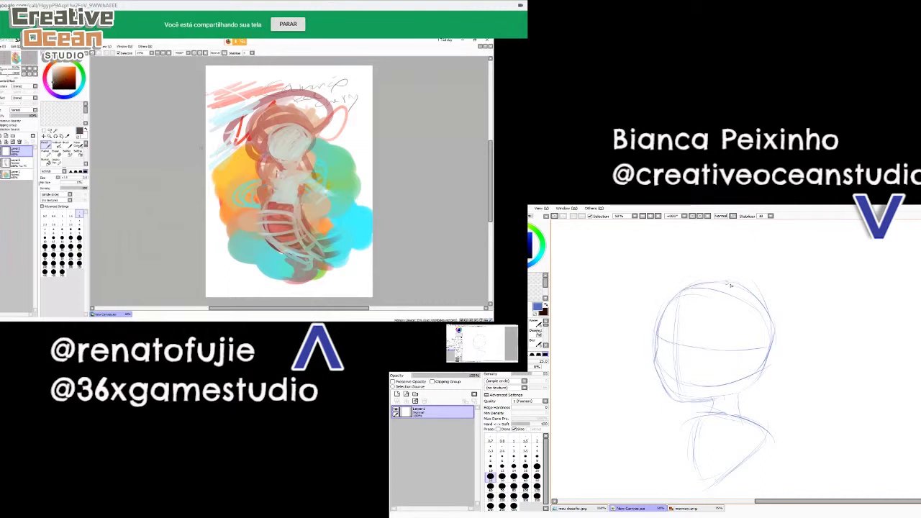
key("e")
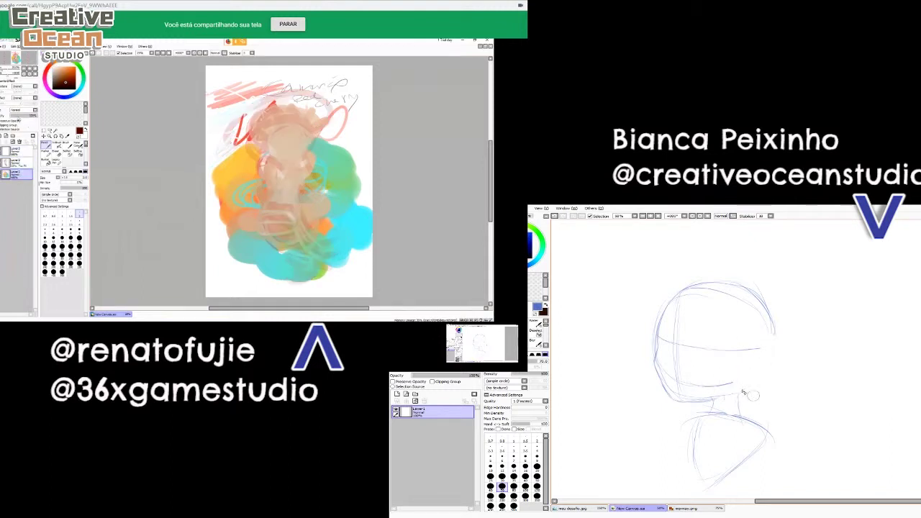
key("n")
mouse_move(737, 393)
left_mouse_down()
mouse_move(780, 350)
mouse_move(765, 357)
left_mouse_up()
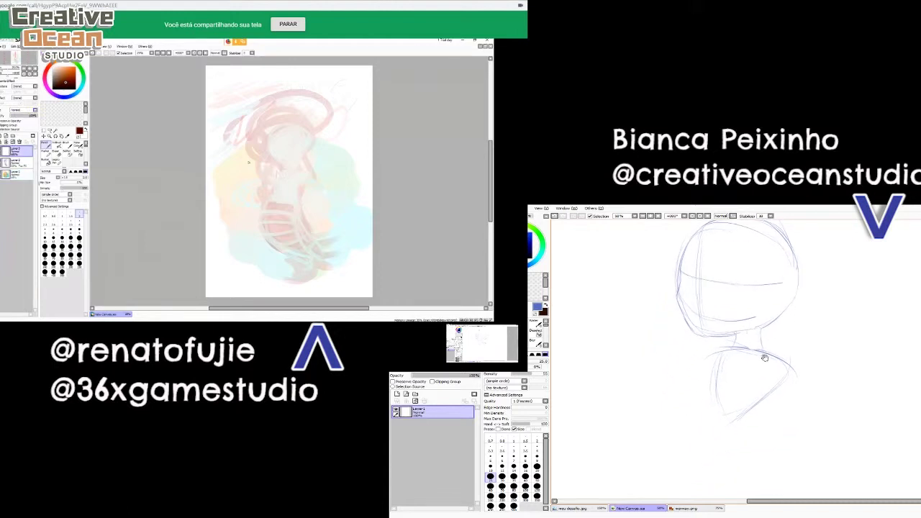
- Sketch a slanted hip line below the chest, with a diagonal body line leading into a long wavy curve
scroll(740, 386, "down", 1)
left_click_drag(776, 391, 756, 367)
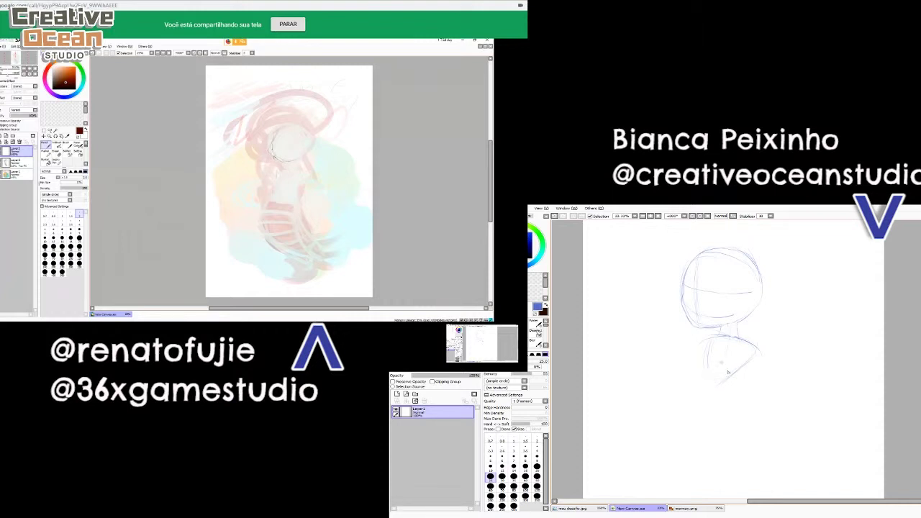
left_click_drag(729, 383, 719, 367)
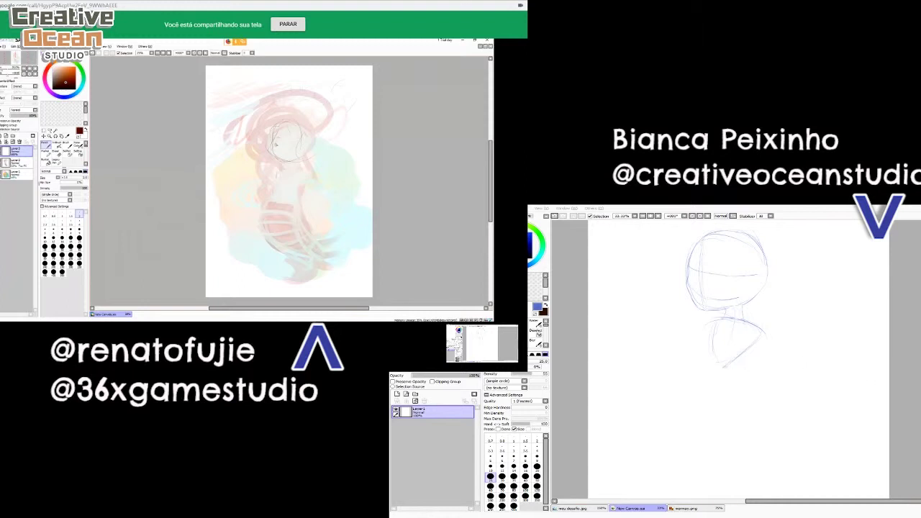
left_click_drag(746, 395, 788, 388)
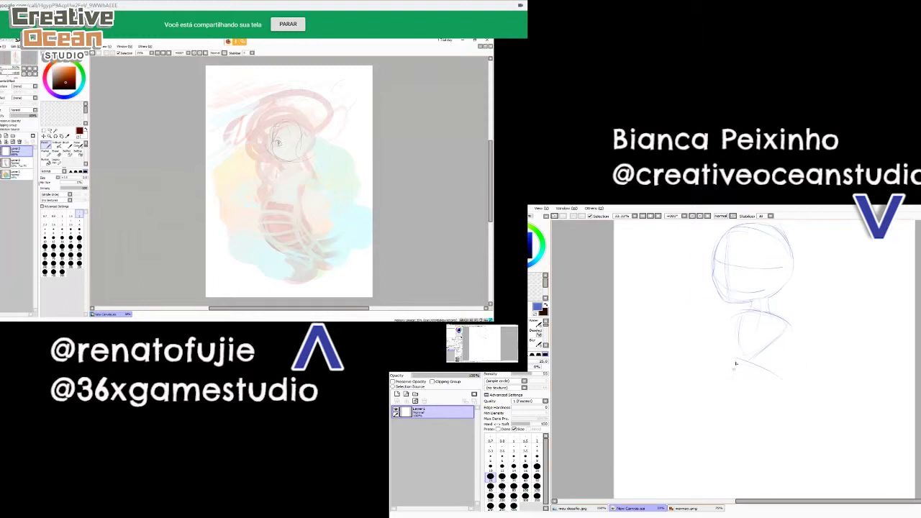
left_click_drag(747, 364, 724, 406)
mouse_move(765, 415)
left_mouse_down()
mouse_move(809, 397)
mouse_move(806, 405)
mouse_move(840, 407)
left_mouse_up()
- Sketch the rounded hip outline and the overlapping waist curves below the chest
scroll(713, 410, "up", 2)
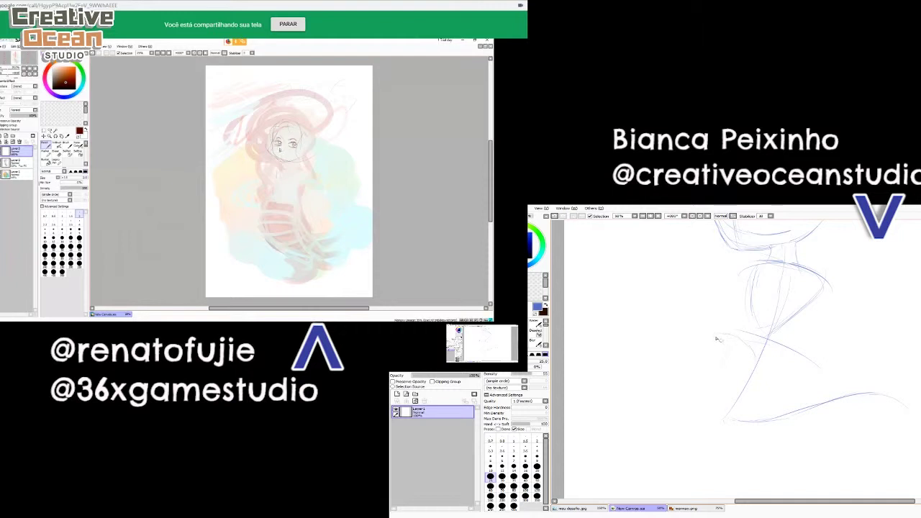
mouse_move(752, 370)
left_mouse_down()
mouse_move(719, 338)
mouse_move(744, 341)
left_mouse_up()
mouse_move(717, 370)
left_mouse_down()
mouse_move(720, 334)
mouse_move(711, 391)
left_mouse_up()
left_click_drag(759, 376, 734, 437)
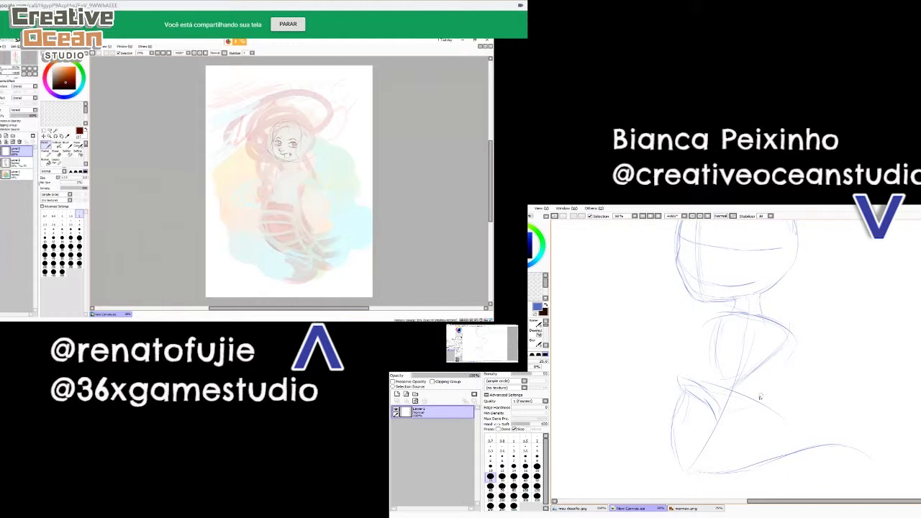
- Outline both sides of the upper torso with curves running from the shoulders down to the waist
left_click_drag(749, 404, 793, 360)
left_click_drag(789, 329, 796, 353)
mouse_move(697, 390)
left_mouse_down()
mouse_move(699, 332)
mouse_move(721, 317)
mouse_move(694, 367)
mouse_move(694, 359)
mouse_move(704, 391)
left_mouse_up()
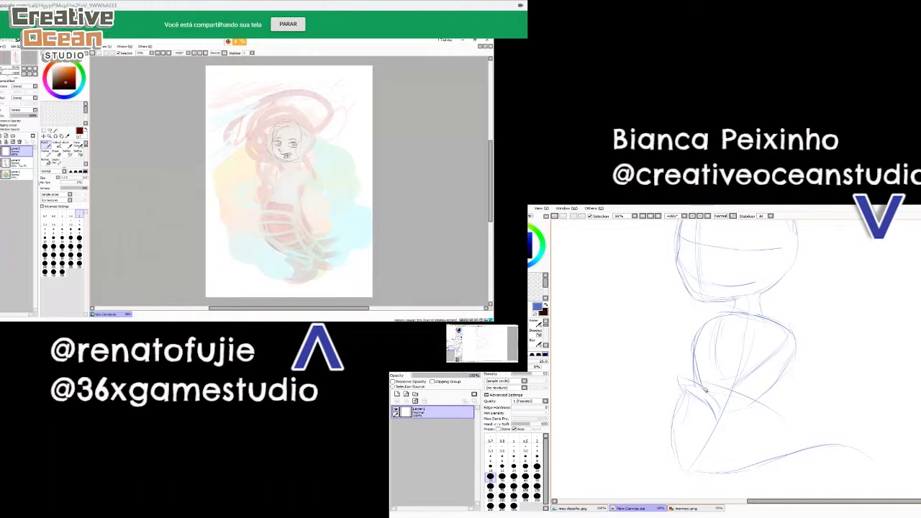
scroll(701, 408, "down", 1)
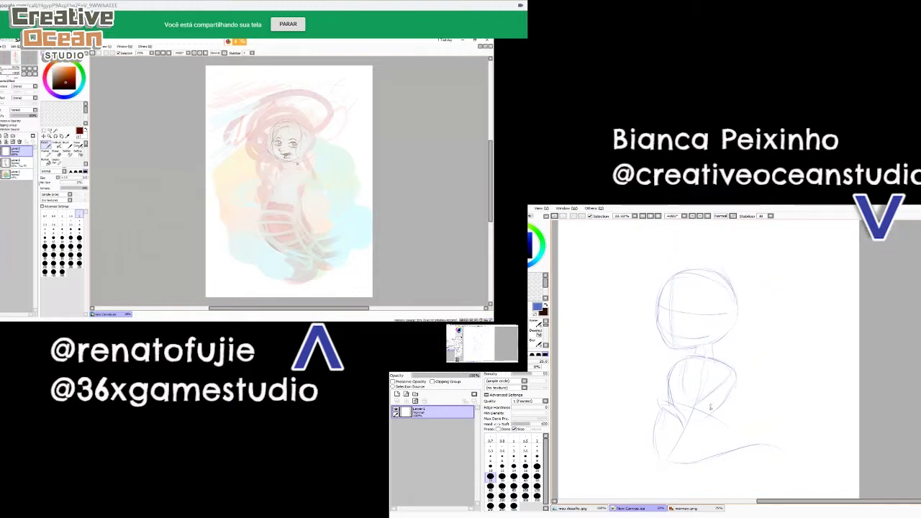
scroll(706, 379, "up", 1)
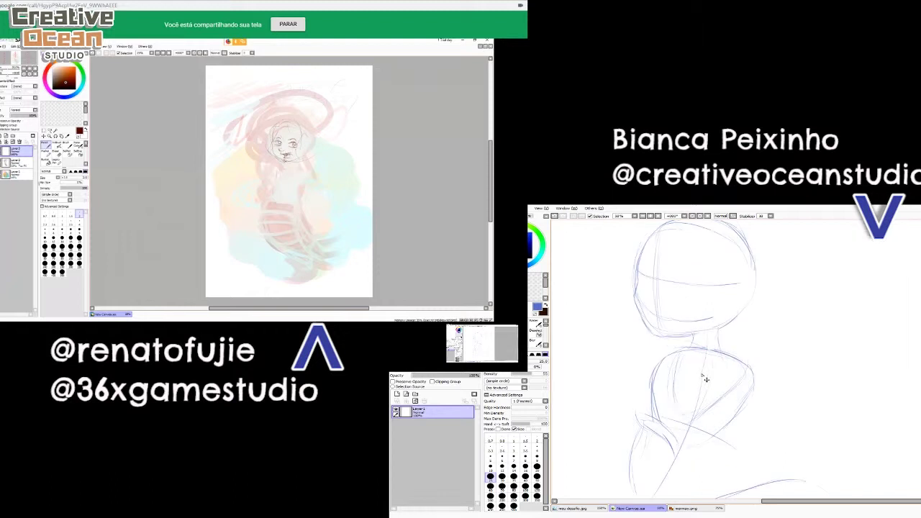
mouse_move(720, 352)
left_mouse_down()
mouse_move(756, 367)
mouse_move(750, 362)
mouse_move(760, 390)
mouse_move(753, 381)
mouse_move(767, 352)
left_mouse_up()
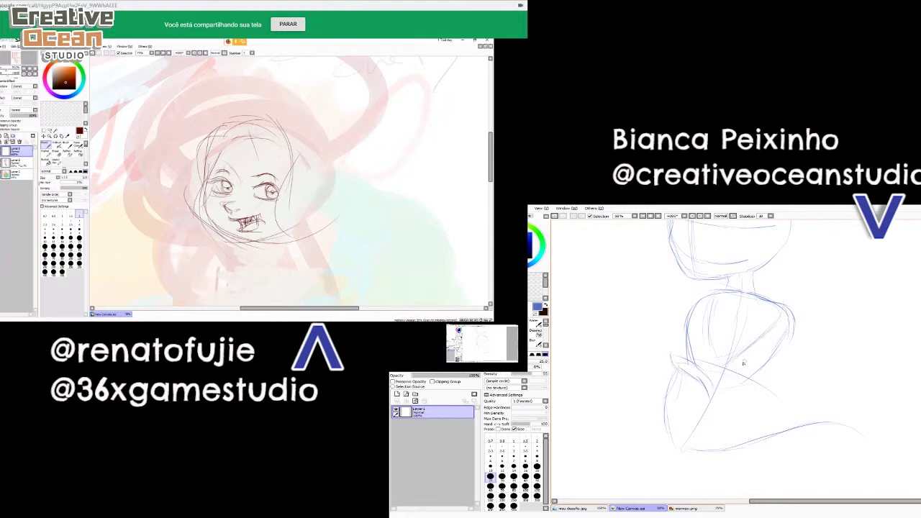
- Clear the face sketch layer over the faded painting, and erase and redraw the crossing waist lines on the blue sketch
left_click(19, 141)
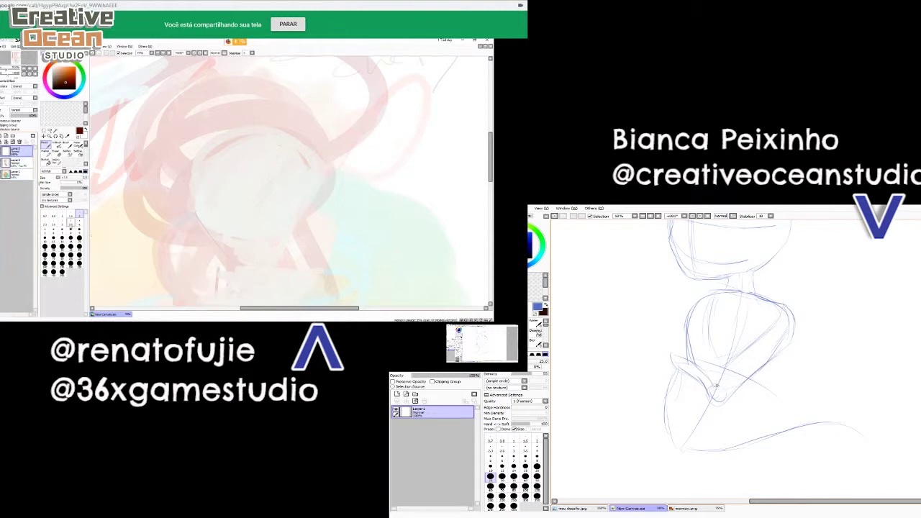
scroll(726, 363, "down", 1)
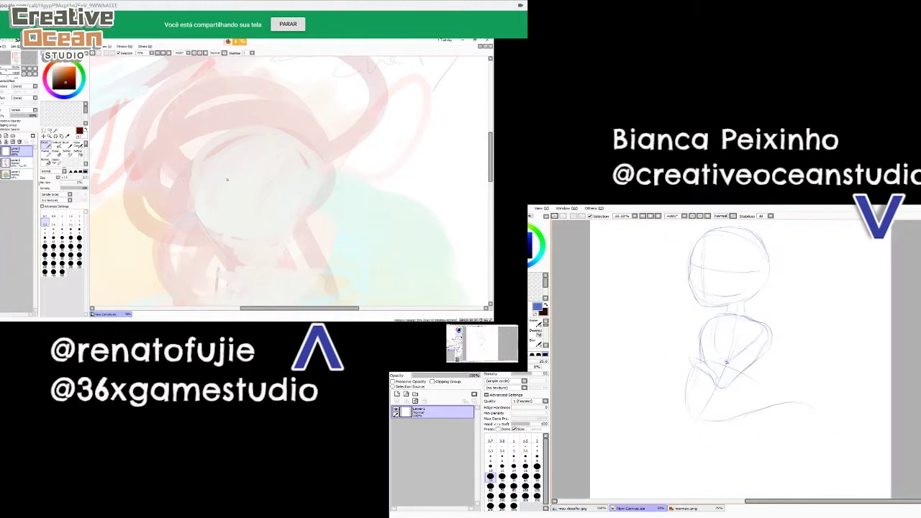
key("e")
mouse_move(727, 364)
left_mouse_down()
mouse_move(729, 392)
mouse_move(720, 385)
mouse_move(734, 351)
mouse_move(729, 390)
mouse_move(760, 346)
left_mouse_up()
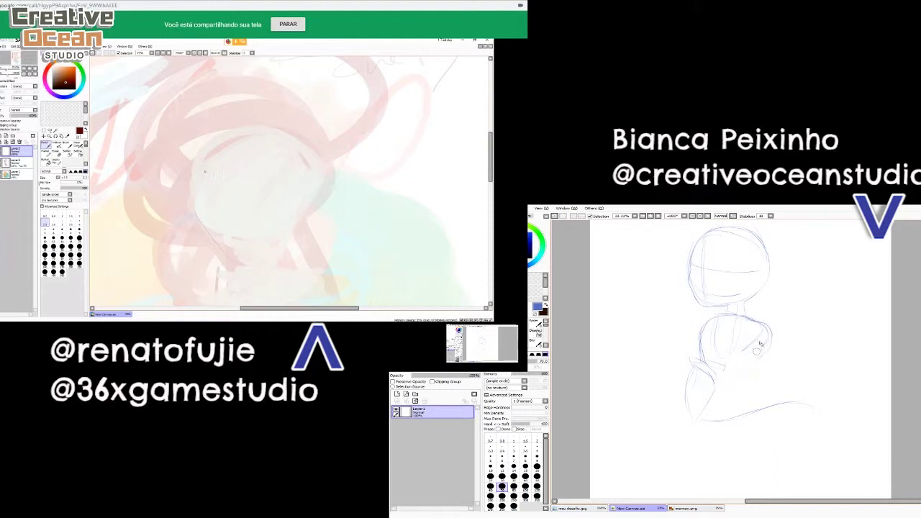
key("n")
left_click_drag(764, 356, 742, 379)
- Sketch the first eye on the painted face, and replace the blue sketch's long trailing curve with a rounded lower body
left_click_drag(199, 171, 224, 188)
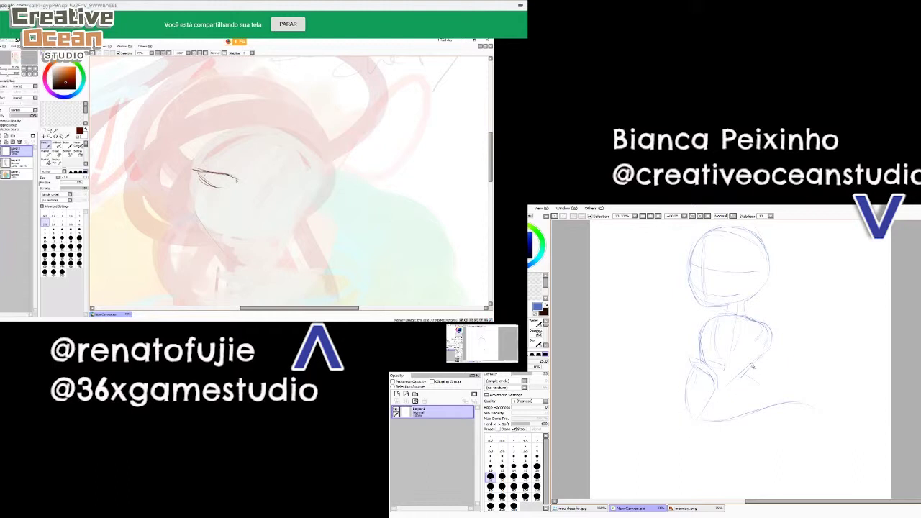
key("e")
mouse_move(764, 418)
left_mouse_down()
mouse_move(775, 409)
mouse_move(753, 414)
mouse_move(786, 399)
mouse_move(800, 408)
mouse_move(757, 400)
mouse_move(776, 378)
mouse_move(766, 409)
left_mouse_up()
key("n")
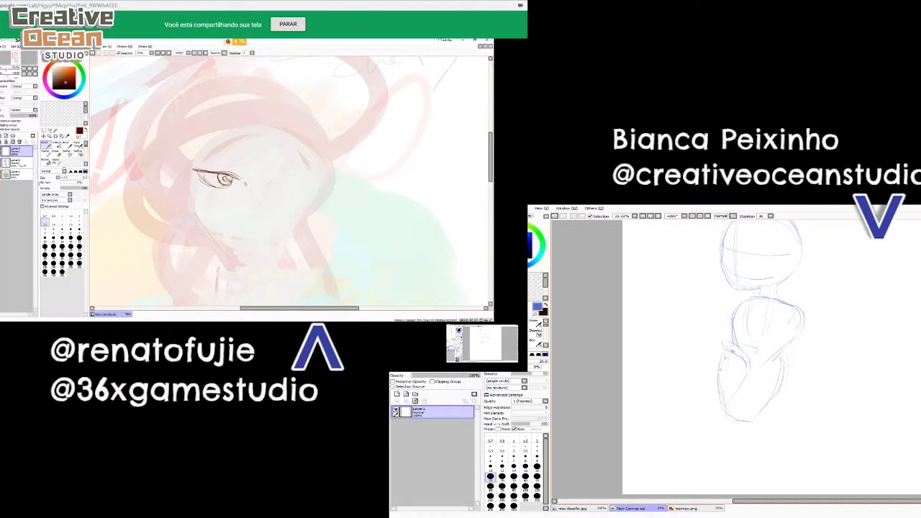
- Sketch a pointed, upturned curve beside the blue lower body, and reinforce the lower lid of the painted figure's eye
mouse_move(809, 398)
left_mouse_down()
mouse_move(763, 406)
mouse_move(745, 419)
mouse_move(768, 399)
mouse_move(737, 406)
mouse_move(763, 402)
left_mouse_up()
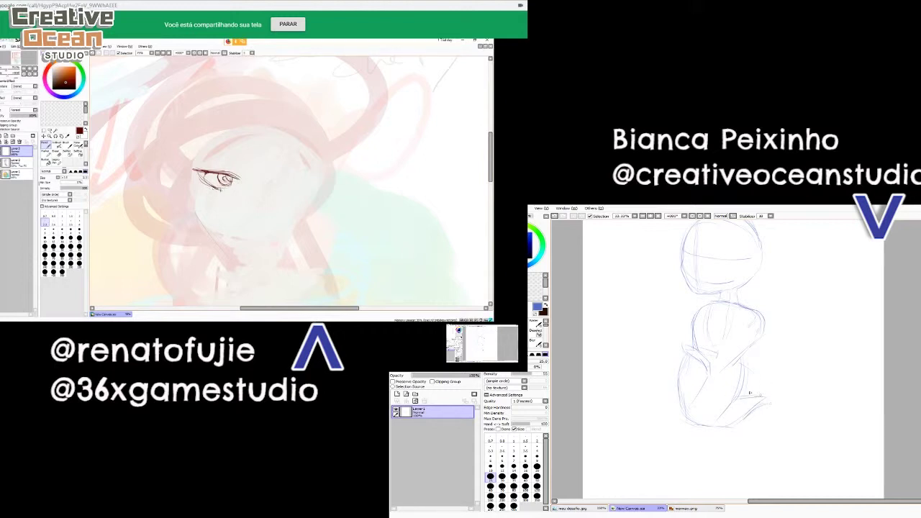
left_click_drag(230, 189, 214, 190)
left_click(738, 391, "ctrl")
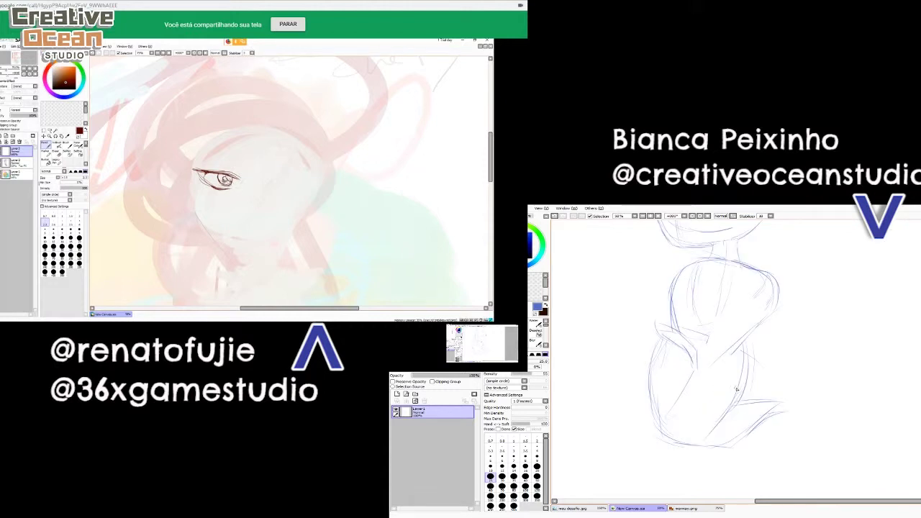
- Sketch curling octopus tentacles out to both sides of the blue figure's lower body and another one beneath it
left_click_drag(782, 365, 743, 374)
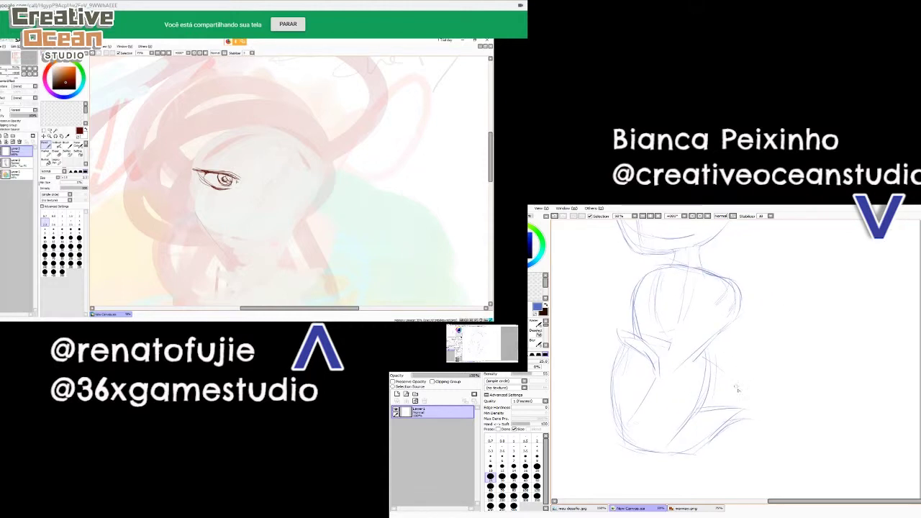
left_click_drag(737, 424, 768, 377)
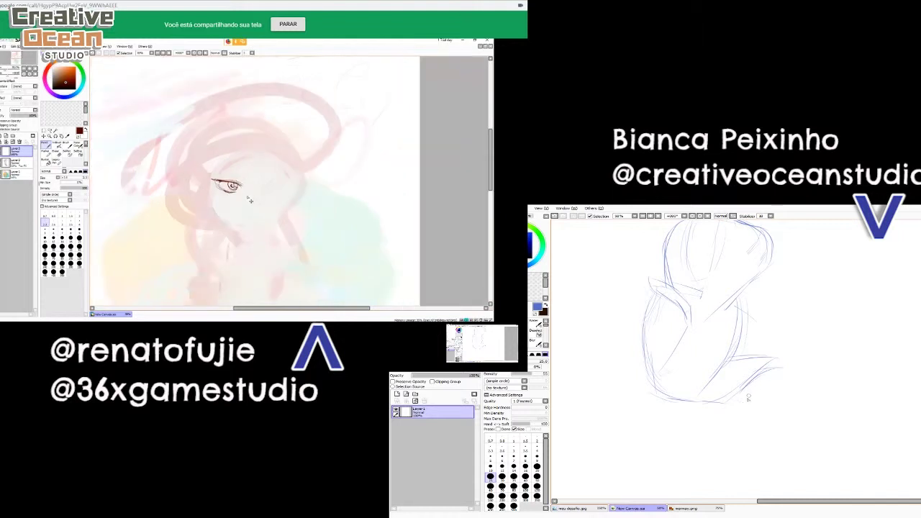
mouse_move(727, 402)
left_mouse_down()
mouse_move(700, 407)
mouse_move(719, 416)
mouse_move(759, 407)
mouse_move(798, 391)
mouse_move(799, 369)
left_mouse_up()
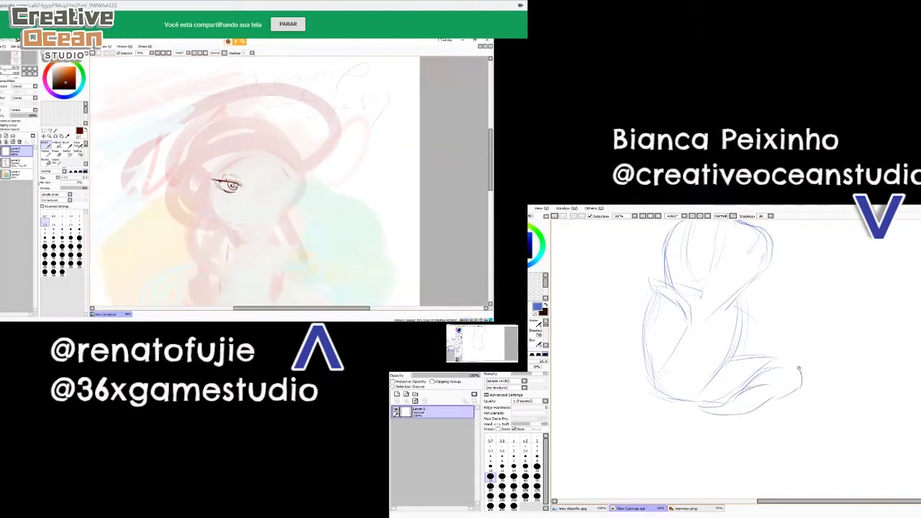
mouse_move(721, 375)
left_mouse_down()
mouse_move(756, 374)
mouse_move(743, 398)
left_mouse_up()
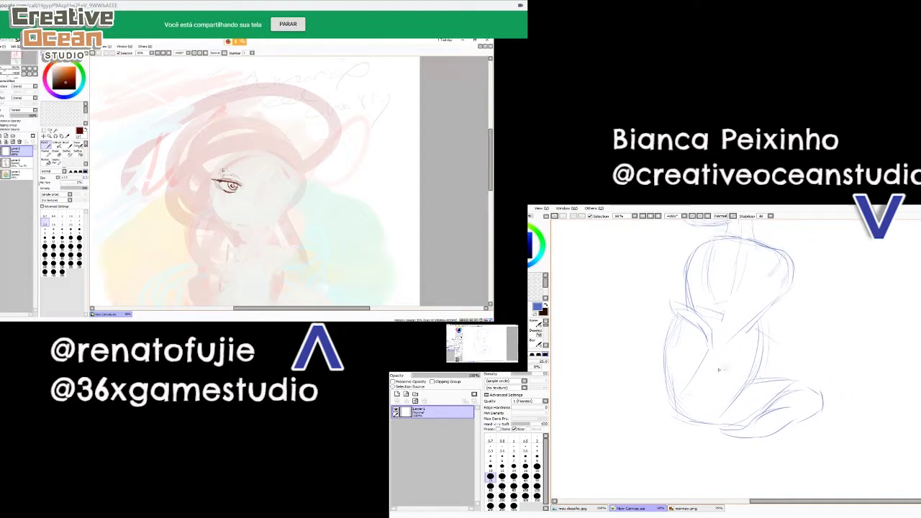
mouse_move(665, 375)
left_mouse_down()
mouse_move(578, 406)
mouse_move(681, 418)
mouse_move(670, 400)
mouse_move(760, 410)
mouse_move(735, 412)
mouse_move(750, 415)
mouse_move(768, 404)
mouse_move(732, 422)
mouse_move(798, 421)
mouse_move(752, 384)
mouse_move(703, 430)
mouse_move(715, 441)
mouse_move(776, 427)
mouse_move(785, 455)
mouse_move(757, 446)
mouse_move(789, 449)
mouse_move(767, 408)
left_mouse_up()
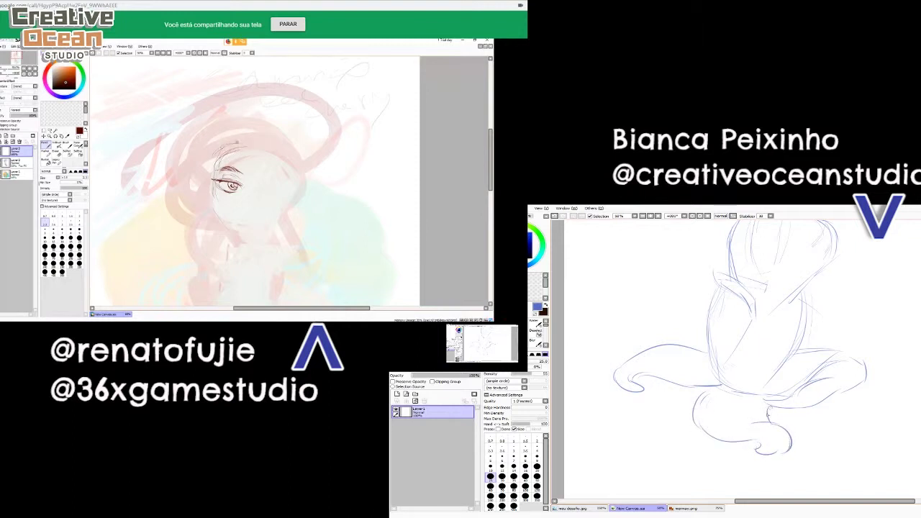
left_click_drag(713, 388, 704, 402)
left_click_drag(820, 352, 766, 401)
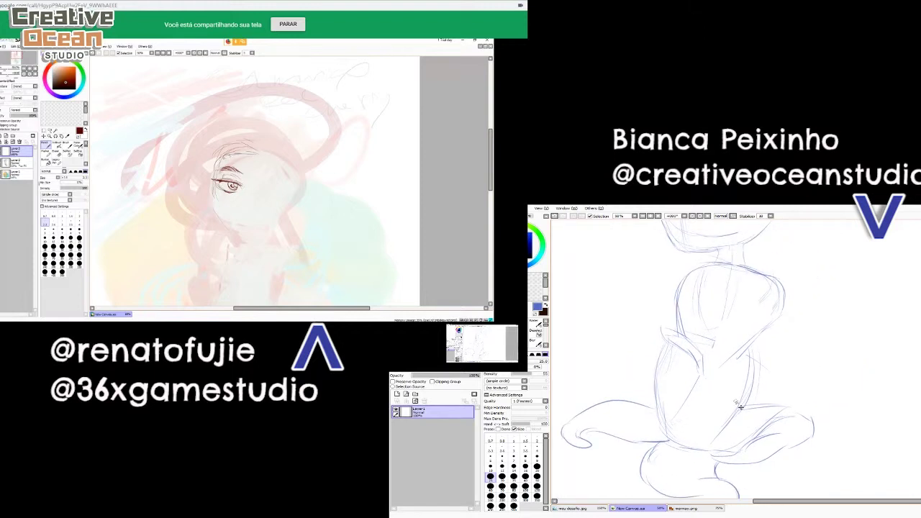
- Mirror the painted canvas horizontally and rough in the second eye on the face
scroll(740, 406, "down", 2)
scroll(741, 407, "up", 1)
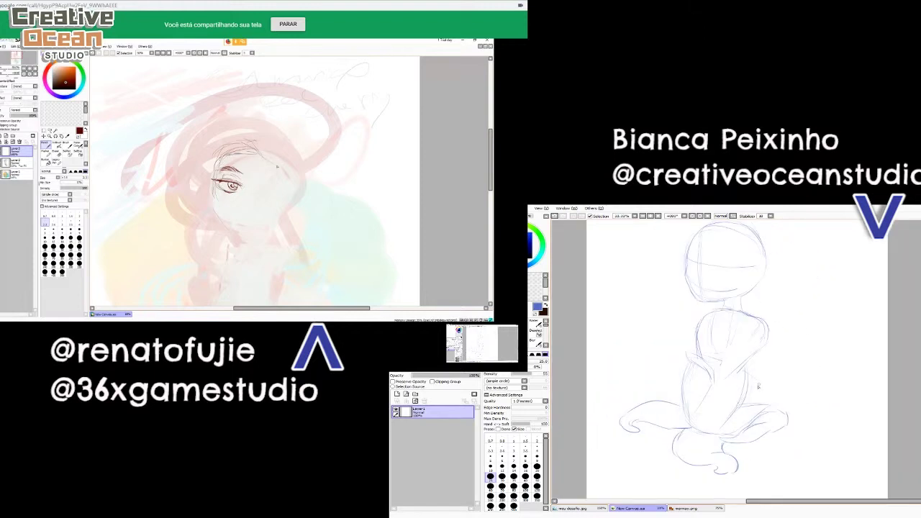
scroll(765, 407, "up", 1)
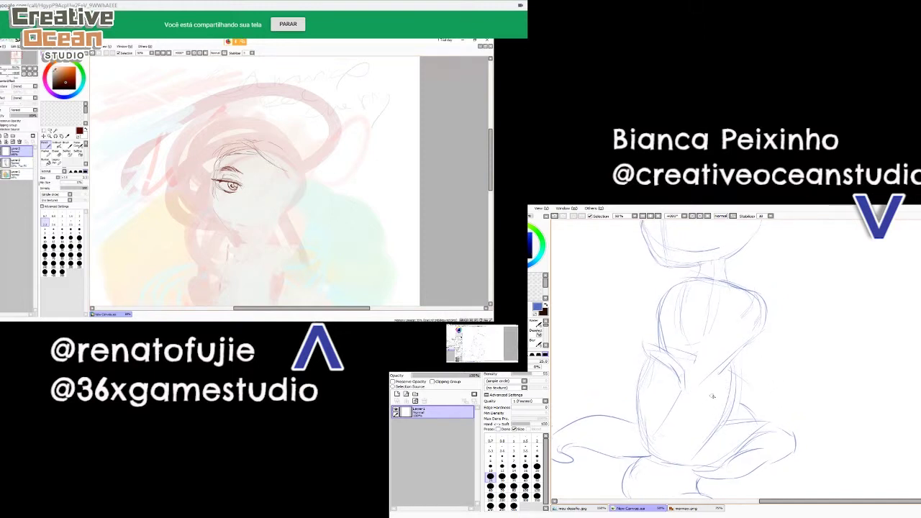
key("h")
key("h")
left_click_drag(747, 405, 741, 407)
key("h")
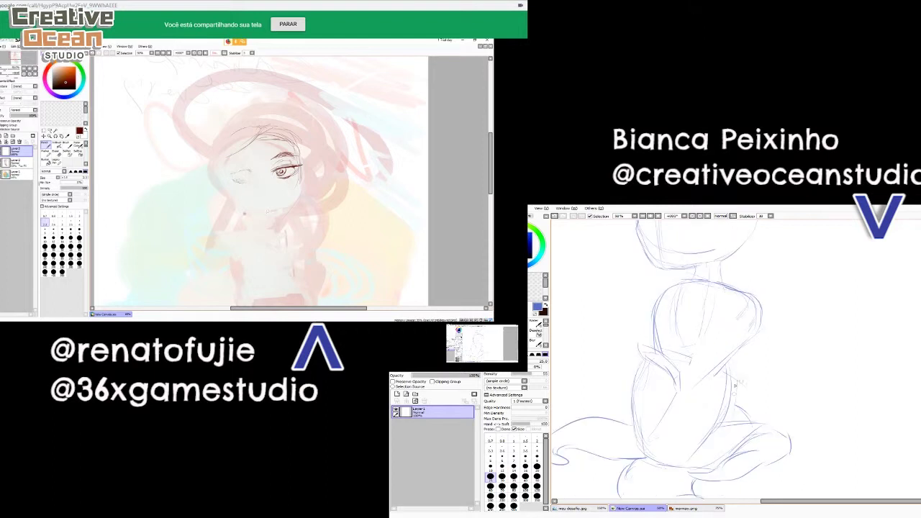
- Erase the lower end of the diagonal line inside the blue lower body and redraw its right edge where the side tentacle begins
left_click_drag(724, 396, 753, 375)
key("e")
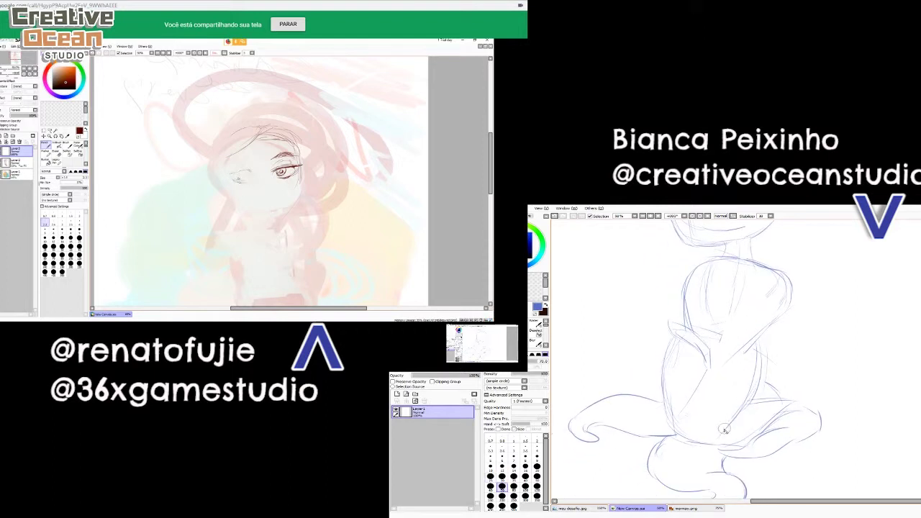
mouse_move(725, 428)
left_mouse_down()
mouse_move(734, 413)
mouse_move(728, 423)
left_mouse_up()
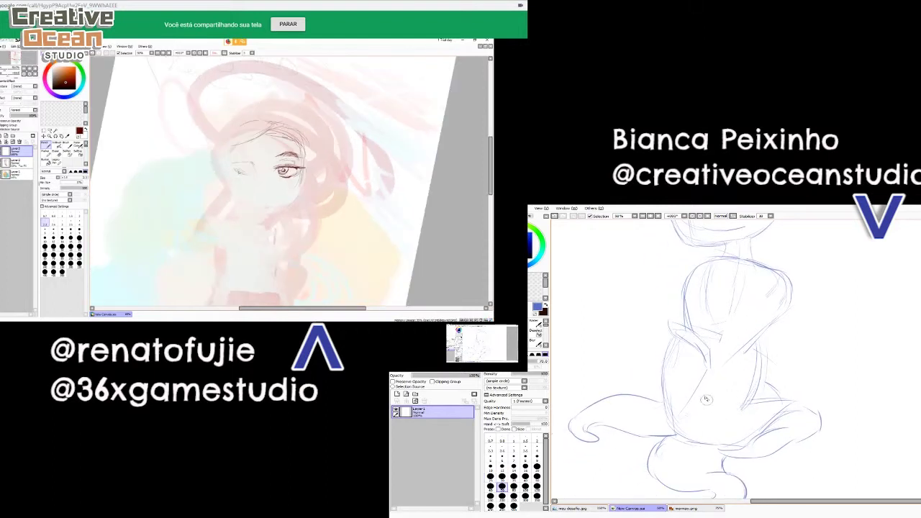
key("bracketleft")
key("bracketleft")
key("bracketleft")
key("bracketleft")
key("bracketleft")
key("bracketleft")
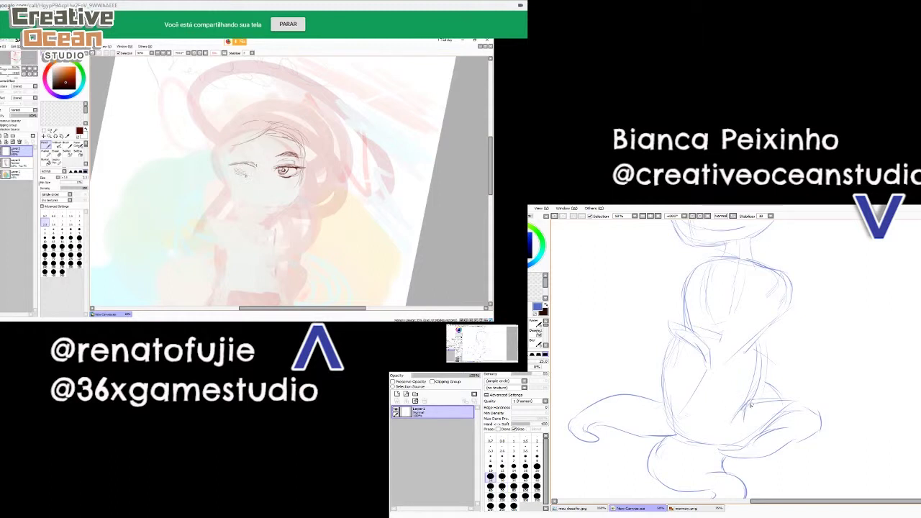
mouse_move(754, 403)
left_mouse_down()
mouse_move(778, 403)
mouse_move(774, 410)
left_mouse_up()
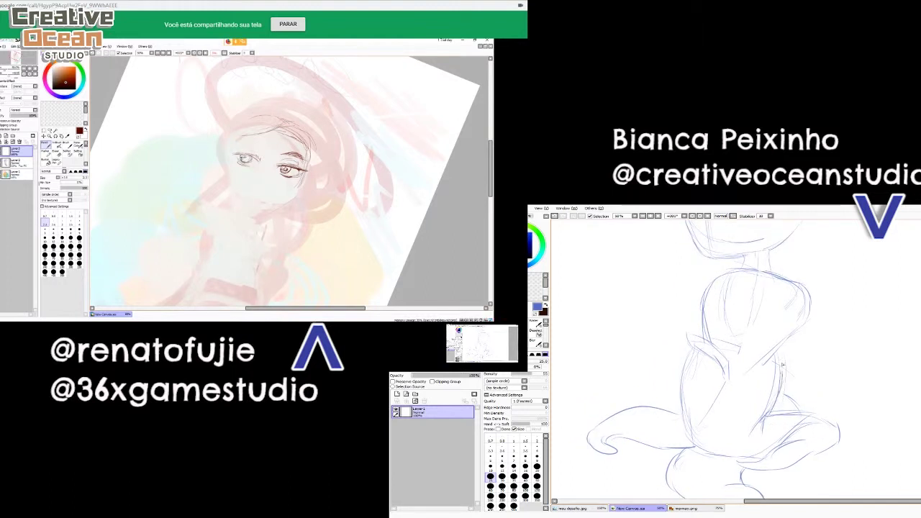
- Erase the bottom contour of the blue lower body above the central tentacle and redraw the junction between them
left_click_drag(722, 387, 757, 344)
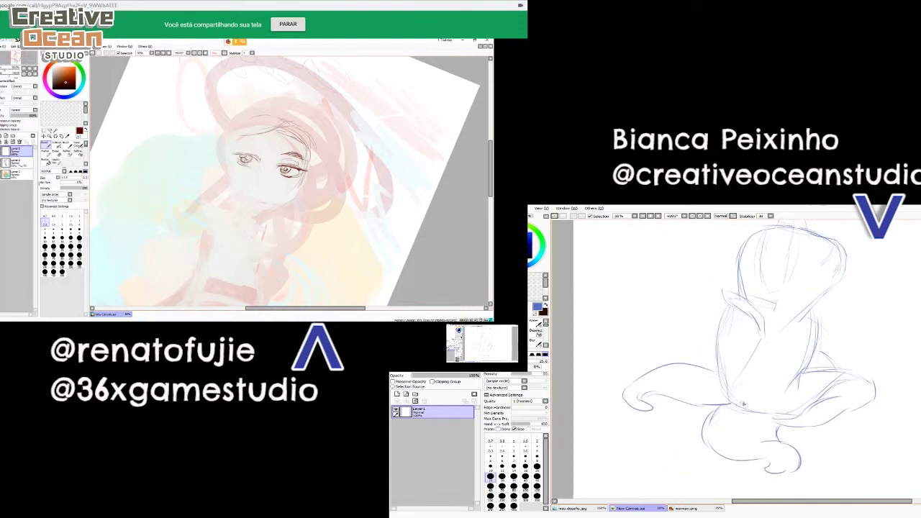
key("e")
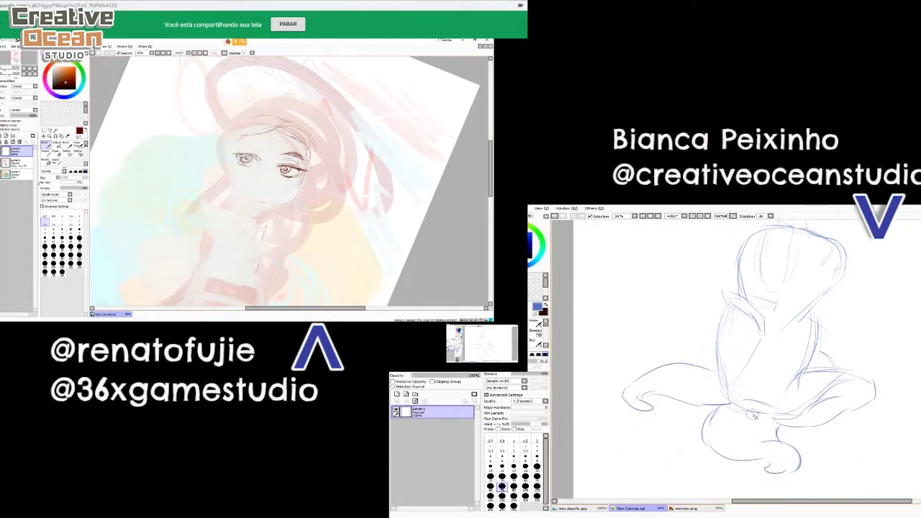
mouse_move(741, 414)
left_mouse_down()
mouse_move(718, 418)
mouse_move(720, 435)
left_mouse_up()
key("n")
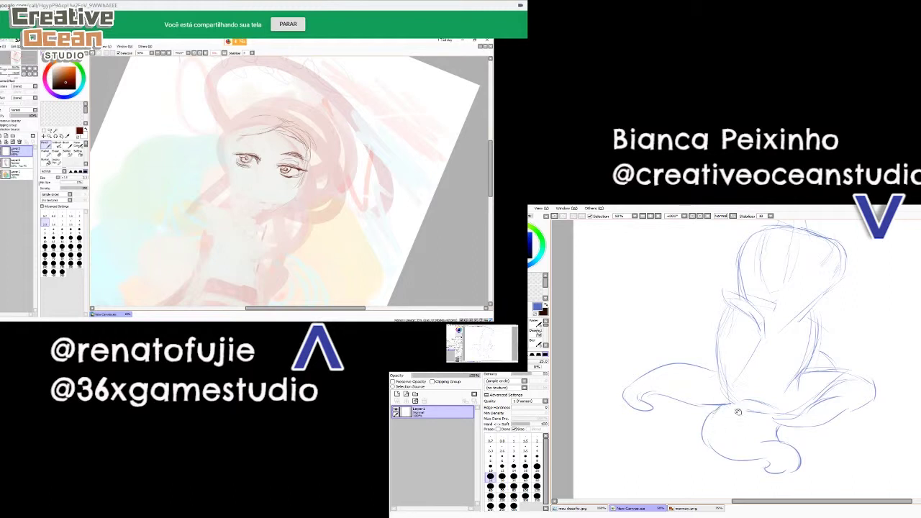
left_click_drag(739, 412, 714, 459)
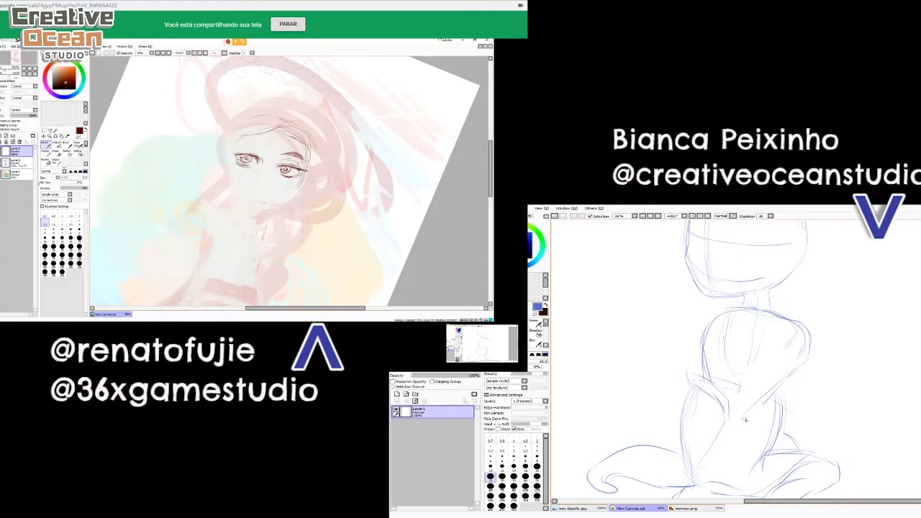
- Sketch a second flared flap on the right of the blue figure's waist and a small tentacle curve behind the left side
mouse_move(749, 418)
left_mouse_down()
mouse_move(789, 409)
mouse_move(732, 422)
mouse_move(784, 419)
left_mouse_up()
mouse_move(772, 455)
left_mouse_down()
mouse_move(776, 372)
mouse_move(779, 400)
mouse_move(723, 387)
left_mouse_up()
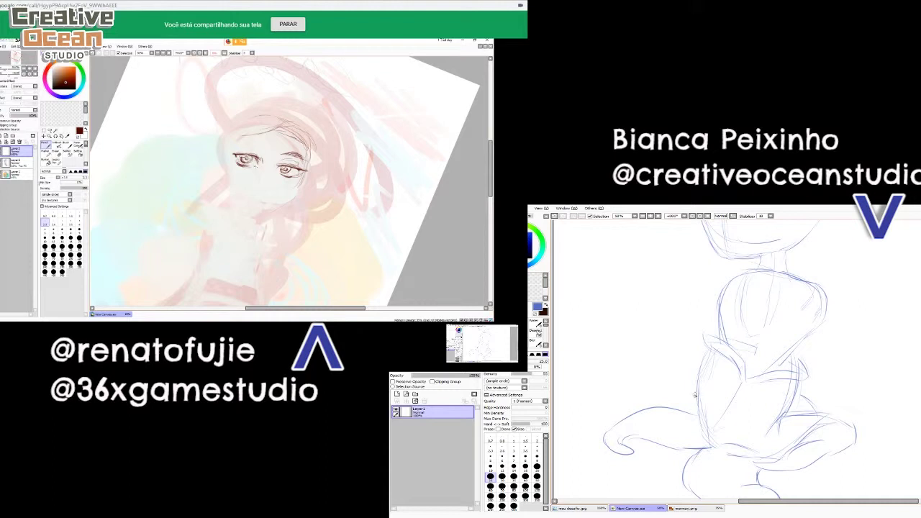
mouse_move(696, 396)
left_mouse_down()
mouse_move(679, 410)
mouse_move(713, 422)
left_mouse_up()
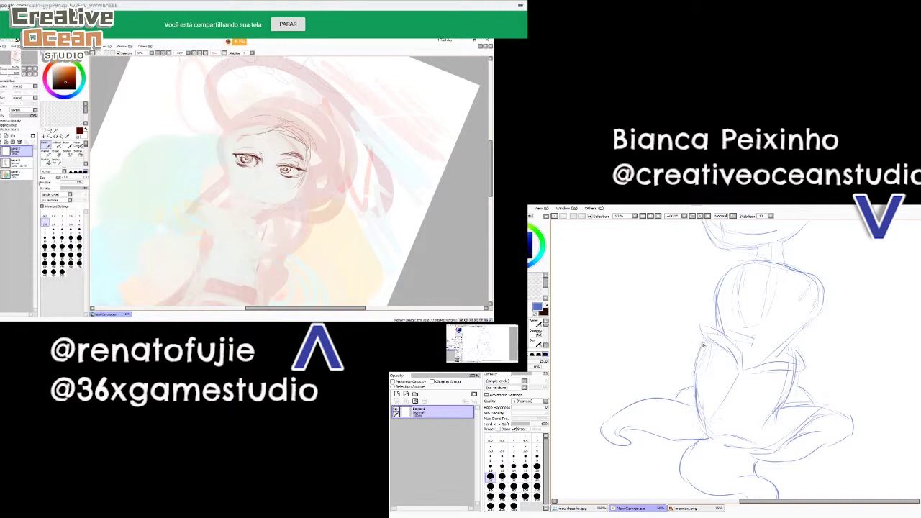
- Reinforce and round off the outer tip of the left waist flap on the blue sketch
scroll(696, 366, "up", 1)
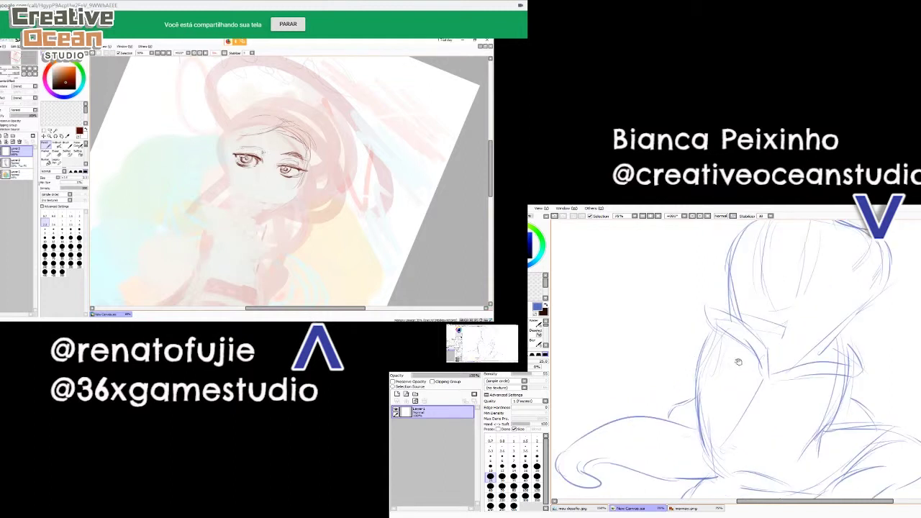
scroll(738, 363, "up", 1)
mouse_move(671, 355)
left_mouse_down()
mouse_move(709, 408)
mouse_move(699, 388)
mouse_move(719, 431)
mouse_move(747, 429)
mouse_move(738, 424)
mouse_move(761, 410)
mouse_move(746, 423)
mouse_move(795, 408)
left_mouse_up()
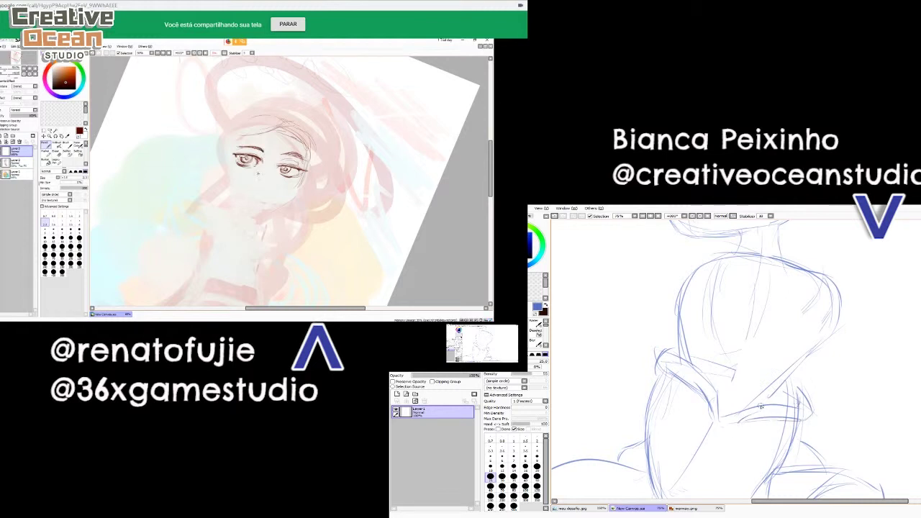
- Examine the proportions of the whole blue figure from close up and from a distance
scroll(763, 407, "down", 3)
scroll(766, 411, "up", 2)
scroll(764, 410, "down", 3)
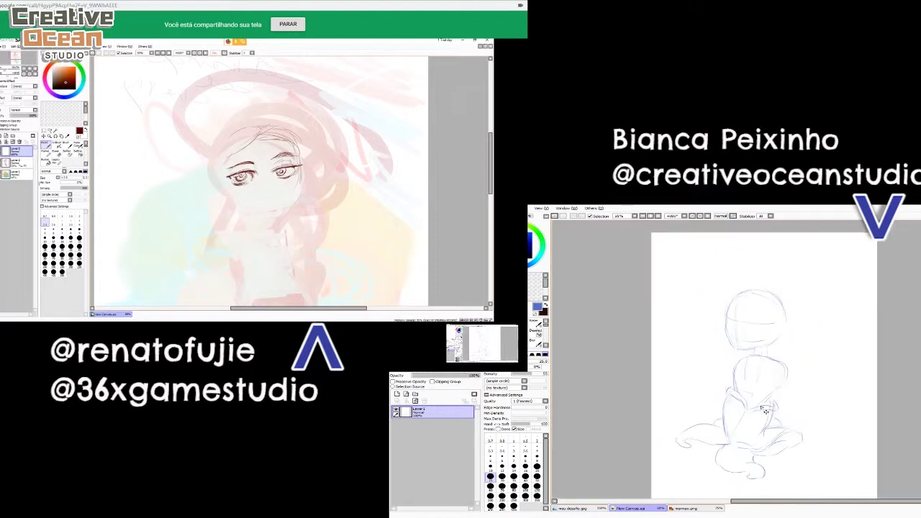
scroll(763, 408, "up", 3)
scroll(768, 385, "down", 2)
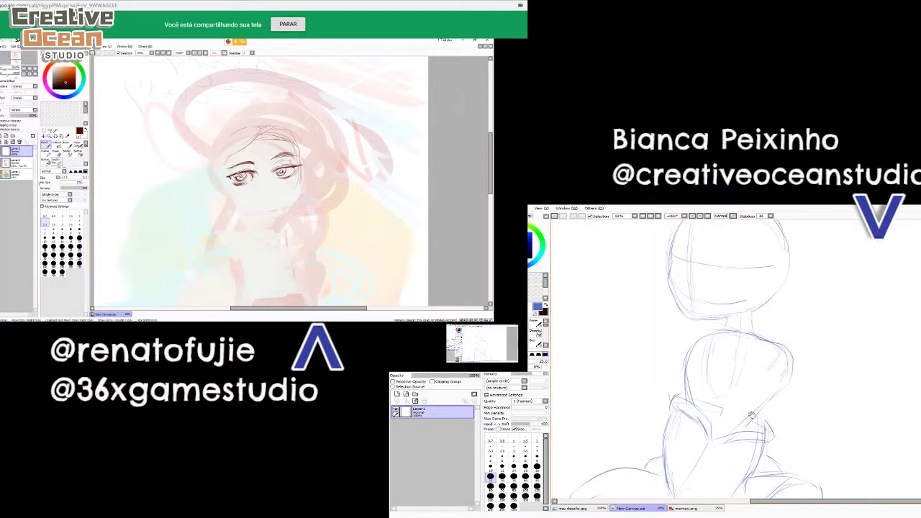
scroll(763, 383, "up", 2)
scroll(757, 381, "down", 3)
scroll(752, 376, "up", 1)
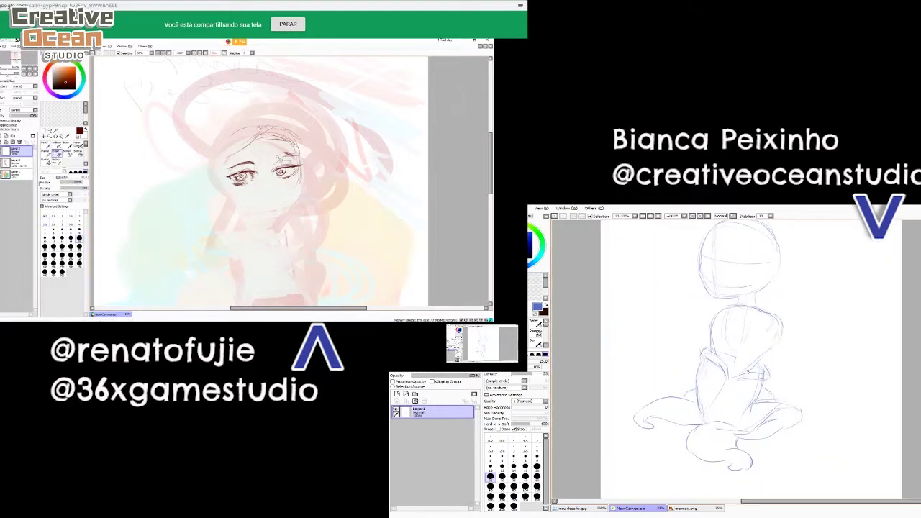
- Select the blue figure's head with a freehand outline, shift it slightly down and to the right, and deselect it
scroll(756, 372, "up", 2)
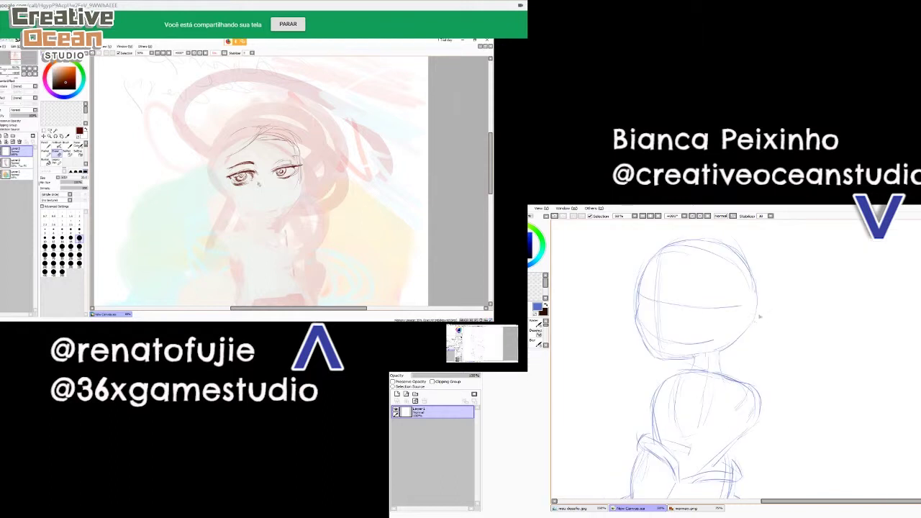
mouse_move(692, 275)
left_mouse_down()
mouse_move(634, 303)
mouse_move(604, 374)
mouse_move(628, 415)
left_mouse_up()
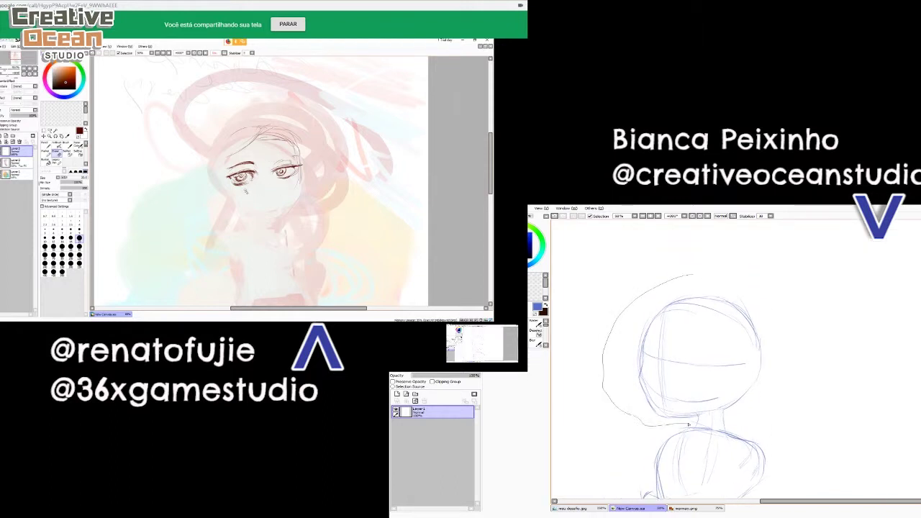
mouse_move(688, 424)
left_mouse_down()
mouse_move(763, 412)
mouse_move(687, 263)
mouse_move(646, 285)
left_mouse_up()
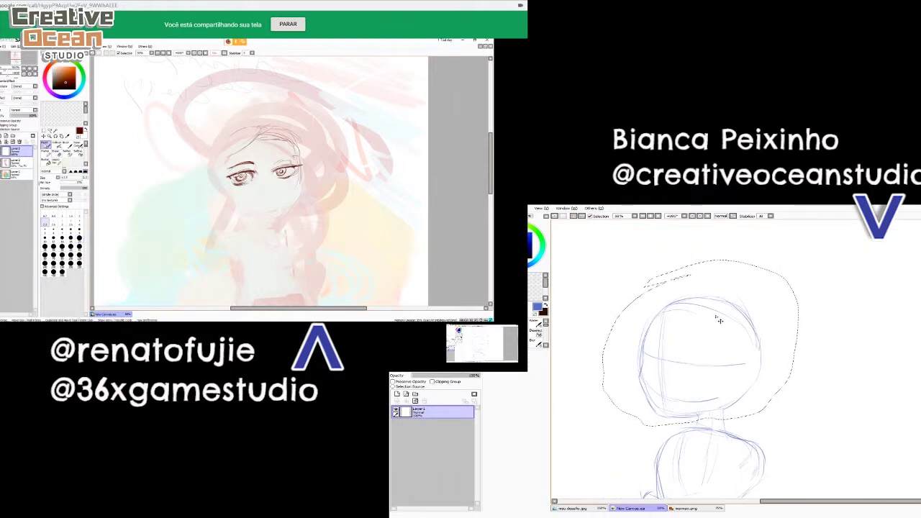
key("b")
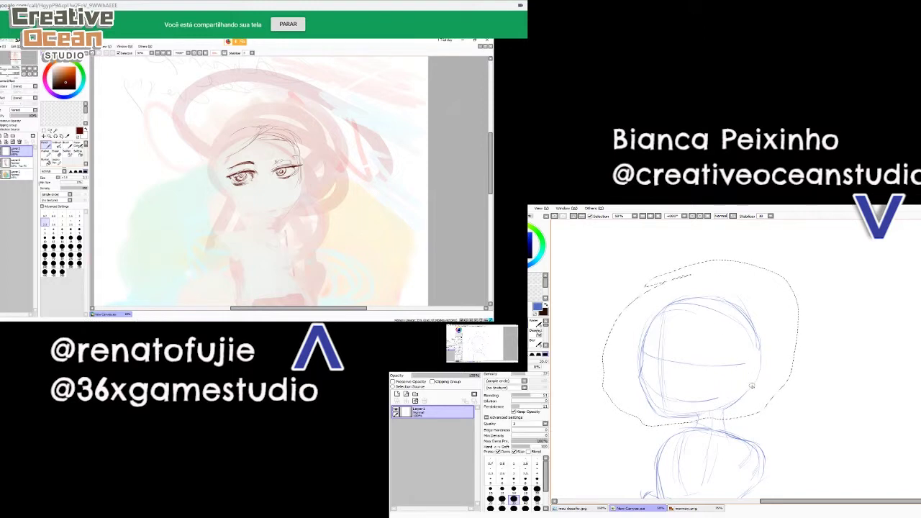
key("ctrl")
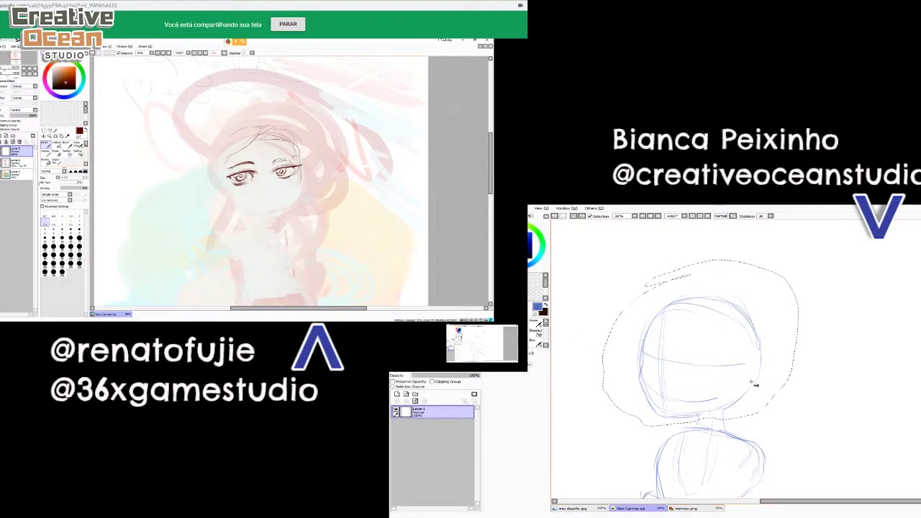
left_click_drag(753, 383, 770, 403)
key("b")
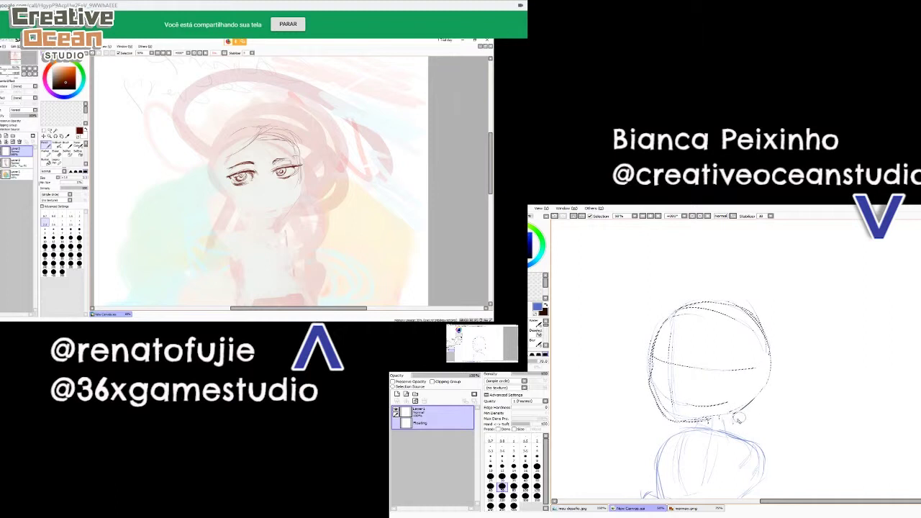
key("ctrl+d")
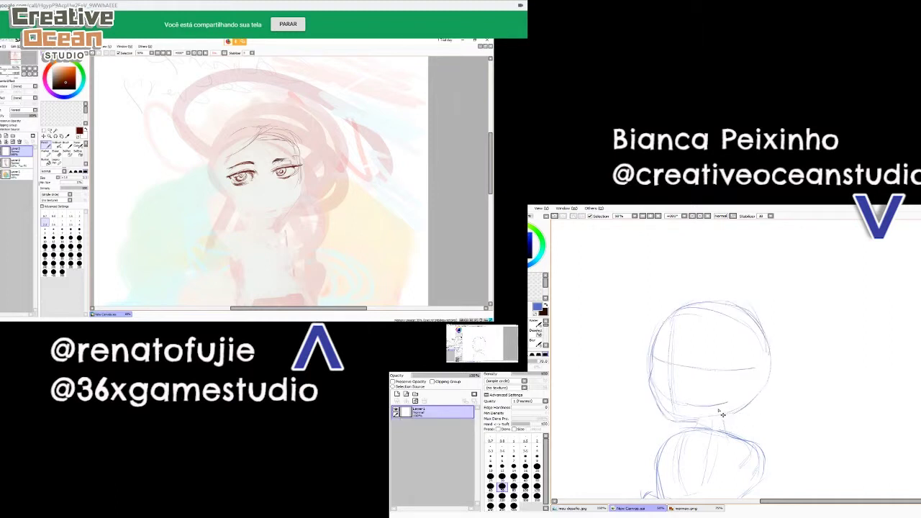
- Erase the head and its facial guidelines from above the blue figure's neck
scroll(714, 410, "down", 2)
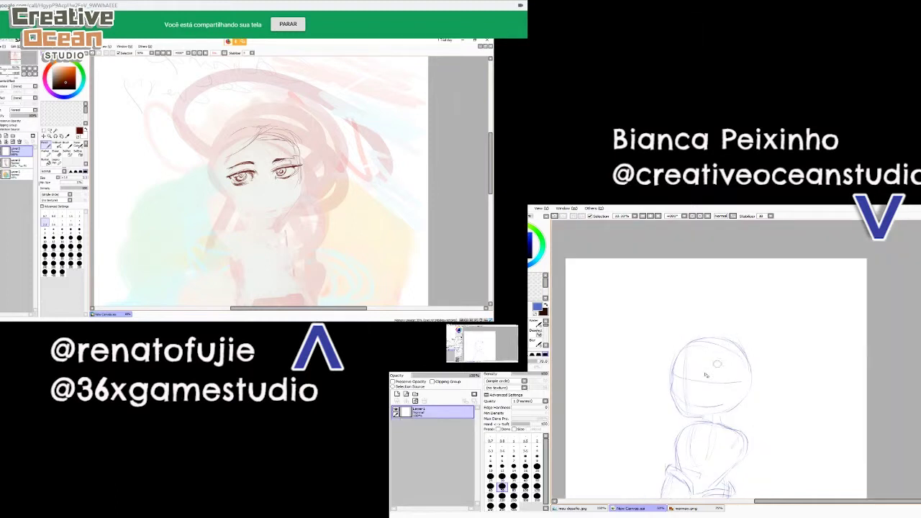
mouse_move(685, 414)
left_mouse_down()
mouse_move(678, 361)
mouse_move(680, 388)
mouse_move(702, 386)
mouse_move(695, 400)
mouse_move(675, 405)
mouse_move(688, 345)
mouse_move(674, 371)
mouse_move(710, 375)
mouse_move(693, 395)
mouse_move(698, 412)
mouse_move(741, 409)
mouse_move(735, 377)
mouse_move(716, 388)
mouse_move(748, 373)
mouse_move(748, 356)
mouse_move(725, 349)
mouse_move(733, 352)
mouse_move(723, 371)
mouse_move(742, 326)
left_mouse_up()
key("n")
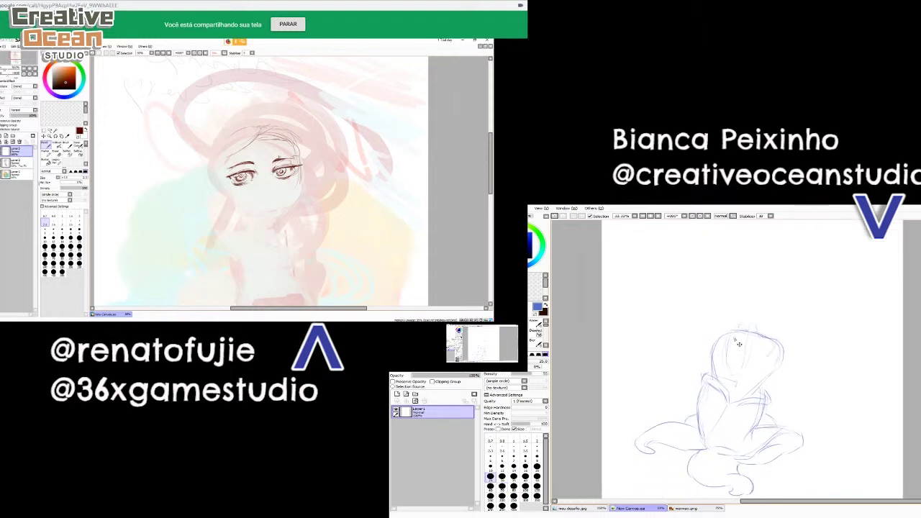
scroll(739, 345, "up", 4)
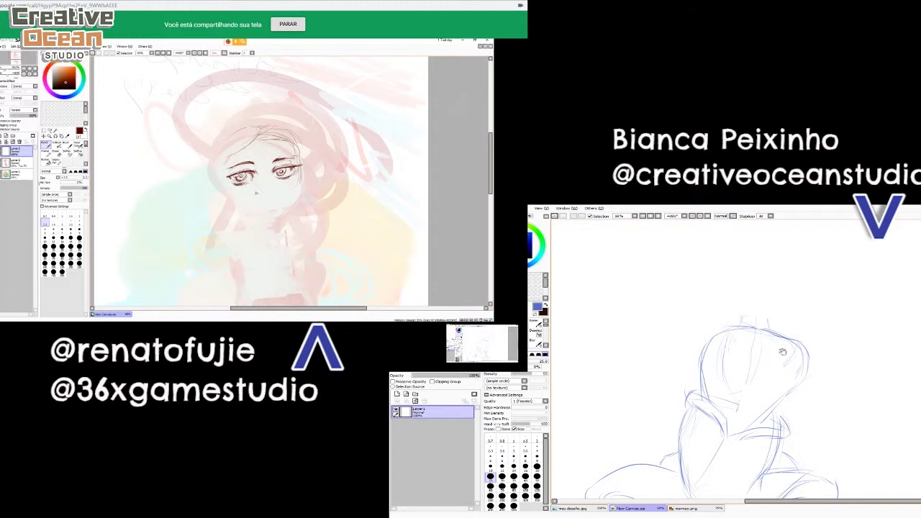
left_click_drag(740, 384, 709, 412)
scroll(727, 325, "down", 3)
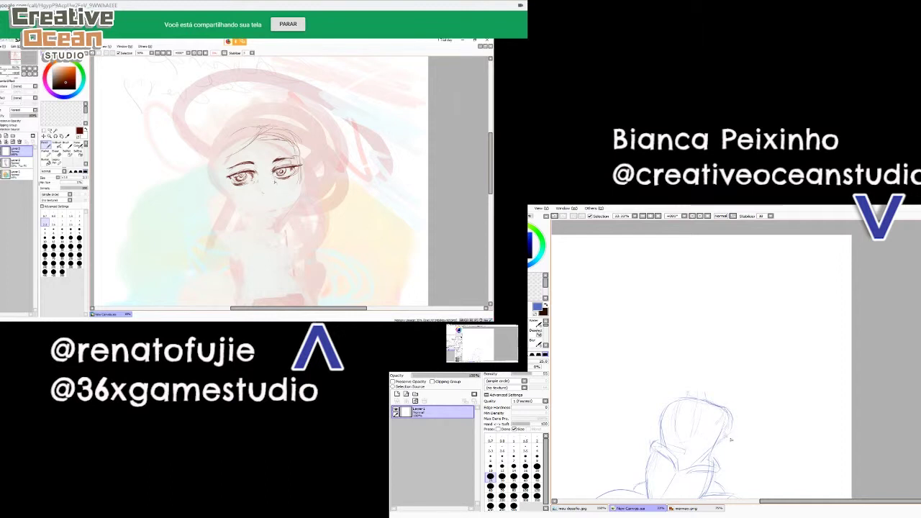
- Erase the right side of the blue figure's torso and redraw its outline with a rounded shoulder tapering to the waist
key("e")
mouse_move(729, 441)
left_mouse_down()
mouse_move(731, 430)
mouse_move(698, 461)
mouse_move(727, 425)
mouse_move(723, 408)
mouse_move(702, 415)
left_mouse_up()
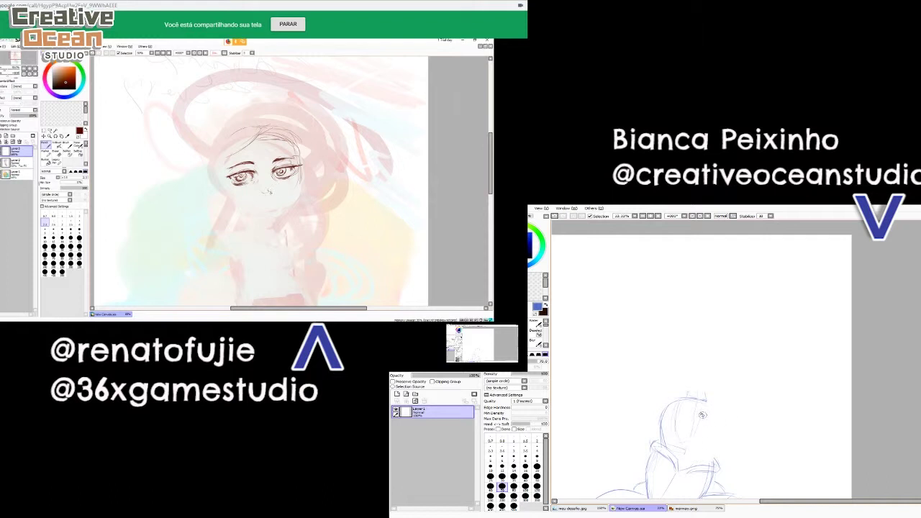
key("n")
left_click_drag(713, 464, 721, 445)
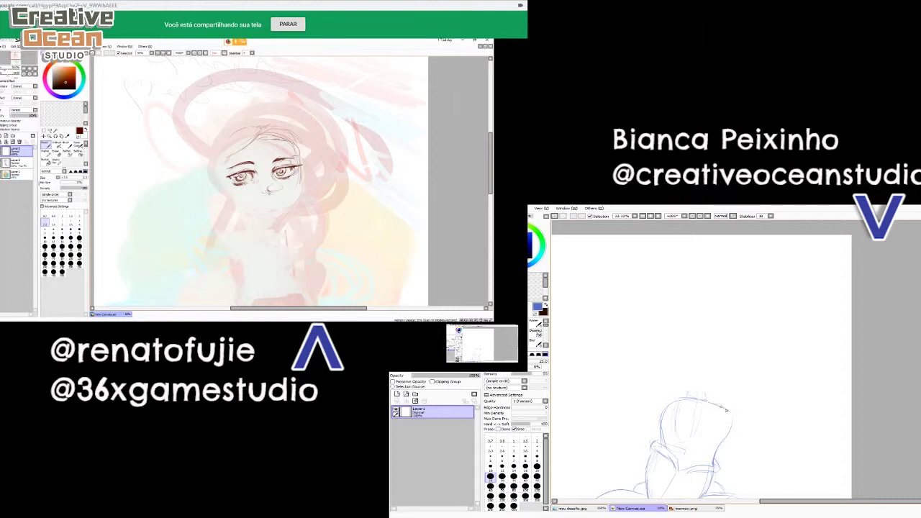
mouse_move(726, 410)
left_mouse_down()
mouse_move(718, 452)
mouse_move(710, 389)
left_mouse_up()
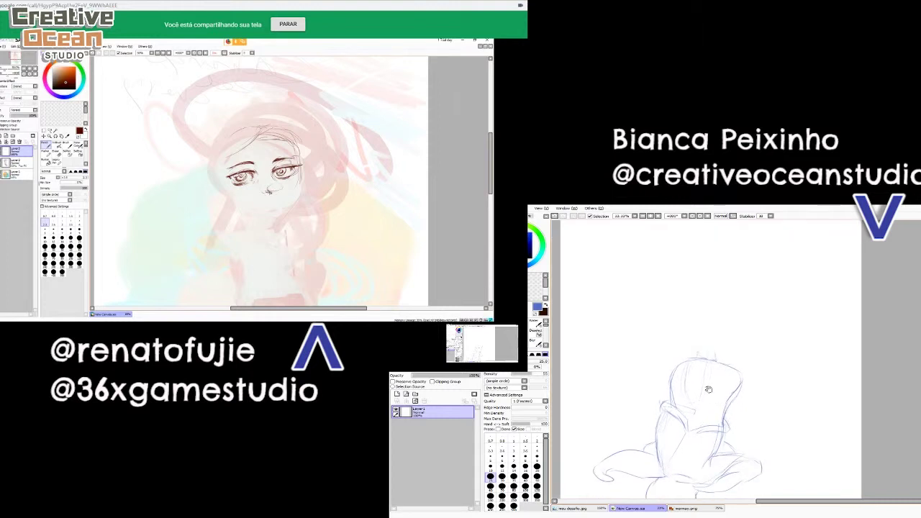
left_click_drag(699, 451, 696, 423)
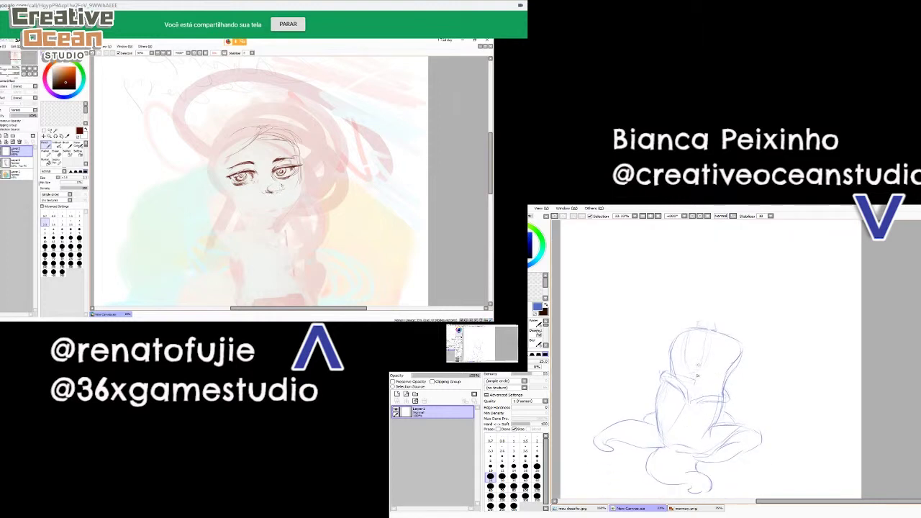
- Erase the excess construction lines in the middle of the blue figure's torso
key("e")
mouse_move(697, 377)
left_mouse_down()
mouse_move(681, 375)
mouse_move(696, 378)
mouse_move(706, 397)
left_mouse_up()
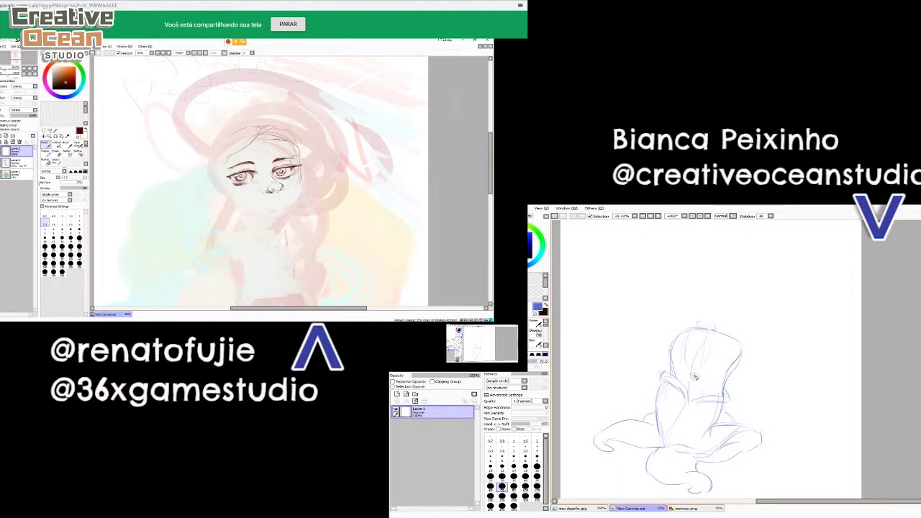
key("n")
scroll(666, 369, "up", 1)
left_click_drag(744, 352, 746, 394)
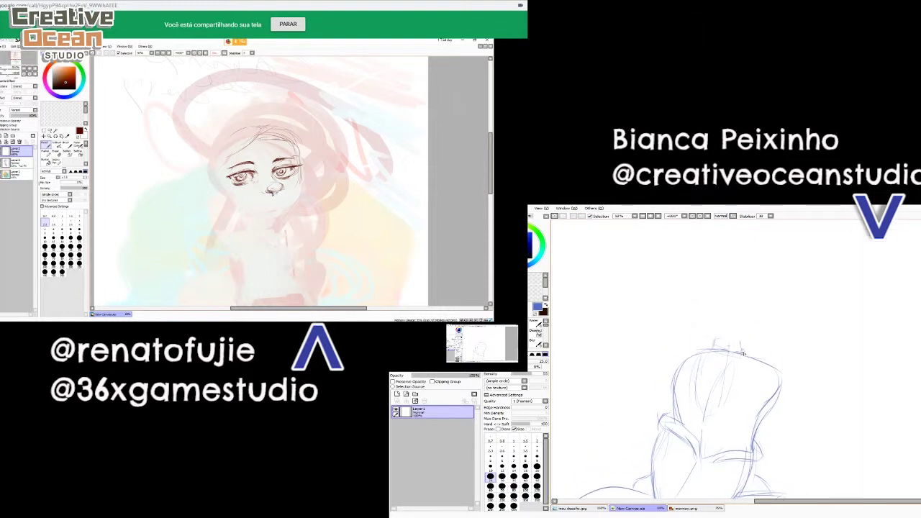
- Sketch a new round head with curved guidelines above the blue figure's neck and firm up its cheek and jaw contours
scroll(737, 360, "down", 2)
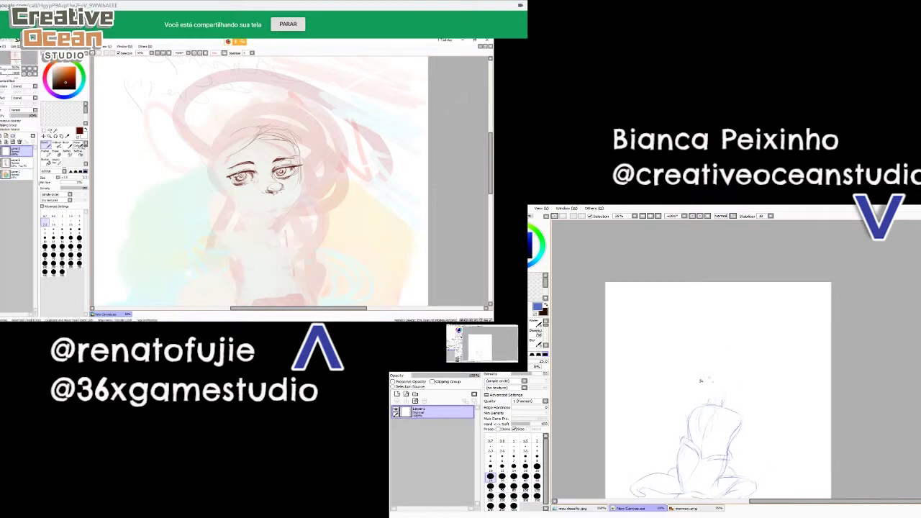
left_click(57, 153)
mouse_move(713, 349)
left_mouse_down()
mouse_move(675, 381)
mouse_move(722, 350)
mouse_move(696, 346)
left_mouse_up()
scroll(703, 362, "up", 1)
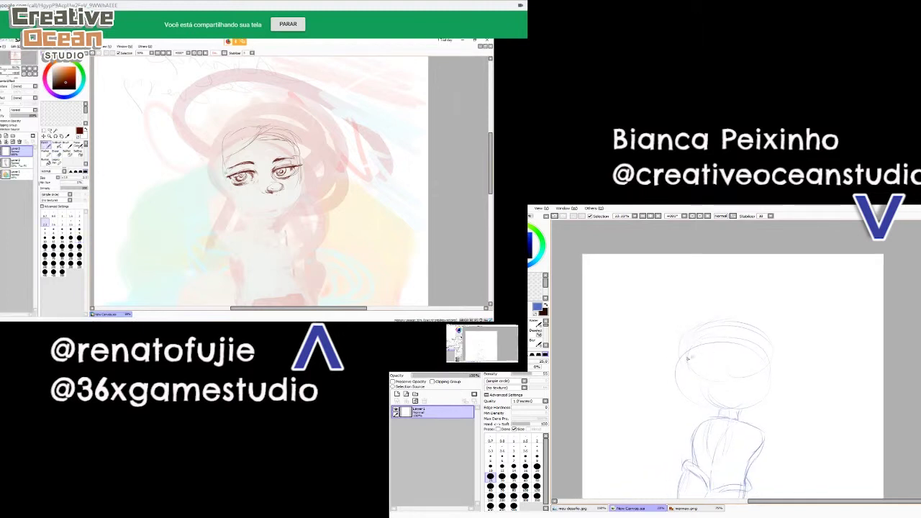
left_click_drag(684, 338, 681, 362)
mouse_move(690, 397)
left_mouse_down()
mouse_move(728, 406)
mouse_move(688, 391)
left_mouse_up()
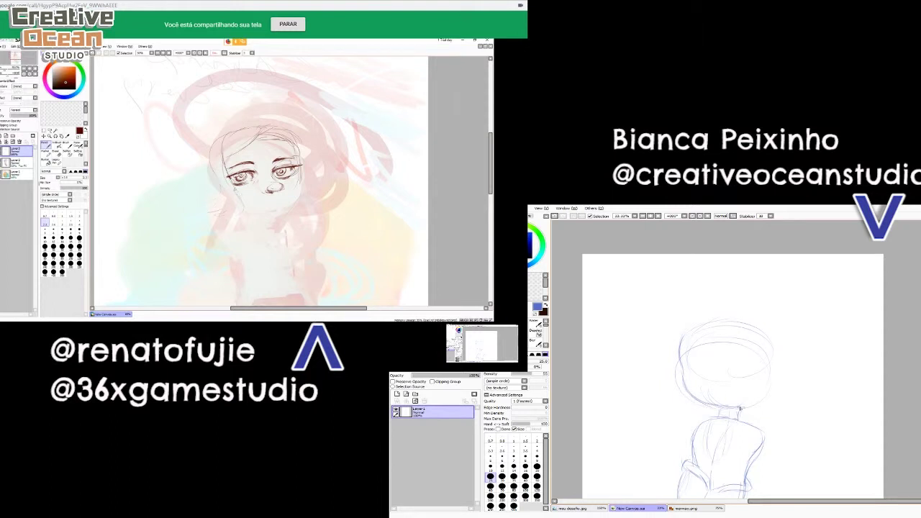
left_click_drag(779, 405, 766, 375)
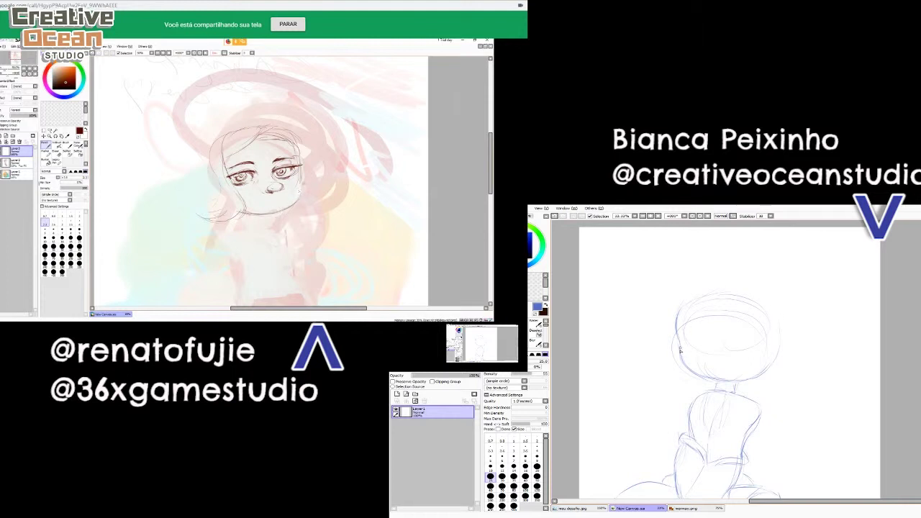
- Erase the blue figure's left cheek contour and redraw it, reinforcing the line up the side of the head
key("e")
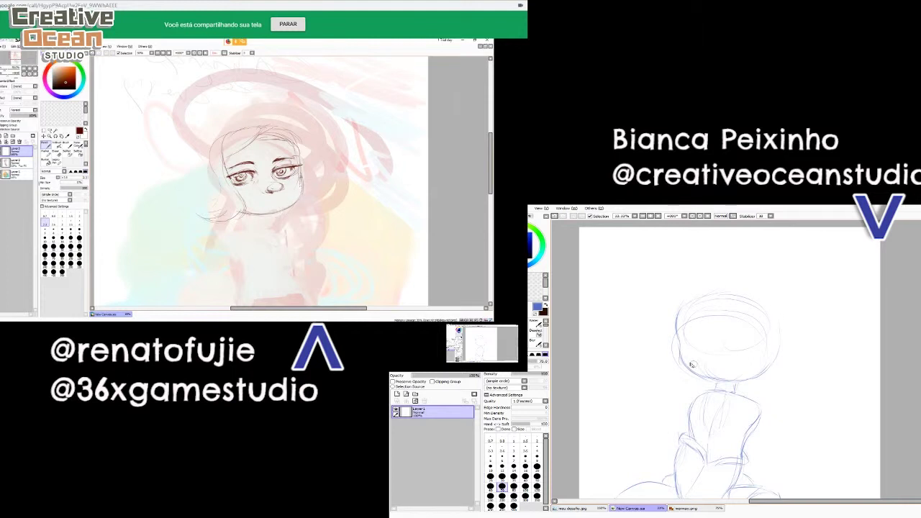
key("n")
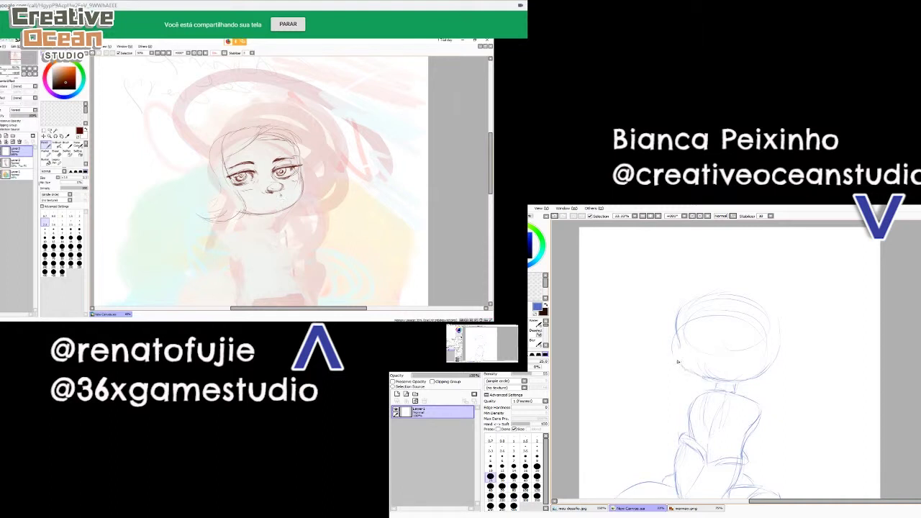
left_click_drag(679, 348, 682, 368)
left_click_drag(680, 344, 679, 313)
- Raise the top of the blue figure's skull and redraw the right side of the head with a wider curve
left_click_drag(724, 291, 745, 291)
key("e")
mouse_move(774, 357)
left_mouse_down()
mouse_move(765, 375)
mouse_move(784, 296)
left_mouse_up()
key("n")
left_click_drag(784, 336, 782, 355)
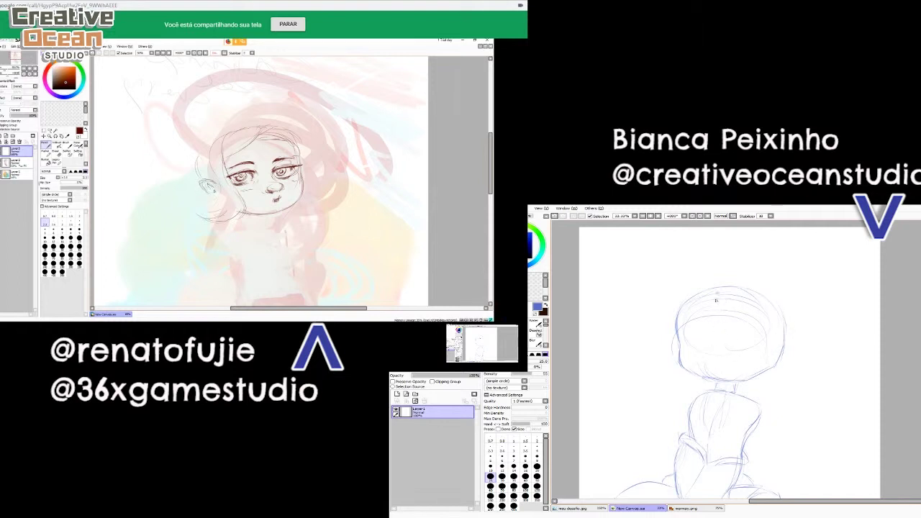
- Add a vertical and an eye-level guideline to the blue figure's face and darken the left edge of its upper torso
left_click_drag(705, 352, 709, 365)
left_click_drag(778, 353, 789, 315)
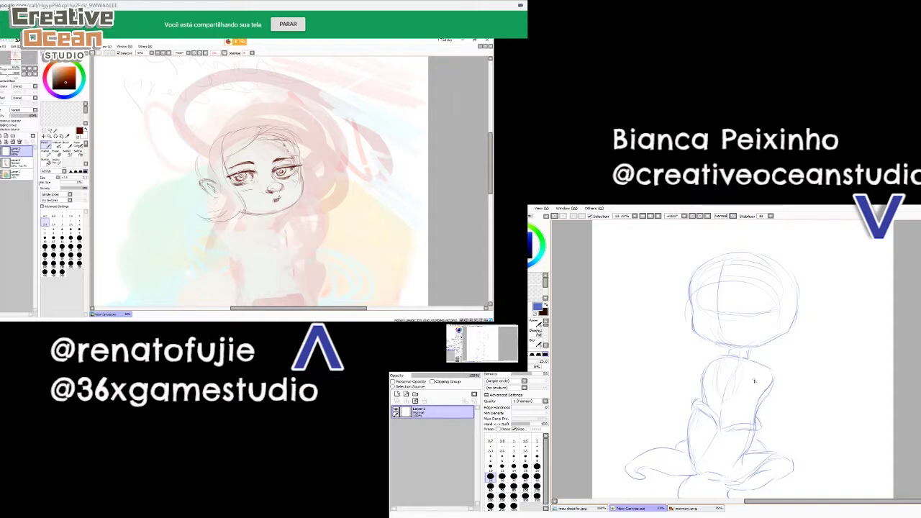
left_click_drag(758, 379, 765, 365)
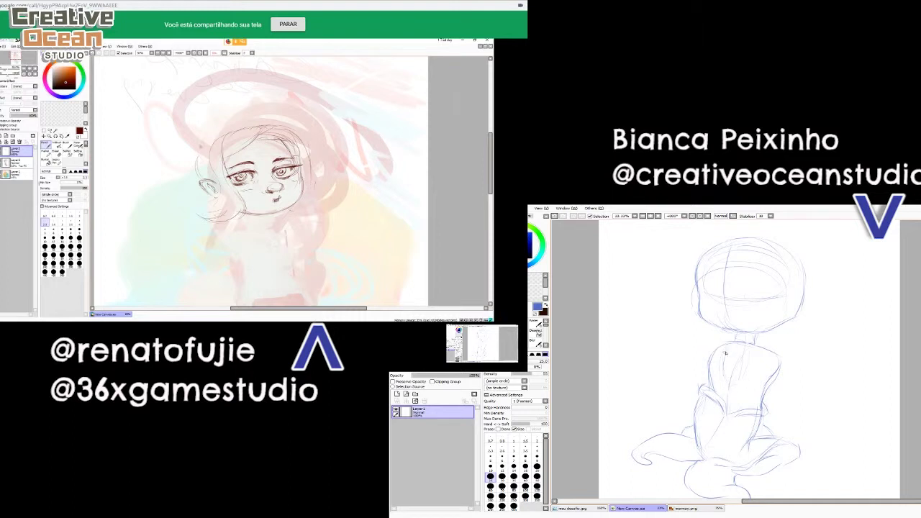
mouse_move(712, 389)
left_mouse_down()
mouse_move(715, 356)
mouse_move(729, 344)
mouse_move(713, 372)
left_mouse_up()
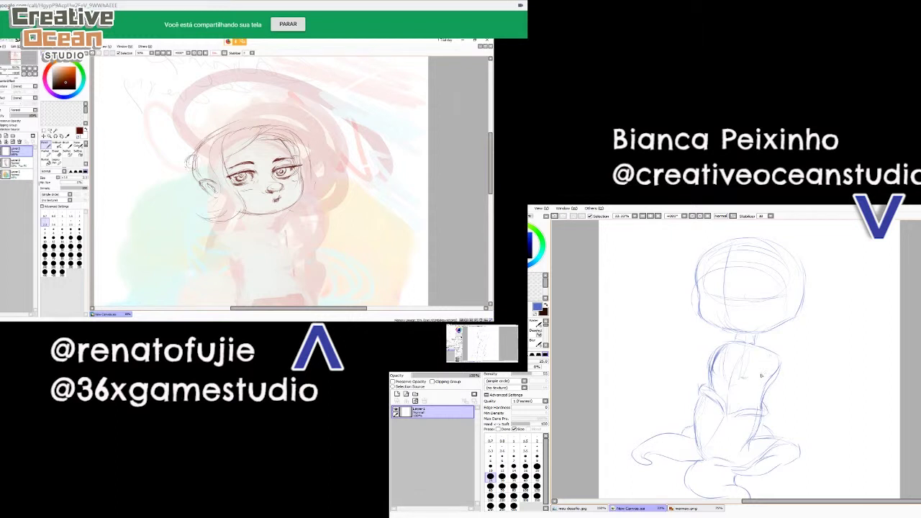
- Draw the blue figure's two large eyes, nose and mouth along the facial guidelines
scroll(764, 378, "up", 1)
left_click_drag(725, 355, 753, 463)
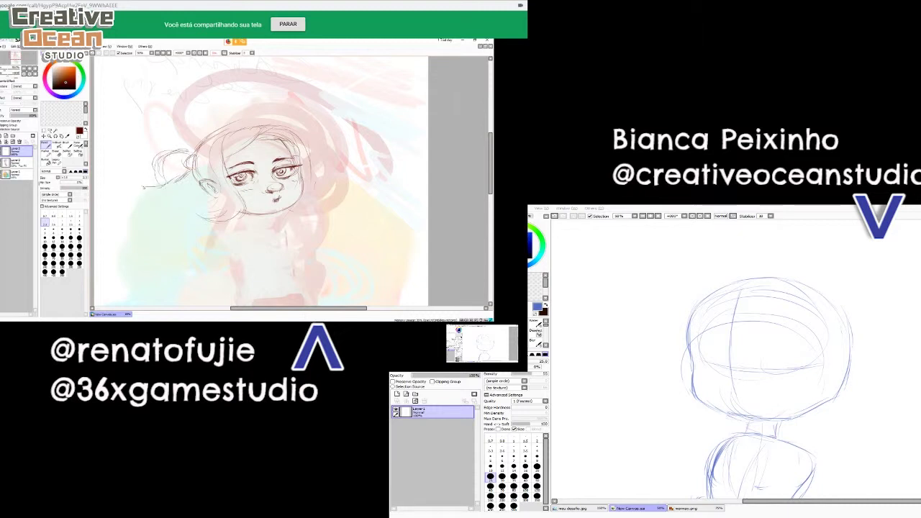
mouse_move(689, 344)
left_mouse_down()
mouse_move(691, 368)
mouse_move(711, 377)
left_mouse_up()
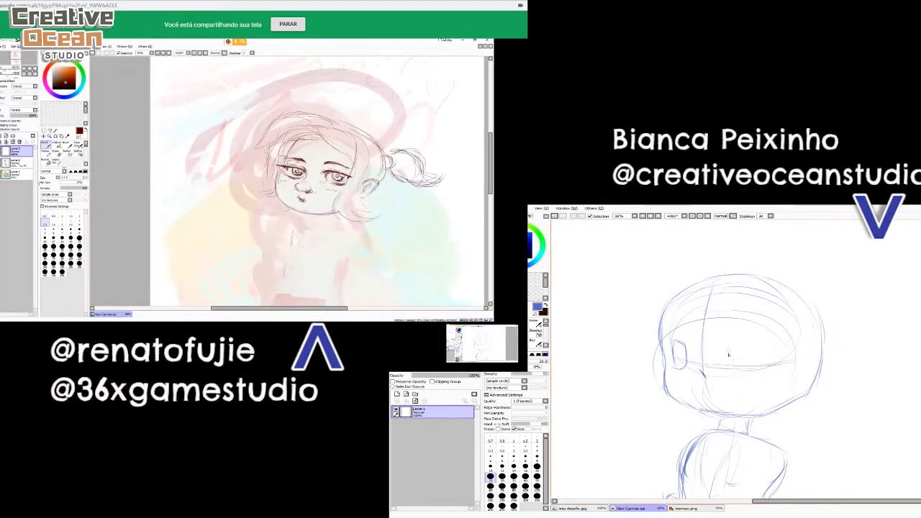
left_click_drag(730, 349, 746, 377)
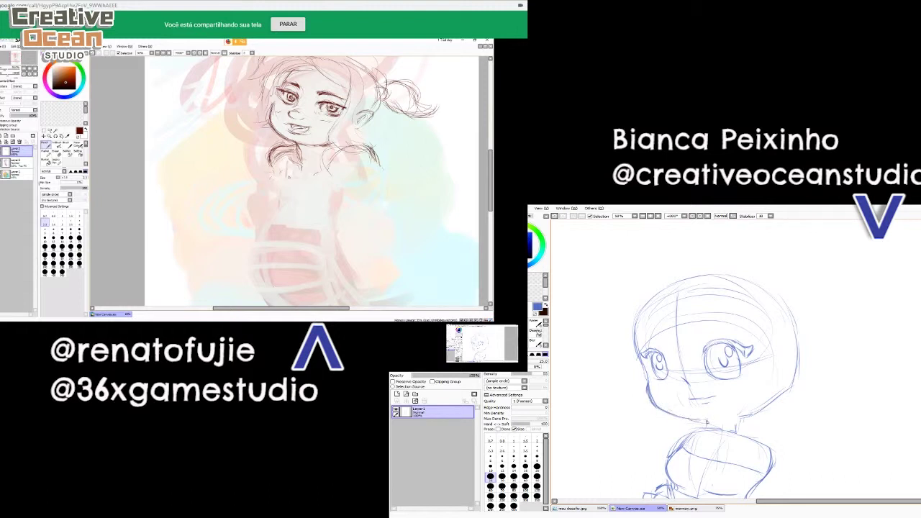
- Erase the ruffled strokes below the brown portrait's chin with a larger eraser
left_click_drag(709, 421, 771, 408)
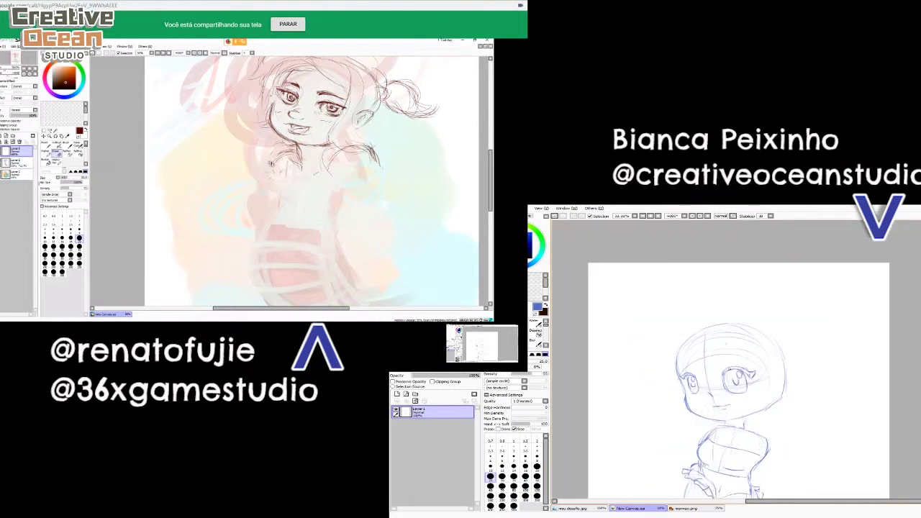
left_click(70, 257)
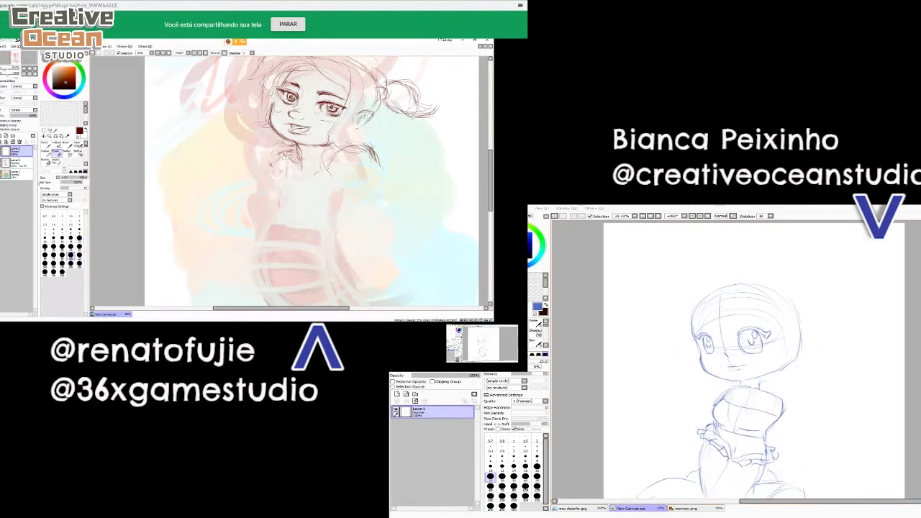
left_click_drag(290, 157, 290, 164)
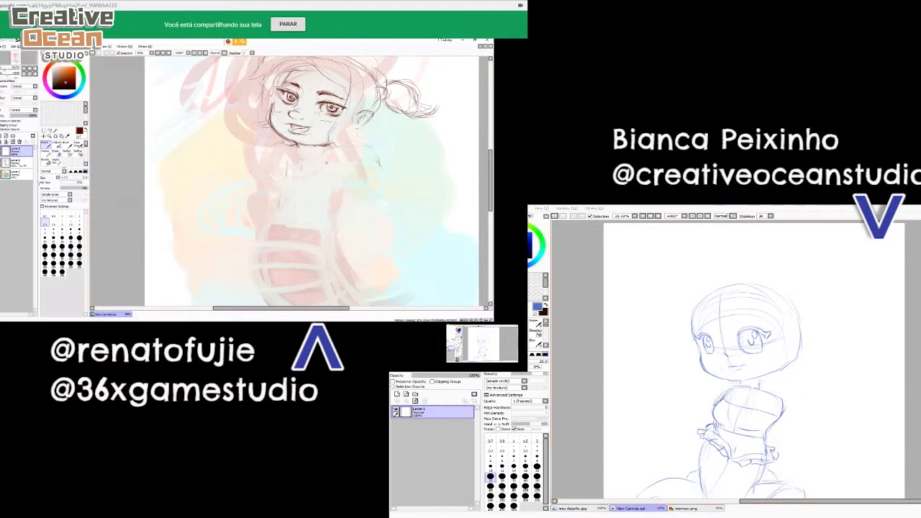
- Draw a circle for the right shoulder joint on the blue figure's upper torso
left_click_drag(760, 383, 766, 392)
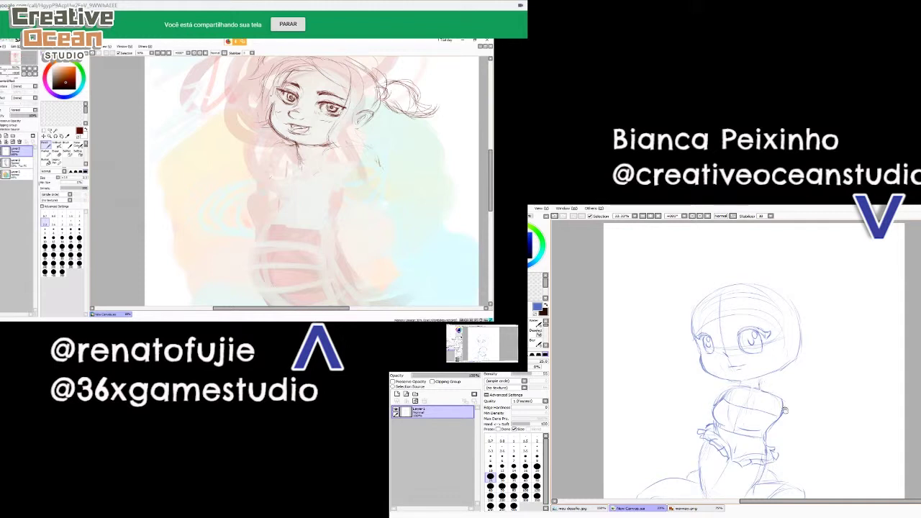
mouse_move(770, 402)
left_mouse_down()
mouse_move(802, 377)
mouse_move(772, 367)
mouse_move(794, 385)
left_mouse_up()
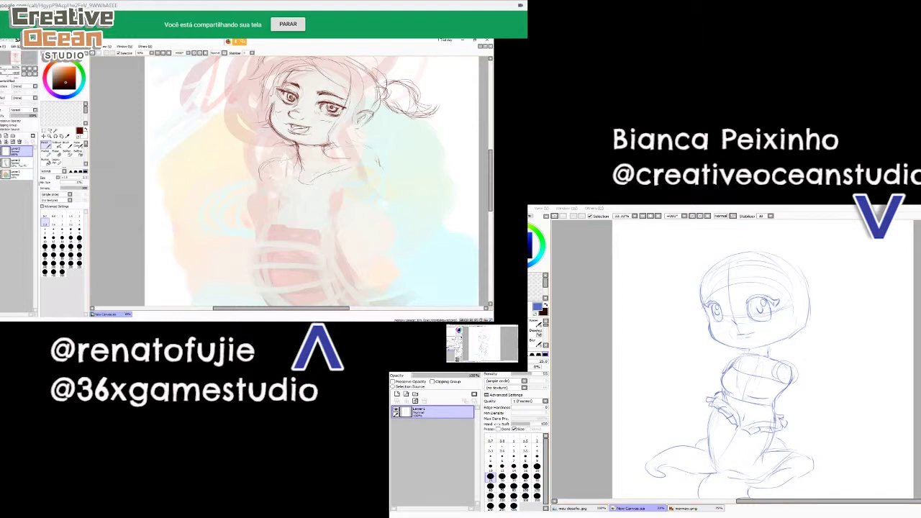
left_click_drag(825, 336, 789, 390)
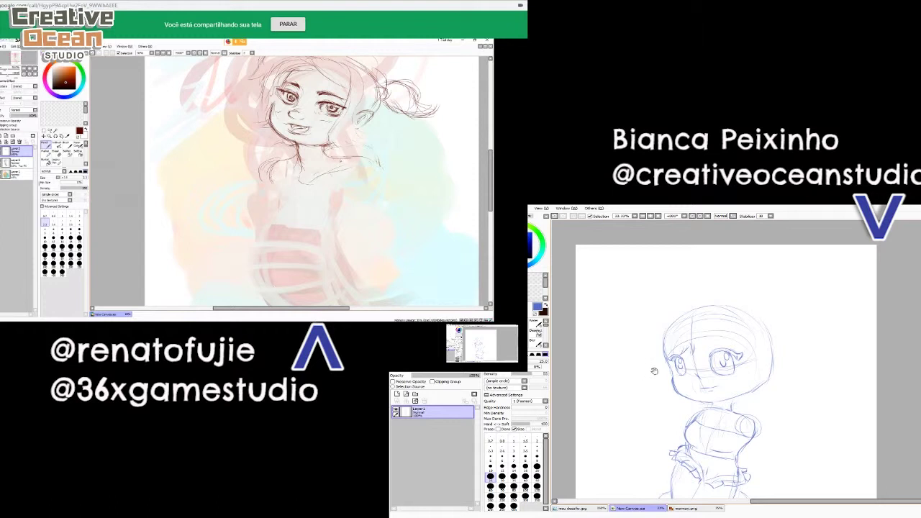
- Sketch pointed bangs over the blue figure's forehead and a tuft of hair at the left side of its head
mouse_move(654, 372)
left_mouse_down()
mouse_move(683, 390)
mouse_move(681, 362)
left_mouse_up()
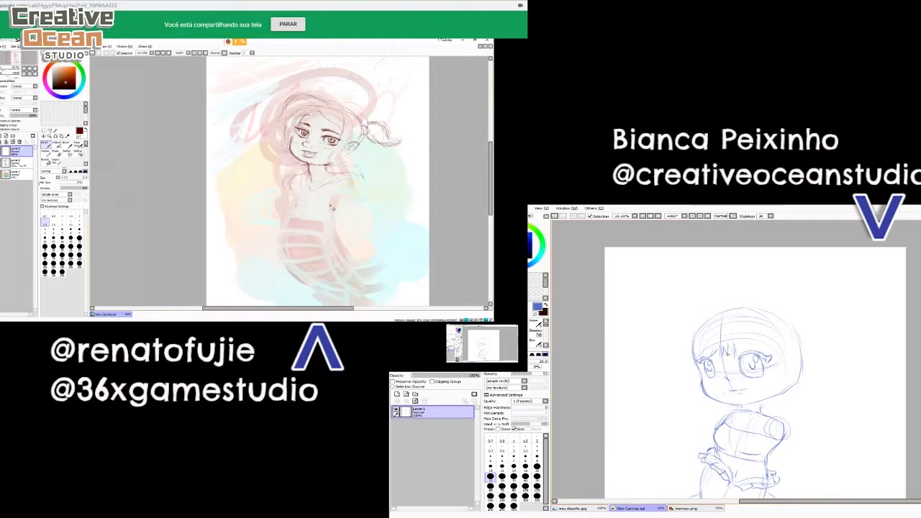
scroll(332, 208, "down", 1)
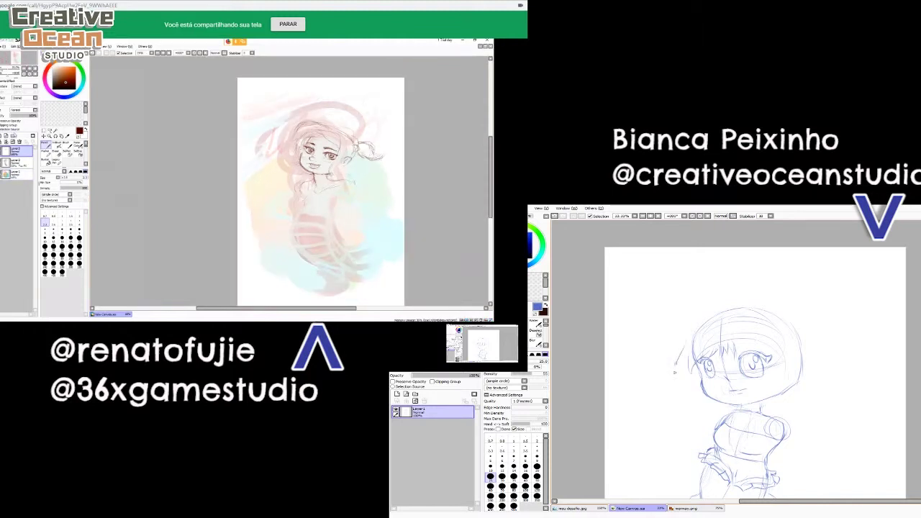
mouse_move(680, 370)
left_mouse_down()
mouse_move(691, 358)
mouse_move(675, 340)
mouse_move(686, 332)
mouse_move(707, 371)
left_mouse_up()
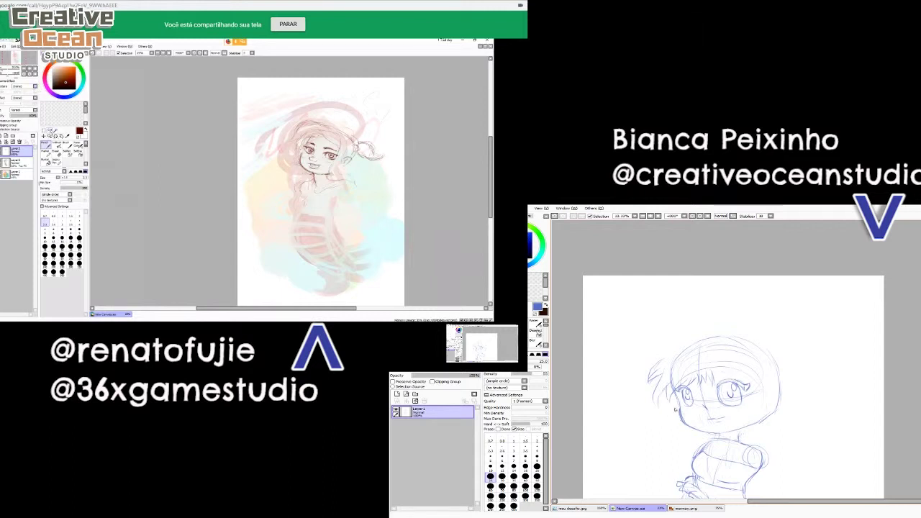
- Select the brown portrait's head with a freehand outline and rotate it counterclockwise over the neck
left_click(50, 131)
scroll(719, 361, "down", 1)
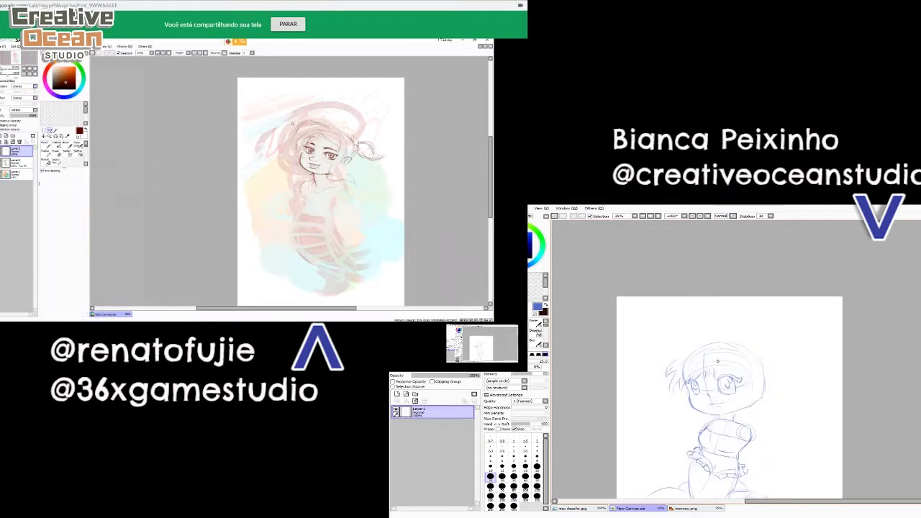
mouse_move(763, 423)
left_mouse_down()
mouse_move(774, 364)
mouse_move(759, 414)
mouse_move(766, 384)
left_mouse_up()
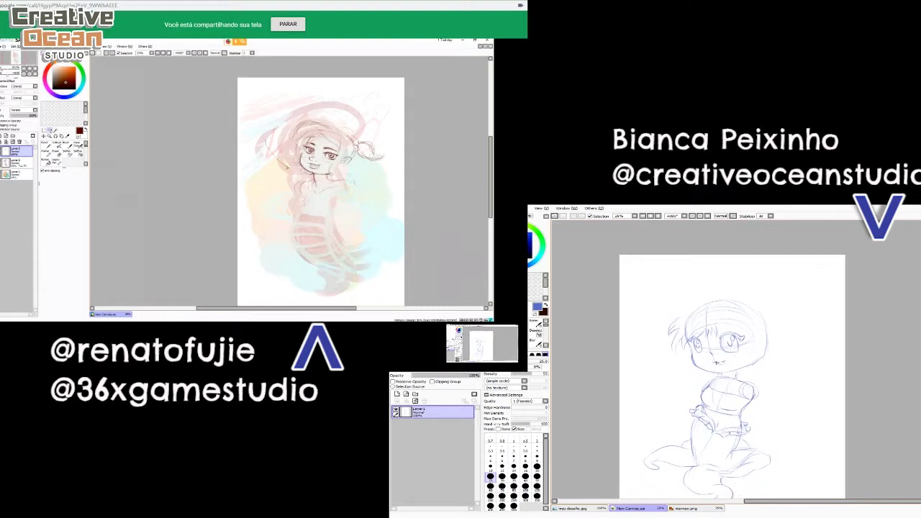
mouse_move(646, 293)
left_mouse_down()
mouse_move(641, 421)
mouse_move(654, 488)
mouse_move(677, 499)
mouse_move(661, 436)
left_mouse_up()
key("ctrl+t")
key("ctrl+d")
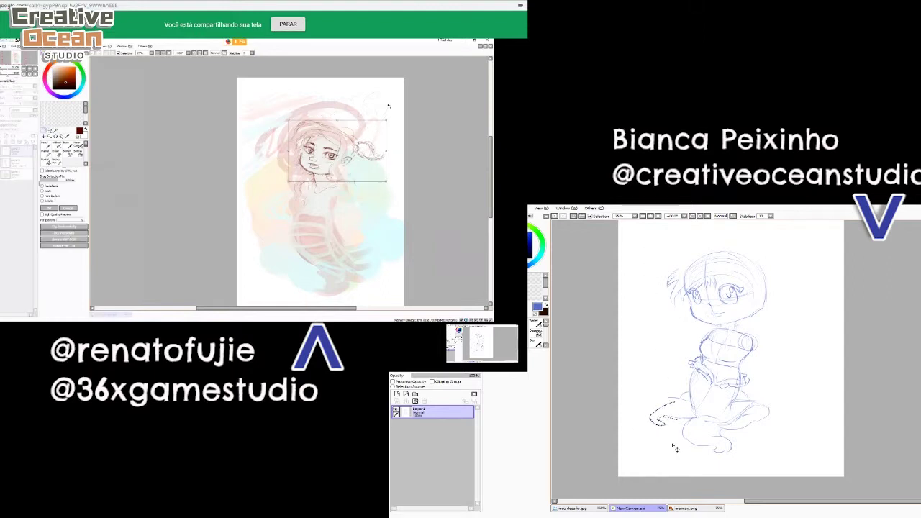
key("ctrl+z")
mouse_move(387, 116)
left_mouse_down()
mouse_move(381, 108)
mouse_move(346, 128)
left_mouse_up()
- Select the whole blue figure with a freehand outline, shift it slightly right and down, and deselect it
key("ctrl+d")
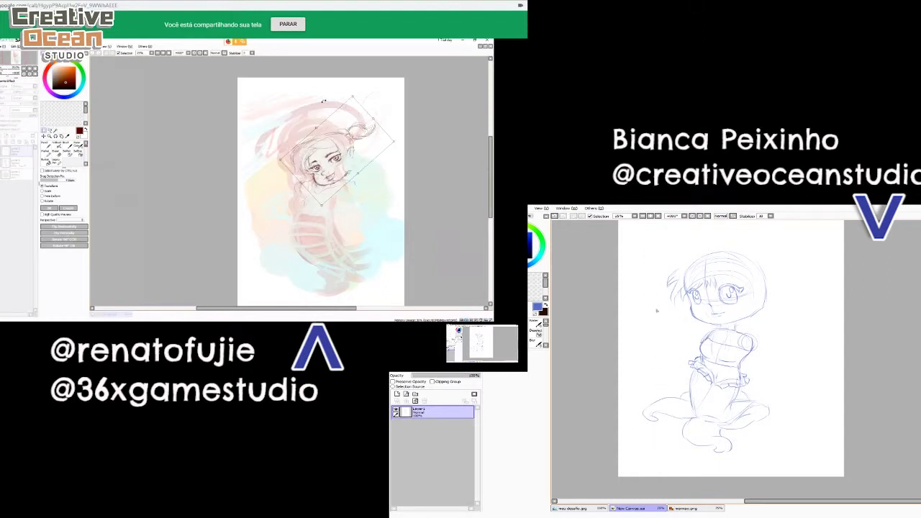
mouse_move(652, 251)
left_mouse_down()
mouse_move(616, 432)
mouse_move(745, 472)
mouse_move(791, 430)
mouse_move(792, 282)
mouse_move(675, 244)
mouse_move(637, 256)
left_mouse_up()
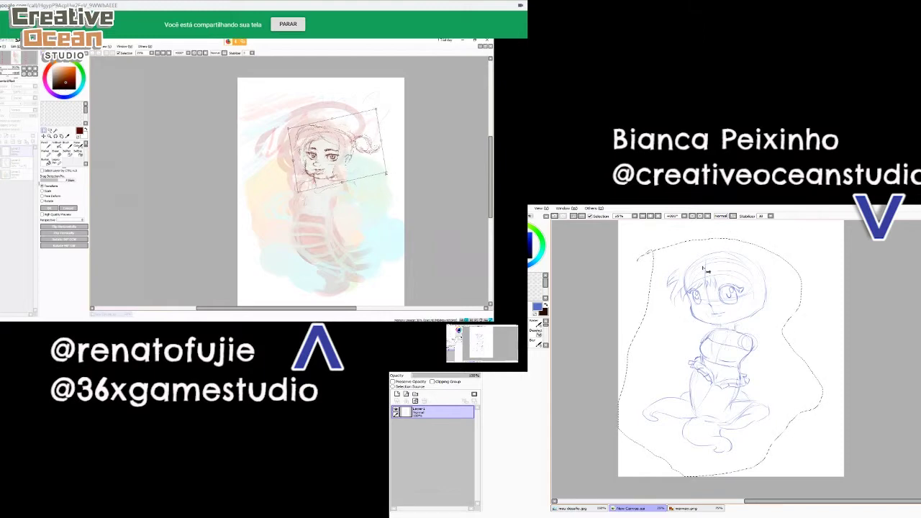
left_click_drag(348, 167, 347, 161)
left_click_drag(753, 358, 762, 361)
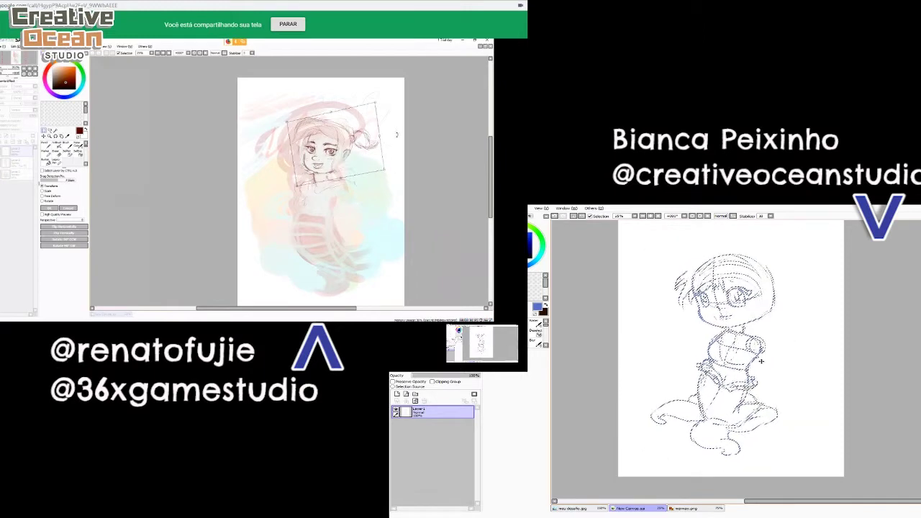
key("ctrl+d")
- Rotate the brown portrait's selected head further counterclockwise, nudge it into place over the neck, apply the transform and deselect it
left_click_drag(780, 306, 766, 359)
left_click_drag(336, 154, 343, 162)
key("n")
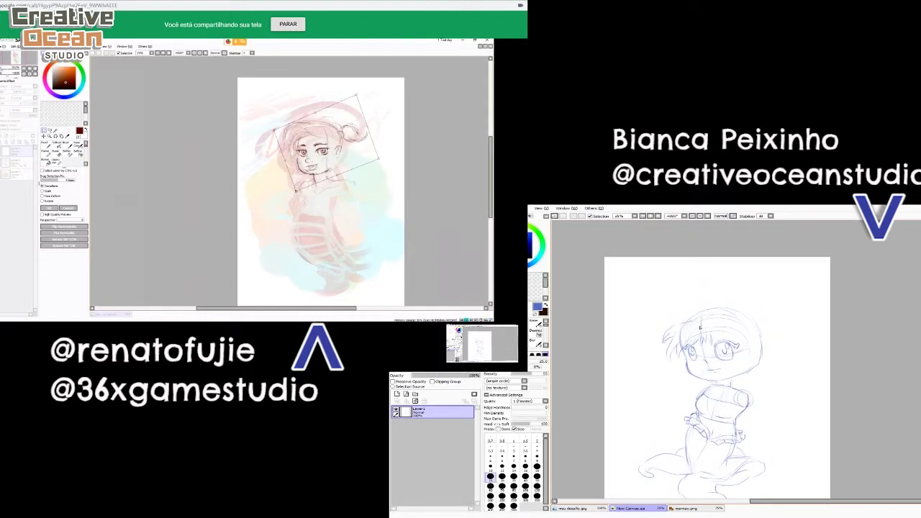
left_click_drag(296, 190, 298, 189)
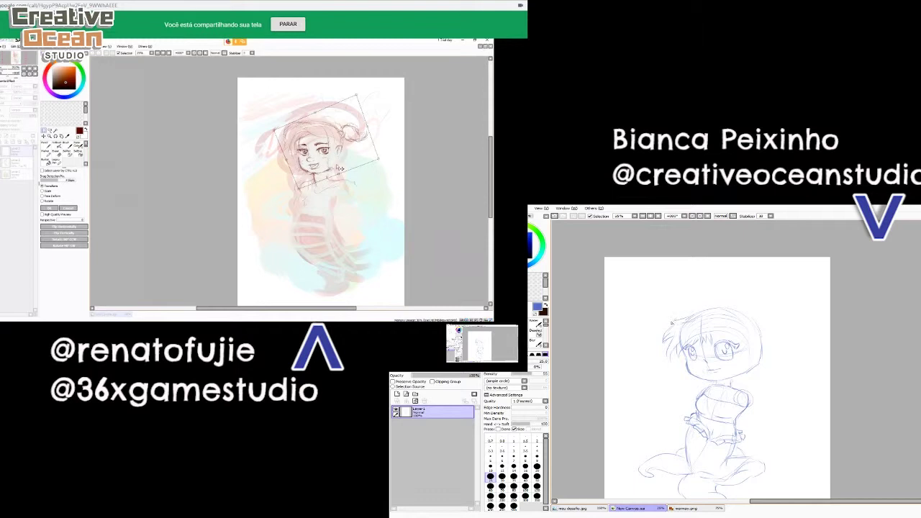
left_click_drag(342, 168, 335, 170)
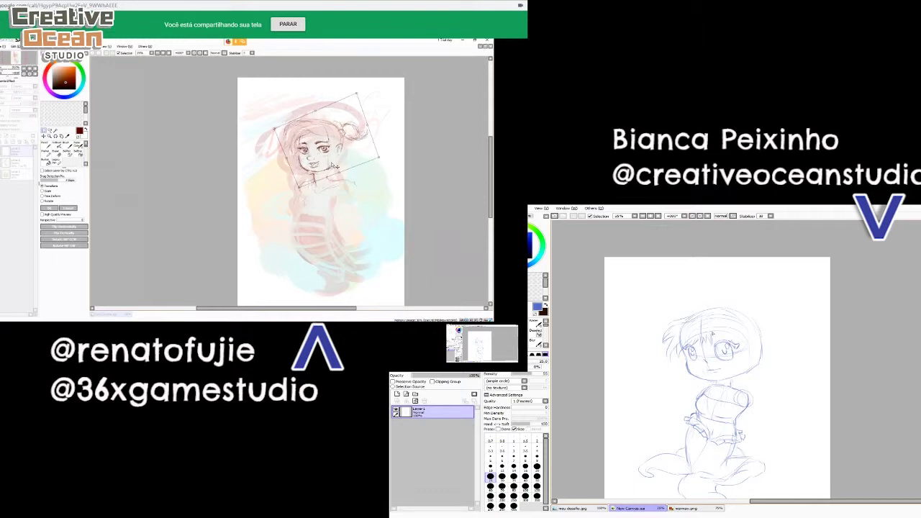
key("Return")
key("ctrl+d")
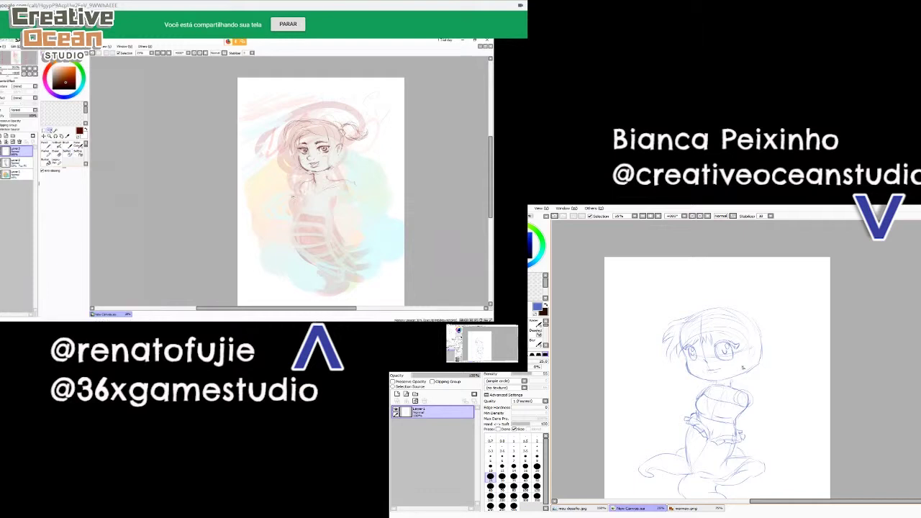
- Erase the brown portrait's neck and shoulder lines and sketch an ear at the right side of the blue figure's head
scroll(744, 368, "up", 1)
left_click_drag(345, 171, 276, 217)
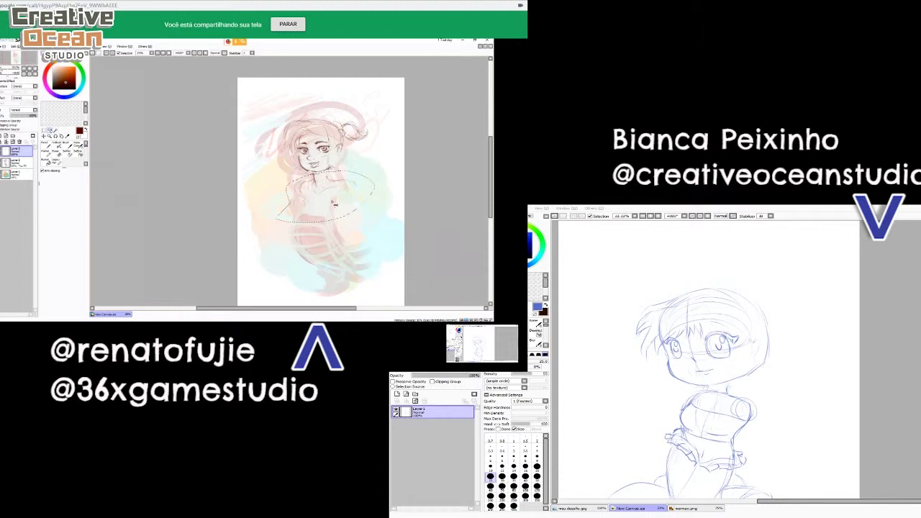
key("Delete")
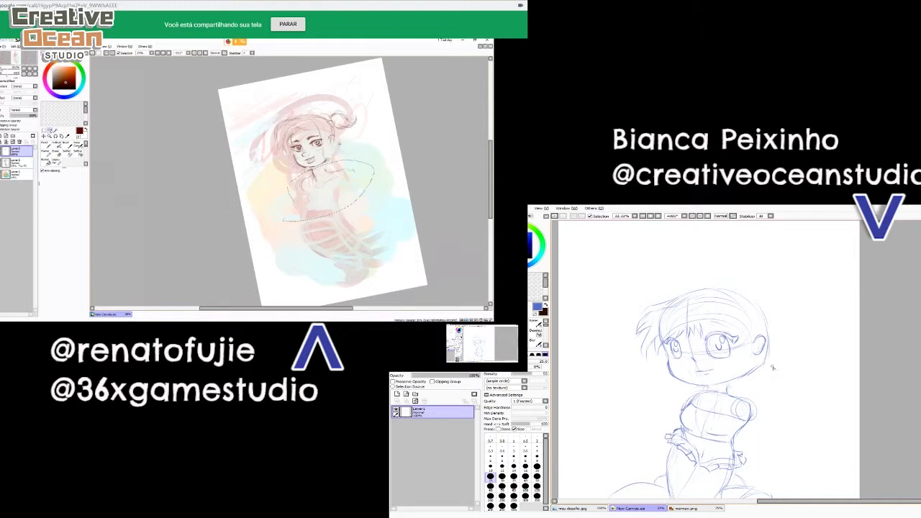
key("Home")
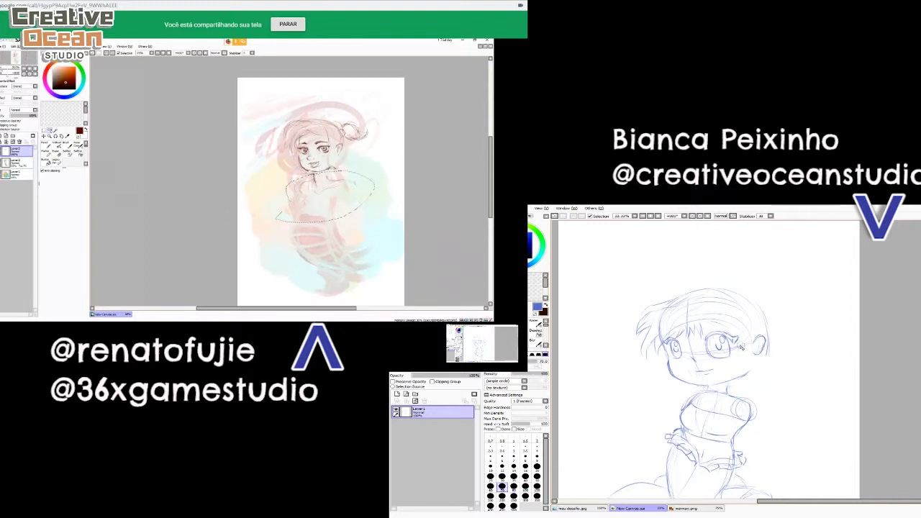
key("v")
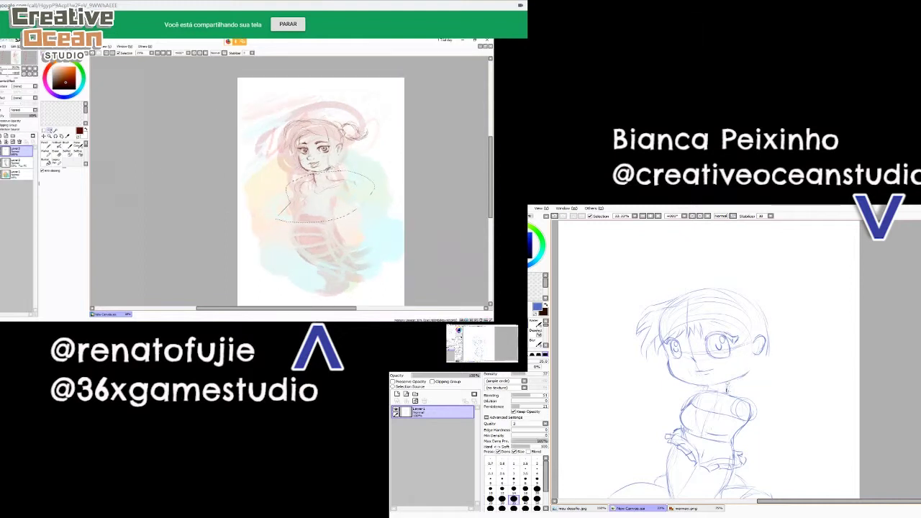
key("e")
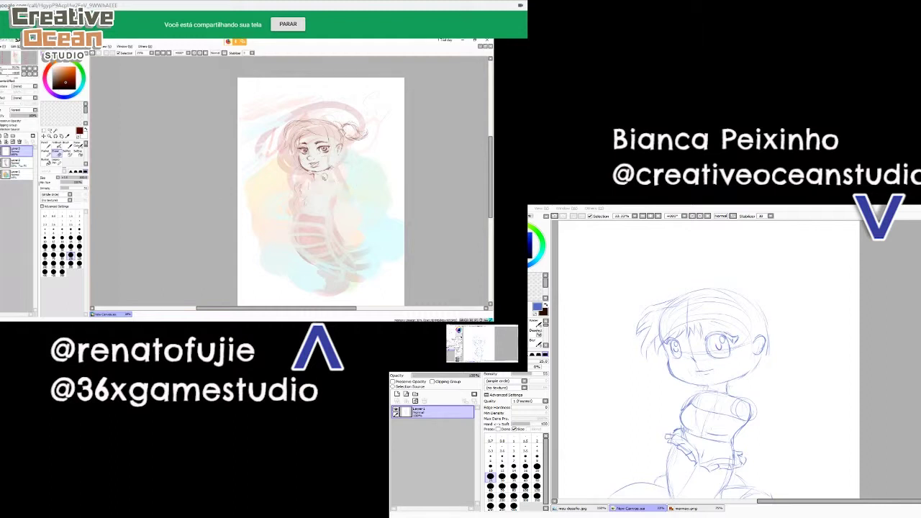
left_click(745, 354)
mouse_move(745, 354)
left_mouse_down()
mouse_move(731, 353)
mouse_move(745, 369)
left_mouse_up()
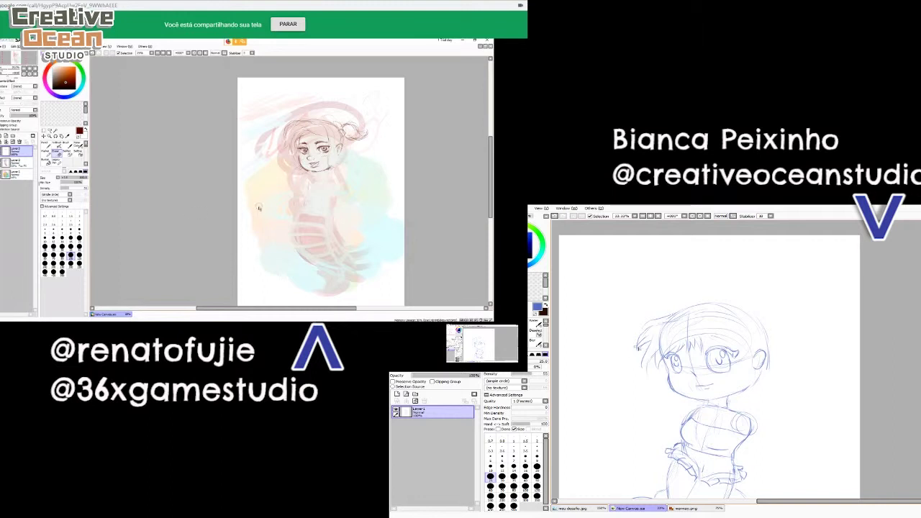
- Sketch long, loose curved strands flowing outward from the right side, top and left side of the blue figure's head
scroll(642, 364, "down", 1)
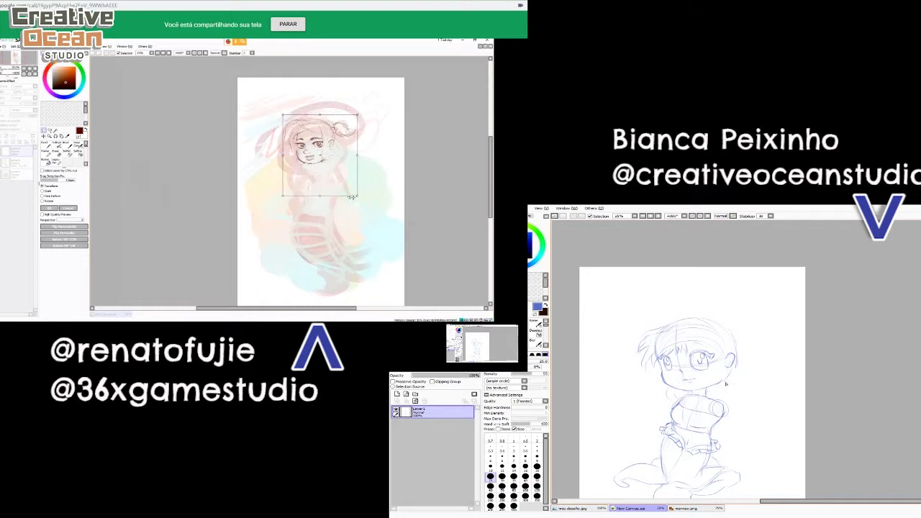
mouse_move(740, 375)
left_mouse_down()
mouse_move(785, 392)
mouse_move(782, 404)
left_mouse_up()
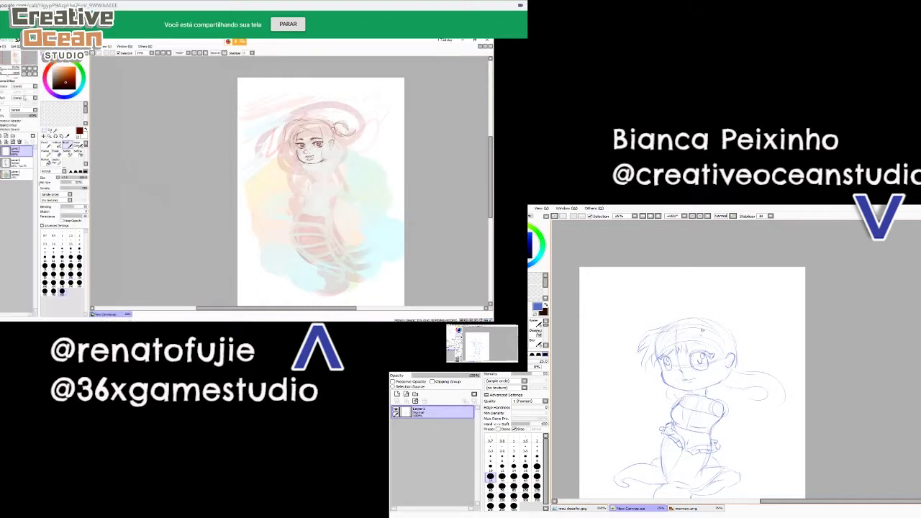
left_click_drag(733, 343, 770, 343)
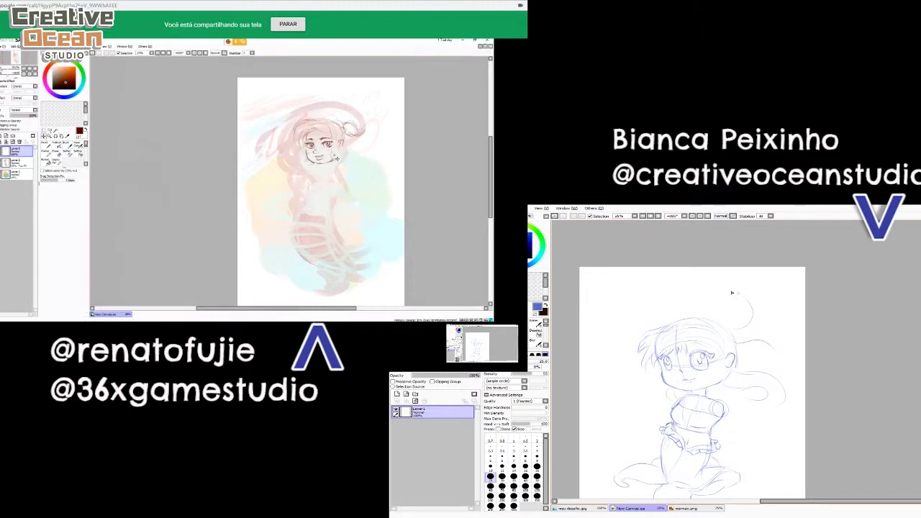
left_click_drag(735, 324, 732, 292)
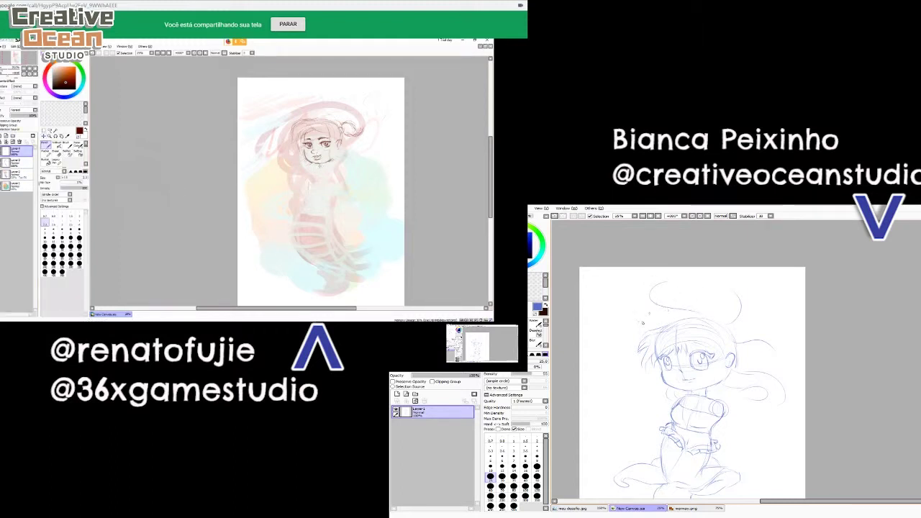
left_click_drag(664, 327, 617, 309)
- Select the blue figure's larger eye with a freehand outline, rotate it slightly counterclockwise, apply the transform and deselect it
scroll(655, 399, "up", 1)
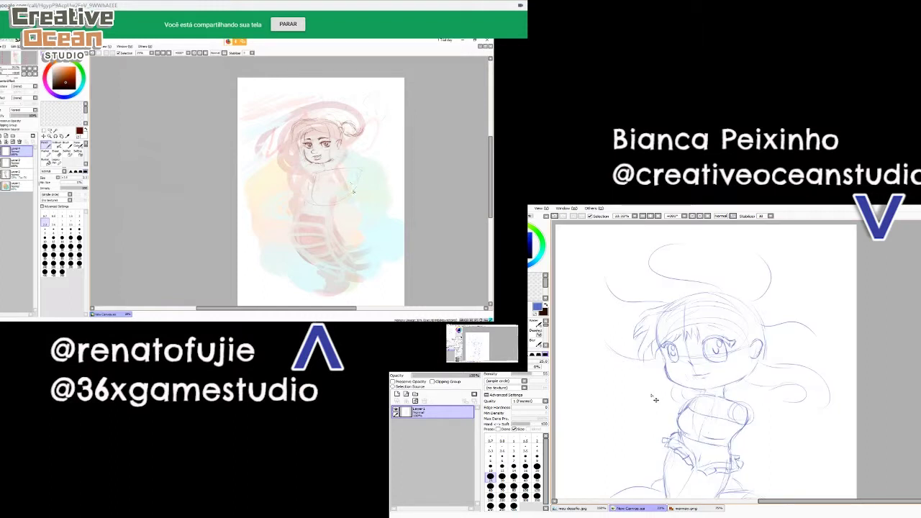
scroll(657, 400, "up", 1)
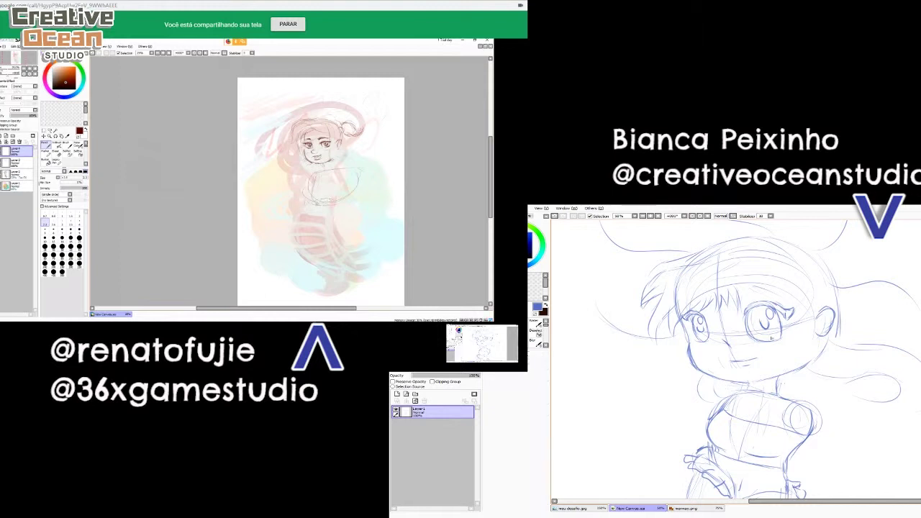
left_click_drag(763, 360, 714, 400)
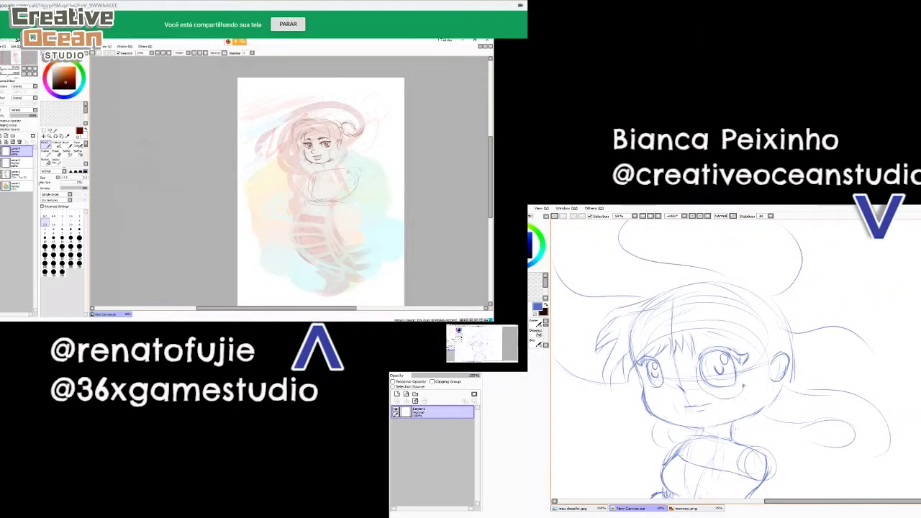
left_click_drag(701, 353, 714, 375)
key("ctrl+t")
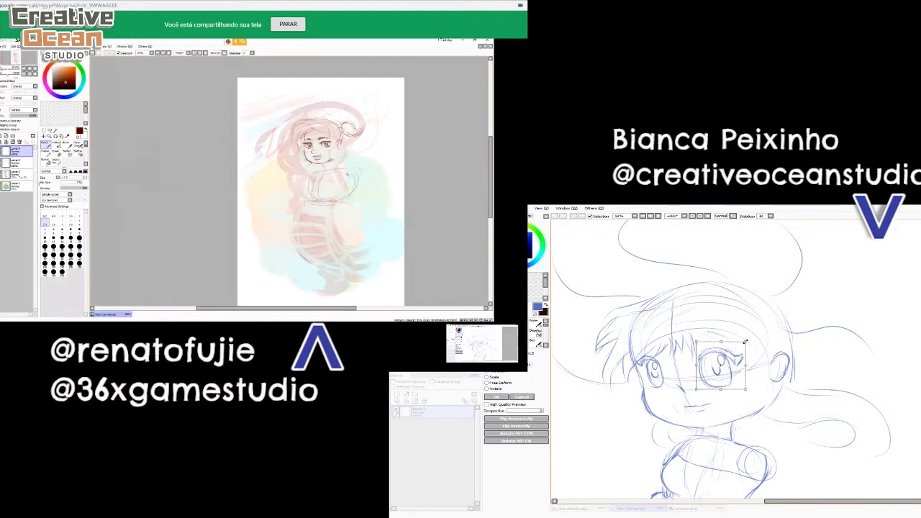
left_click_drag(746, 342, 741, 364)
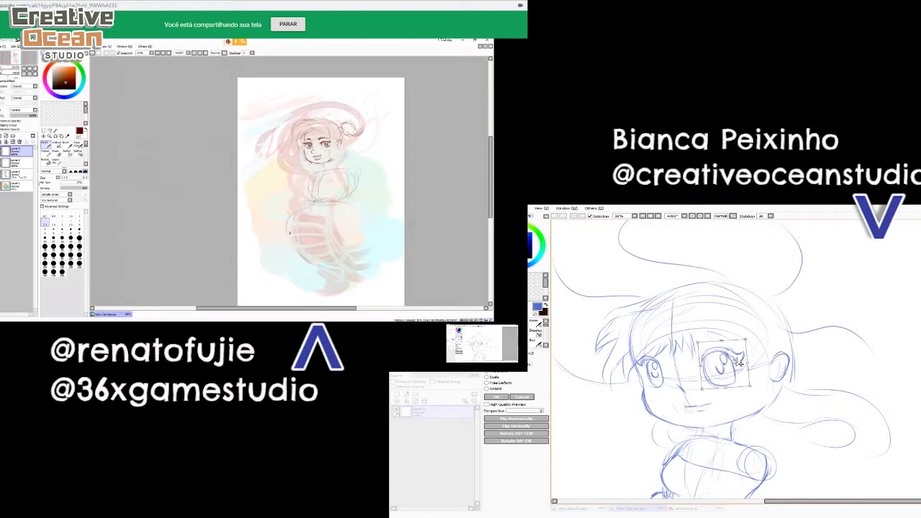
key("Return")
scroll(719, 378, "down", 2)
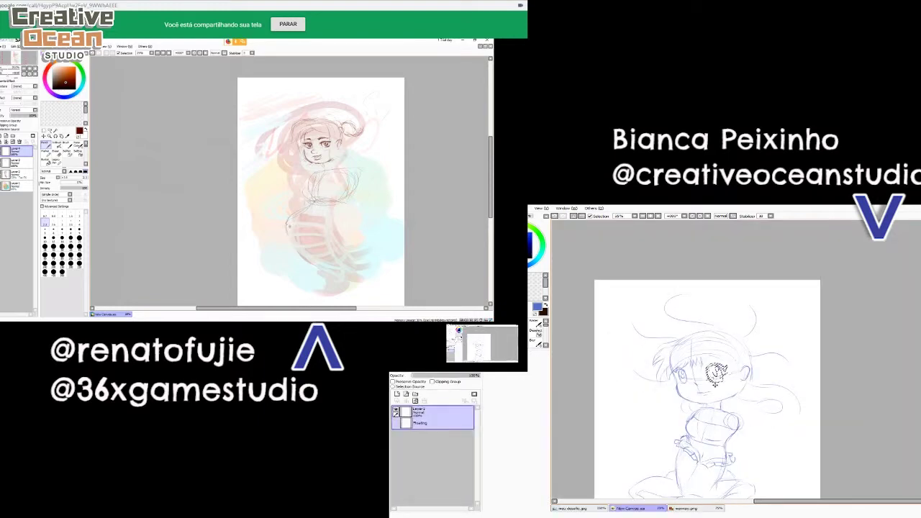
scroll(717, 382, "up", 2)
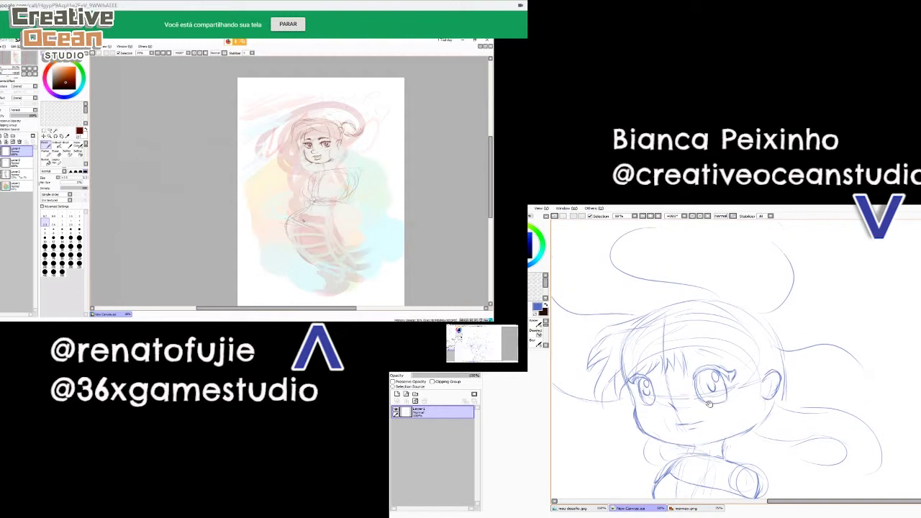
scroll(675, 407, "down", 2)
scroll(674, 403, "up", 1)
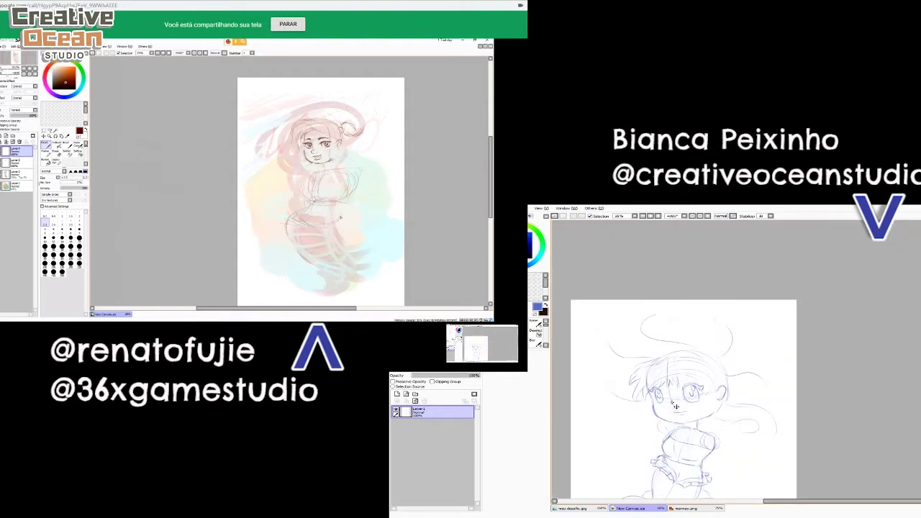
- Build up the wavy lock trailing behind the blue figure's neck with inner strands and a curled, pointed tip
key("n")
left_click_drag(763, 411, 744, 393)
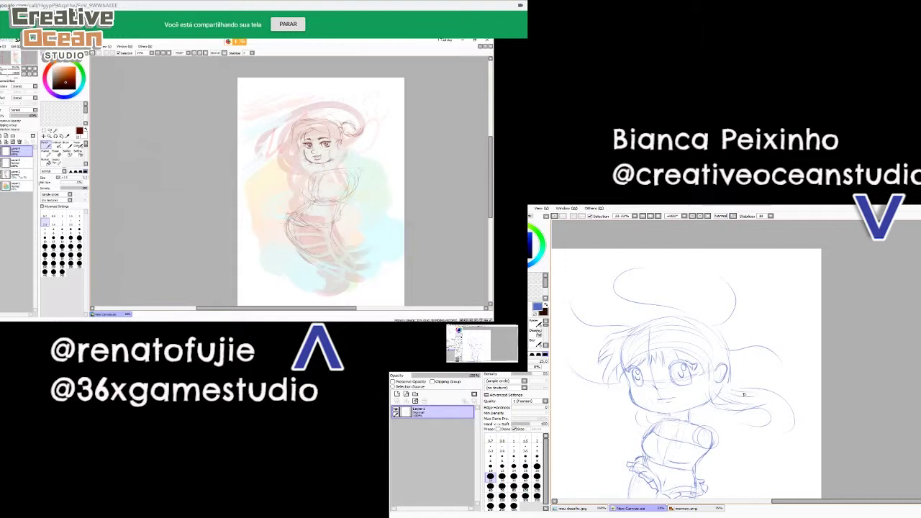
mouse_move(744, 394)
left_mouse_down()
mouse_move(784, 423)
mouse_move(761, 377)
mouse_move(762, 415)
left_mouse_up()
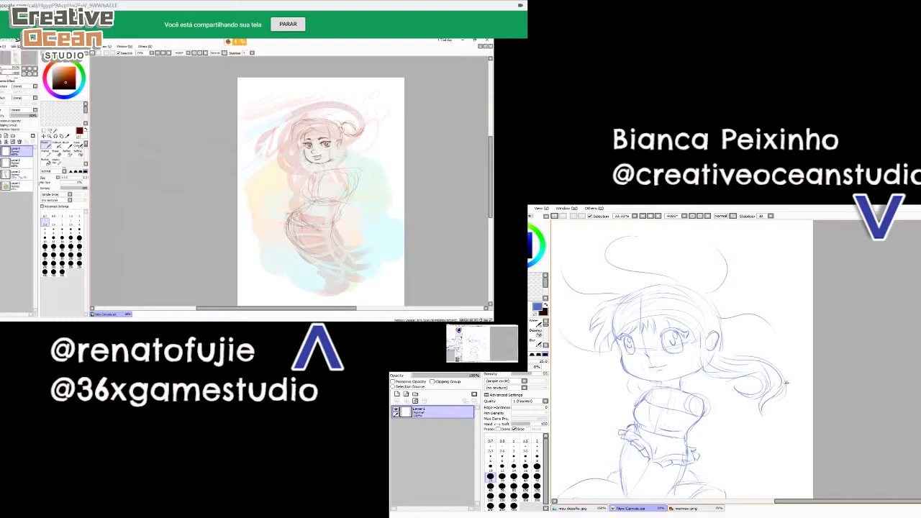
left_click_drag(783, 380, 780, 387)
left_click_drag(703, 384, 764, 400)
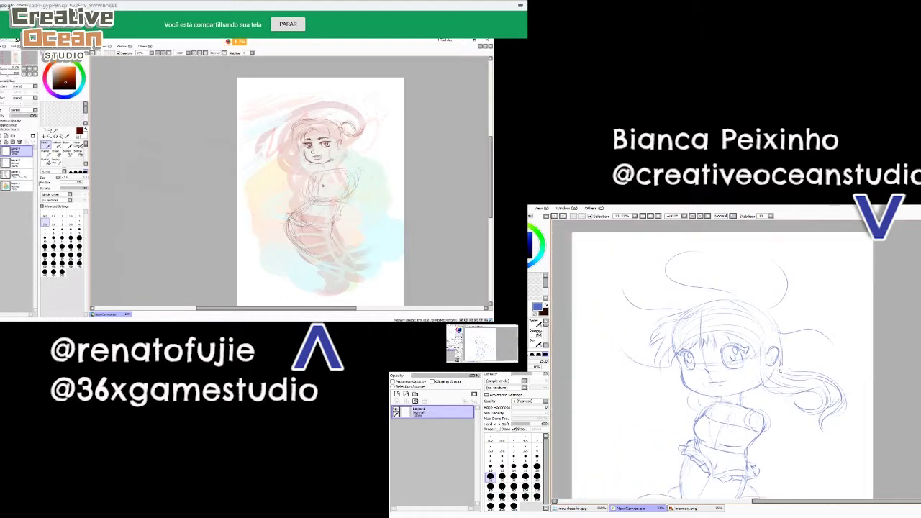
mouse_move(758, 367)
left_mouse_down()
mouse_move(795, 382)
mouse_move(732, 394)
left_mouse_up()
left_click_drag(720, 434, 755, 374)
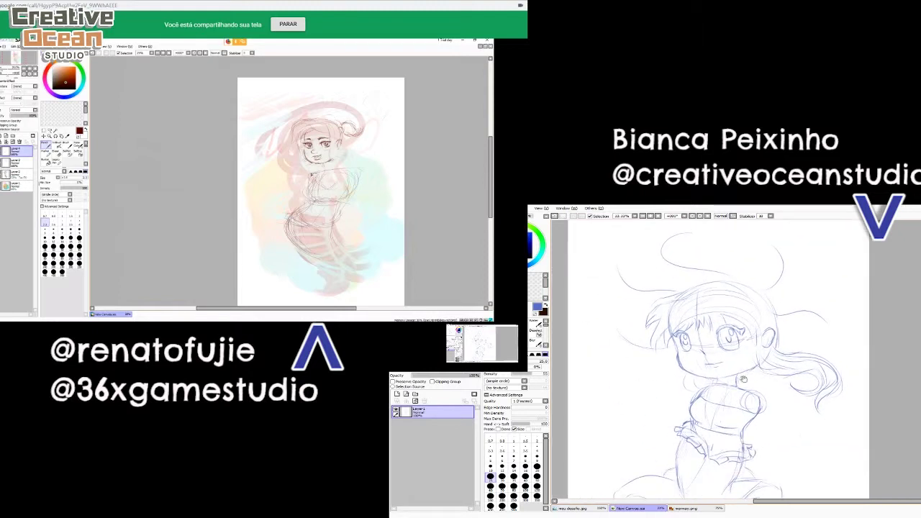
left_click_drag(689, 374, 706, 390)
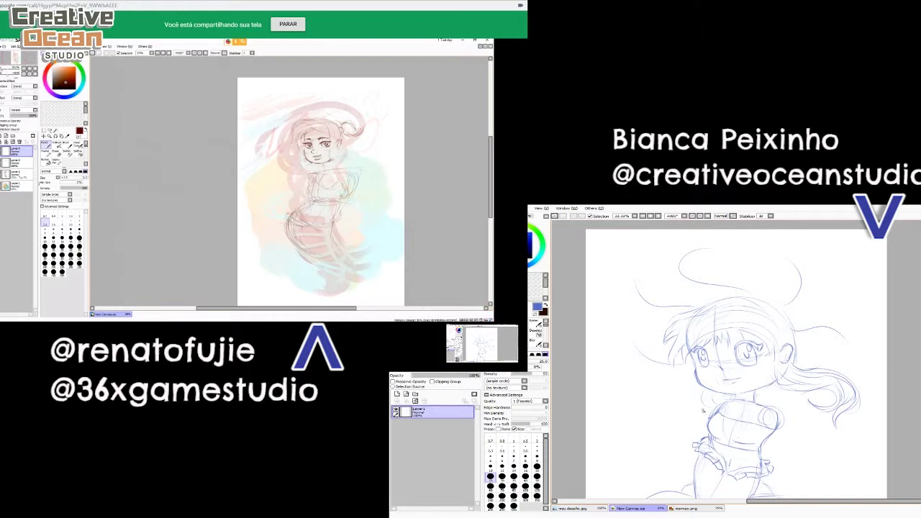
- Refine the blue figure's left cheek outline with a smaller eraser and the pencil
scroll(703, 411, "up", 1)
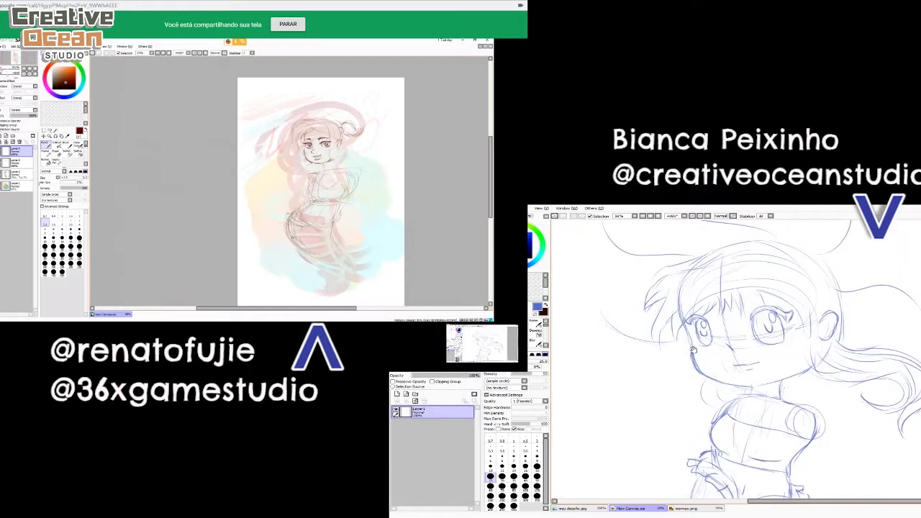
key("e")
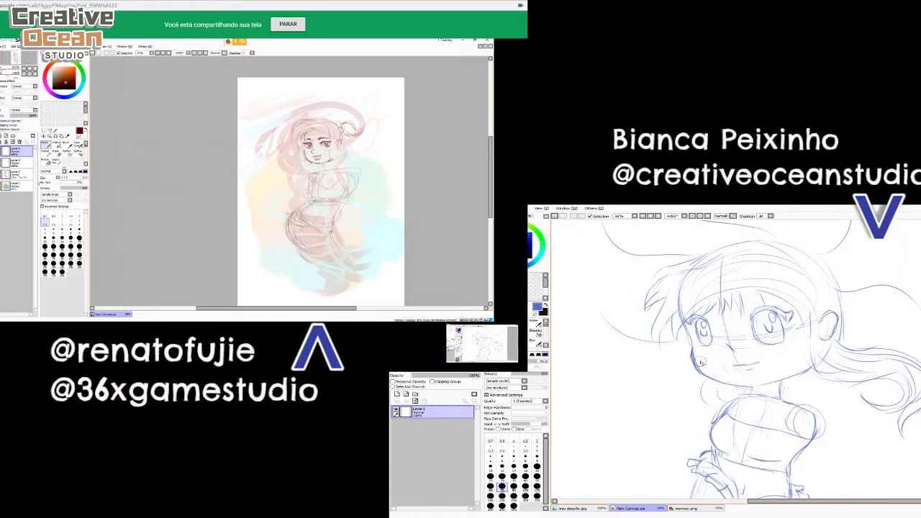
key("bracketleft")
key("bracketleft")
key("bracketleft")
key("bracketleft")
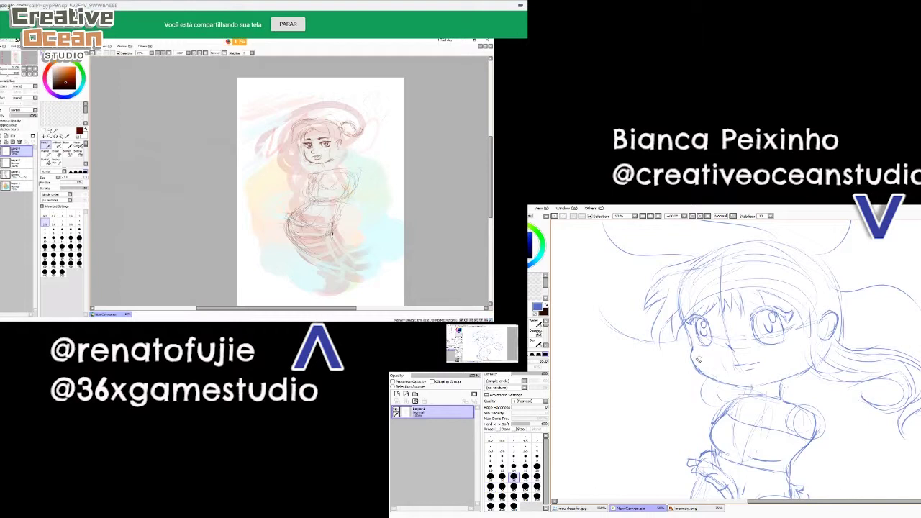
key("n")
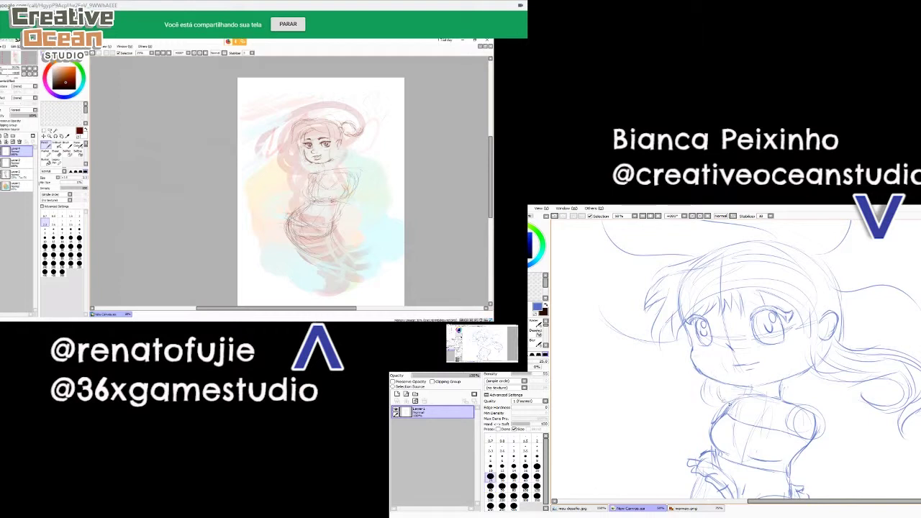
- Transform the red figure's torso and hips by shifting and skewing them under the head, and extend the blue figure's side hair strand
key("ctrl+t")
mouse_move(366, 210)
left_mouse_down()
mouse_move(285, 218)
mouse_move(342, 218)
left_mouse_up()
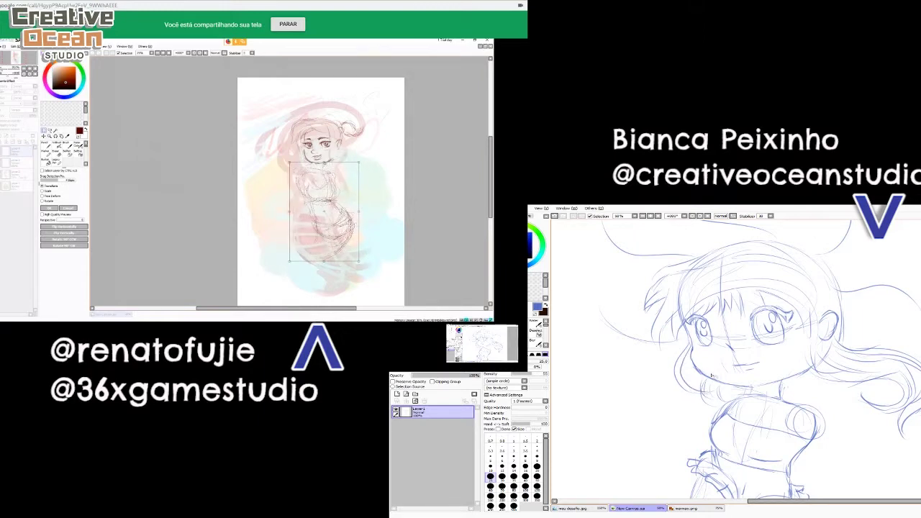
left_click_drag(324, 163, 345, 160)
scroll(693, 368, "down", 2)
scroll(693, 368, "up", 1)
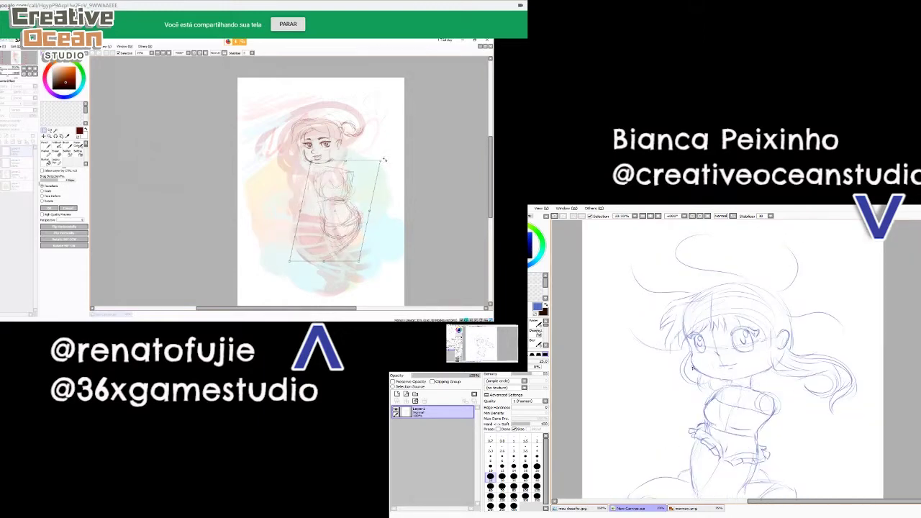
left_click_drag(781, 321, 718, 344)
left_click_drag(341, 201, 326, 201)
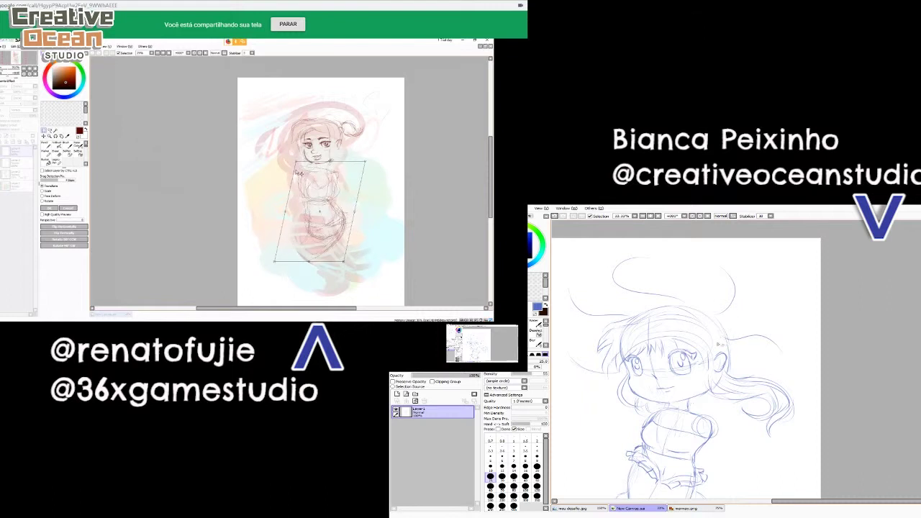
left_click_drag(297, 162, 303, 162)
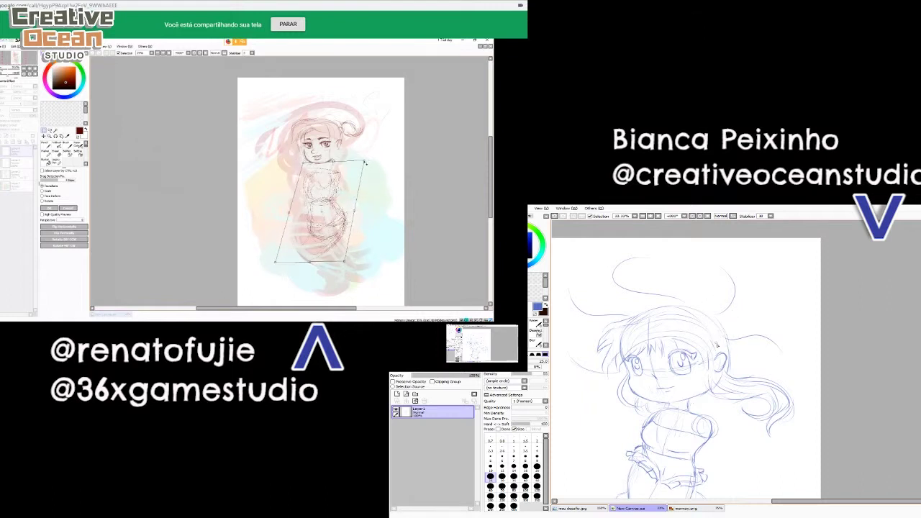
left_click_drag(365, 161, 362, 154)
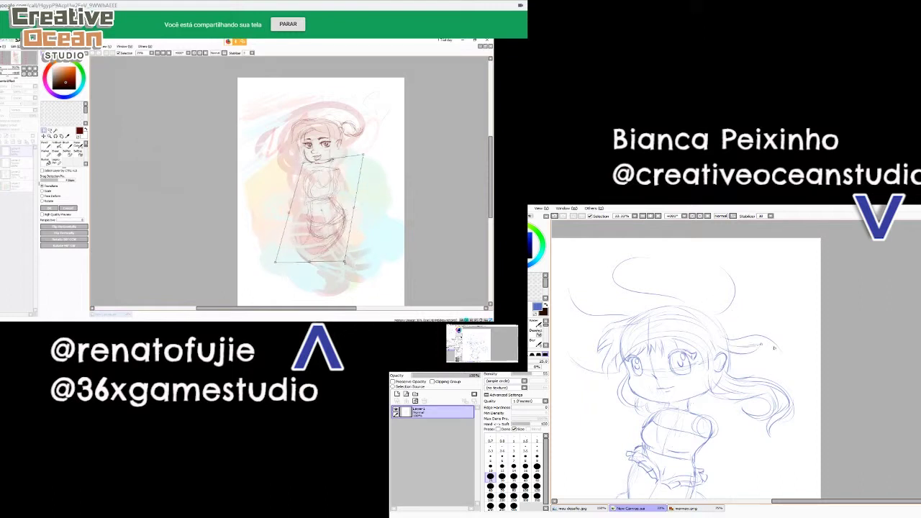
left_click_drag(347, 262, 358, 268)
left_click_drag(727, 337, 789, 361)
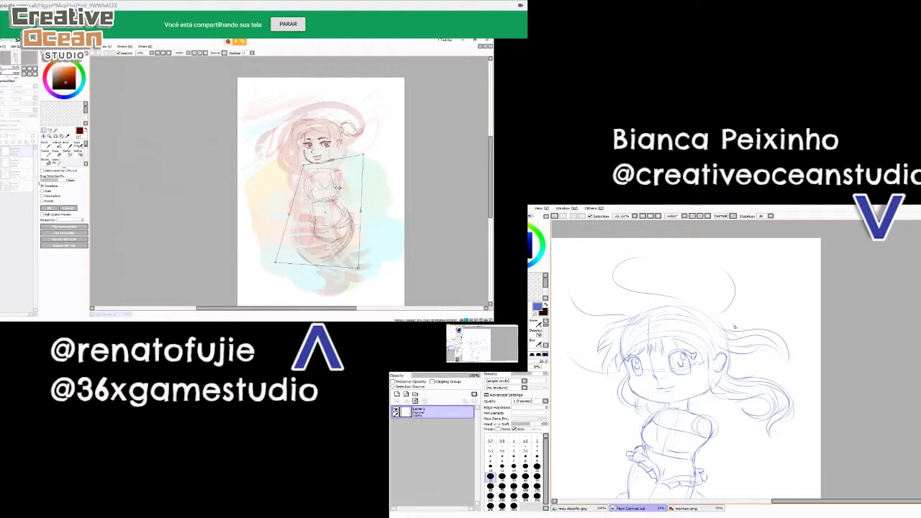
key("Return")
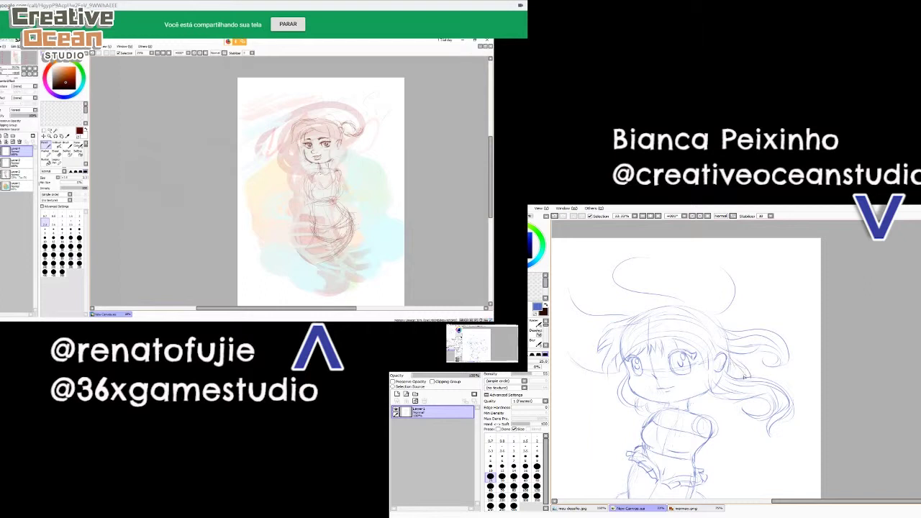
- Build up the blue figure's flowing hair with curved parallel strands beside the ear and in the two locks rising above the head
mouse_move(711, 337)
left_mouse_down()
mouse_move(759, 348)
mouse_move(786, 380)
left_mouse_up()
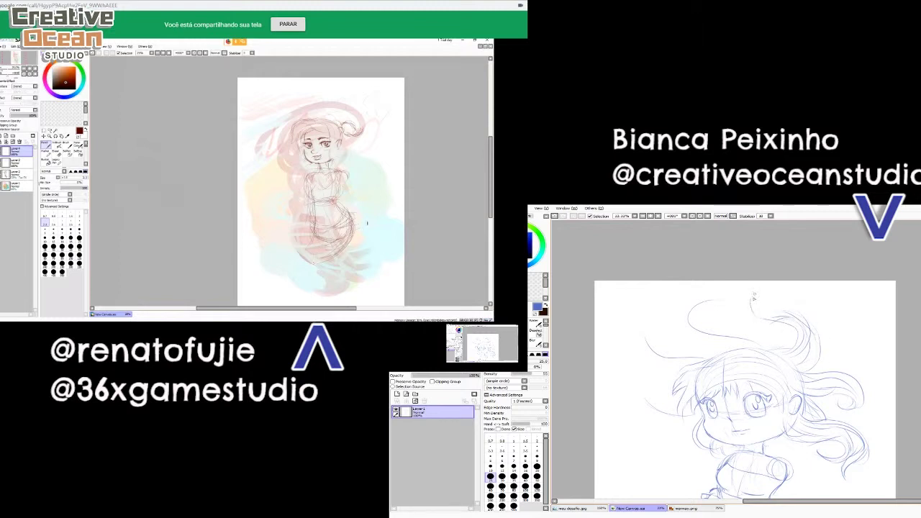
mouse_move(753, 297)
left_mouse_down()
mouse_move(764, 312)
mouse_move(802, 320)
left_mouse_up()
left_click_drag(741, 360, 707, 401)
left_click(20, 163)
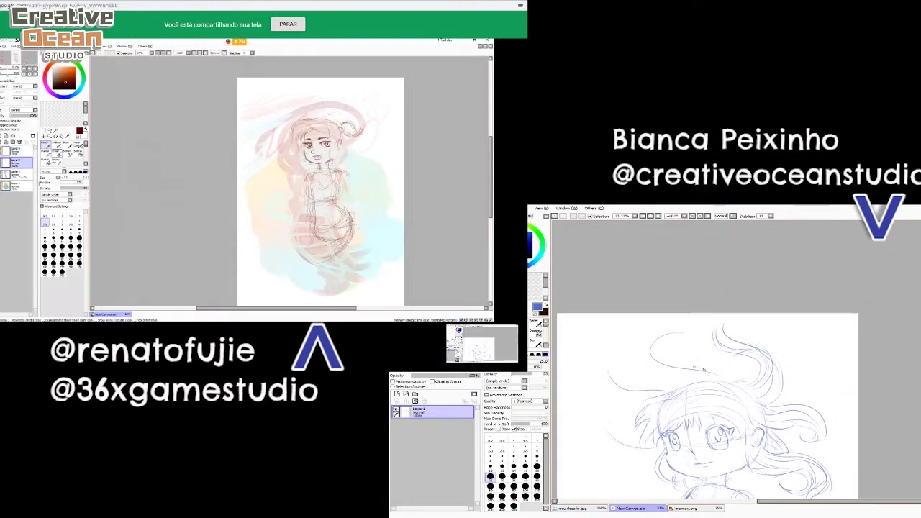
left_click(20, 152)
mouse_move(676, 331)
left_mouse_down()
mouse_move(663, 354)
mouse_move(679, 365)
mouse_move(672, 331)
mouse_move(662, 365)
mouse_move(656, 331)
mouse_move(651, 367)
mouse_move(657, 347)
mouse_move(637, 354)
mouse_move(650, 382)
left_mouse_up()
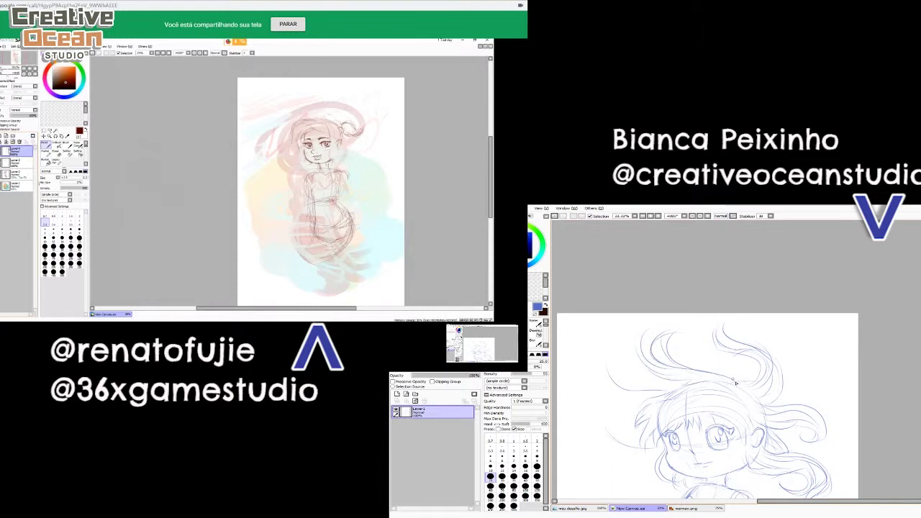
left_click(12, 163, "ctrl")
mouse_move(725, 376)
left_mouse_down()
mouse_move(678, 359)
mouse_move(678, 331)
mouse_move(670, 345)
mouse_move(646, 347)
left_mouse_up()
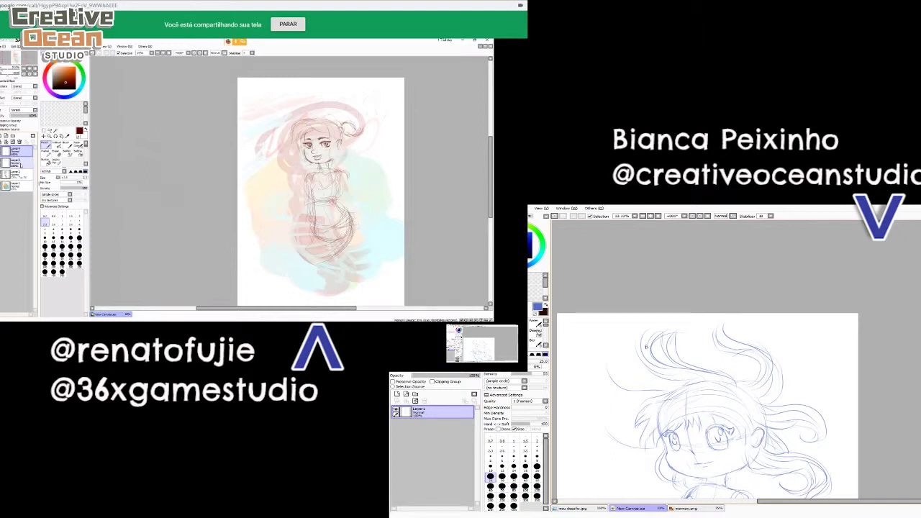
- Add a new layer above the blue sketch and select the red figure's upper sketch layer
left_click(397, 394)
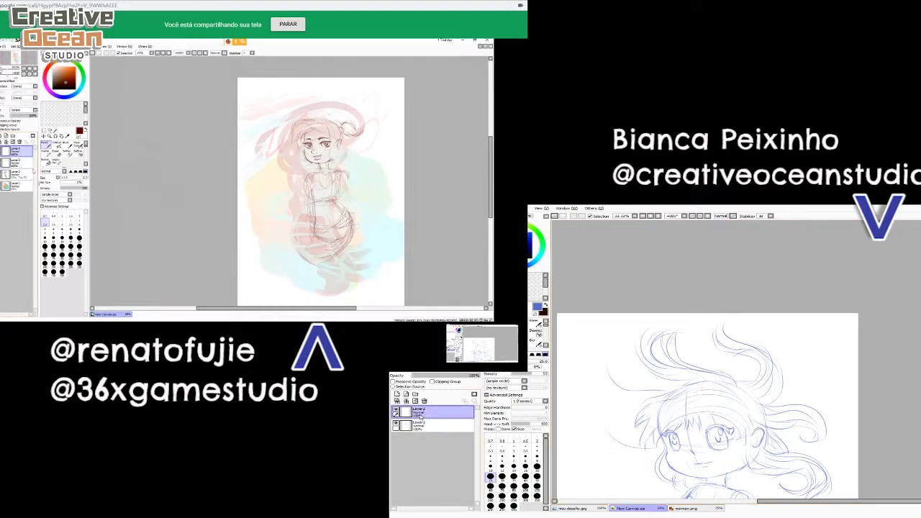
left_click(22, 154)
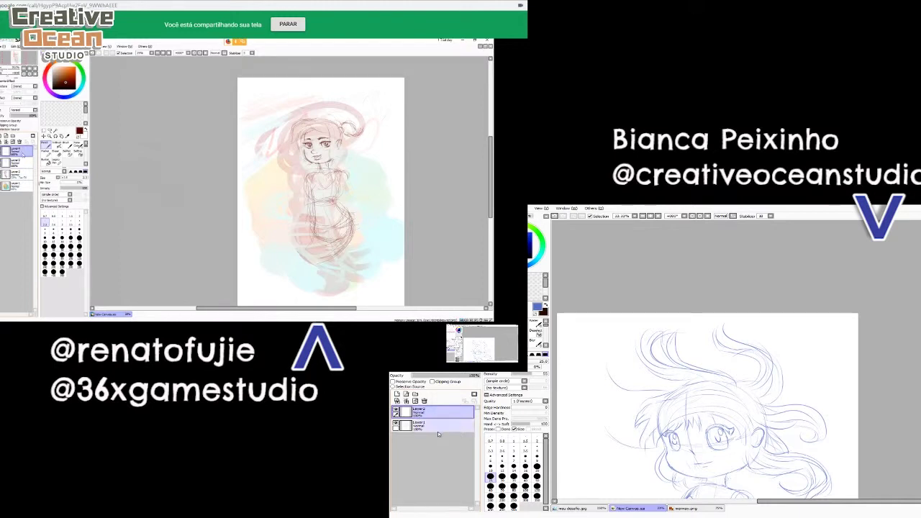
left_click(430, 424)
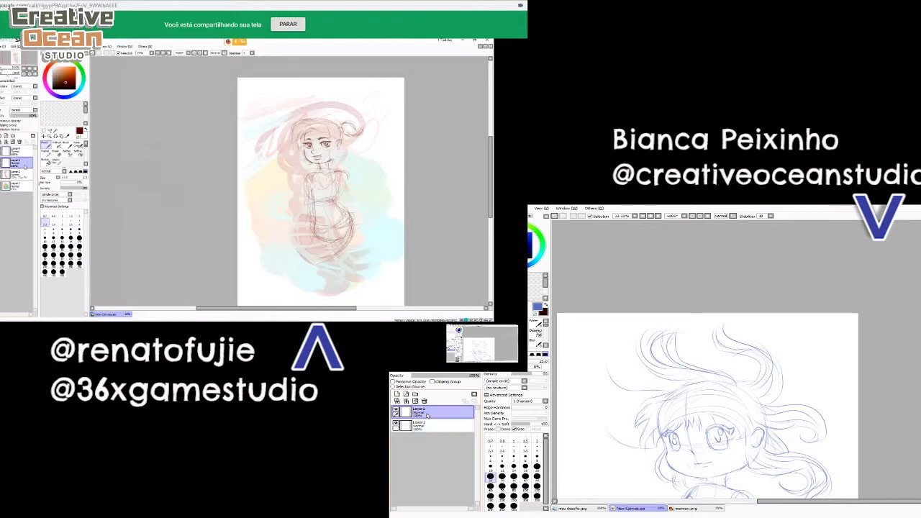
left_click(406, 408)
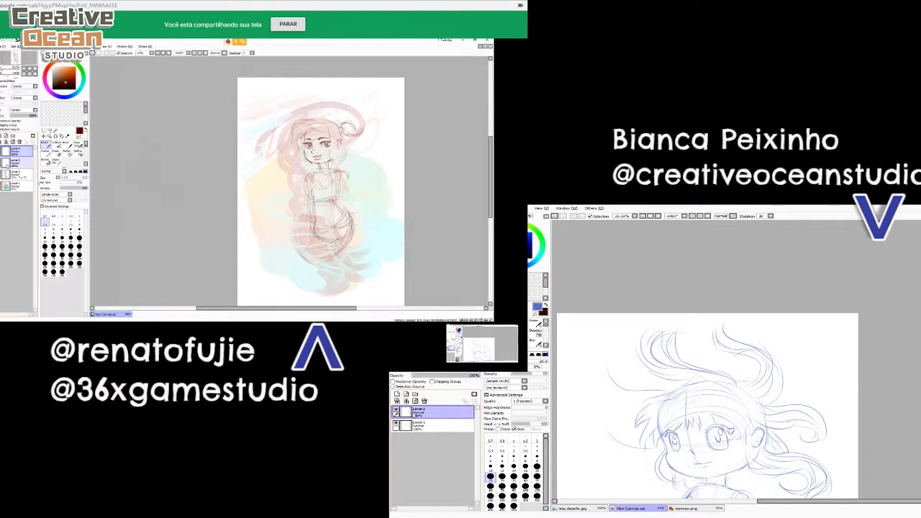
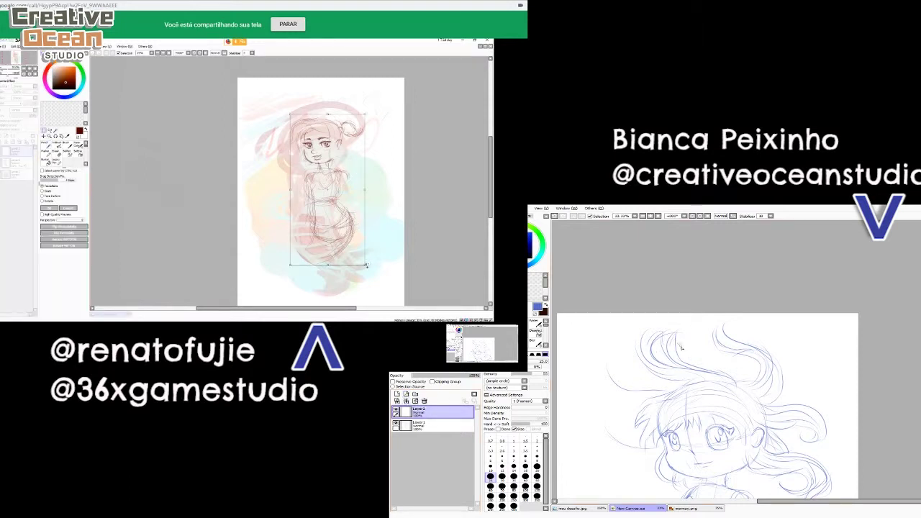
- Scale down the red figure's head and body together, nudge them over the colour sketch, and make the blue drawing's Layer1 active
left_click_drag(366, 266, 337, 233)
left_click(446, 429)
left_click_drag(319, 196, 322, 199)
- Sketch the lock sweeping outward from the blue figure's forehead with layered strands and a curled tip, adding strokes to the side fringe
scroll(689, 316, "up", 1)
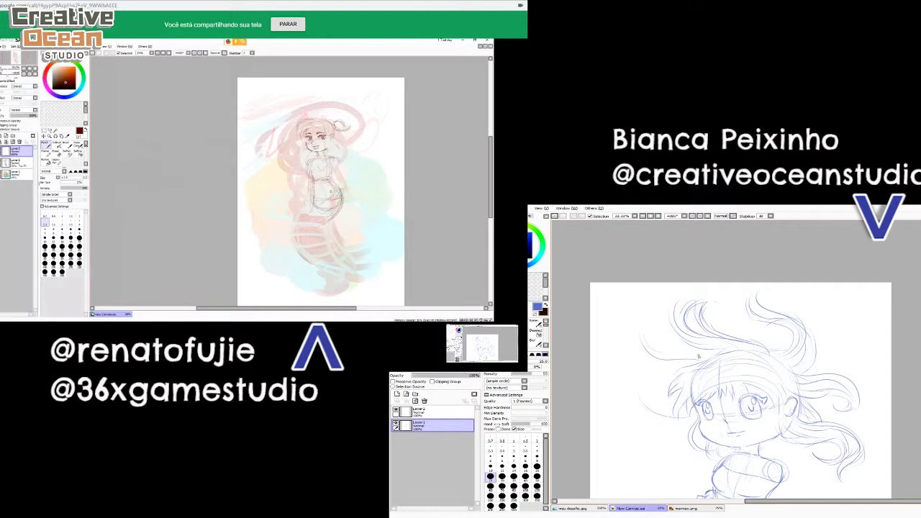
scroll(704, 360, "up", 1)
left_click_drag(698, 376, 702, 376)
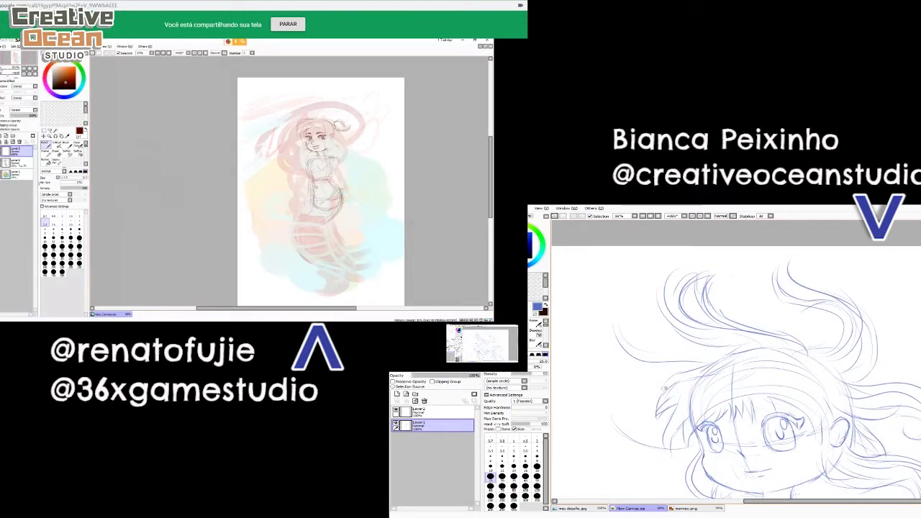
mouse_move(654, 395)
left_mouse_down()
mouse_move(690, 375)
mouse_move(641, 417)
left_mouse_up()
mouse_move(714, 360)
left_mouse_down()
mouse_move(639, 352)
mouse_move(625, 299)
mouse_move(616, 331)
left_mouse_up()
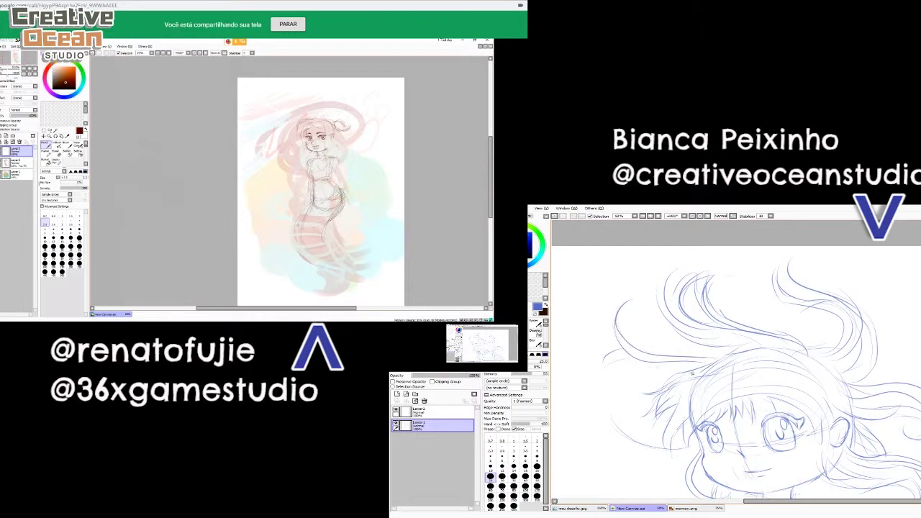
left_click_drag(661, 369, 599, 413)
mouse_move(632, 367)
left_mouse_down()
mouse_move(605, 393)
mouse_move(592, 337)
left_mouse_up()
mouse_move(678, 372)
left_mouse_down()
mouse_move(642, 378)
mouse_move(691, 334)
left_mouse_up()
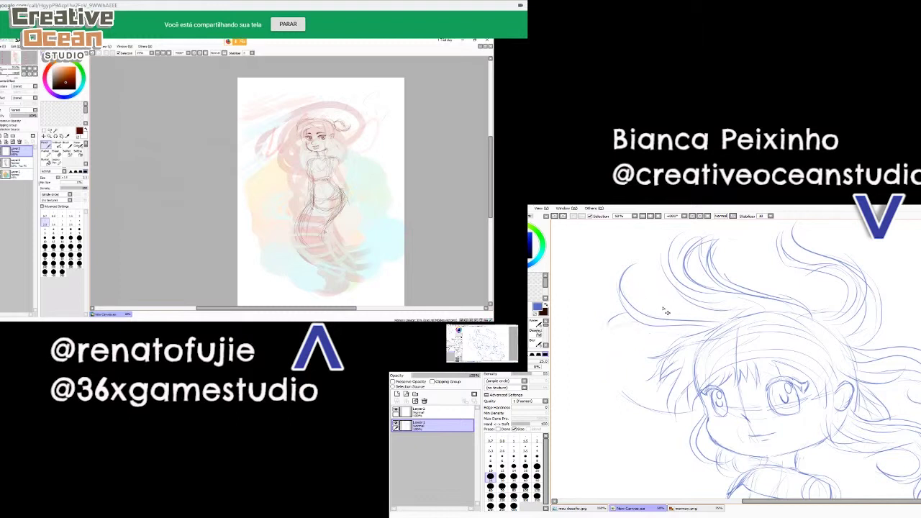
mouse_move(729, 321)
left_mouse_down()
mouse_move(674, 312)
mouse_move(659, 284)
left_mouse_up()
- Erase the loose curved guide strand beside the blue figure's smaller eye and return to the pencil
left_click_drag(665, 336, 696, 310)
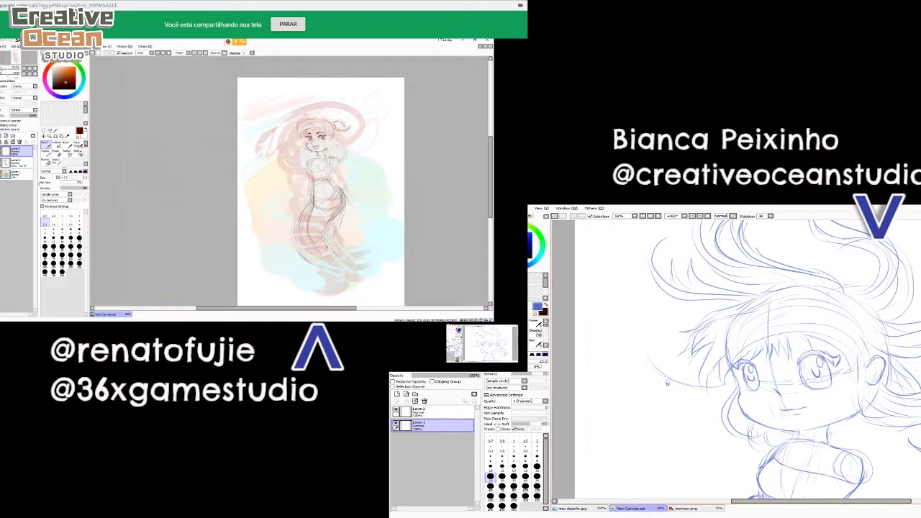
key("e")
left_click_drag(644, 351, 697, 390)
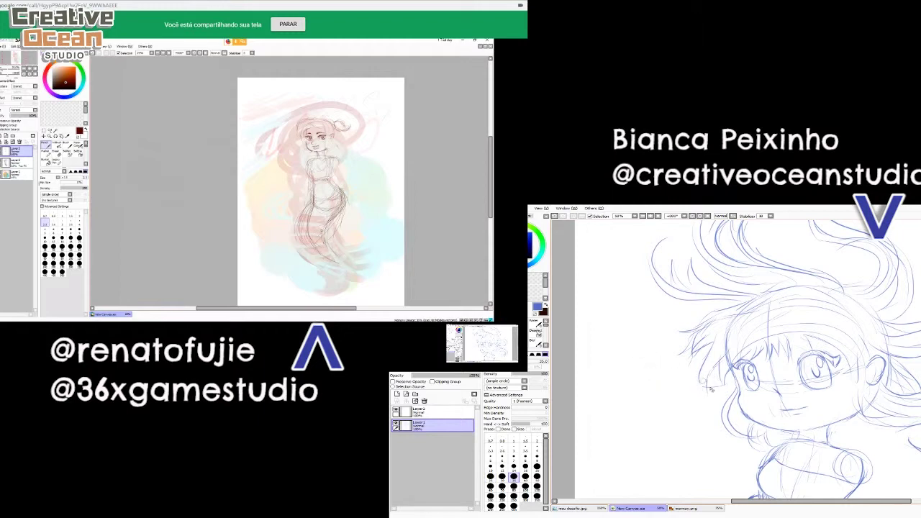
key("n")
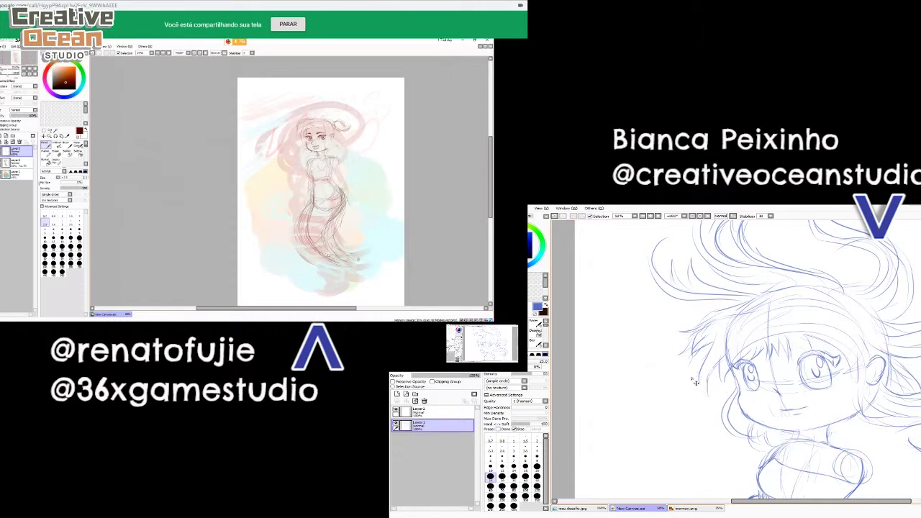
- Sketch a loose hair strand sweeping outward from the hair on the left side of the girl's head
scroll(701, 373, "down", 2)
scroll(723, 427, "up", 3)
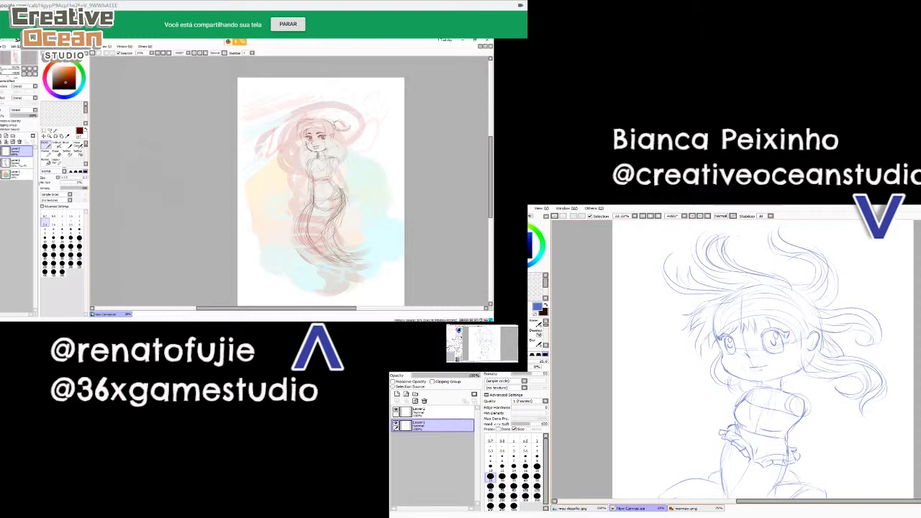
scroll(707, 370, "down", 1)
scroll(707, 371, "up", 2)
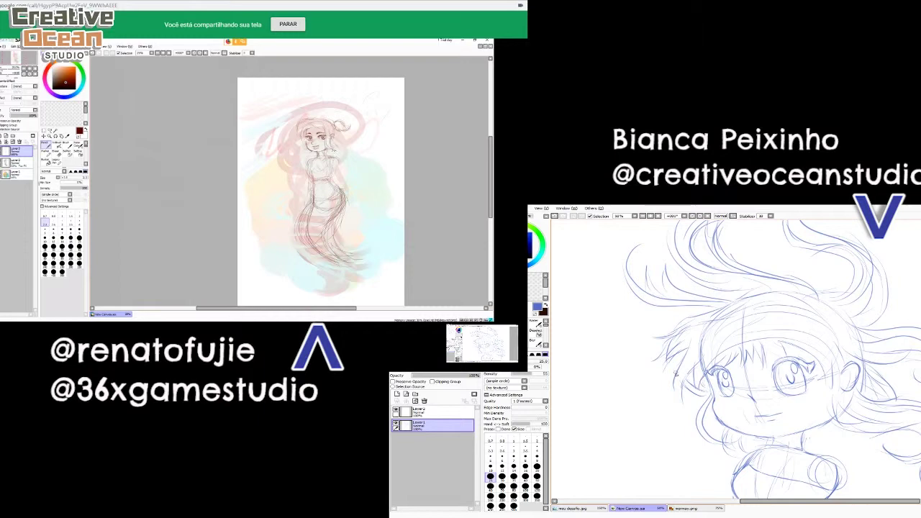
mouse_move(670, 382)
left_mouse_down()
mouse_move(658, 353)
mouse_move(622, 338)
left_mouse_up()
scroll(678, 376, "down", 1)
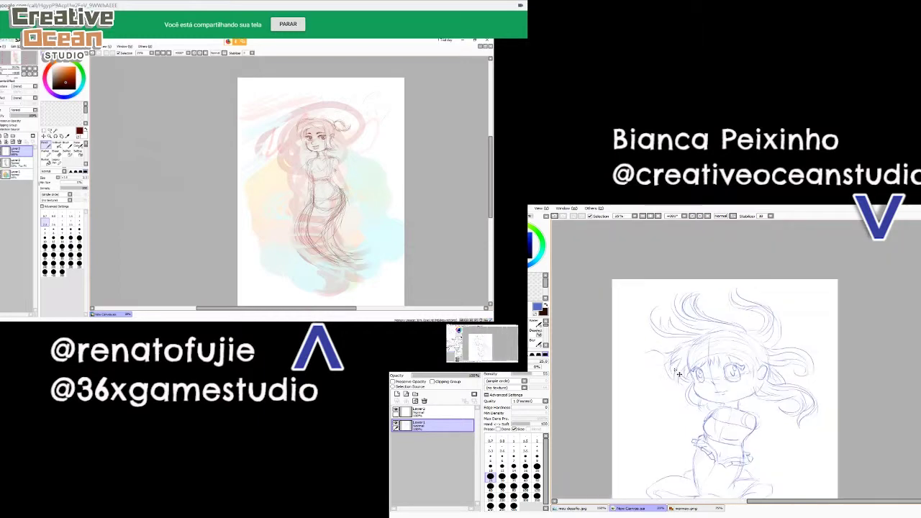
scroll(674, 369, "up", 1)
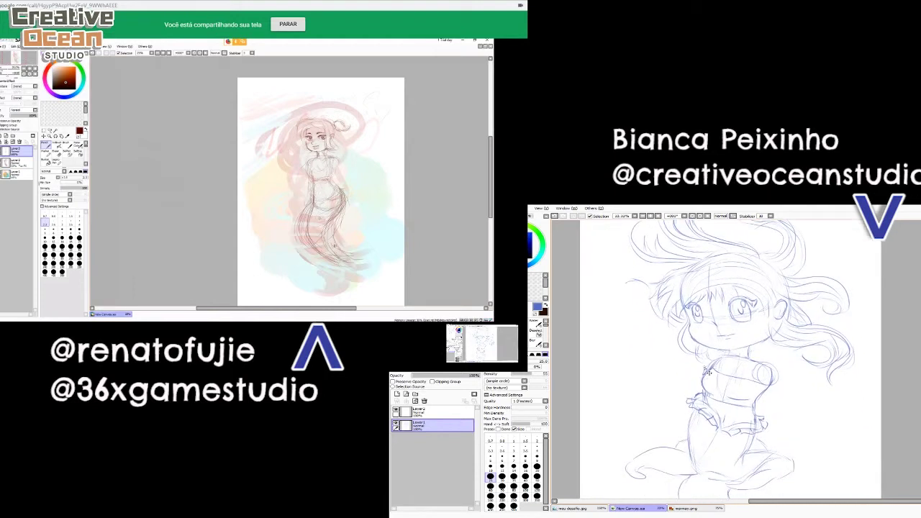
- Draw a row of rounded suckers along the underside of the tentacle on the figure's left side
left_click_drag(768, 458, 721, 359)
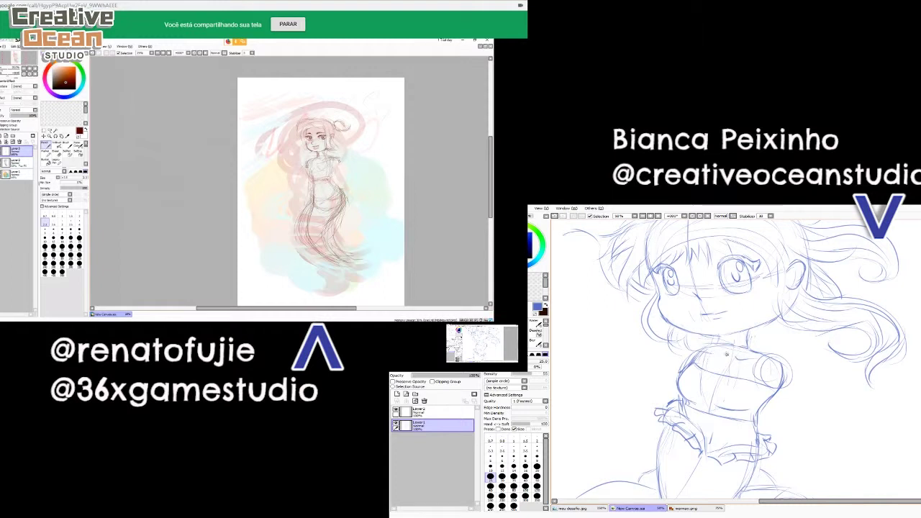
mouse_move(726, 354)
left_mouse_down()
mouse_move(705, 338)
mouse_move(717, 341)
left_mouse_up()
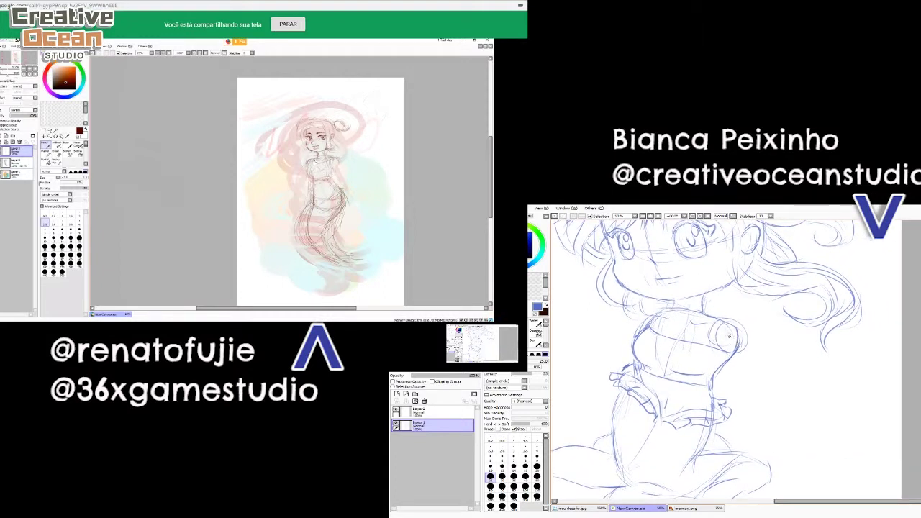
scroll(711, 337, "down", 3)
mouse_move(746, 397)
left_mouse_down()
mouse_move(742, 438)
mouse_move(769, 386)
left_mouse_up()
scroll(758, 408, "up", 1)
scroll(668, 353, "up", 3)
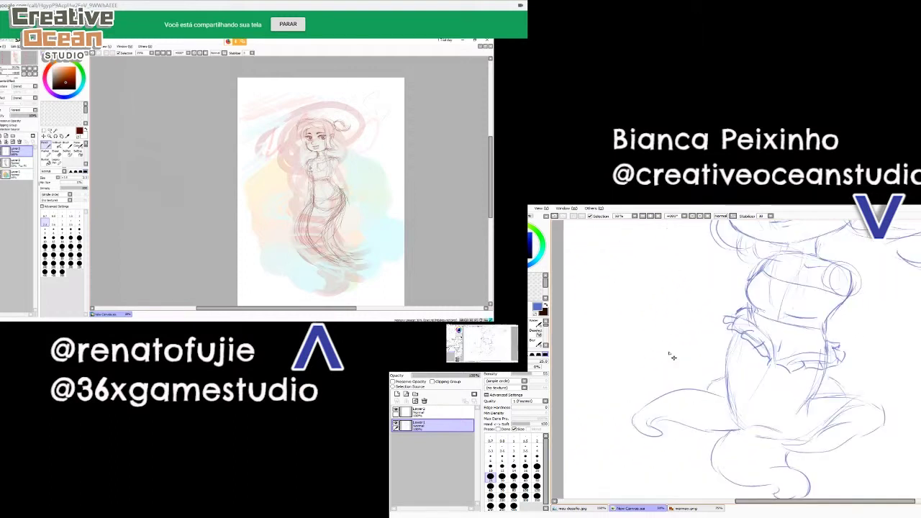
mouse_move(717, 439)
left_mouse_down()
mouse_move(732, 406)
mouse_move(693, 344)
left_mouse_up()
mouse_move(630, 364)
left_mouse_down()
mouse_move(705, 381)
mouse_move(767, 373)
mouse_move(701, 410)
mouse_move(704, 403)
mouse_move(677, 408)
mouse_move(723, 397)
mouse_move(699, 387)
mouse_move(736, 354)
left_mouse_up()
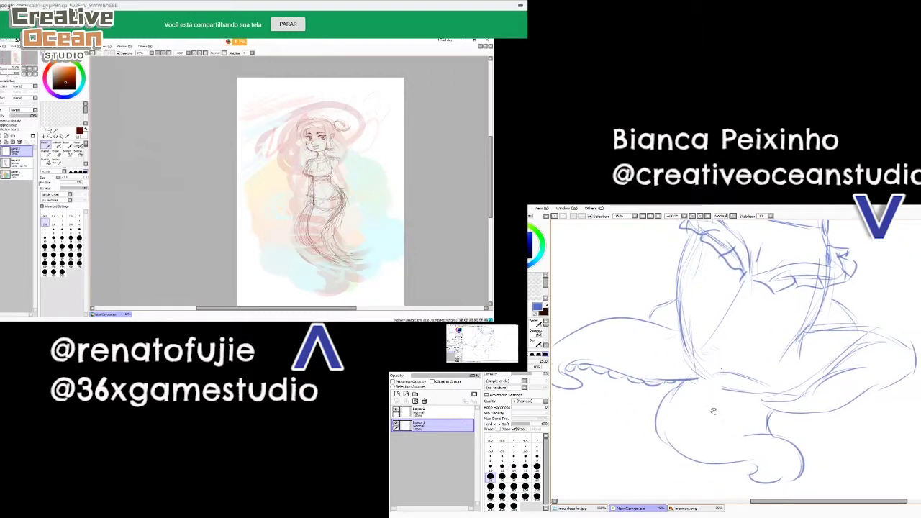
- Draw the inner edge line and oval suckers along the front tentacle up to its curled tip
left_click_drag(713, 412, 682, 367)
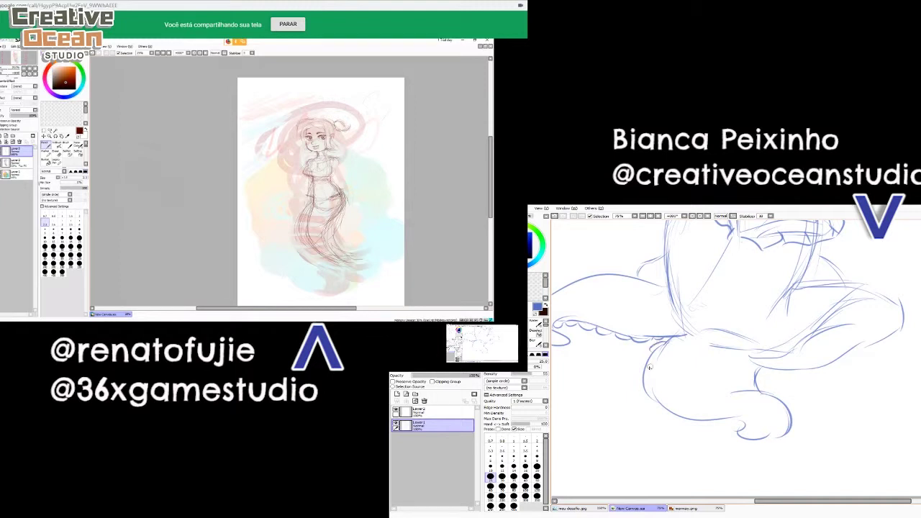
mouse_move(651, 391)
left_mouse_down()
mouse_move(674, 407)
mouse_move(739, 405)
mouse_move(778, 422)
mouse_move(745, 429)
mouse_move(741, 417)
mouse_move(760, 428)
mouse_move(729, 415)
mouse_move(743, 414)
mouse_move(676, 412)
left_mouse_up()
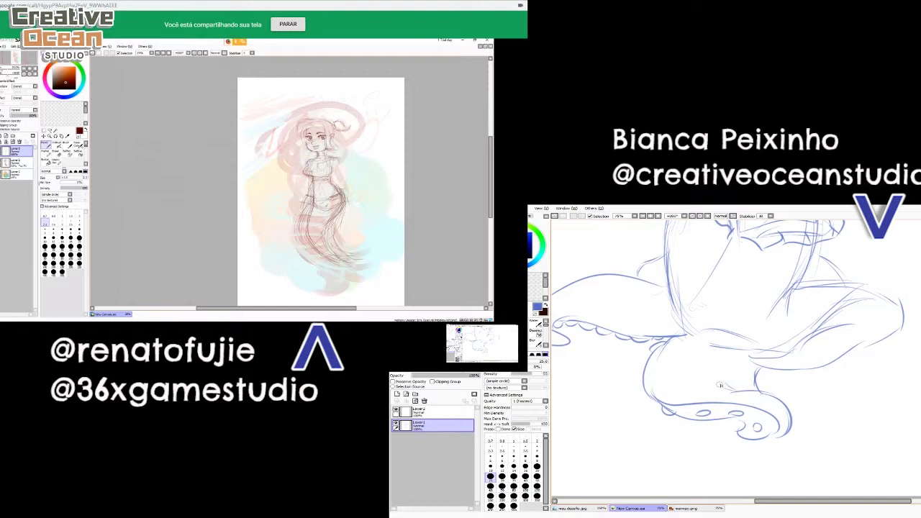
key("e")
mouse_move(724, 391)
left_mouse_down()
mouse_move(733, 392)
mouse_move(717, 381)
mouse_move(734, 387)
mouse_move(721, 372)
mouse_move(730, 367)
mouse_move(743, 400)
left_mouse_up()
key("n")
key("ctrl+z")
- Erase the lower contour of the right tentacle where it meets the front tentacle, using a larger eraser
left_click_drag(771, 374, 722, 441)
scroll(742, 391, "down", 1)
key("e")
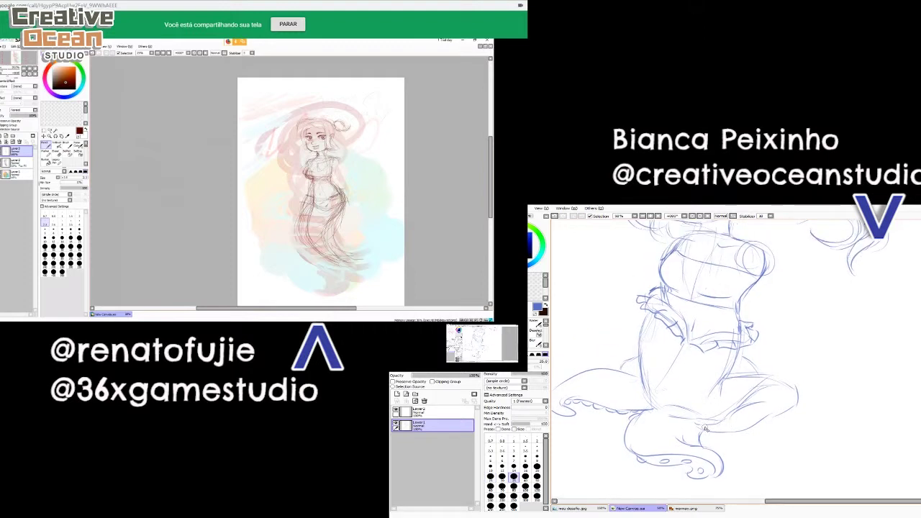
key("bracketright")
key("bracketright")
key("bracketright")
key("bracketright")
key("bracketright")
left_click_drag(700, 424, 722, 431)
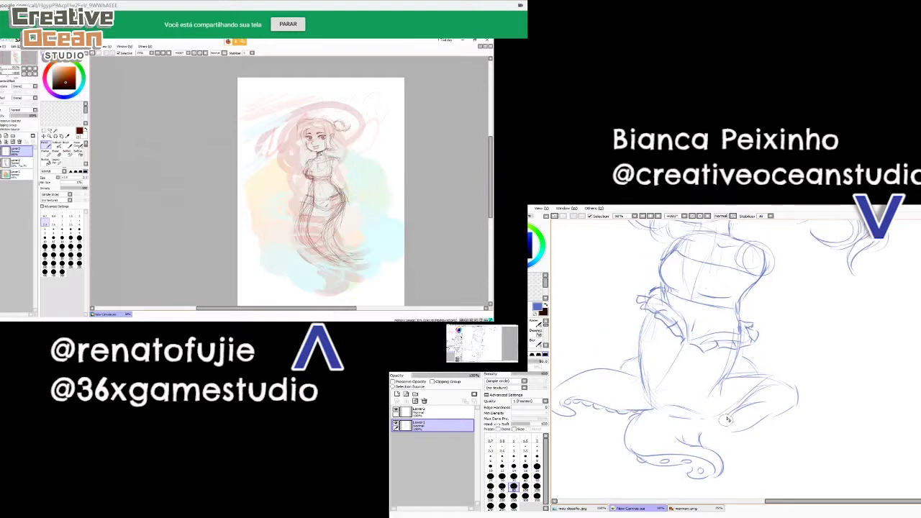
key("n")
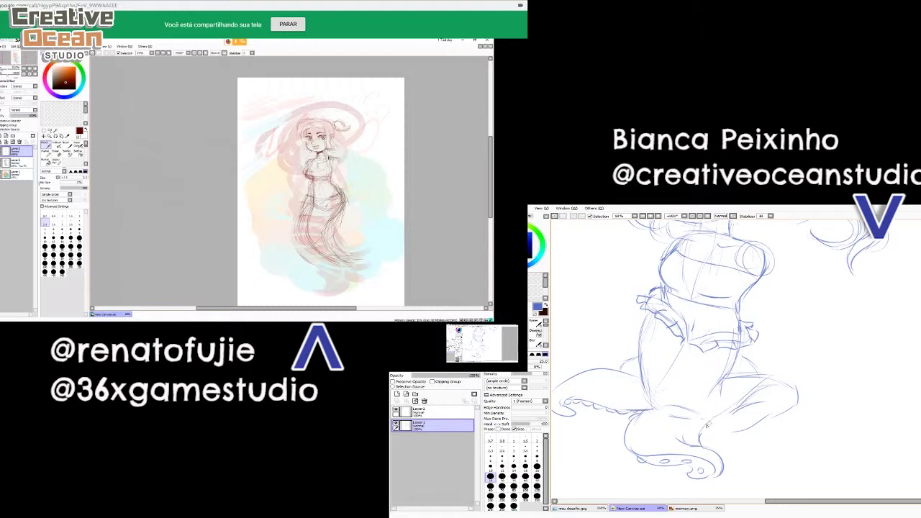
- Redraw the end of the right tentacle curling inward and add suckers along its underside
mouse_move(751, 406)
left_mouse_down()
mouse_move(723, 398)
mouse_move(720, 420)
mouse_move(714, 413)
mouse_move(735, 432)
mouse_move(727, 403)
mouse_move(739, 415)
mouse_move(723, 400)
mouse_move(747, 414)
mouse_move(782, 411)
mouse_move(773, 423)
mouse_move(744, 424)
mouse_move(773, 424)
mouse_move(759, 432)
mouse_move(730, 429)
mouse_move(782, 423)
left_mouse_up()
key("e")
key("n")
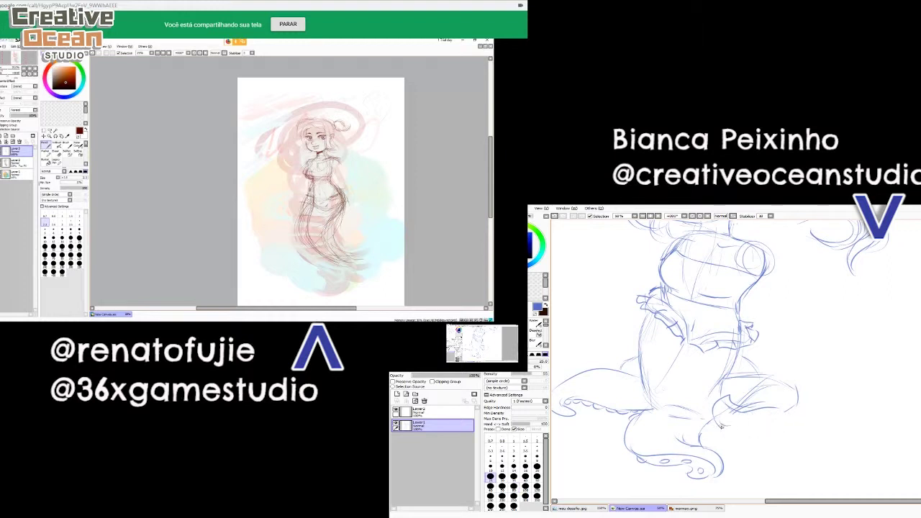
mouse_move(720, 425)
left_mouse_down()
mouse_move(765, 423)
mouse_move(786, 408)
left_mouse_up()
mouse_move(720, 415)
left_mouse_down()
mouse_move(727, 420)
mouse_move(720, 416)
left_mouse_up()
left_click_drag(778, 423, 778, 418)
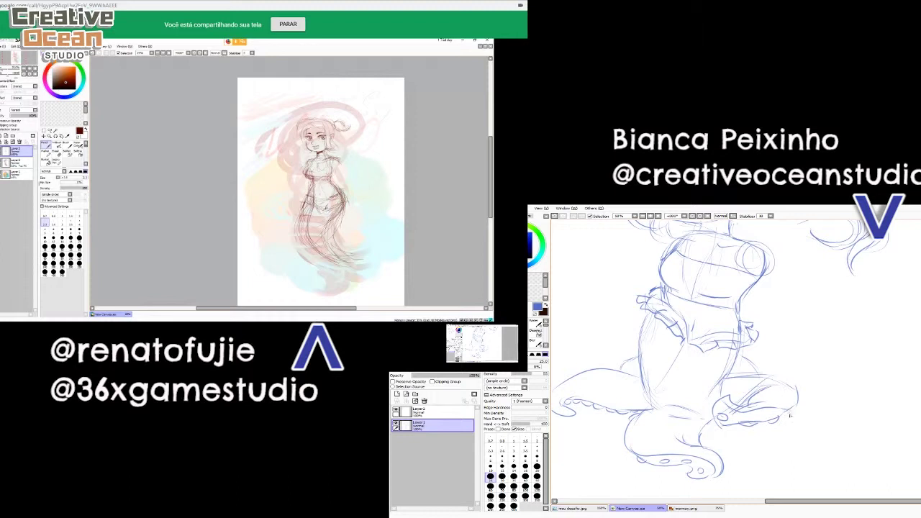
mouse_move(799, 398)
left_mouse_down()
mouse_move(773, 380)
mouse_move(742, 377)
left_mouse_up()
- Sketch a hair strand falling behind the girl's right-side shoulder
scroll(719, 371, "up", 3)
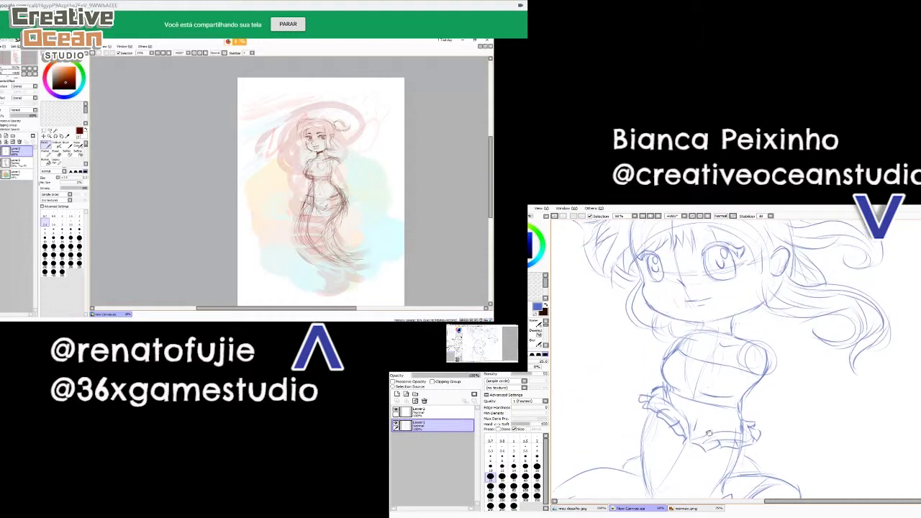
left_click_drag(708, 432, 712, 429)
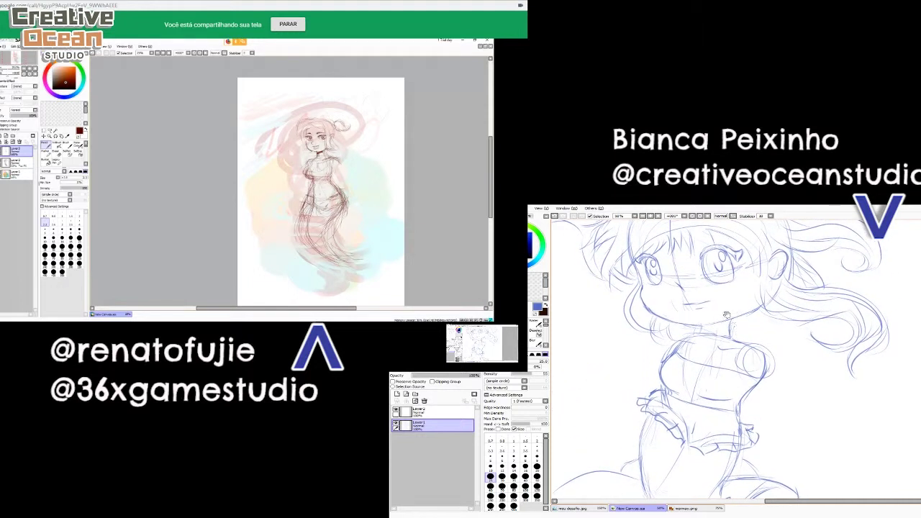
left_click_drag(752, 321, 740, 346)
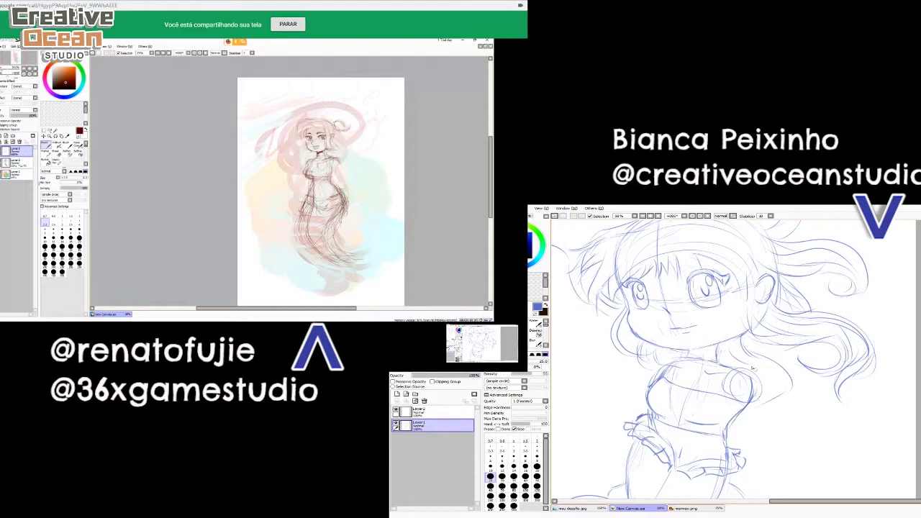
scroll(719, 407, "down", 1)
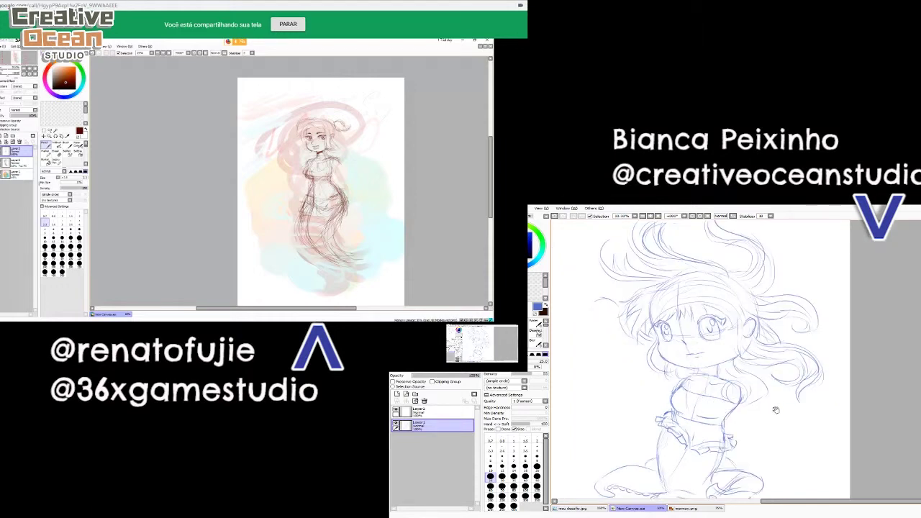
left_click_drag(776, 411, 776, 385)
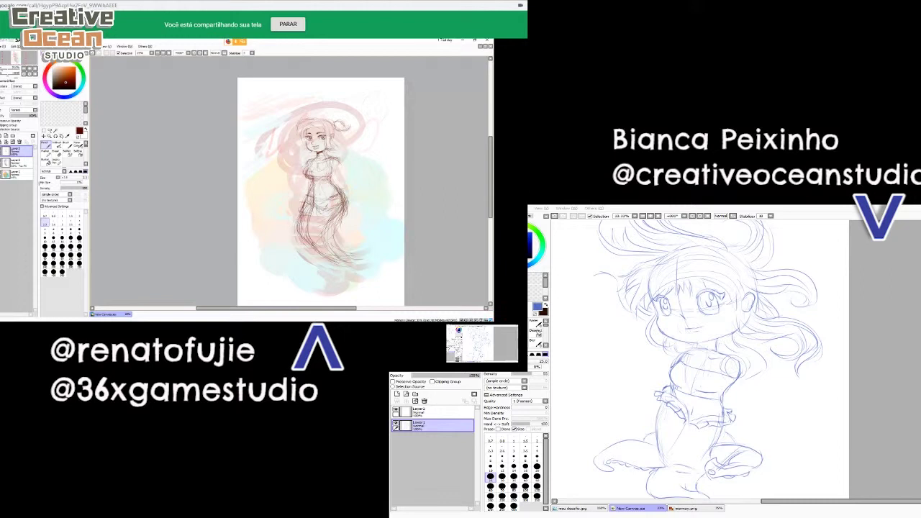
left_click_drag(760, 378, 782, 384)
scroll(761, 361, "up", 1)
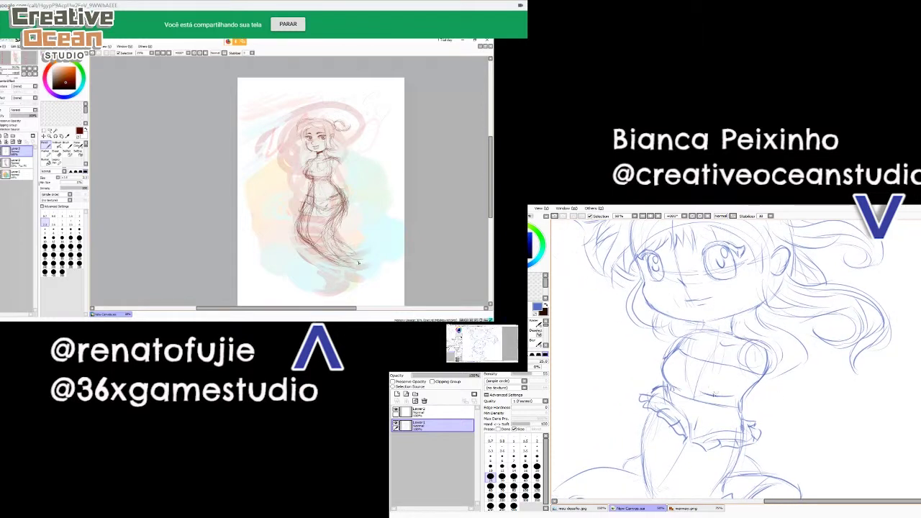
- Sketch the guide lines of an arm running from the right-side shoulder diagonally across the torso to the waist
left_click_drag(685, 430, 765, 366)
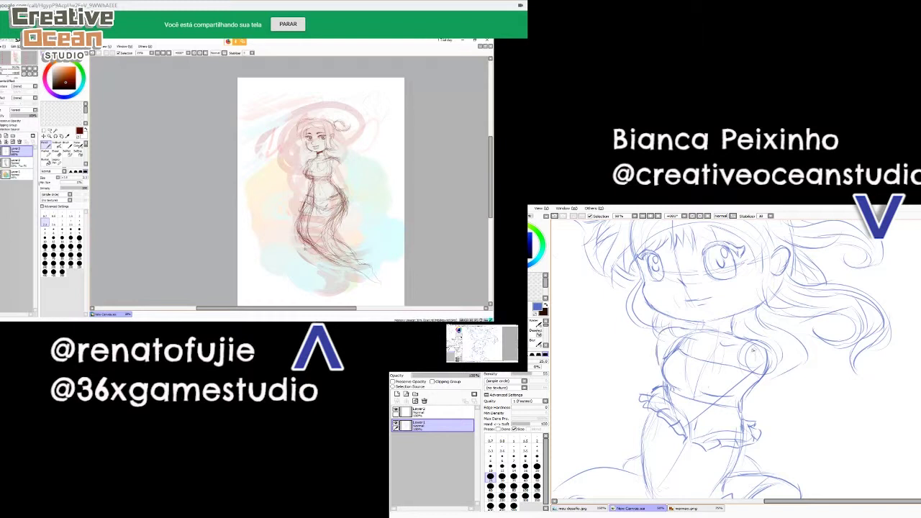
mouse_move(745, 344)
left_mouse_down()
mouse_move(773, 348)
mouse_move(782, 380)
left_mouse_up()
left_click_drag(746, 413, 801, 373)
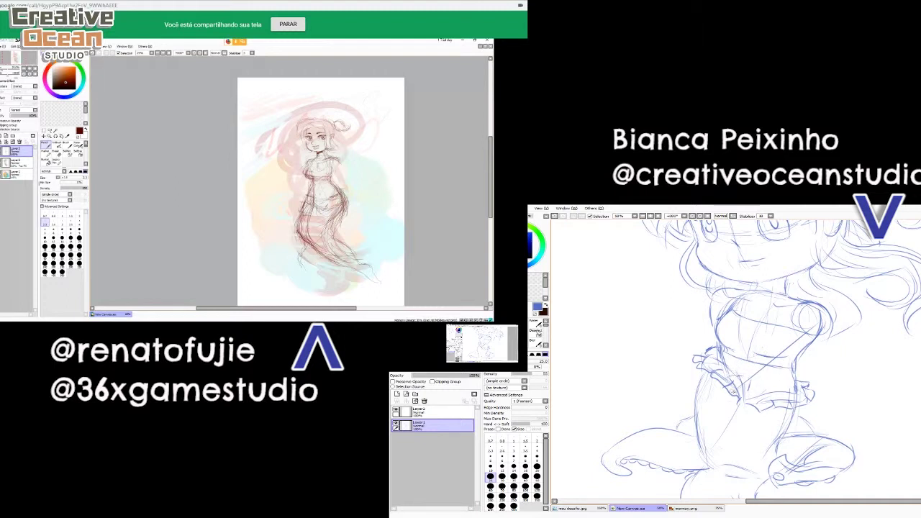
- Erase the front left part of the skirt ruffle where the hand crosses the waist
key("e")
left_click_drag(737, 391, 731, 384)
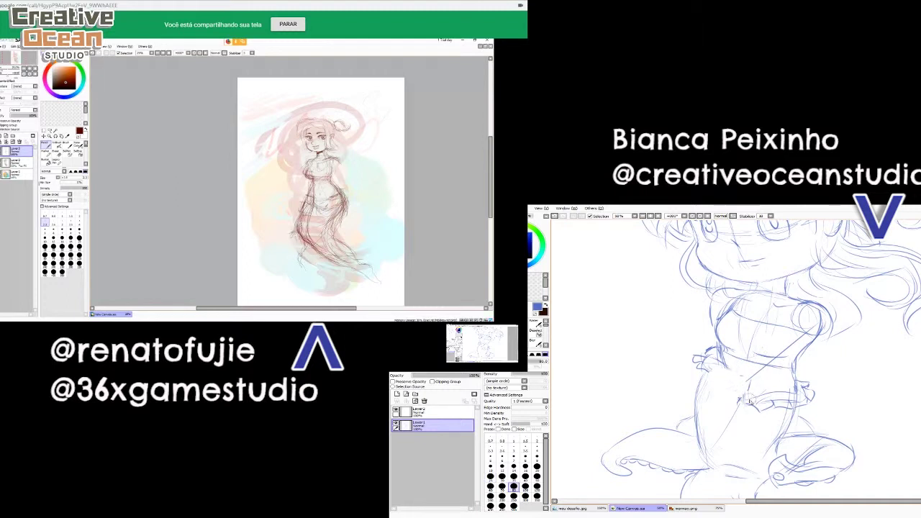
key("e")
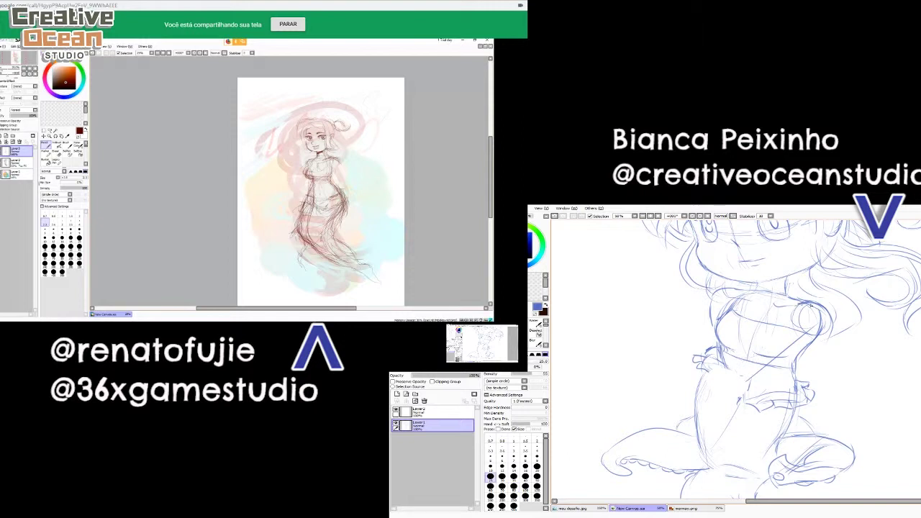
- Erase the torso and shoulder guide lines overlapping the crossing arm and outline its rounded shoulder and forearm
key("e")
left_click_drag(747, 382, 798, 340)
key("e")
mouse_move(773, 368)
left_mouse_down()
mouse_move(784, 326)
mouse_move(801, 311)
mouse_move(793, 318)
mouse_move(784, 306)
mouse_move(781, 322)
mouse_move(793, 295)
mouse_move(807, 352)
mouse_move(776, 372)
mouse_move(825, 329)
mouse_move(815, 297)
mouse_move(807, 334)
mouse_move(790, 334)
mouse_move(797, 321)
mouse_move(770, 356)
mouse_move(781, 342)
mouse_move(761, 343)
mouse_move(781, 365)
left_mouse_up()
key("e")
key("n")
mouse_move(814, 331)
left_mouse_down()
mouse_move(783, 372)
mouse_move(788, 341)
mouse_move(805, 329)
left_mouse_up()
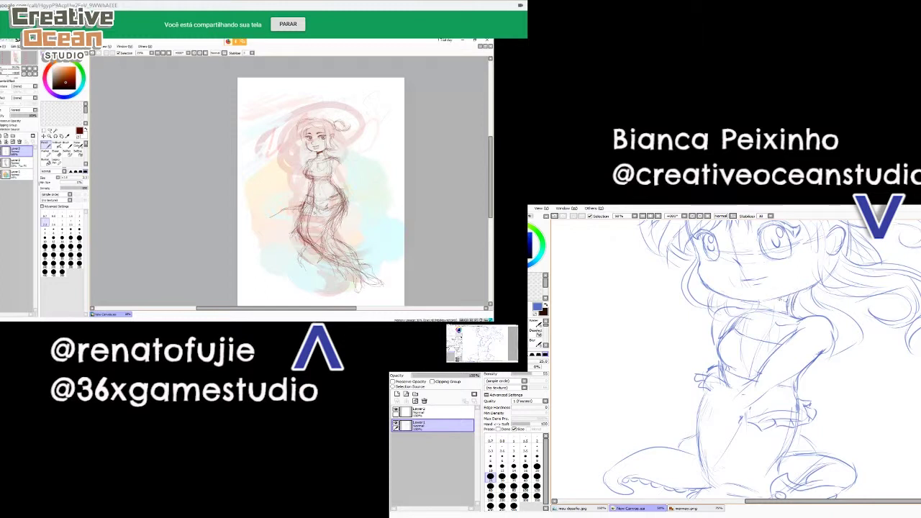
- Sketch the crossing arm's hand over the waist and erase the remaining left-side ruffle around it
left_click_drag(782, 338, 800, 311)
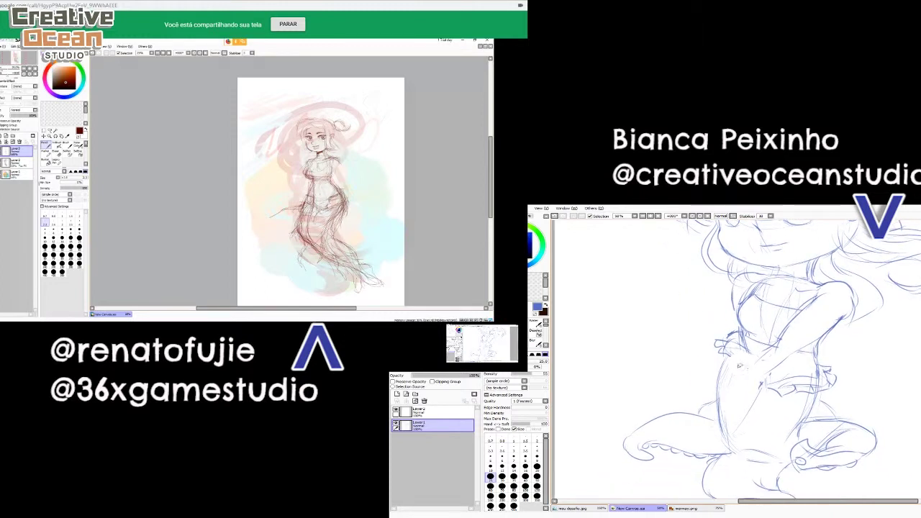
mouse_move(748, 367)
left_mouse_down()
mouse_move(725, 369)
mouse_move(746, 375)
mouse_move(720, 366)
left_mouse_up()
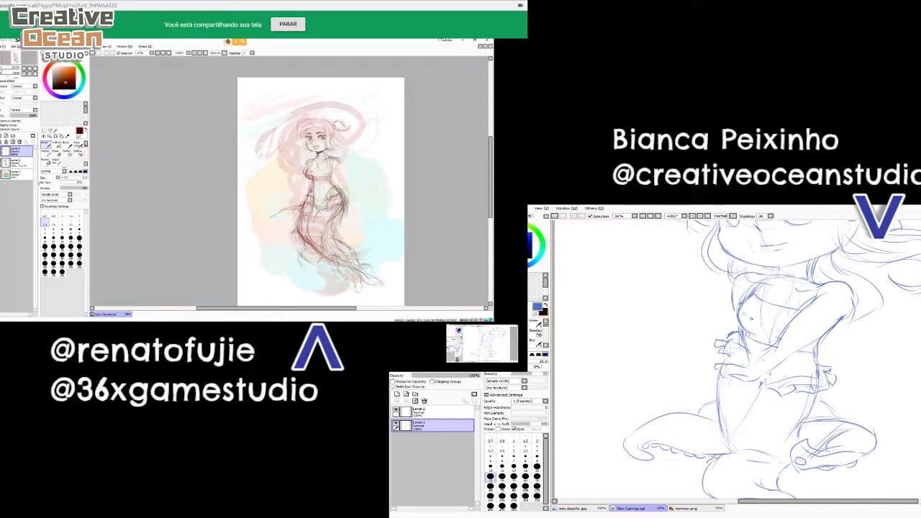
key("e")
mouse_move(725, 340)
left_mouse_down()
mouse_move(719, 350)
mouse_move(733, 344)
left_mouse_up()
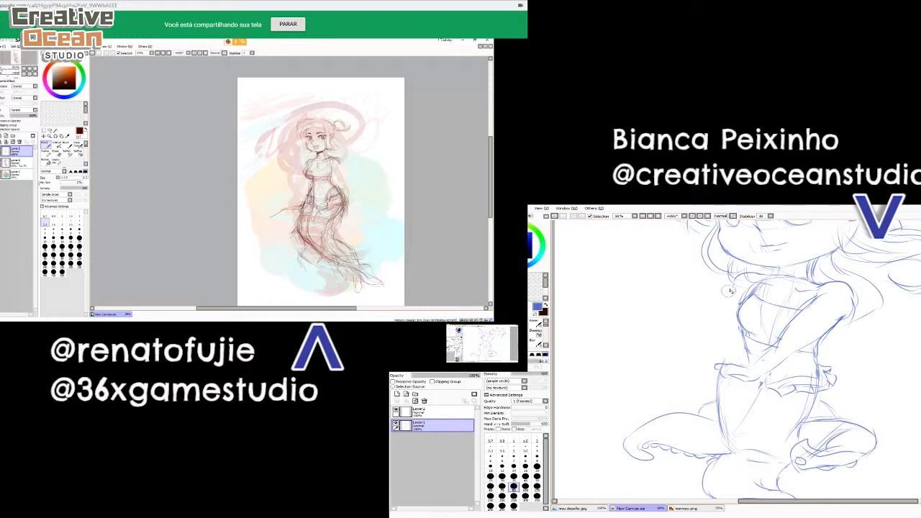
key("bracketleft")
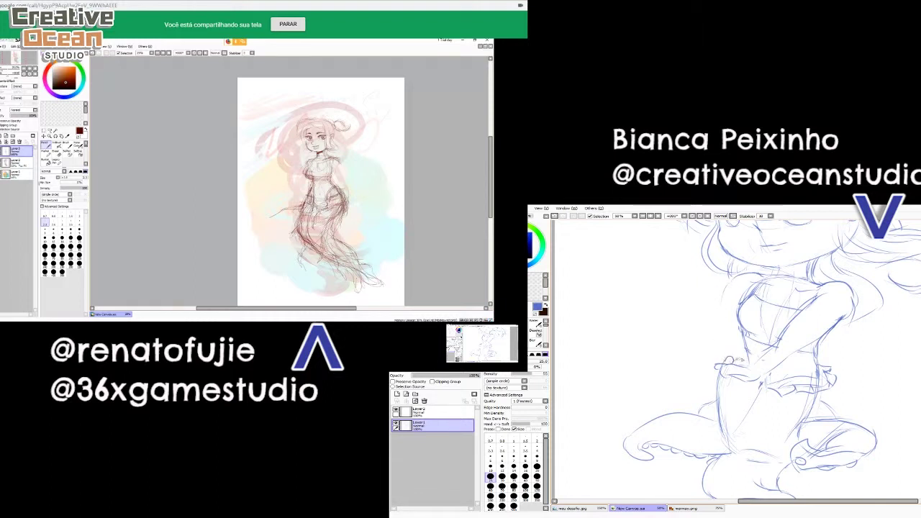
left_click_drag(743, 361, 738, 363)
left_click_drag(730, 325, 725, 293)
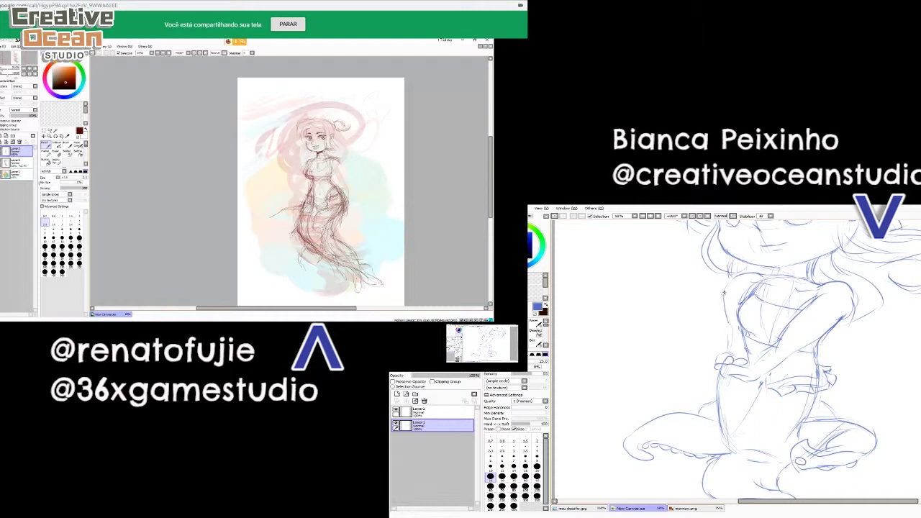
key("ctrl+z")
left_click_drag(728, 295, 728, 350)
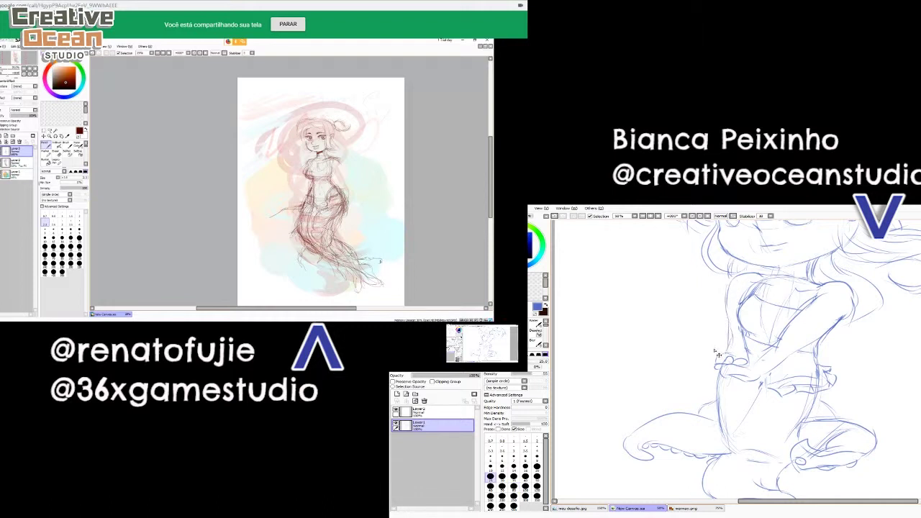
scroll(719, 355, "down", 3)
scroll(718, 355, "up", 3)
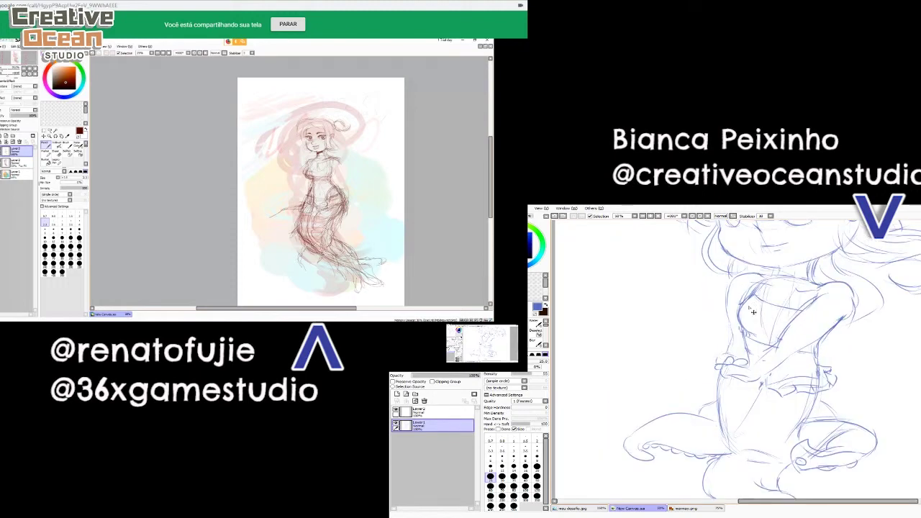
key("ctrl+z")
key("ctrl+z")
key("ctrl+z")
key("ctrl+z")
left_click_drag(732, 281, 737, 359)
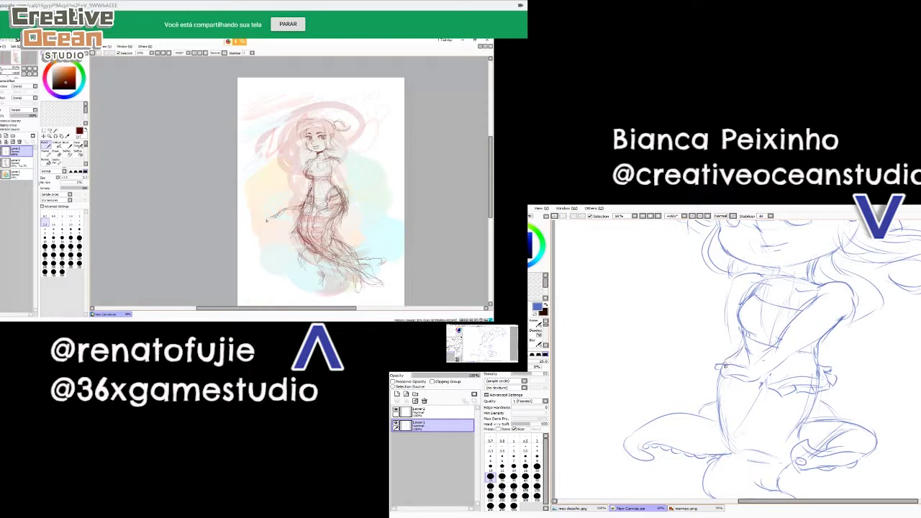
key("ctrl+z")
key("ctrl+z")
key("ctrl+z")
key("ctrl+z")
key("ctrl+z")
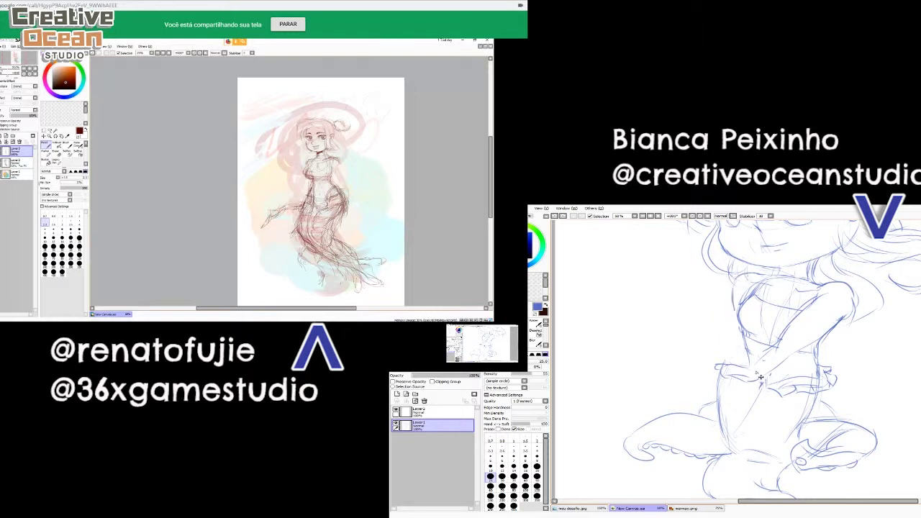
- Undo the crossing arm and hand strokes back to the full skirt ruffle and redraw the arm along the body's side
key("ctrl+z")
key("ctrl+z")
key("ctrl+z")
key("ctrl+z")
key("ctrl+z")
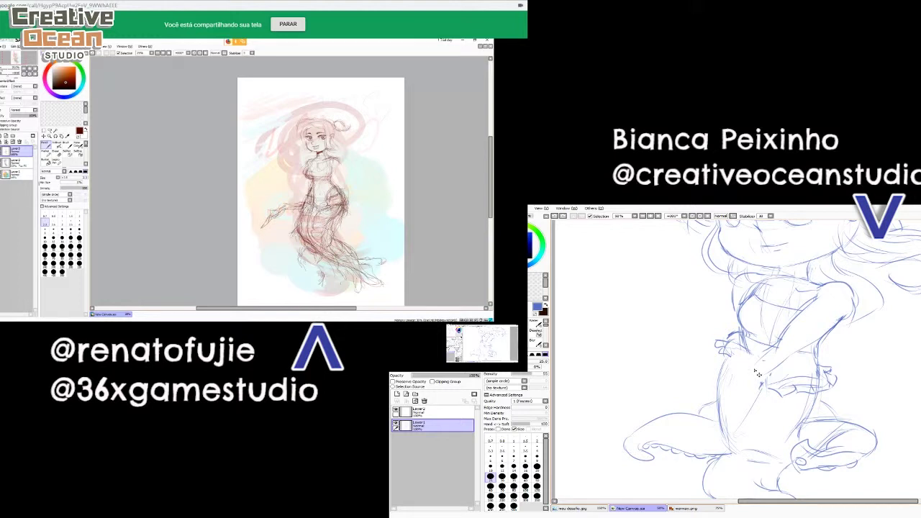
key("ctrl+z")
key("ctrl+z")
mouse_move(824, 300)
left_mouse_down()
mouse_move(803, 316)
mouse_move(850, 296)
mouse_move(771, 365)
left_mouse_up()
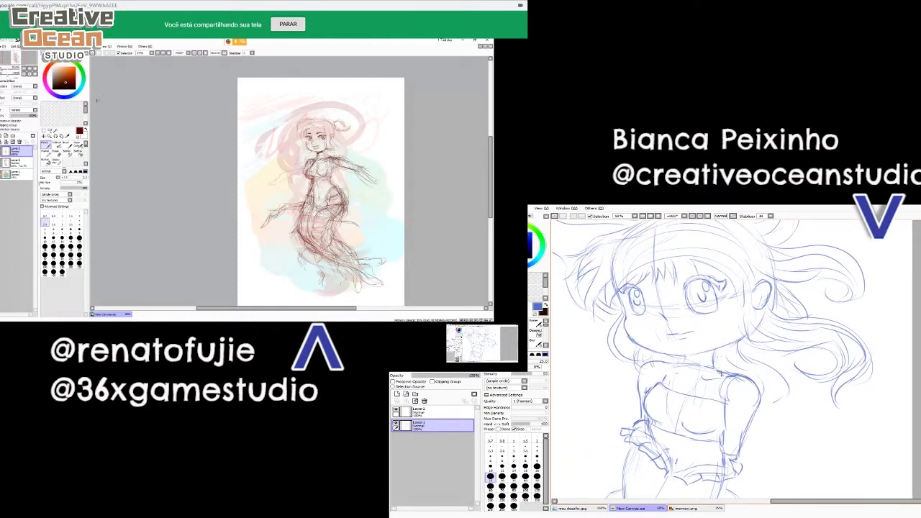
key("ctrl+t")
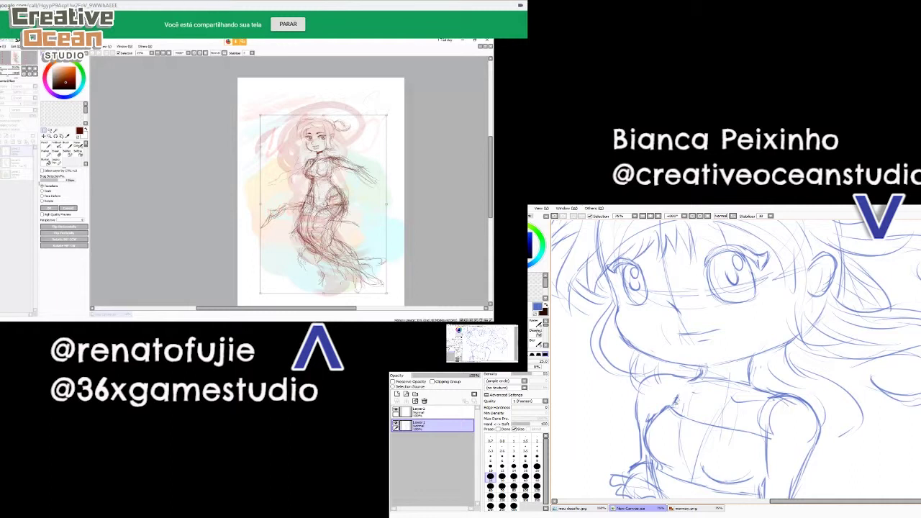
left_click(69, 46)
key("e")
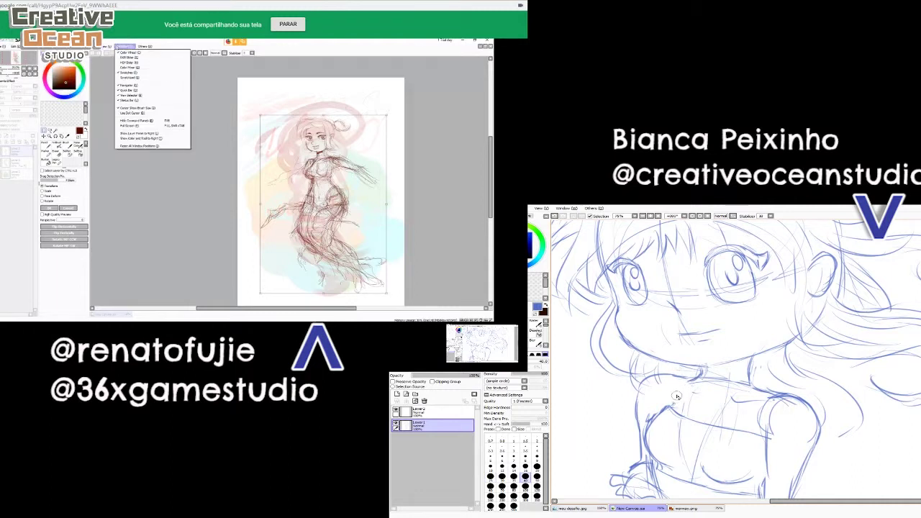
key("n")
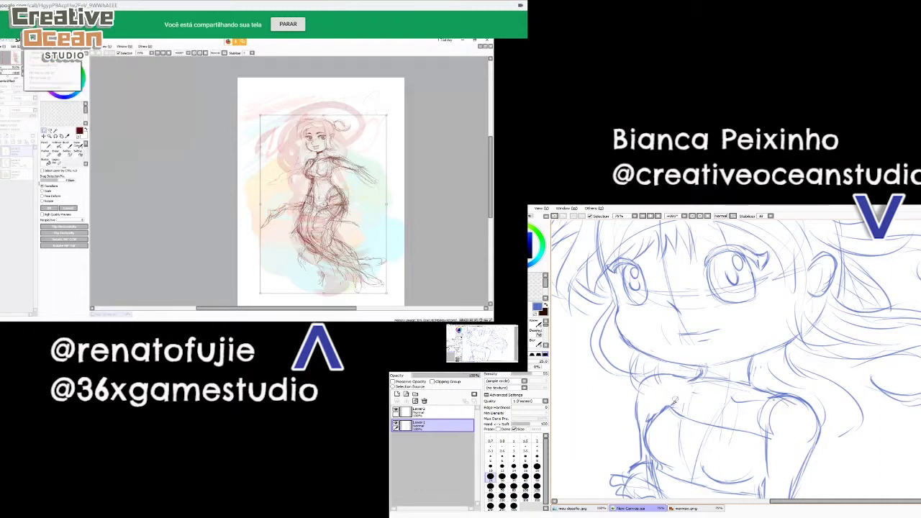
mouse_move(2, 48)
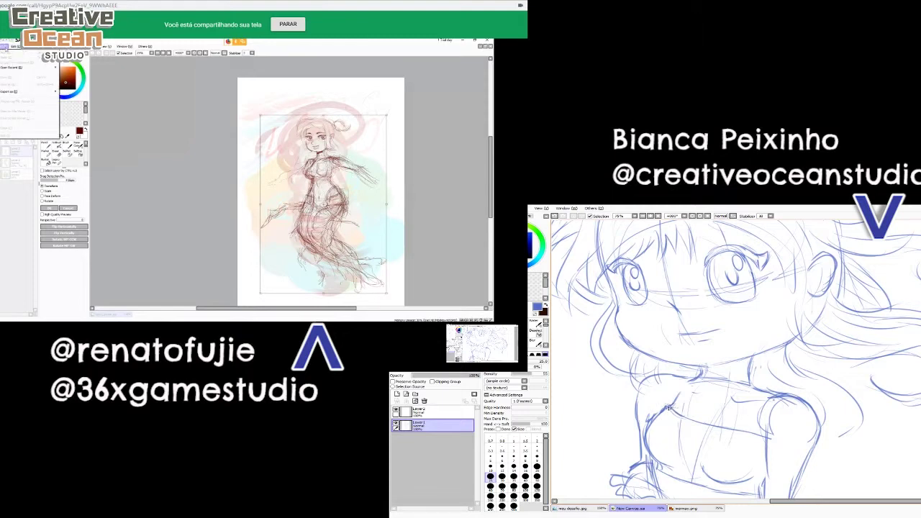
- Refine the lines at the base of the chibi's neck and erase stray strokes around them
left_click_drag(688, 391, 707, 371)
key("e")
key("[")
key("[")
key("[")
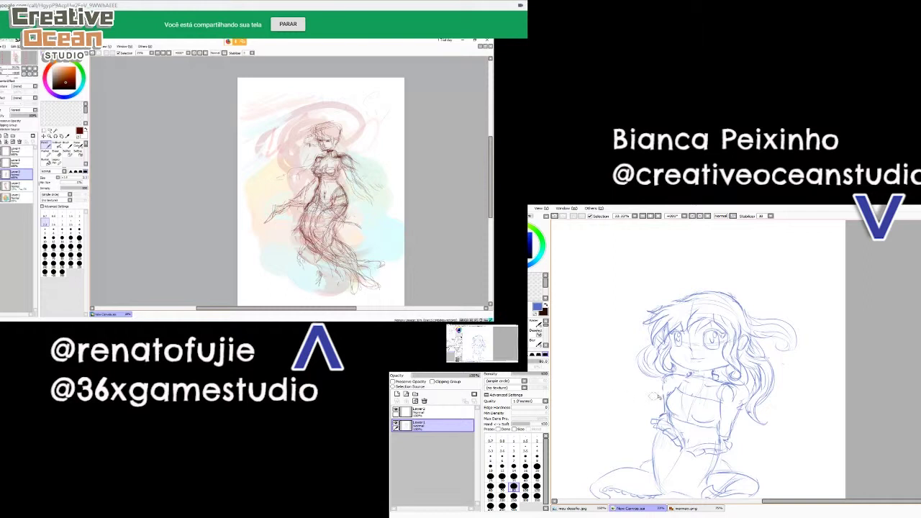
- Reduce the brush size and start outlining the upper lash line of the chibi's right-side eye
mouse_move(614, 408)
left_mouse_down()
mouse_move(704, 354)
mouse_move(710, 370)
left_mouse_up()
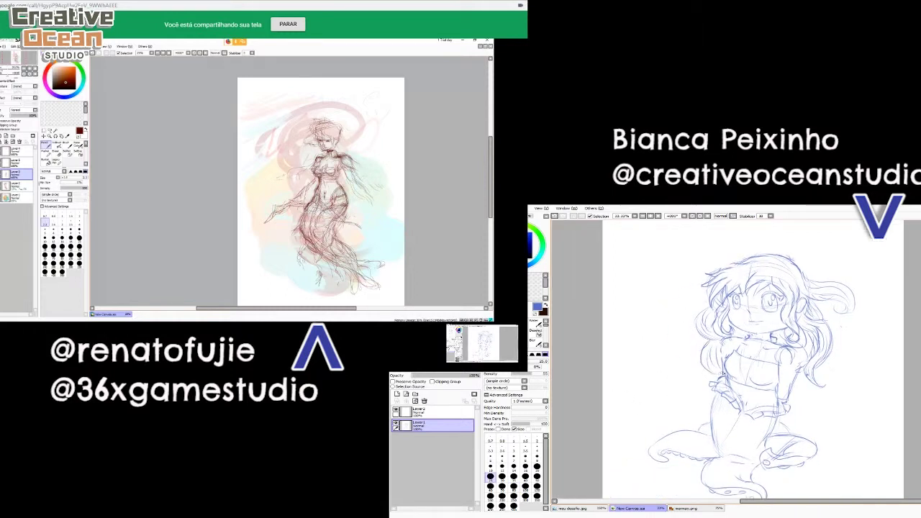
scroll(716, 342, "up", 3)
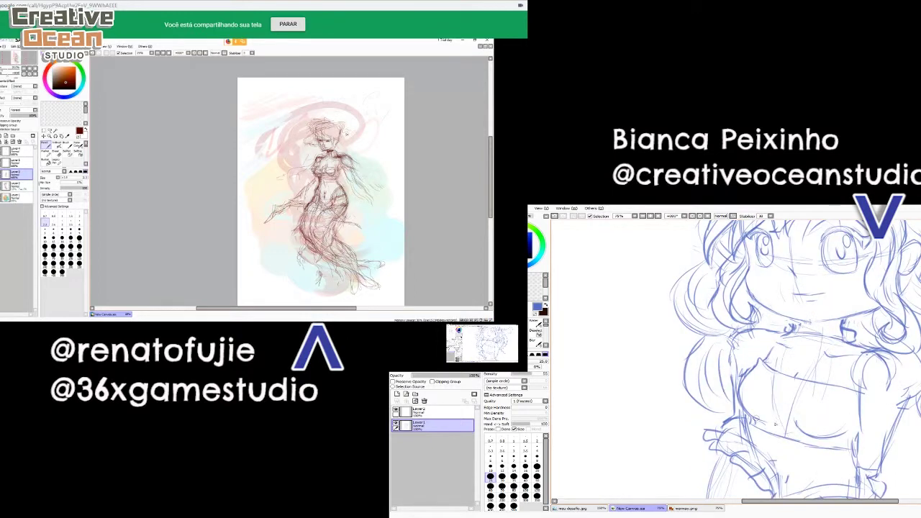
left_click_drag(756, 416, 702, 444)
scroll(706, 449, "up", 2)
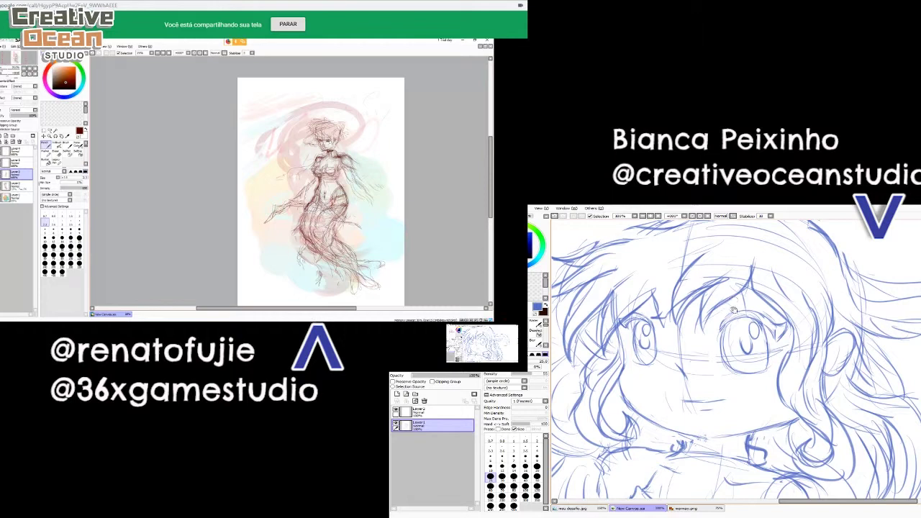
scroll(716, 336, "up", 1)
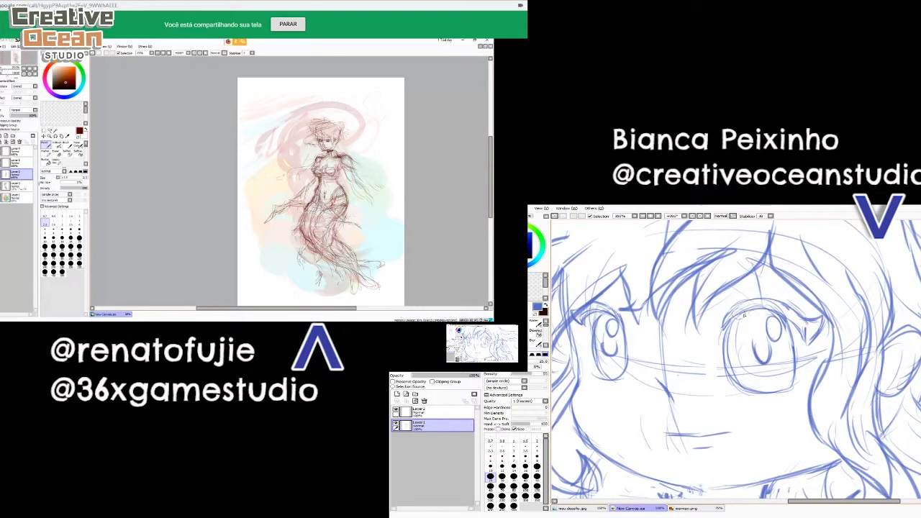
key("bracketright")
key("bracketleft")
key("bracketleft")
key("bracketleft")
key("bracketleft")
key("bracketleft")
left_click_drag(723, 318, 738, 314)
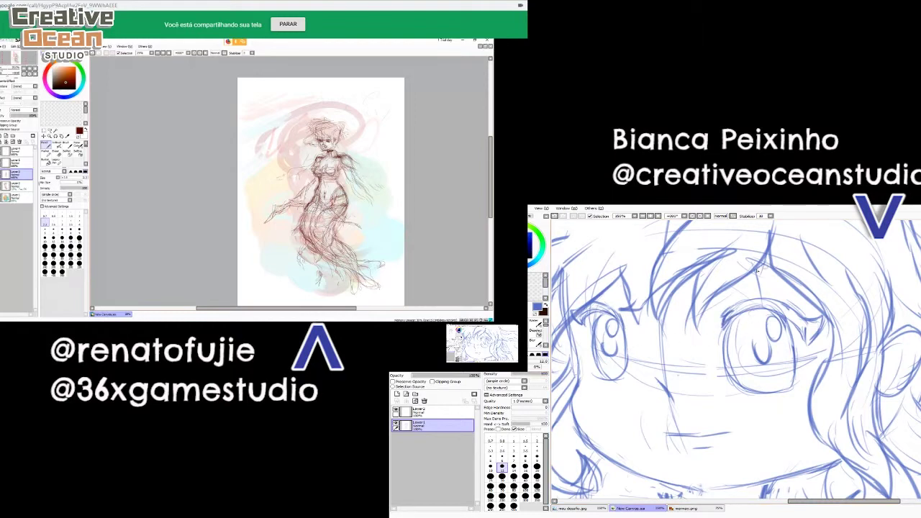
- Thicken the right-side eye's upper eyelash into a solid blue band with a flared outer corner, using a larger brush
key("bracketright")
key("bracketright")
mouse_move(744, 309)
left_mouse_down()
mouse_move(791, 311)
mouse_move(755, 315)
mouse_move(789, 320)
mouse_move(807, 343)
mouse_move(823, 322)
mouse_move(806, 326)
mouse_move(812, 337)
mouse_move(825, 322)
mouse_move(806, 342)
left_mouse_up()
mouse_move(728, 318)
left_mouse_down()
mouse_move(721, 321)
mouse_move(736, 308)
mouse_move(767, 306)
mouse_move(800, 324)
mouse_move(777, 307)
mouse_move(784, 308)
mouse_move(743, 298)
mouse_move(720, 315)
left_mouse_up()
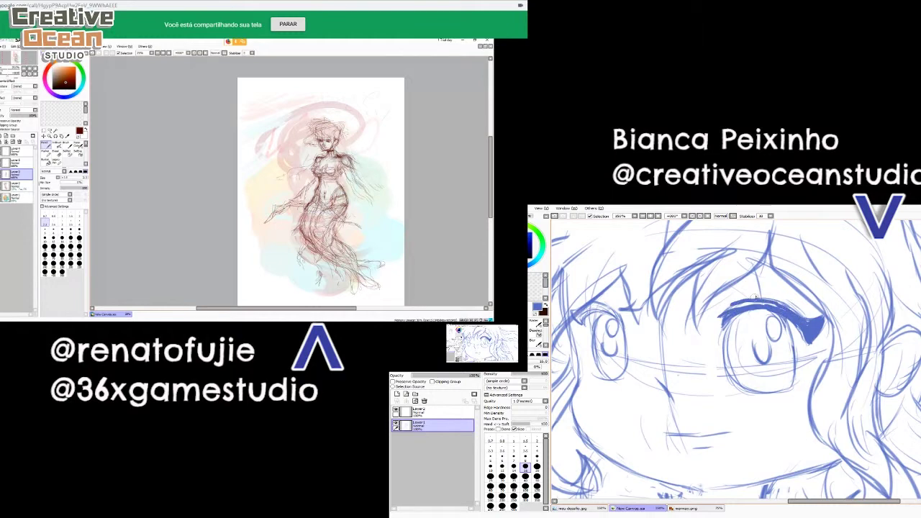
key("ctrl+z")
mouse_move(728, 315)
left_mouse_down()
mouse_move(764, 302)
mouse_move(742, 309)
mouse_move(784, 309)
mouse_move(773, 310)
mouse_move(815, 326)
mouse_move(776, 307)
mouse_move(717, 322)
left_mouse_up()
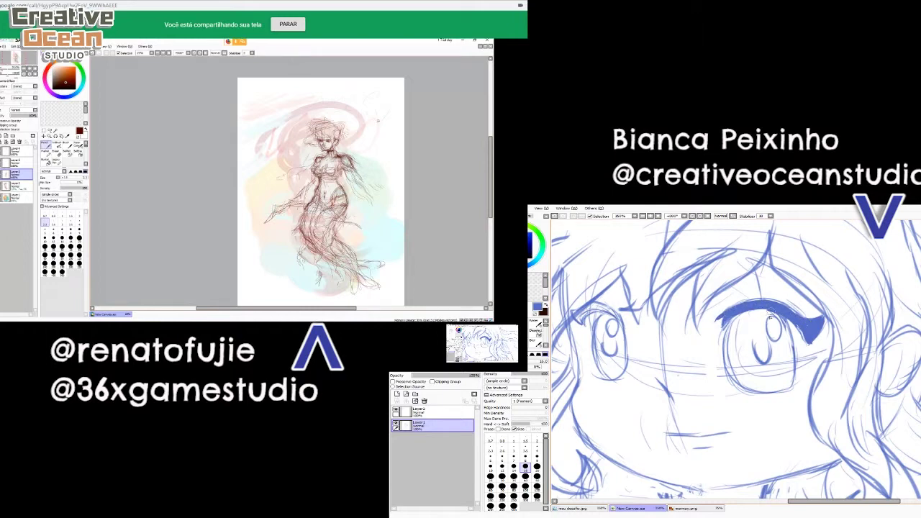
- Lasso the iris of the right-side eye, scale it down slightly under the eyelash and deselect it
key("space")
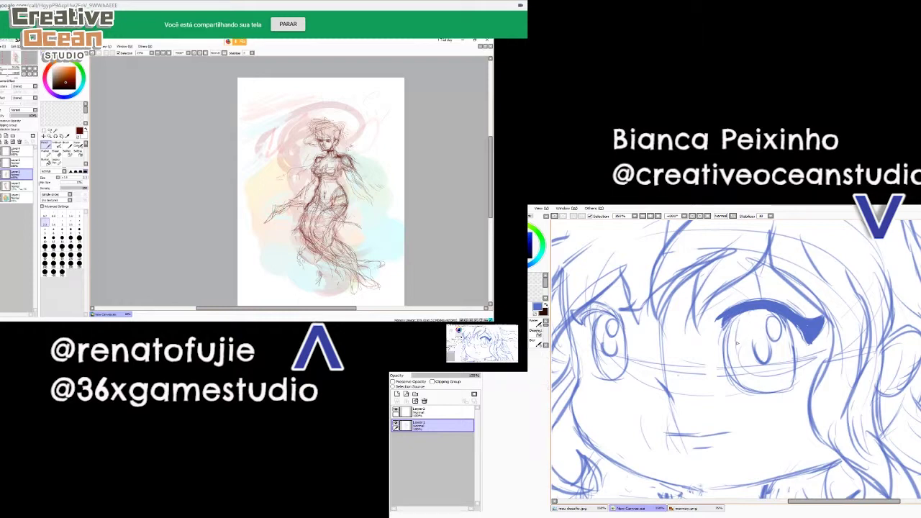
mouse_move(718, 335)
left_mouse_down()
mouse_move(757, 401)
mouse_move(775, 405)
mouse_move(800, 382)
left_mouse_up()
left_click_drag(742, 323, 714, 340)
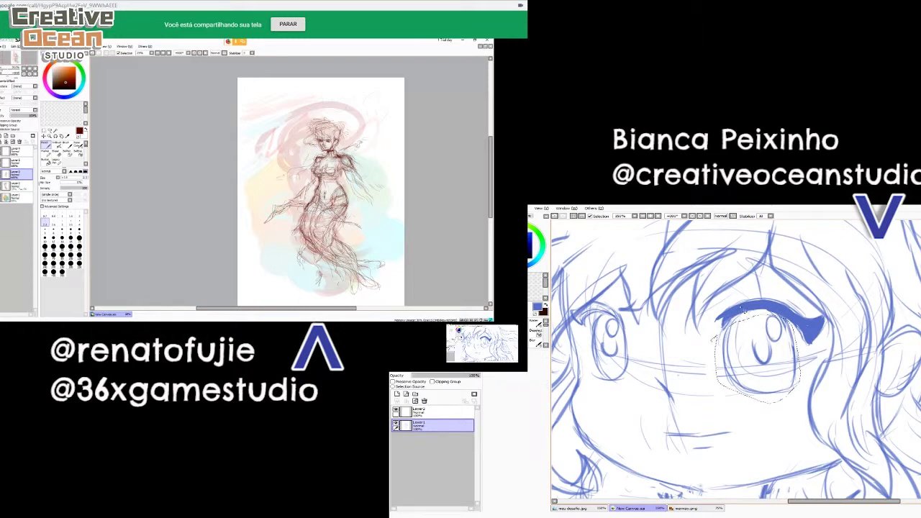
key("ctrl+t")
mouse_move(800, 400)
left_mouse_down()
mouse_move(788, 375)
mouse_move(798, 376)
left_mouse_up()
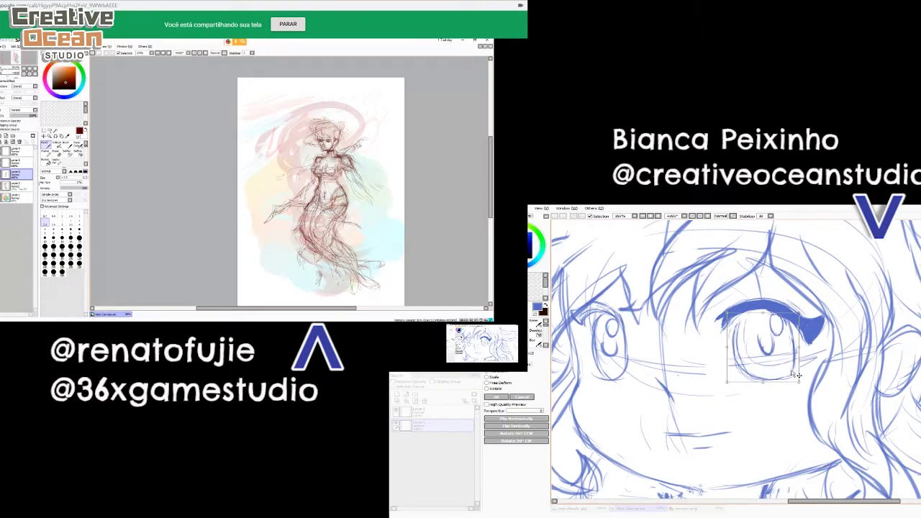
scroll(798, 375, "down", 2)
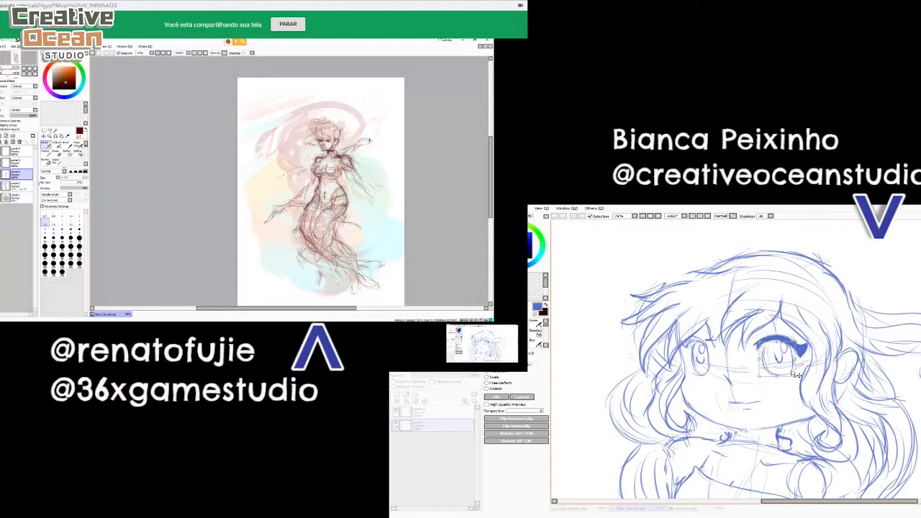
key("Return")
scroll(797, 375, "up", 2)
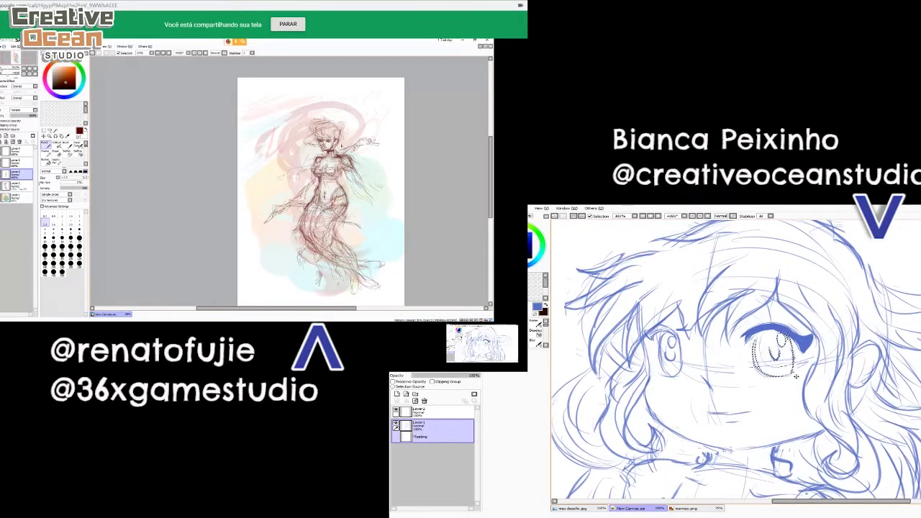
key("ctrl+d")
- Lasso the iris of the left-side eye and scale it down slightly to match the other eye
mouse_move(688, 387)
left_mouse_down()
mouse_move(720, 382)
mouse_move(683, 392)
left_mouse_up()
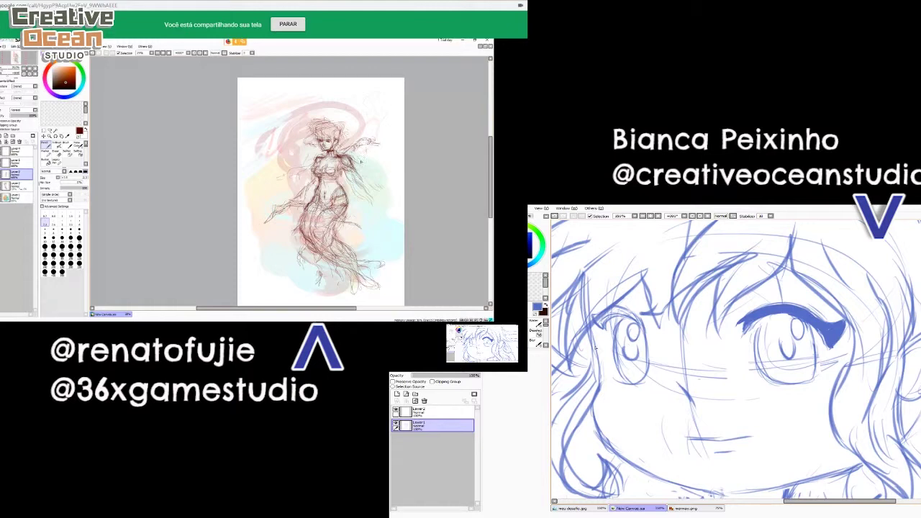
mouse_move(604, 377)
left_mouse_down()
mouse_move(635, 396)
mouse_move(662, 365)
mouse_move(646, 330)
left_mouse_up()
left_click_drag(608, 368, 627, 363)
key("ctrl+t")
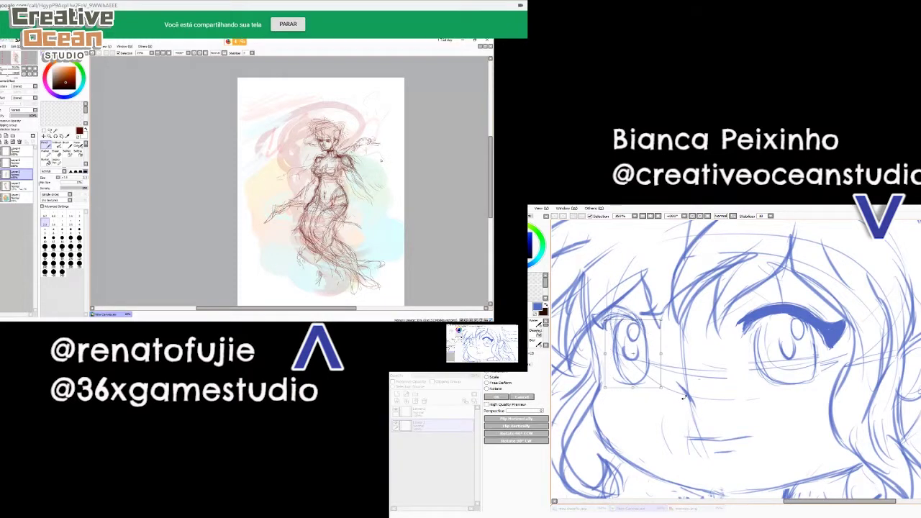
left_click_drag(661, 389, 646, 366)
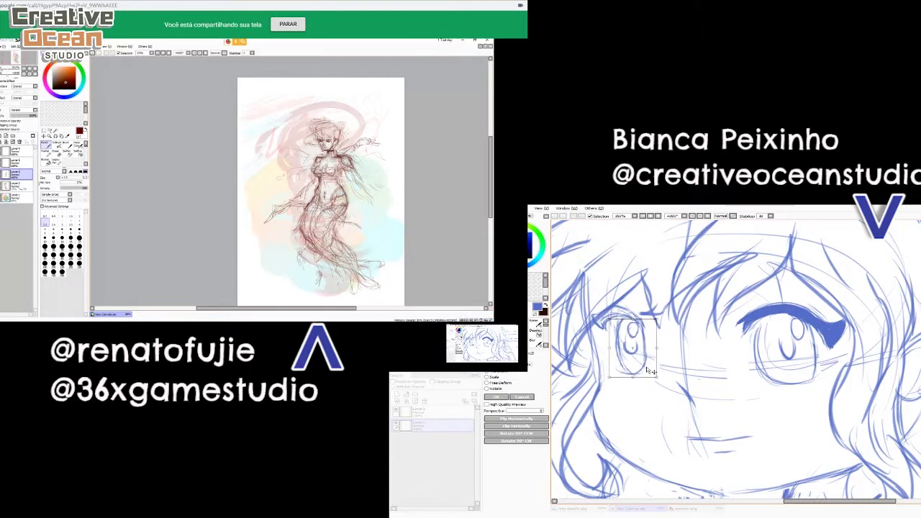
scroll(648, 371, "down", 3)
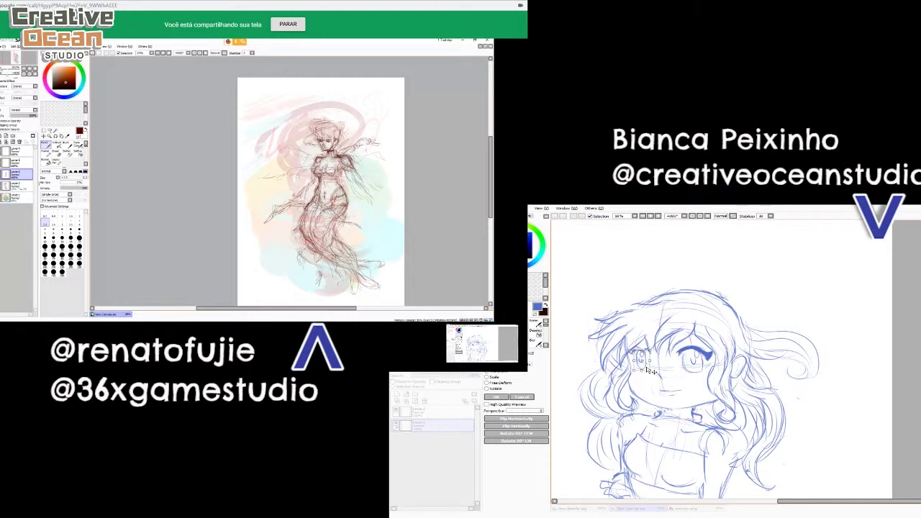
key("Return")
scroll(650, 371, "up", 3)
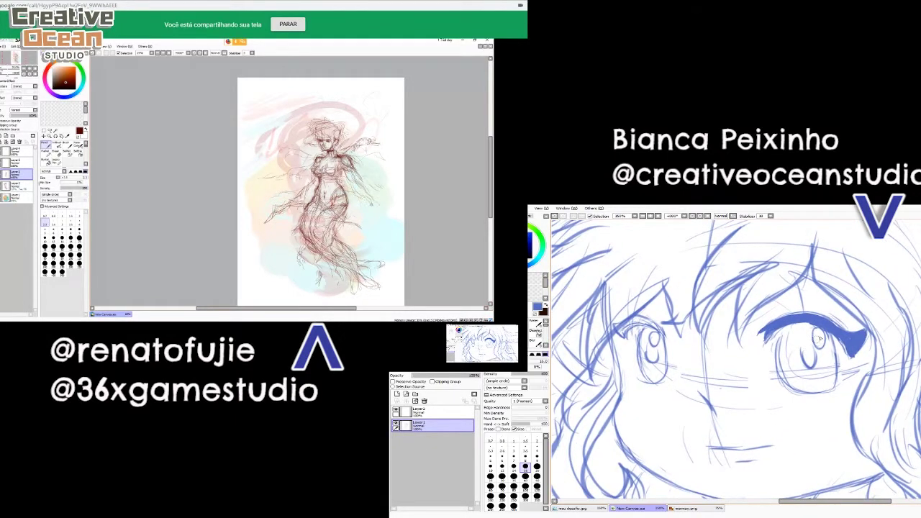
- Draw a thick solid upper eyelash over the left-side eye, with a pointed outer corner
left_click_drag(854, 341, 792, 343)
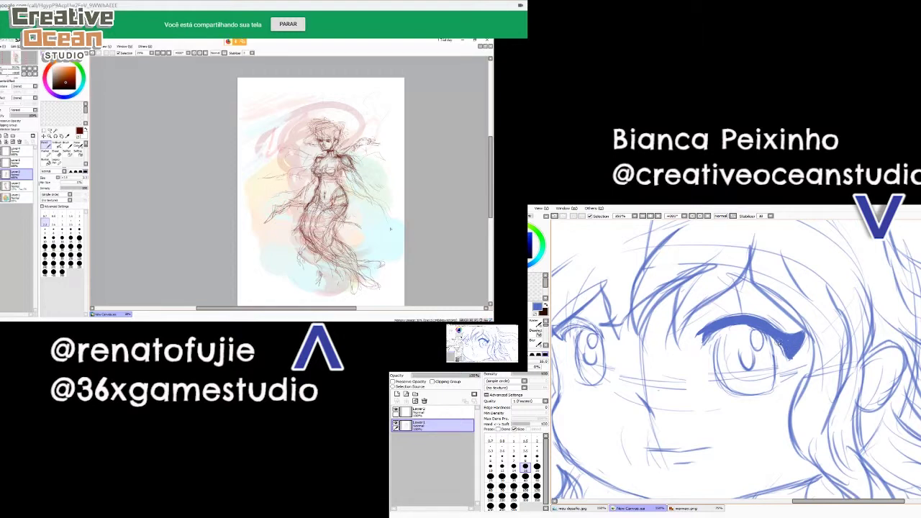
left_click_drag(777, 332, 833, 377)
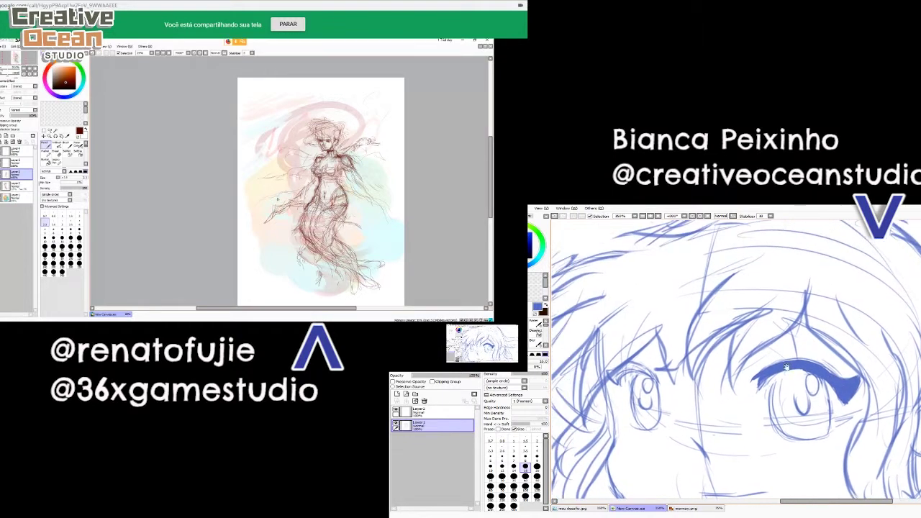
left_click_drag(609, 371, 615, 382)
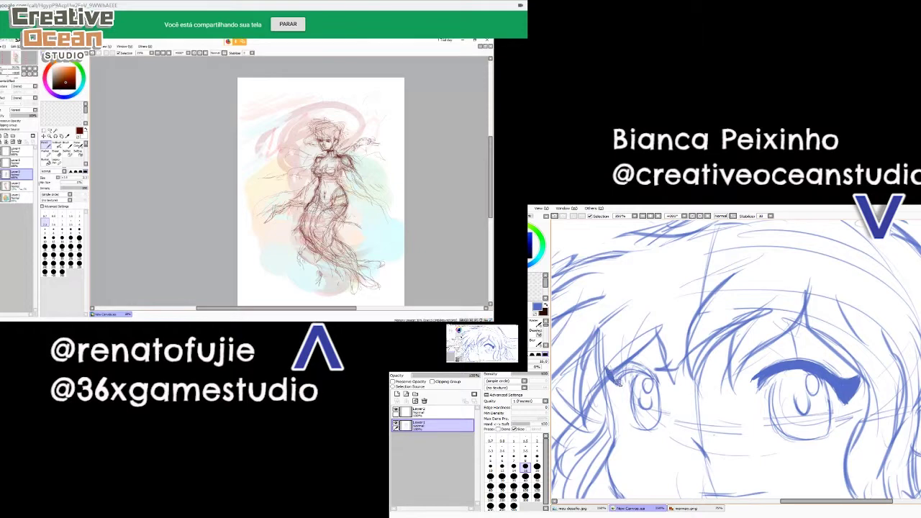
mouse_move(623, 375)
left_mouse_down()
mouse_move(615, 373)
mouse_move(631, 366)
left_mouse_up()
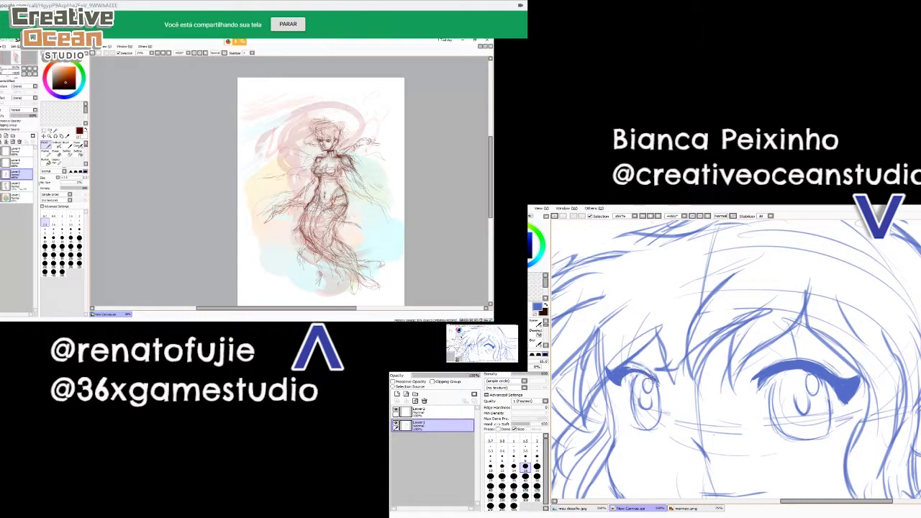
mouse_move(654, 377)
left_mouse_down()
mouse_move(640, 365)
mouse_move(622, 369)
left_mouse_up()
left_click_drag(723, 403, 717, 381)
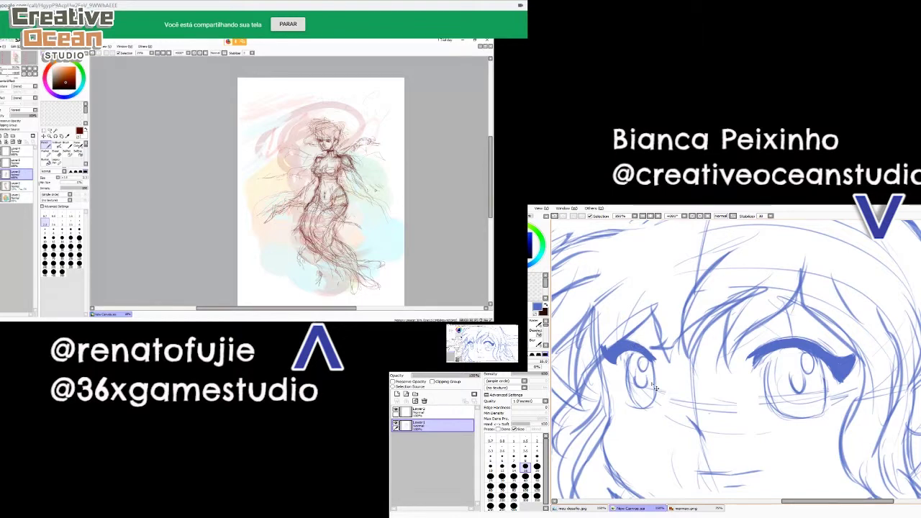
- Move the full-figure mermaid sketch layer up and left over its painted background and apply a free transform to it
key("h")
scroll(655, 387, "up", 1)
left_click_drag(653, 382, 683, 367)
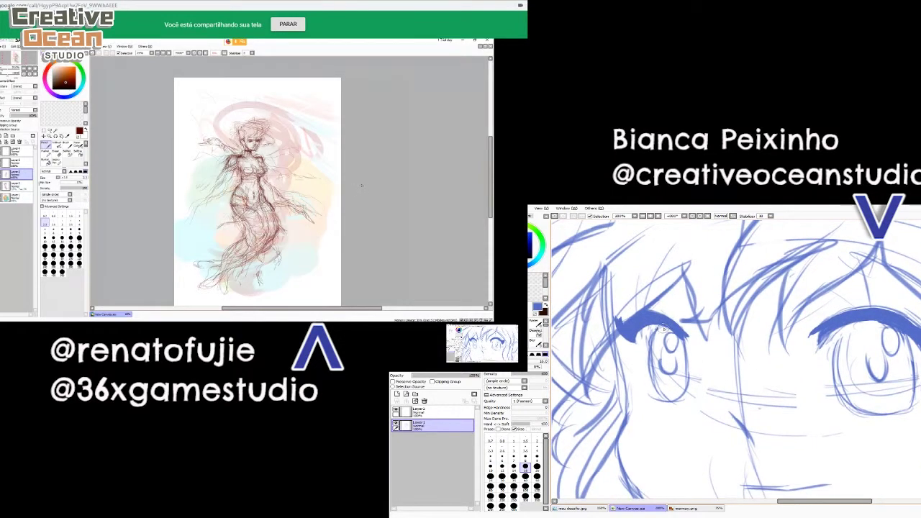
scroll(362, 186, "left", 2)
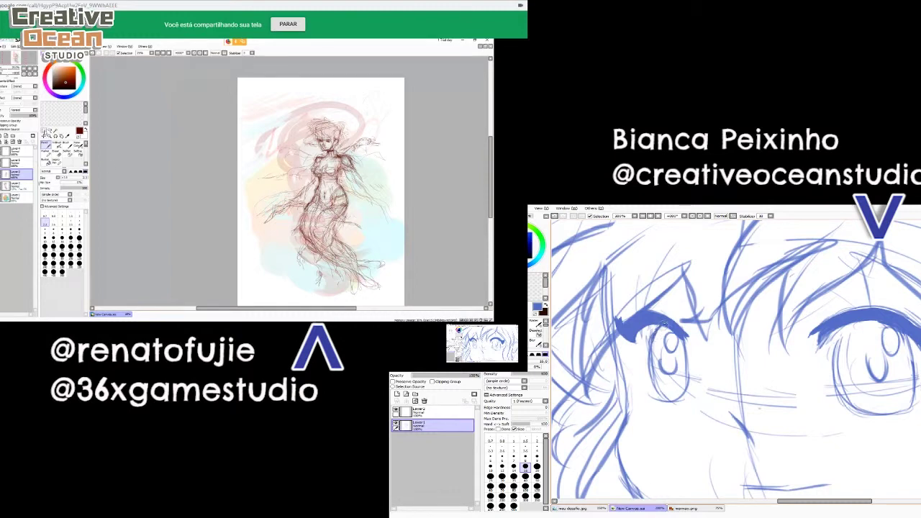
left_click(44, 136)
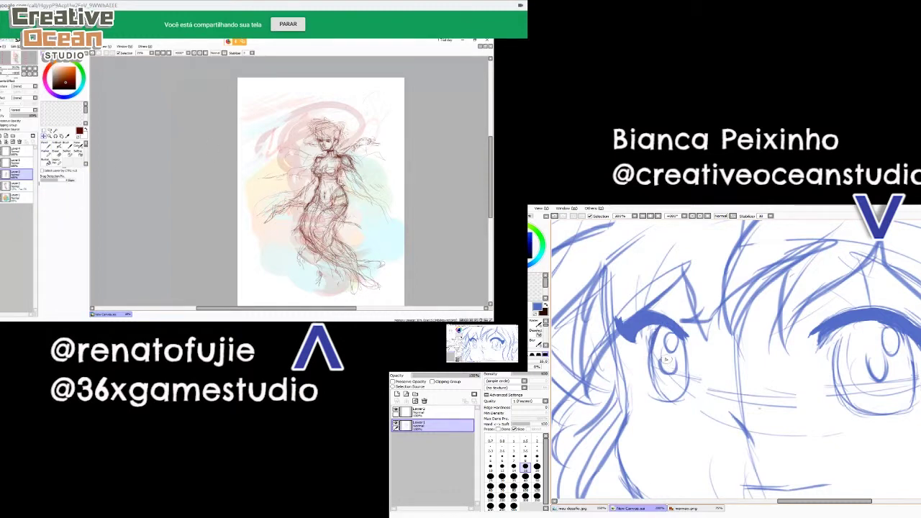
left_click_drag(342, 183, 334, 182)
left_click_drag(662, 360, 667, 372)
left_click_drag(334, 182, 329, 182)
left_click_drag(666, 373, 675, 366)
left_click_drag(329, 181, 330, 183)
mouse_move(742, 400)
left_mouse_down()
mouse_move(661, 411)
mouse_move(611, 434)
mouse_move(741, 398)
left_mouse_up()
left_click_drag(330, 184, 336, 178)
mouse_move(742, 398)
left_mouse_down()
mouse_move(747, 412)
mouse_move(758, 393)
left_mouse_up()
mouse_move(722, 359)
left_mouse_down()
mouse_move(711, 377)
mouse_move(722, 358)
left_mouse_up()
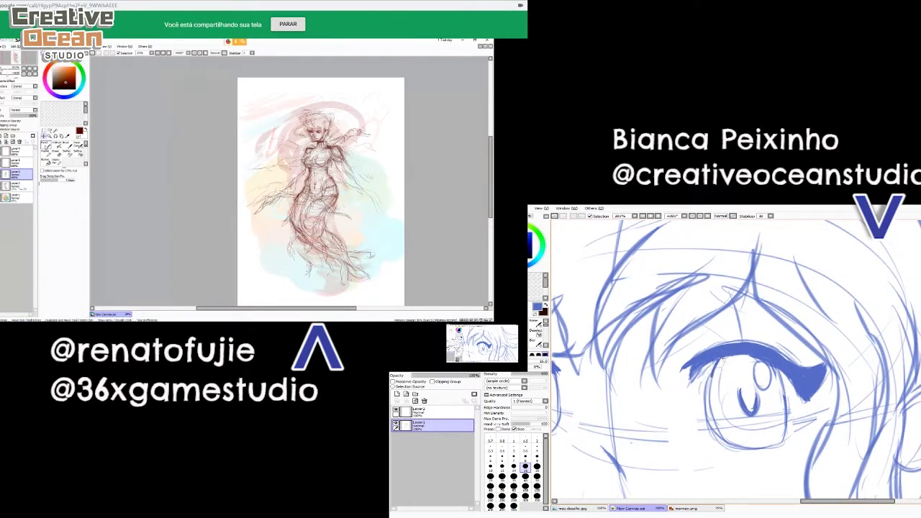
key("ctrl+t")
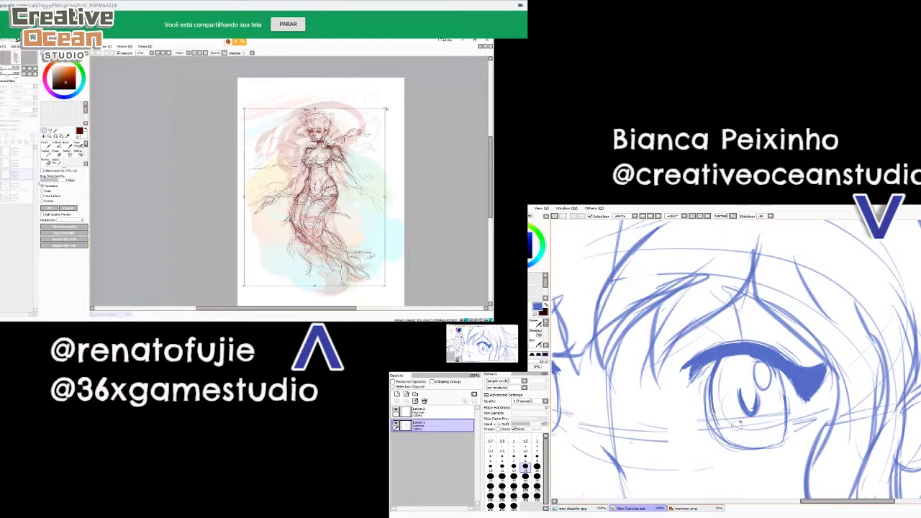
key("Return")
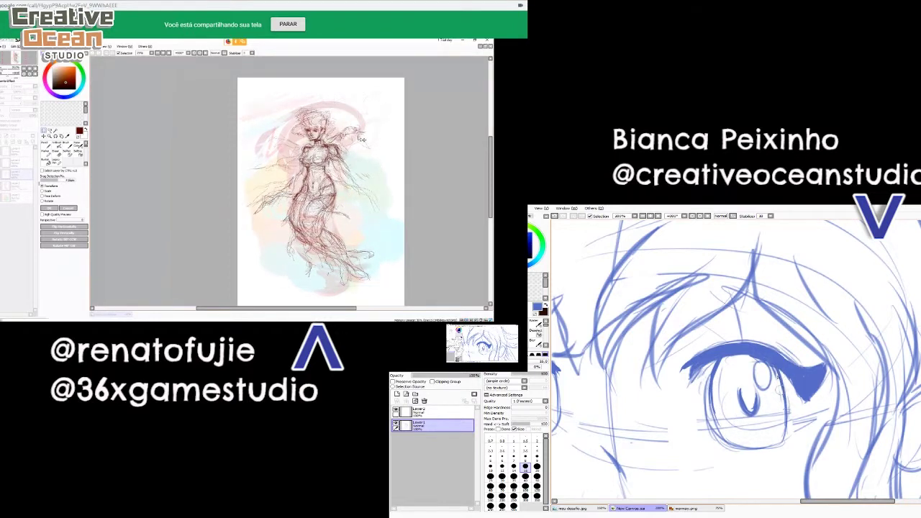
- Examine both lashed eyes in proportion to the whole face, hair and upper body
left_click_drag(685, 407, 761, 383)
left_click_drag(782, 333, 756, 360)
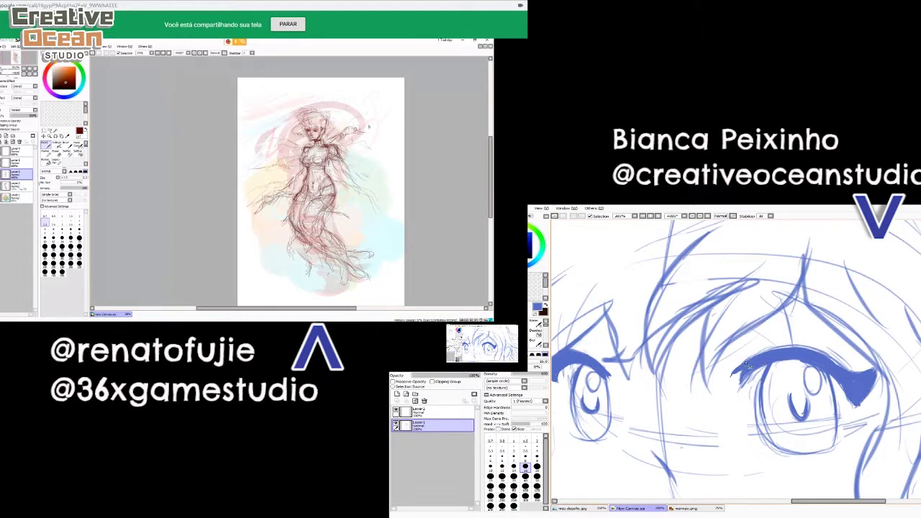
scroll(749, 364, "down", 2)
scroll(747, 364, "down", 2)
scroll(747, 363, "up", 2)
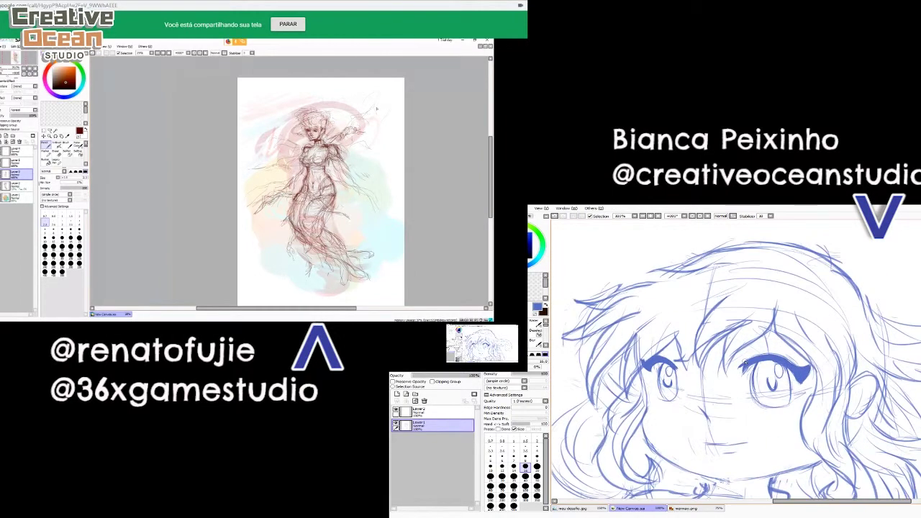
left_click_drag(802, 475, 810, 433)
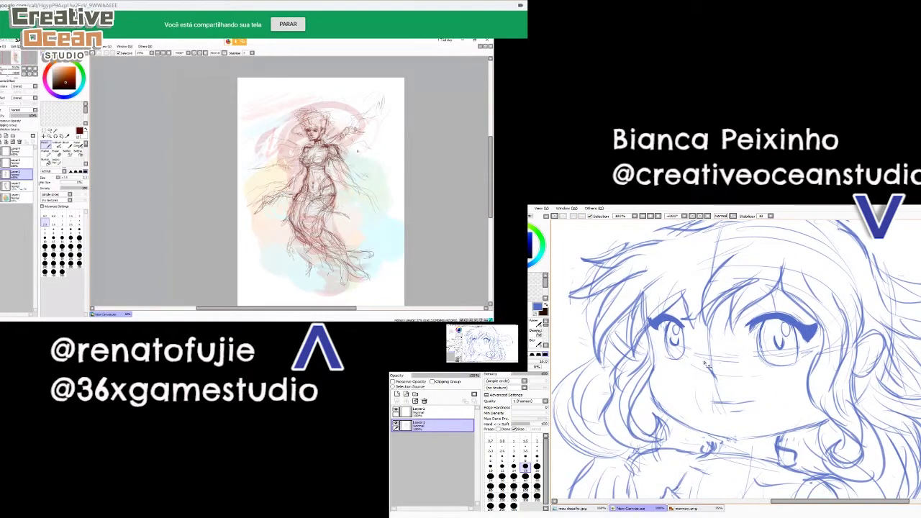
scroll(705, 365, "down", 5)
scroll(709, 366, "up", 5)
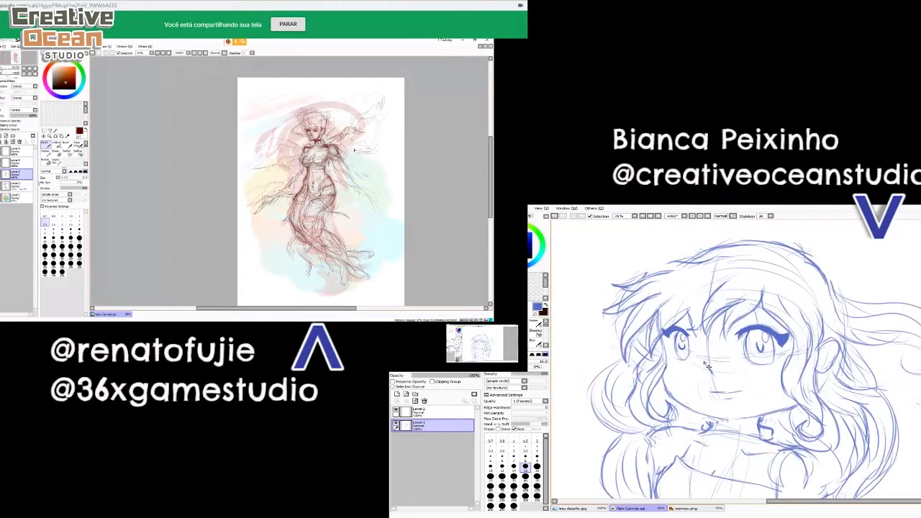
scroll(734, 414, "down", 2)
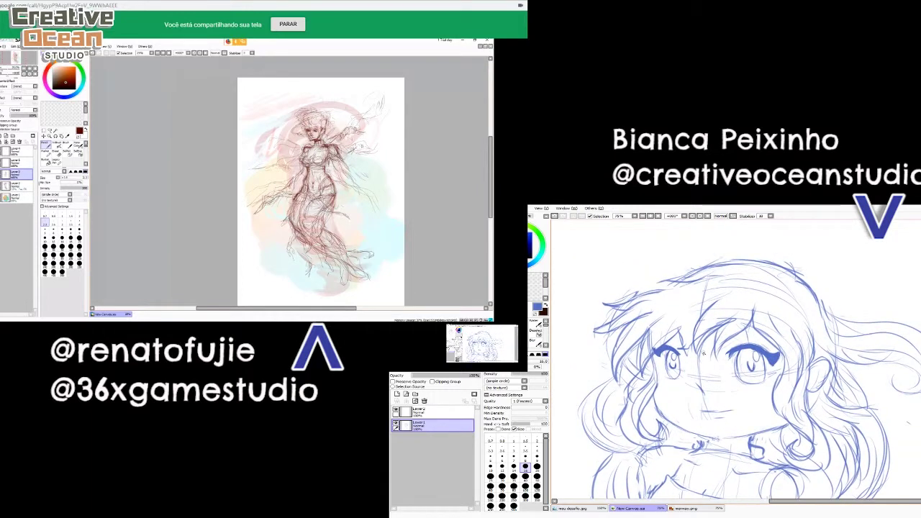
- Erase rough lines around the chibi girl's chin and return to the small sketching brush
key("ctrl")
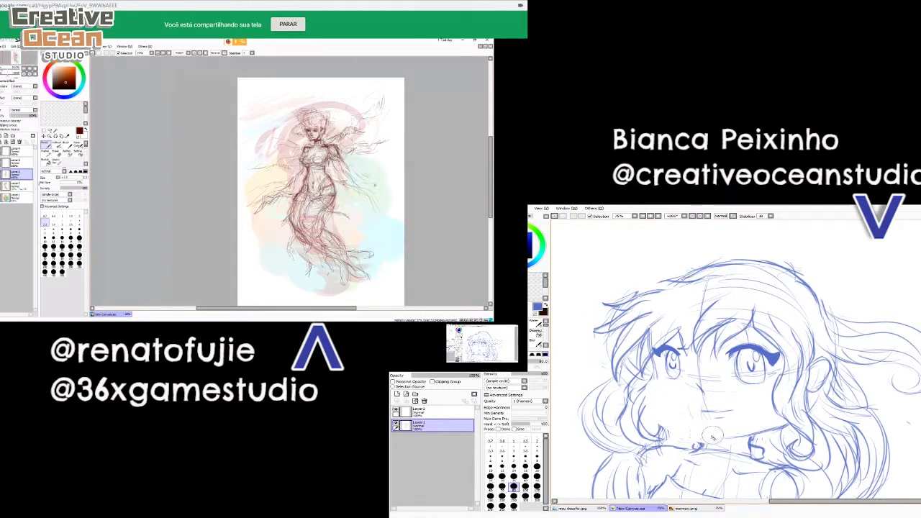
key("bracketleft")
key("bracketleft")
key("bracketleft")
key("bracketleft")
key("bracketleft")
key("bracketleft")
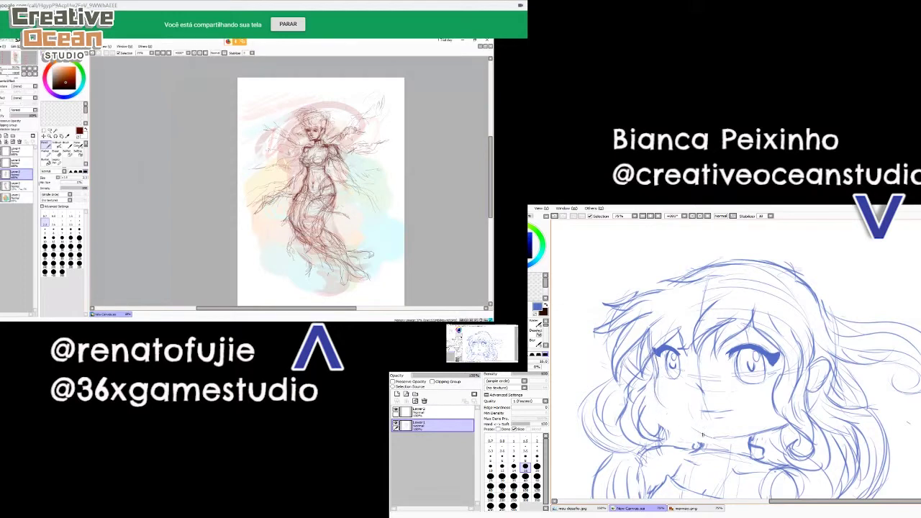
- Clean up the left-side cheek and redraw the jaw line as a smooth curve down to the chin
key("e")
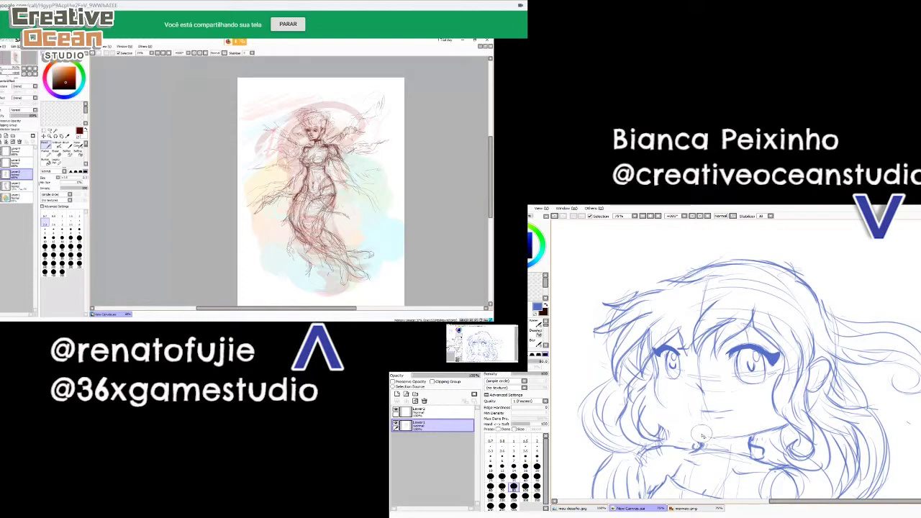
key("[")
key("[")
key("[")
key("[")
key("[")
key("[")
key("[")
key("[")
key("[")
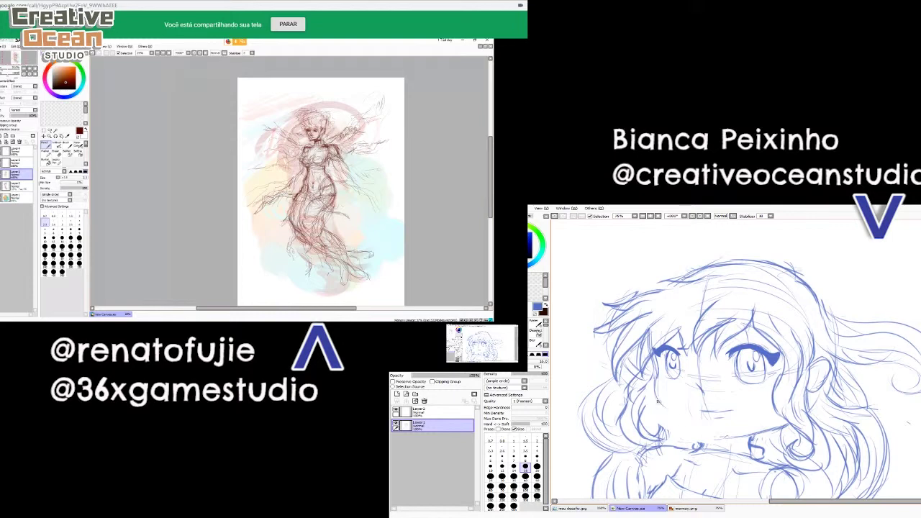
key("]")
key("]")
key("[")
key("[")
left_click_drag(678, 423, 696, 433)
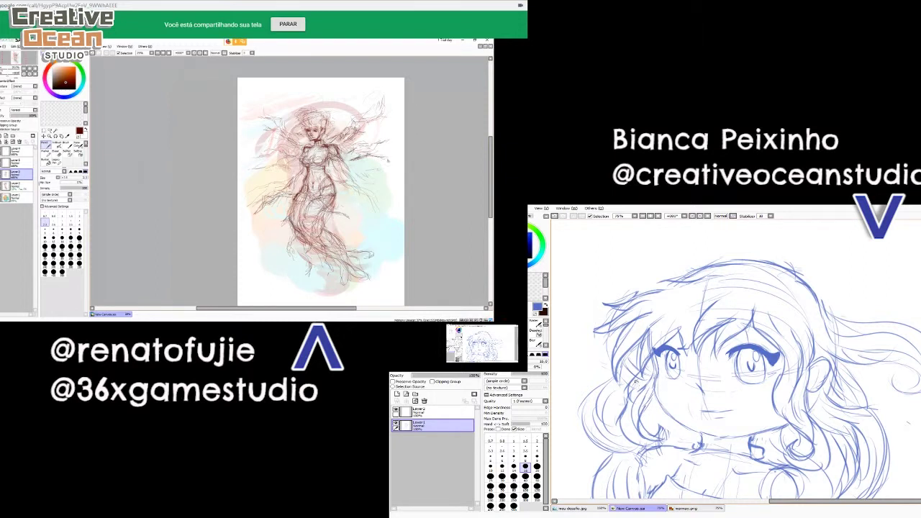
- Erase the rough choker and construction lines across the neck and upper chest, between the two hair curls
scroll(681, 416, "down", 2)
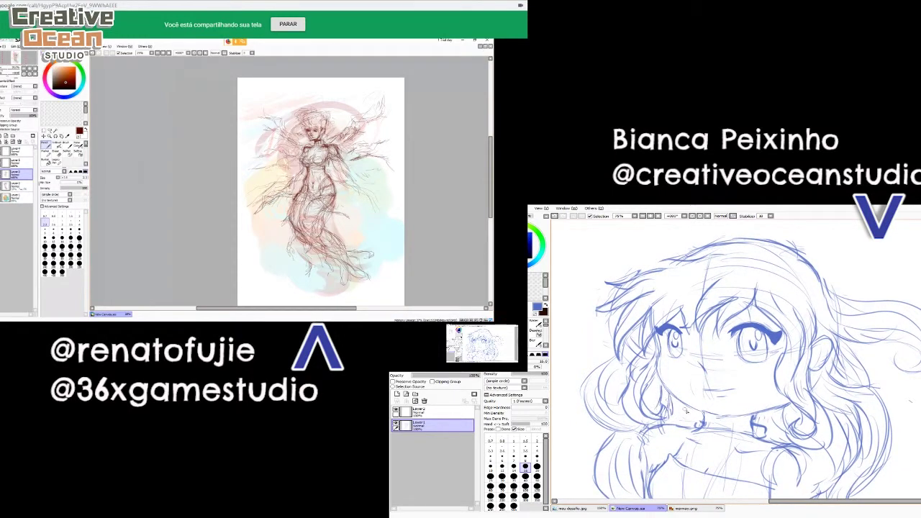
left_click_drag(727, 409, 688, 414)
key("e")
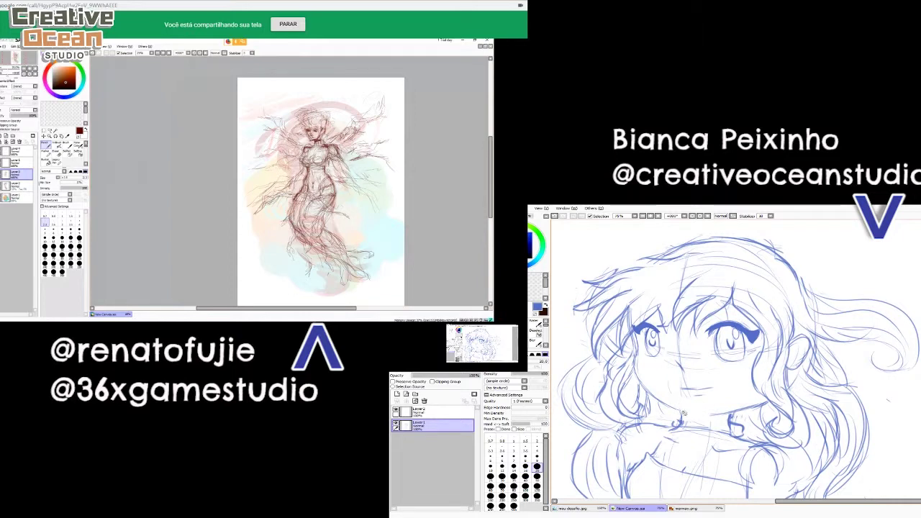
key("[")
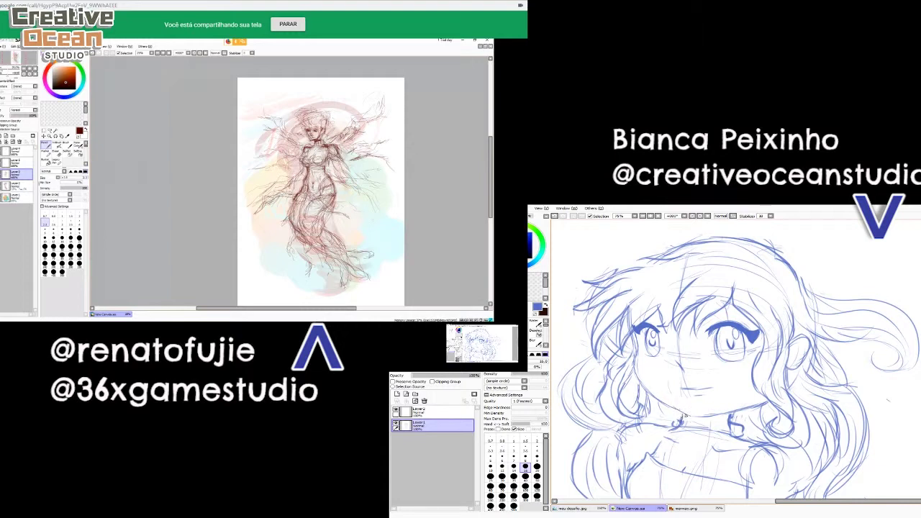
left_click_drag(696, 438, 708, 414)
key("]")
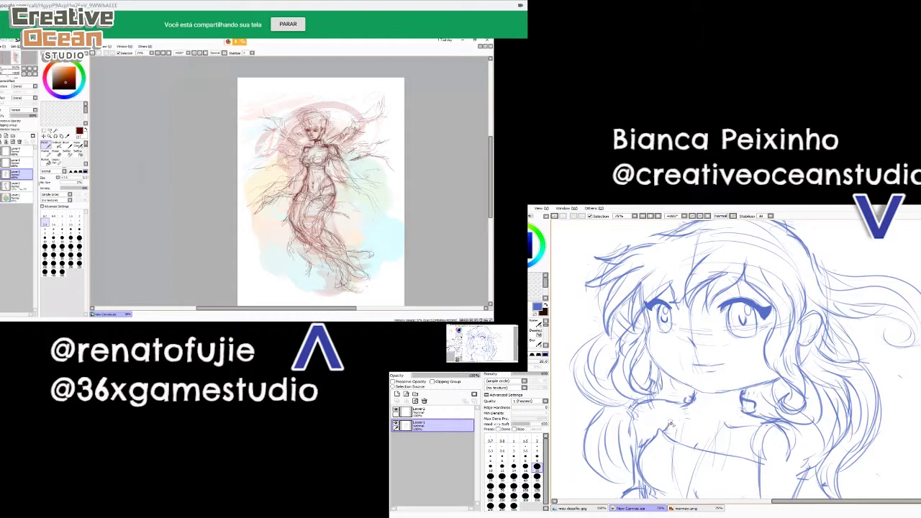
- Redraw the left-side shoulder line beneath the hair curl and erase its excess strokes
key("bracketleft")
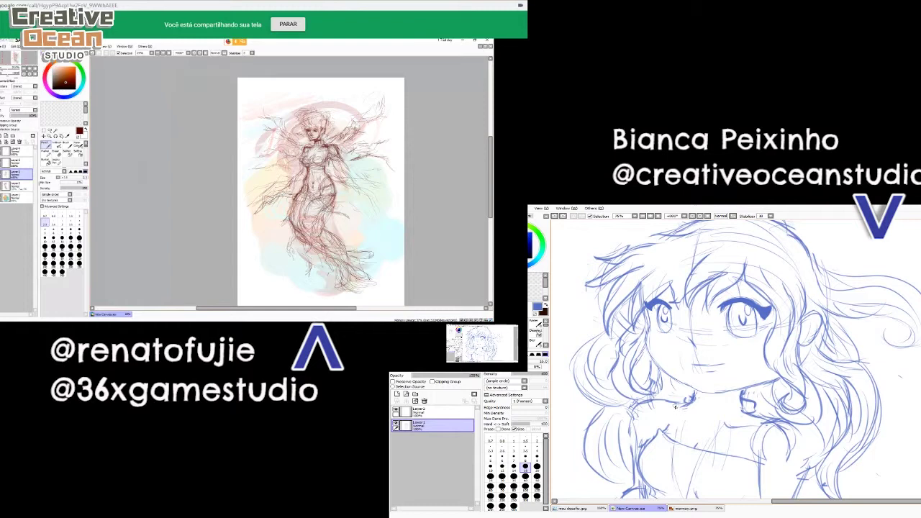
left_click_drag(678, 429, 703, 415)
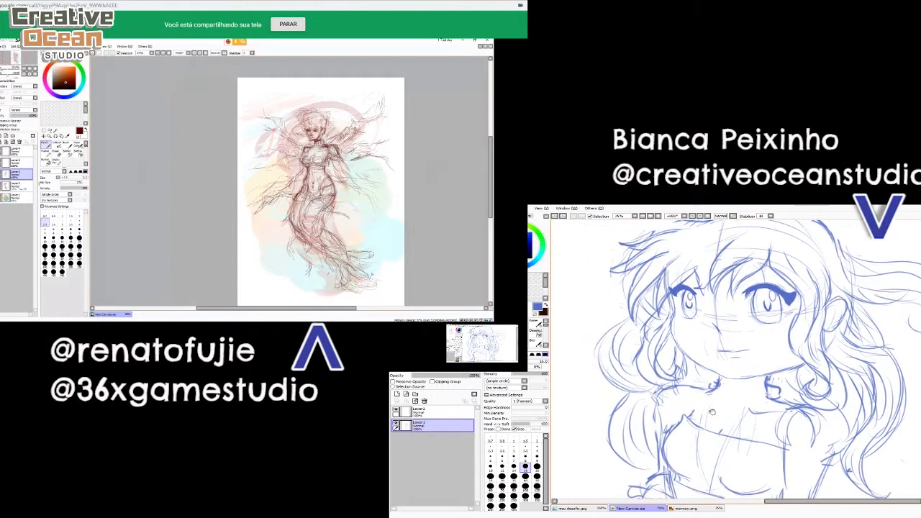
key("e")
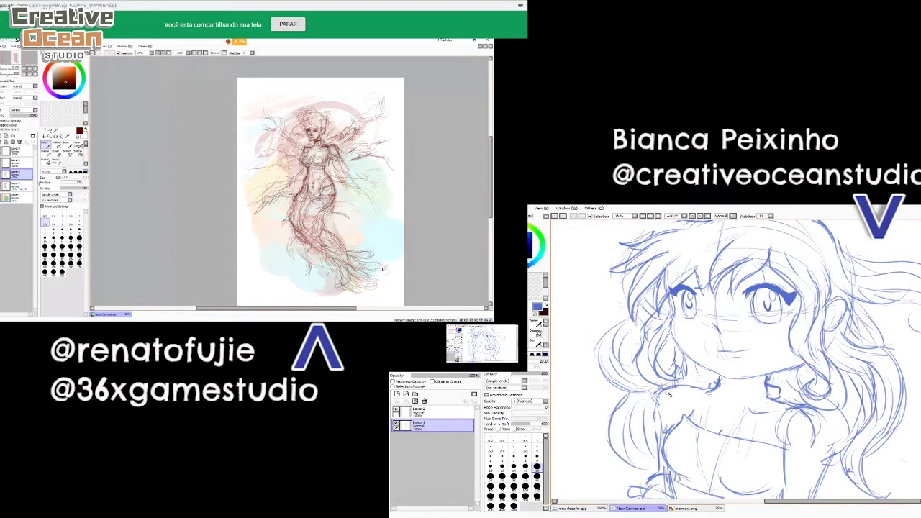
left_click_drag(667, 394, 683, 389)
key("bracketleft")
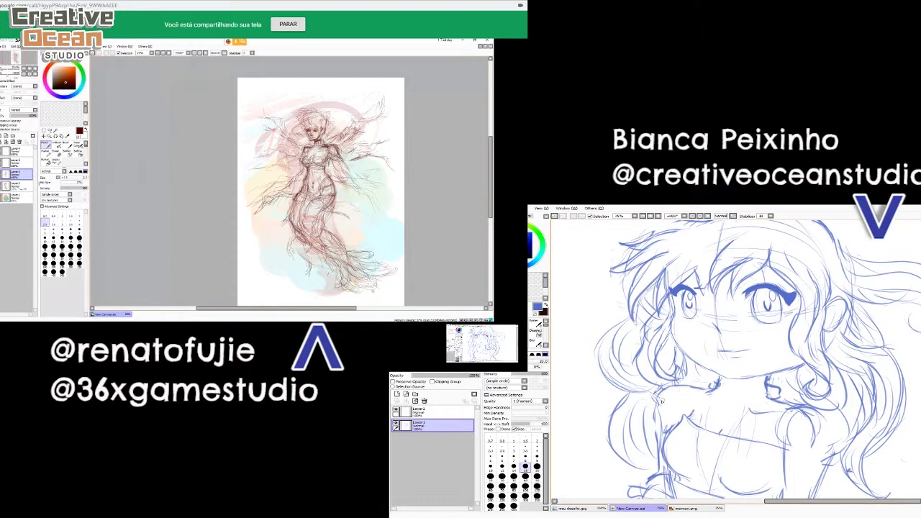
mouse_move(703, 390)
left_mouse_down()
mouse_move(717, 394)
mouse_move(718, 381)
mouse_move(692, 391)
mouse_move(680, 381)
mouse_move(678, 393)
mouse_move(665, 384)
mouse_move(665, 366)
left_mouse_up()
scroll(678, 378, "up", 1)
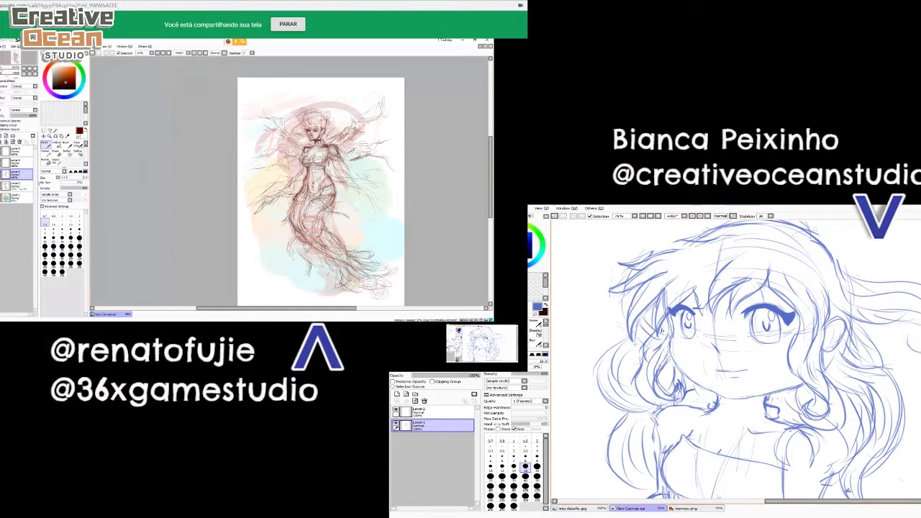
- Refine the wavy hair lock framing the left side of the face with extra strand lines
key("bracketright")
key("bracketleft")
mouse_move(673, 355)
left_mouse_down()
mouse_move(672, 332)
mouse_move(645, 340)
left_mouse_up()
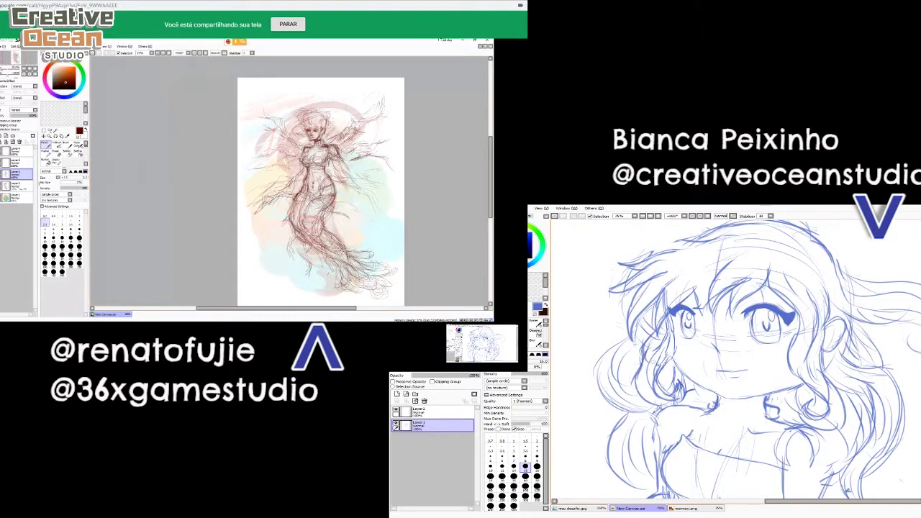
scroll(691, 384, "down", 3)
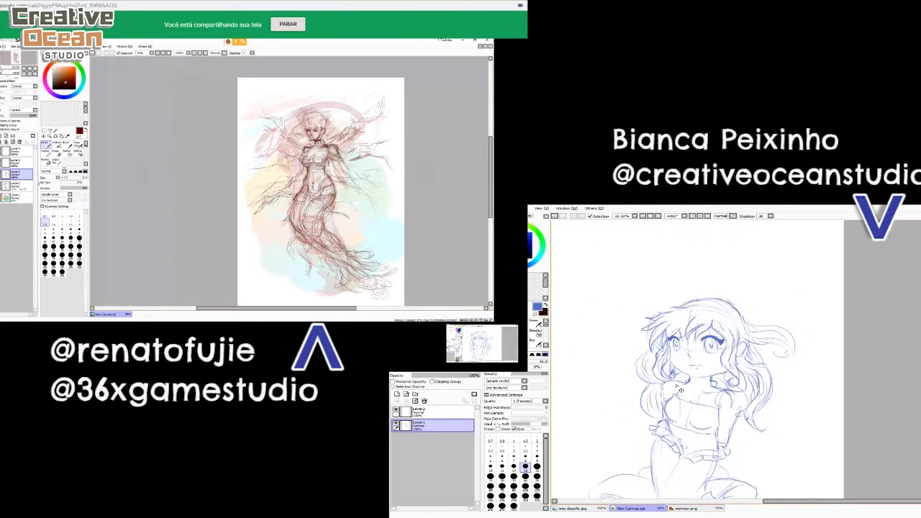
scroll(676, 387, "up", 3)
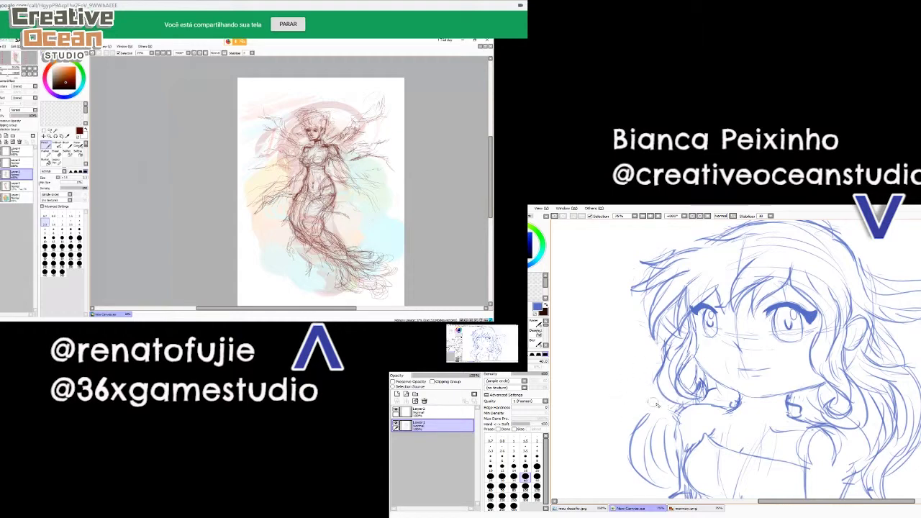
- Erase the loose outer hair curls beside the left-side shoulder, and mirror the full-figure mermaid canvas horizontally
key("n")
mouse_move(645, 417)
left_mouse_down()
mouse_move(671, 402)
mouse_move(639, 431)
left_mouse_up()
key("h")
scroll(645, 470, "down", 3)
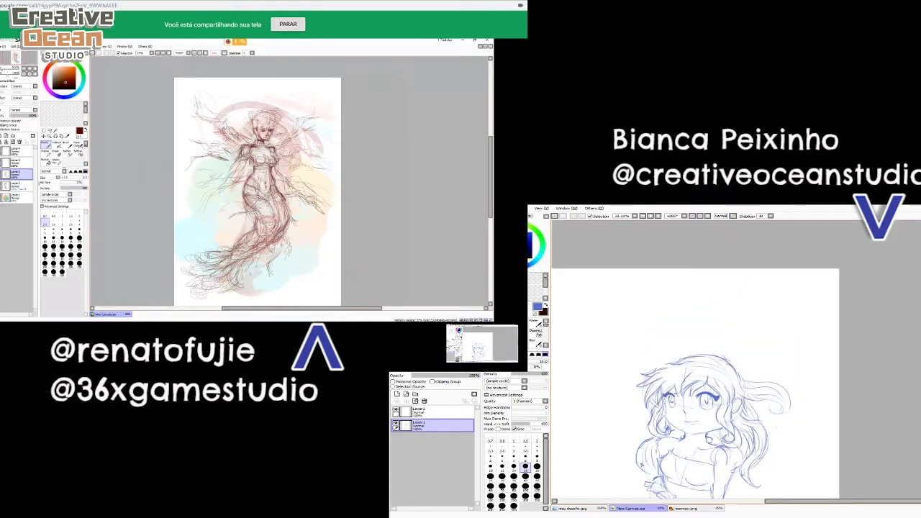
left_click_drag(722, 401, 737, 333)
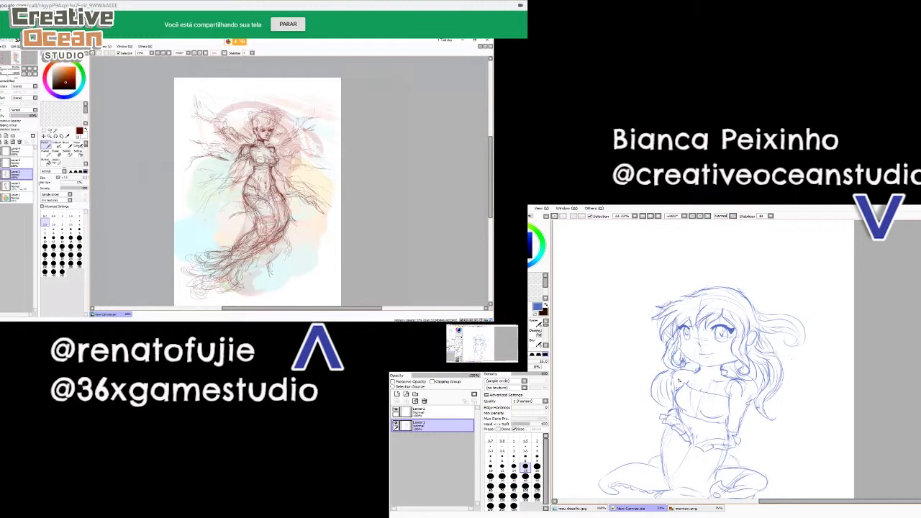
scroll(679, 381, "up", 1)
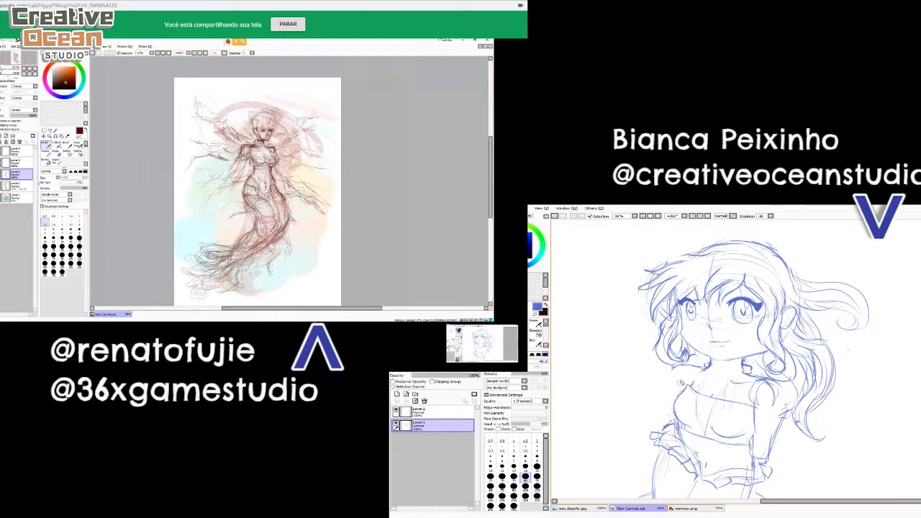
- Erase the left-side shoulder and neck strokes, and redraw the neck sloping into the shoulder above the neckline
key("n")
scroll(690, 382, "up", 2)
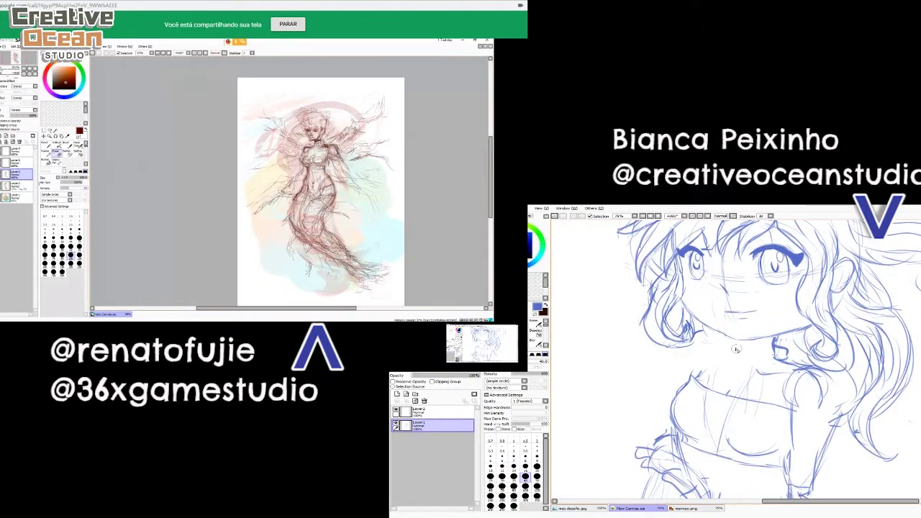
key("bracketleft")
key("bracketleft")
key("bracketleft")
key("bracketleft")
key("bracketleft")
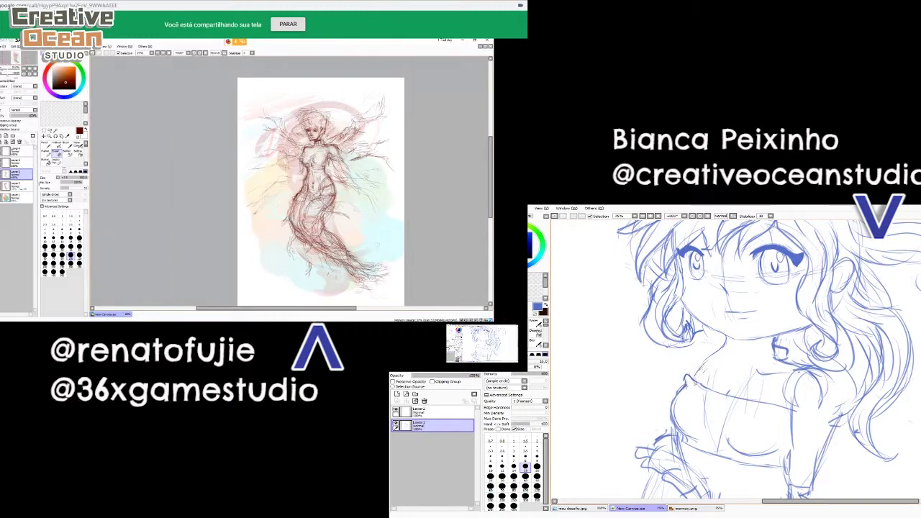
- Sketch the upper contour of an additional tentacle behind the left-side one, starting near the hip
scroll(698, 382, "down", 3)
scroll(691, 395, "up", 2)
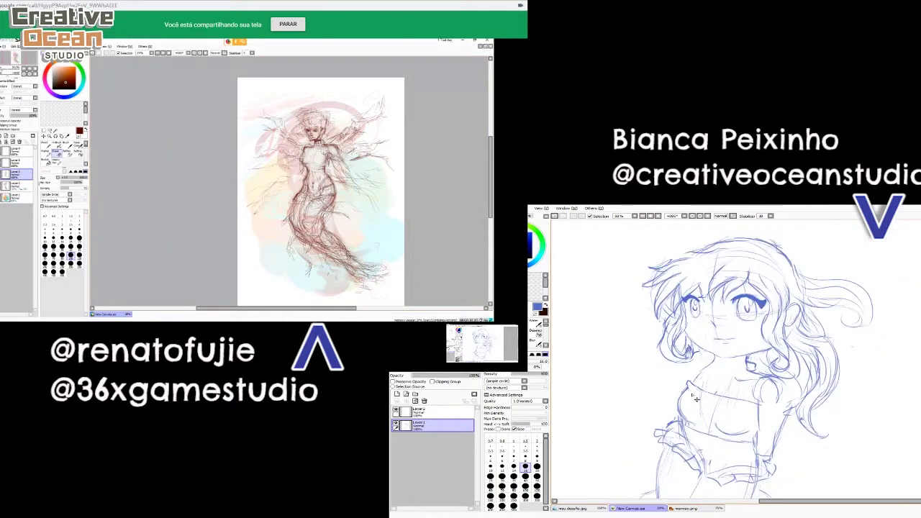
scroll(695, 397, "down", 3)
scroll(696, 398, "up", 1)
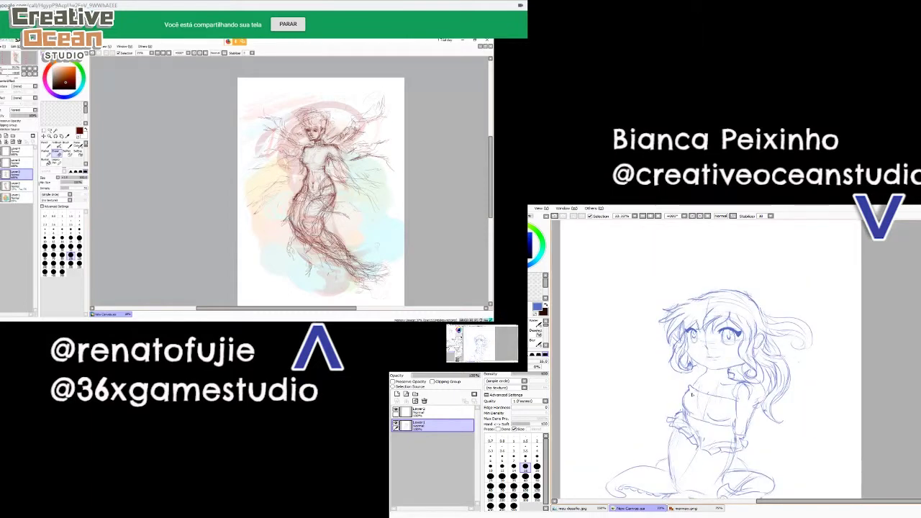
scroll(696, 398, "up", 1)
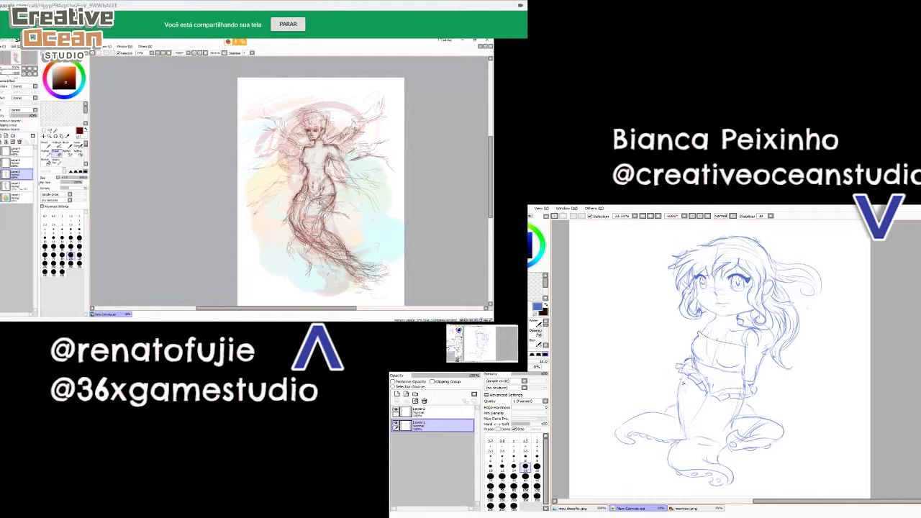
key("e")
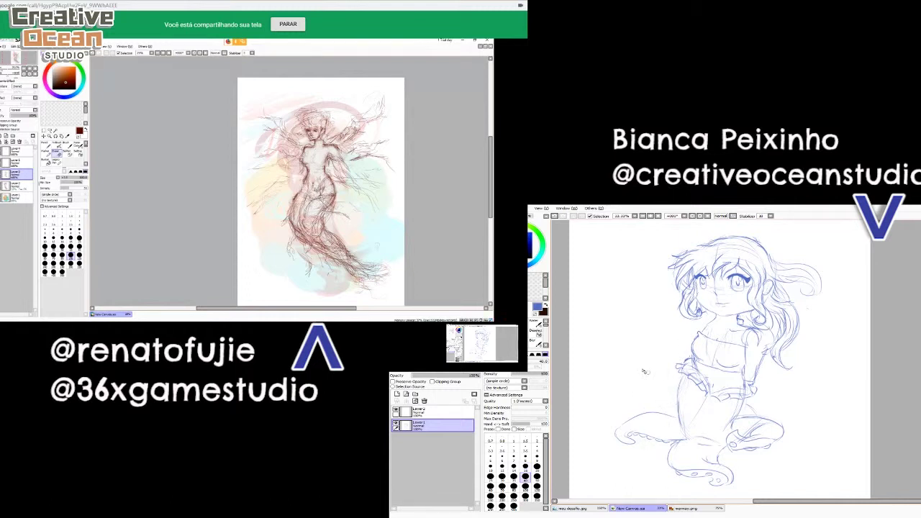
key("bracketleft")
key("bracketleft")
key("bracketleft")
key("bracketleft")
key("bracketleft")
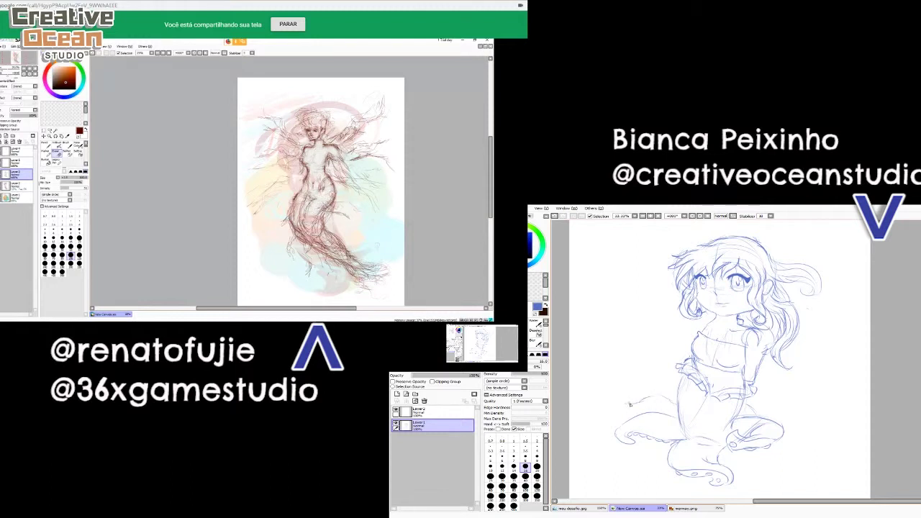
- Lower the brush density to about half and finish the new left-side tentacle with a pointed, upturned tip
left_click(532, 374)
key("bracketright")
key("bracketright")
key("bracketright")
key("bracketright")
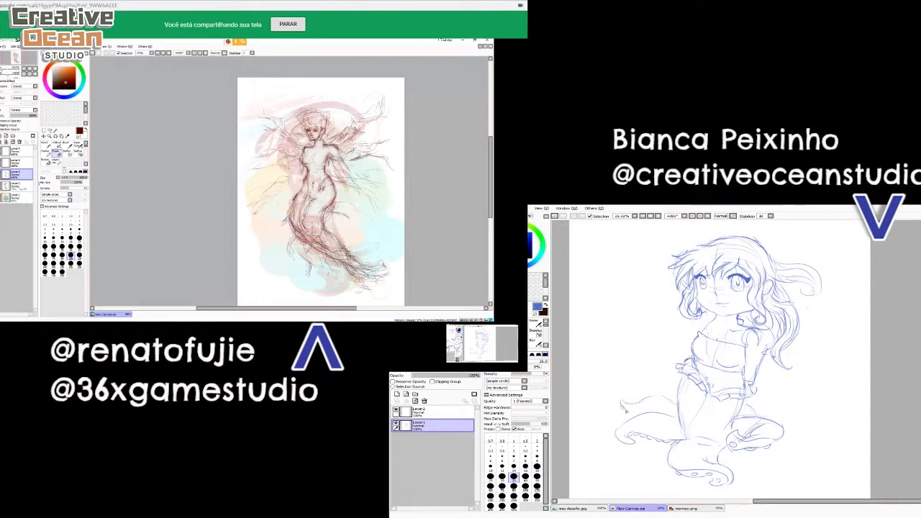
left_click_drag(620, 401, 644, 398)
key("bracketleft")
key("bracketleft")
key("bracketleft")
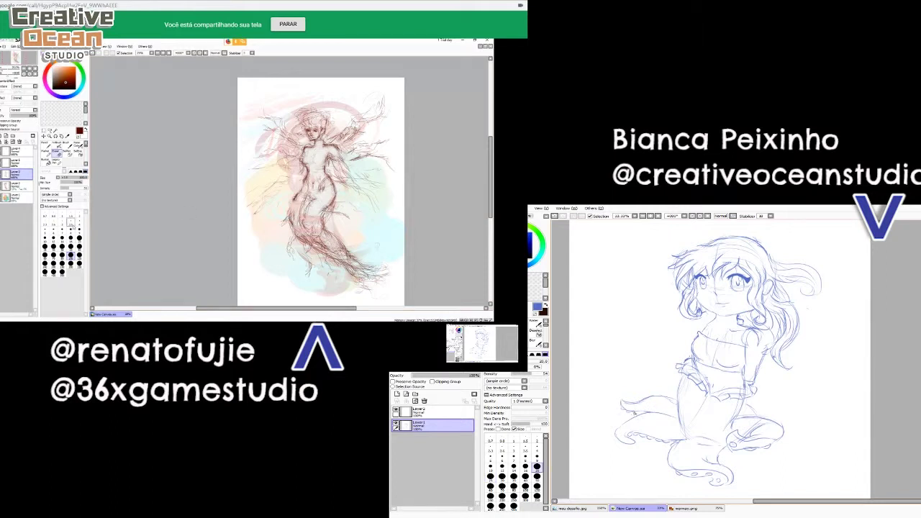
- Erase the old nose and mouth strokes from the octopus girl's face, clearing the area above the chin
left_click(79, 223)
left_click(46, 144)
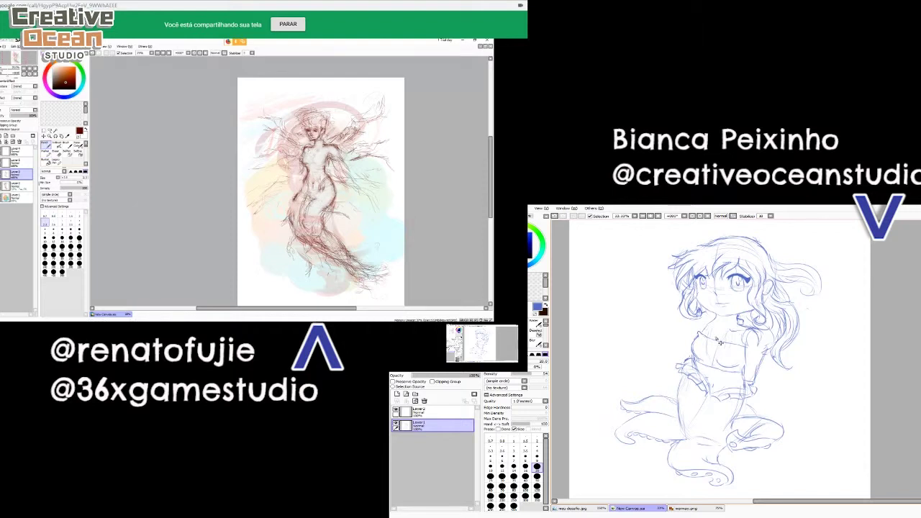
scroll(719, 340, "up", 1)
key("e")
left_click_drag(739, 315, 734, 374)
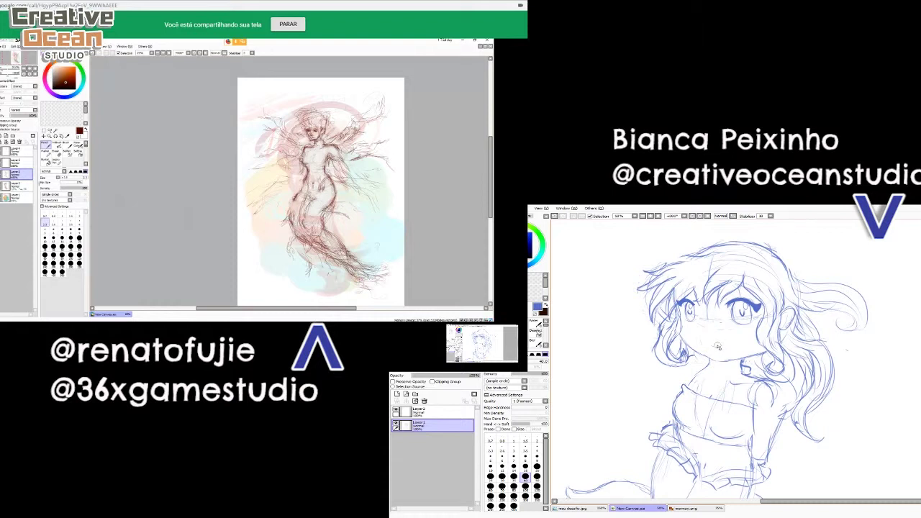
key("bracketright")
left_click_drag(697, 352, 713, 361)
key("bracketright")
key("bracketright")
key("bracketright")
key("bracketright")
scroll(677, 342, "up", 1)
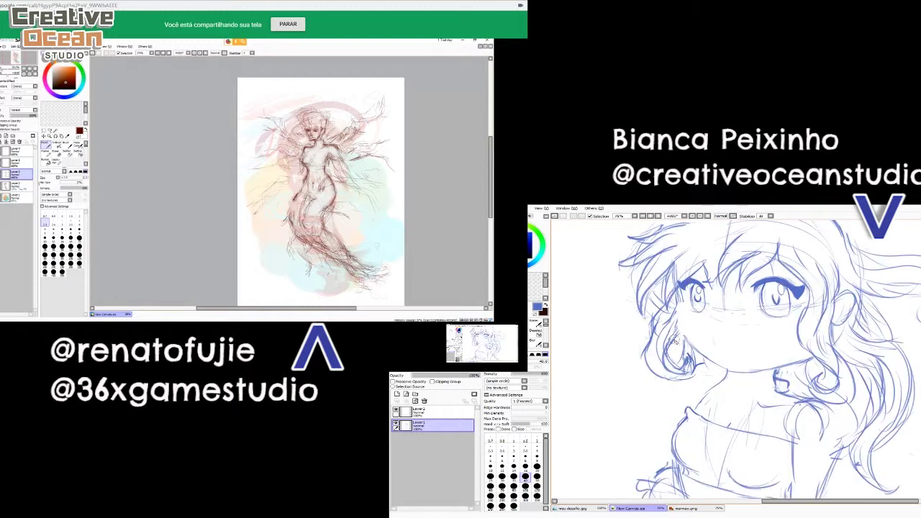
- Redraw the left-side cheek contour from beside the eye down toward the chin
scroll(696, 324, "up", 1)
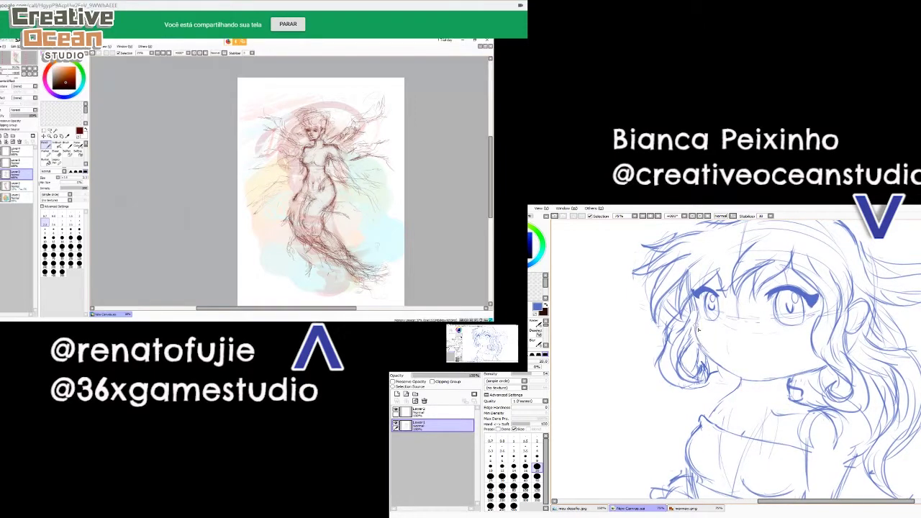
mouse_move(699, 313)
left_mouse_down()
mouse_move(703, 373)
mouse_move(707, 351)
left_mouse_up()
left_click_drag(721, 358, 690, 374)
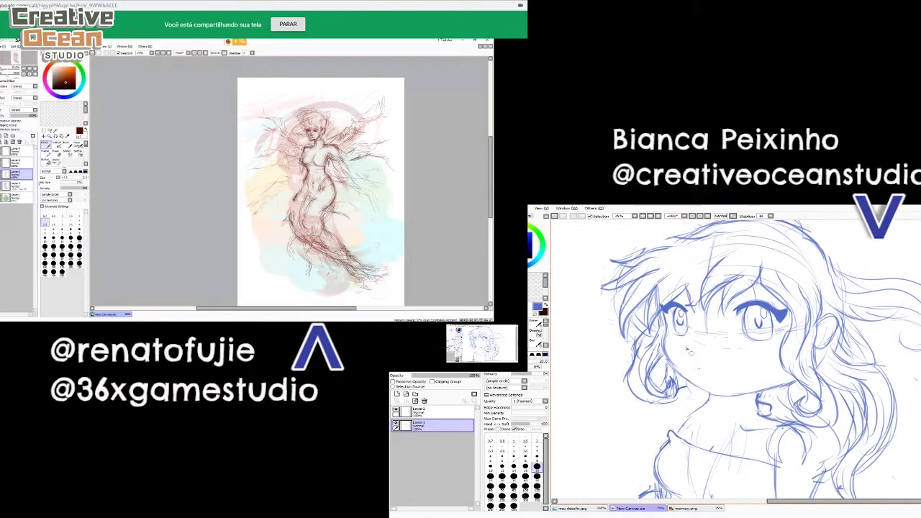
- Lasso both of the octopus girl's eyes and shift them slightly lower on the face
key("l")
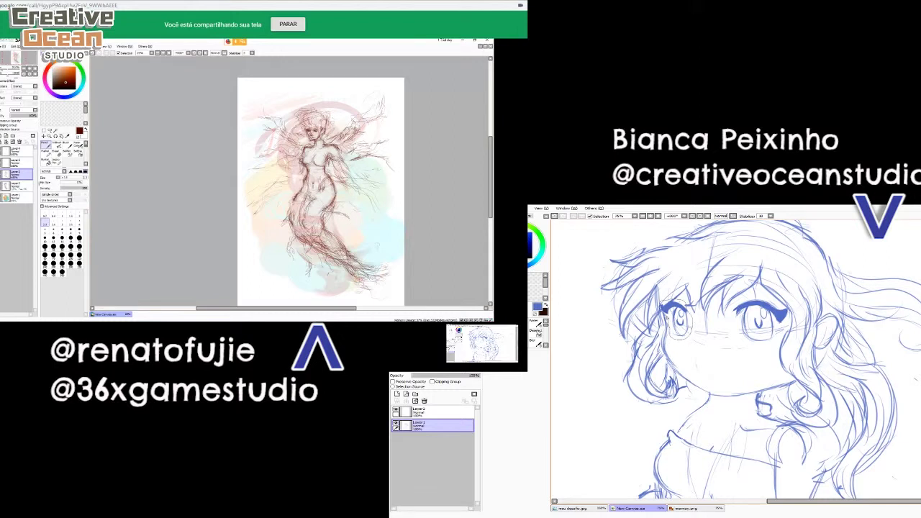
left_click_drag(667, 317, 663, 308)
key("ctrl+d")
left_click_drag(747, 341, 774, 343)
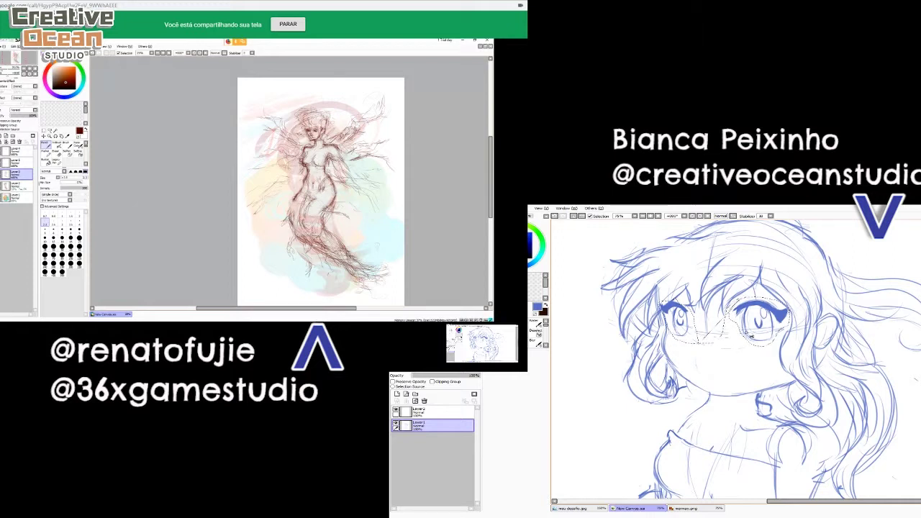
left_click_drag(751, 336, 755, 345)
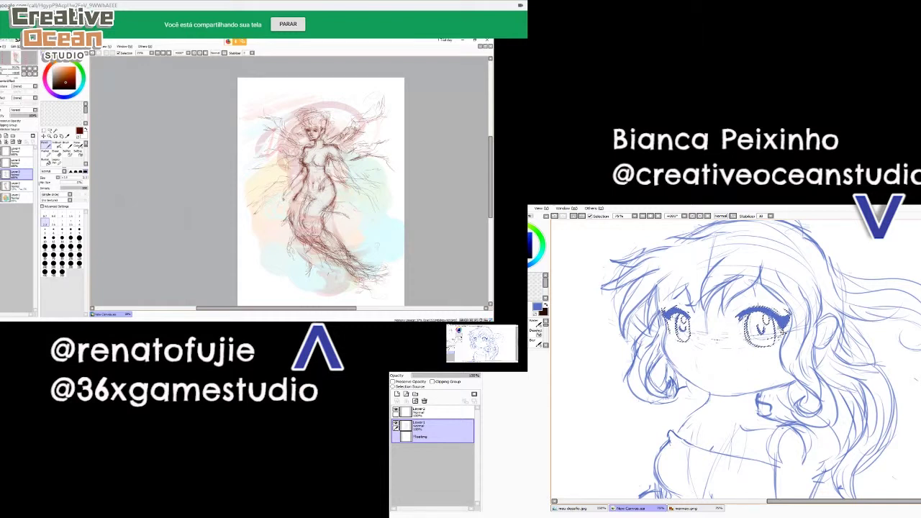
left_click_drag(784, 331, 781, 333)
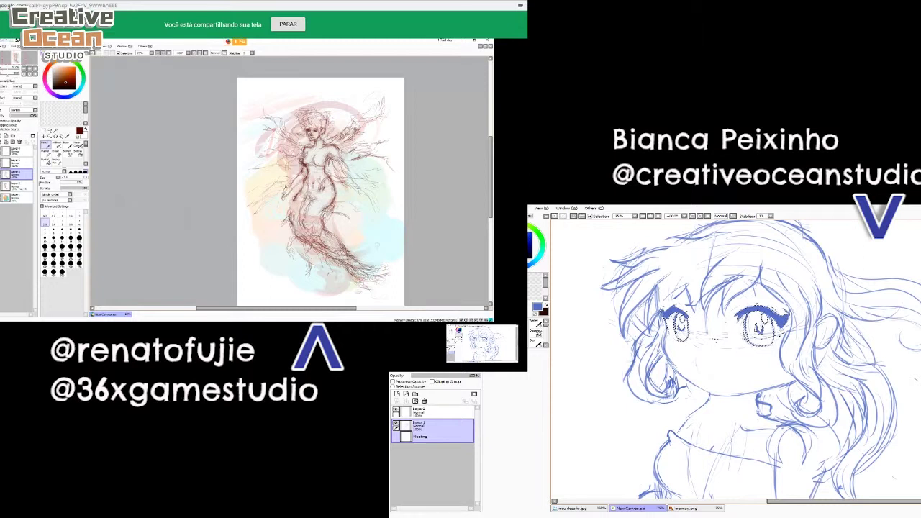
key("Return")
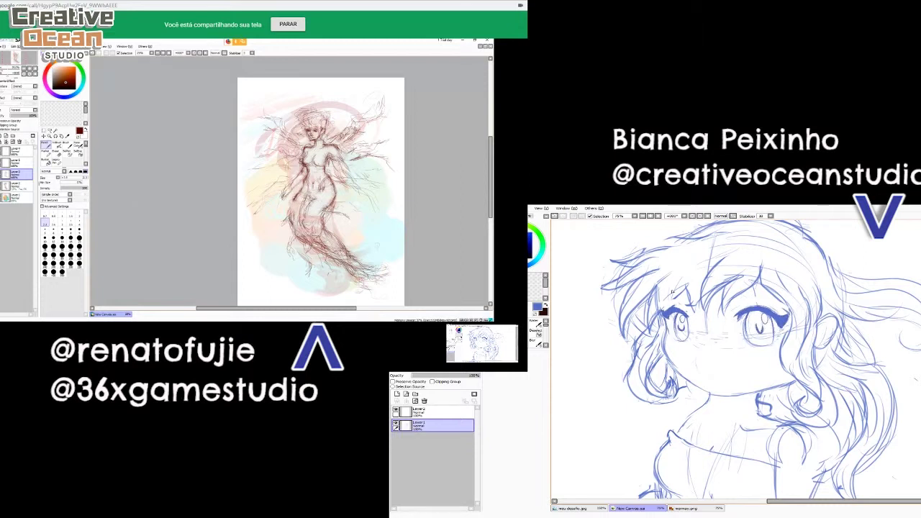
- Refine the brow strokes above the left-side eye and erase the excess lines around them
key("n")
left_click_drag(673, 299, 680, 293)
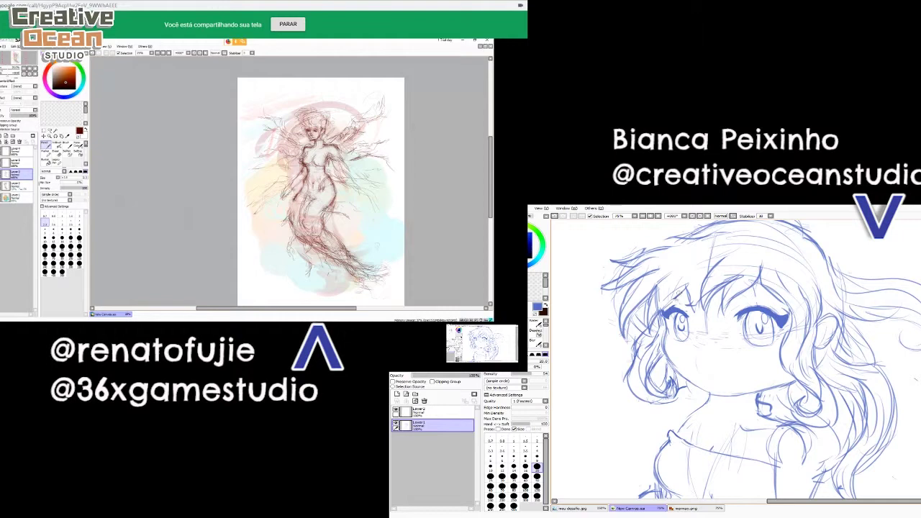
key("e")
left_click_drag(657, 289, 656, 297)
key("b")
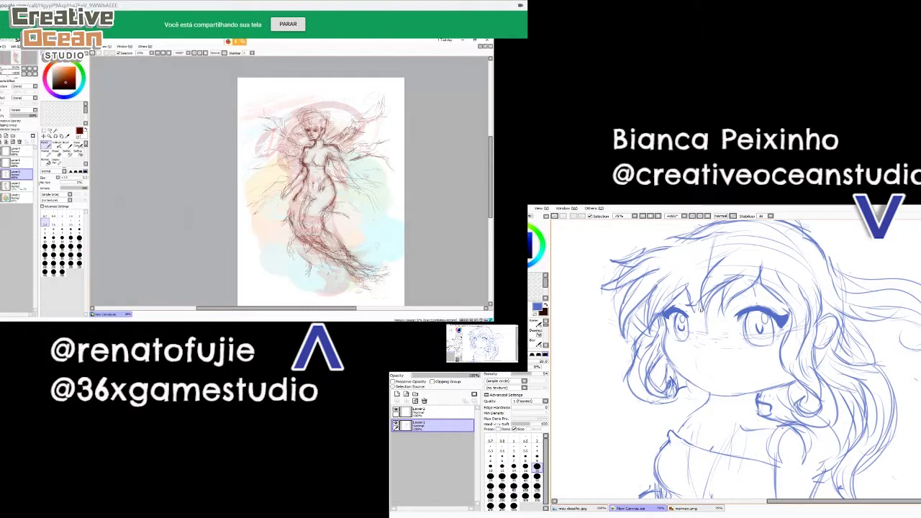
- Sketch a small nose and a short smiling mouth, and clean up the stray lines below the chin
left_click_drag(751, 300, 725, 316)
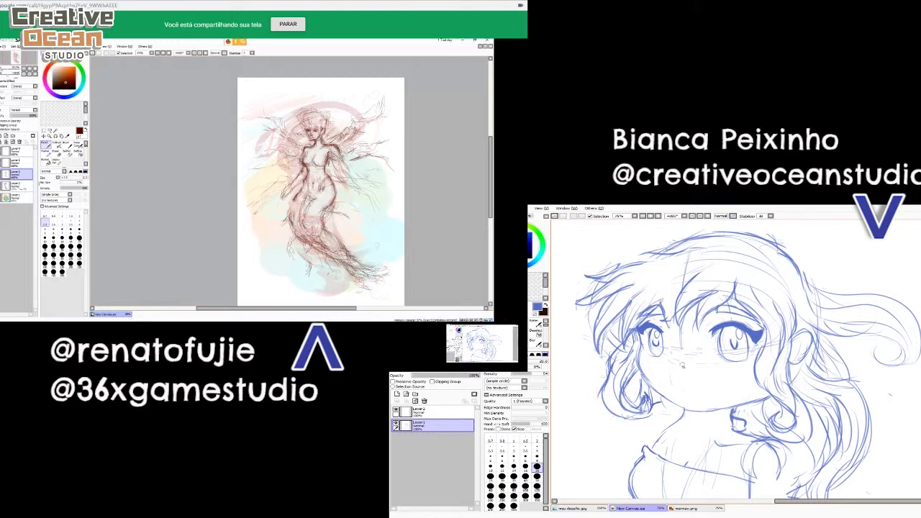
left_click_drag(702, 384, 691, 373)
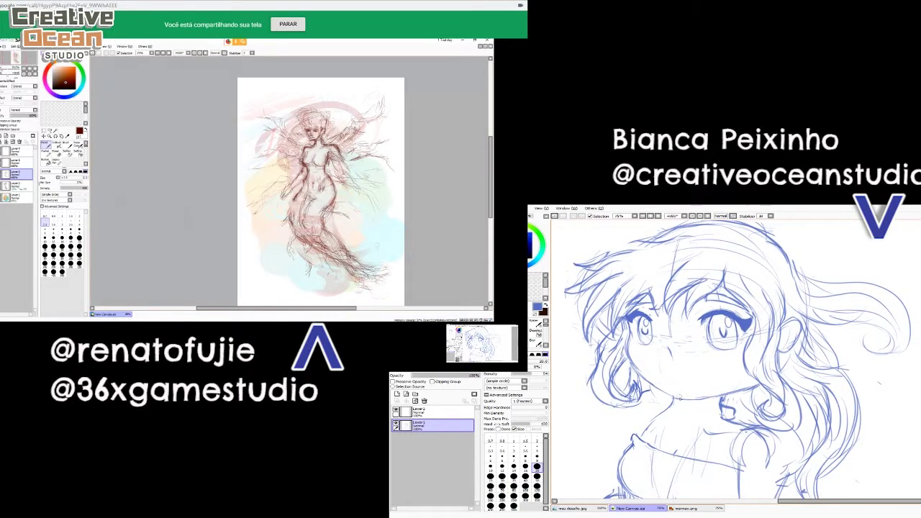
key("e")
left_click_drag(672, 407, 677, 402)
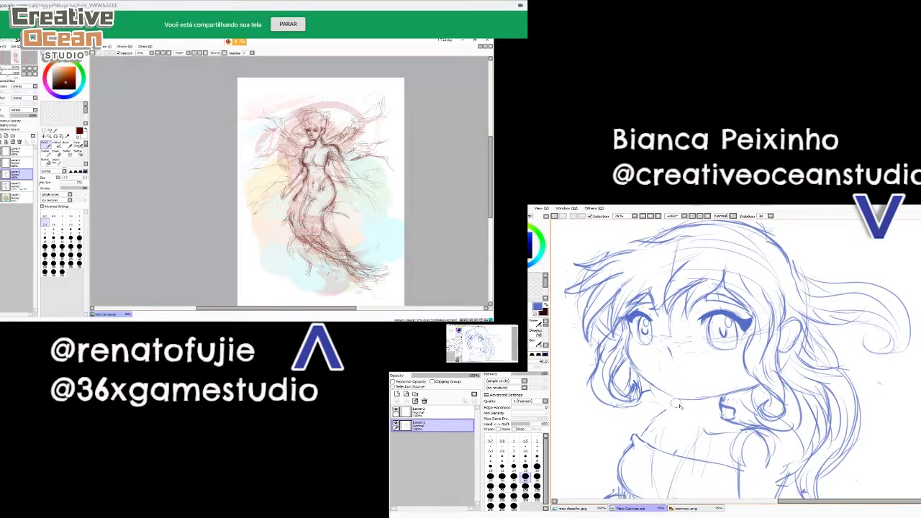
key("bracketleft")
key("bracketleft")
key("bracketleft")
key("bracketleft")
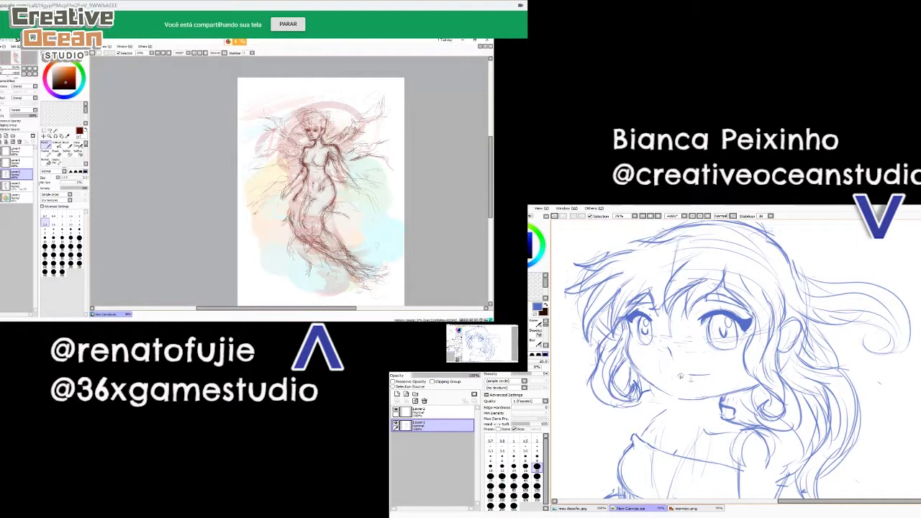
scroll(708, 383, "up", 2)
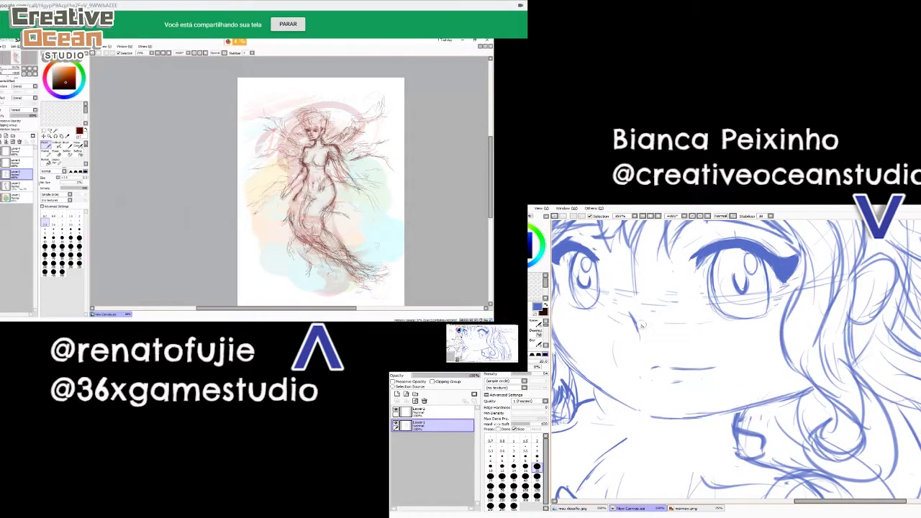
left_click_drag(674, 367, 706, 369)
left_click_drag(710, 280, 732, 342)
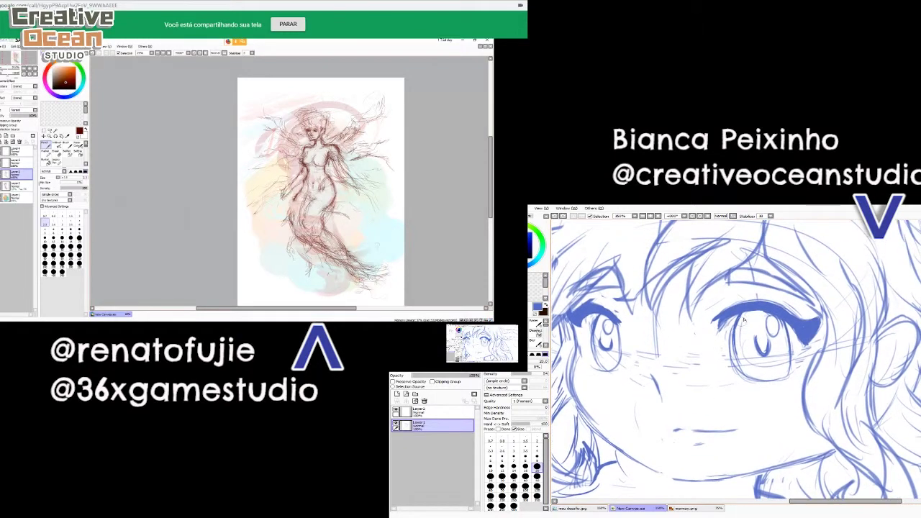
scroll(744, 319, "down", 3)
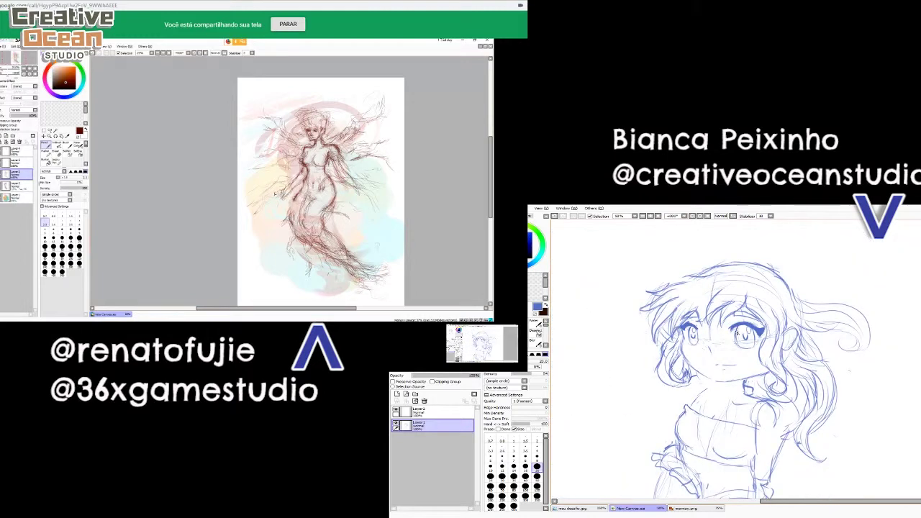
- Redraw the left-side shoulder as a rounded contour running from the neck down to the neckline
left_click_drag(687, 398, 709, 355)
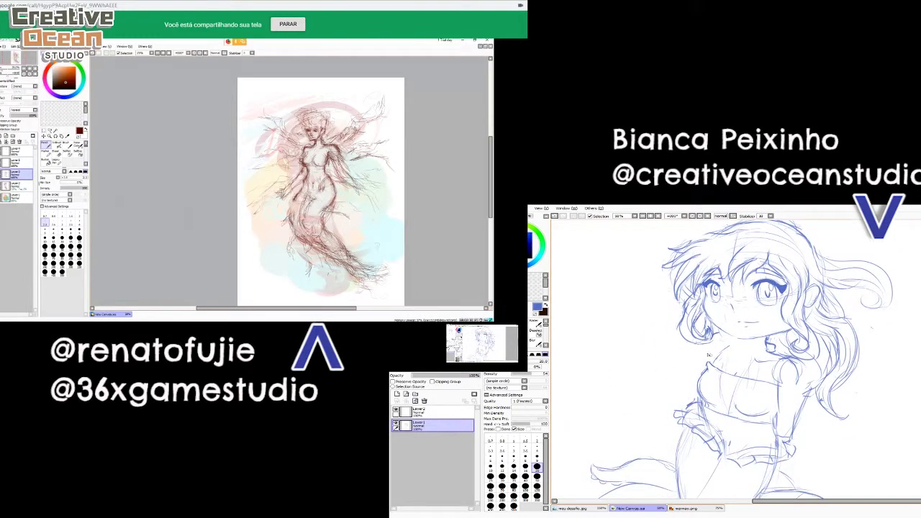
scroll(729, 345, "up", 5)
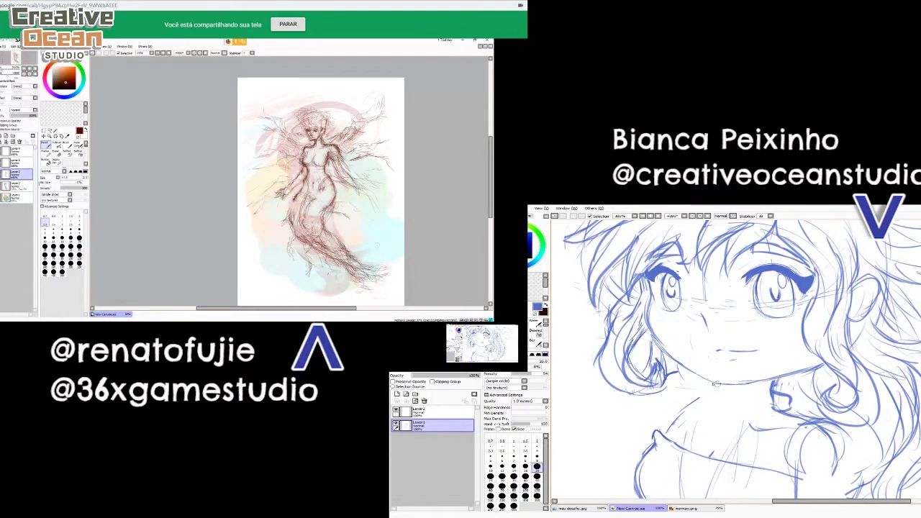
left_click_drag(731, 392, 720, 355)
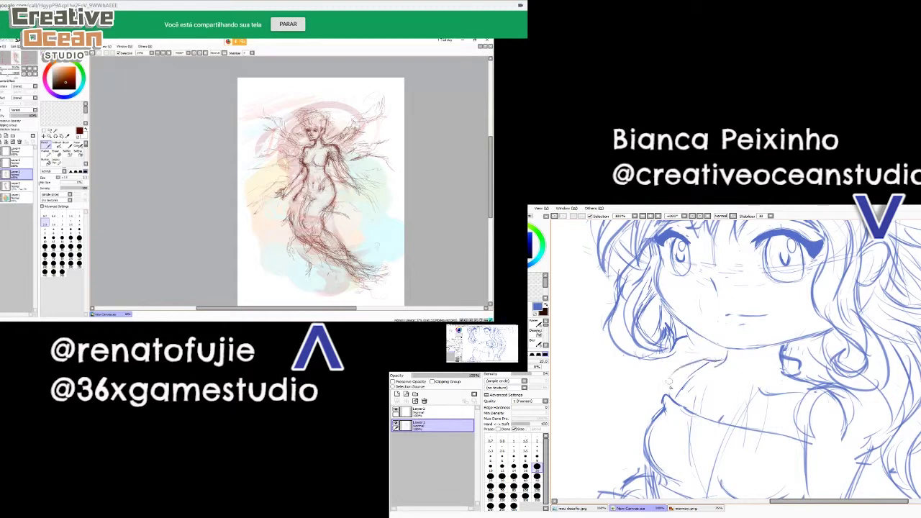
mouse_move(669, 393)
left_mouse_down()
mouse_move(670, 373)
mouse_move(705, 351)
left_mouse_up()
mouse_move(708, 390)
left_mouse_down()
mouse_move(727, 354)
mouse_move(702, 365)
left_mouse_up()
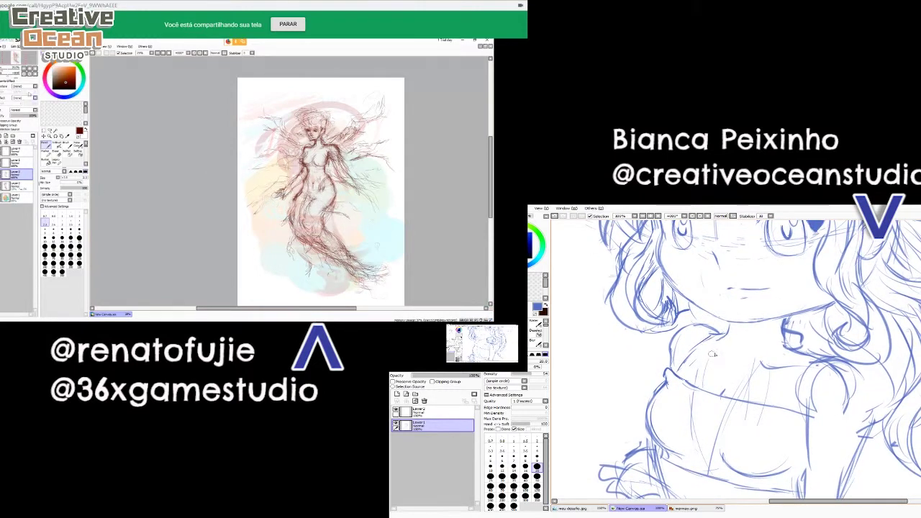
mouse_move(711, 354)
left_mouse_down()
mouse_move(696, 338)
mouse_move(689, 366)
left_mouse_up()
- Clean up the collarbone mark inside the left-side shoulder, and lasso the left-side forearm and hand on the full-figure mermaid canvas
left_click(50, 131)
key("e")
left_click_drag(710, 336, 720, 356)
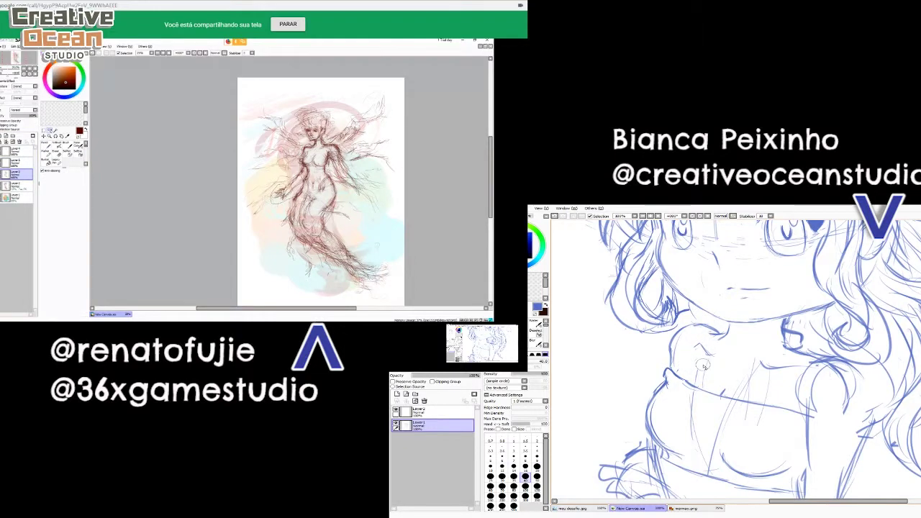
key("n")
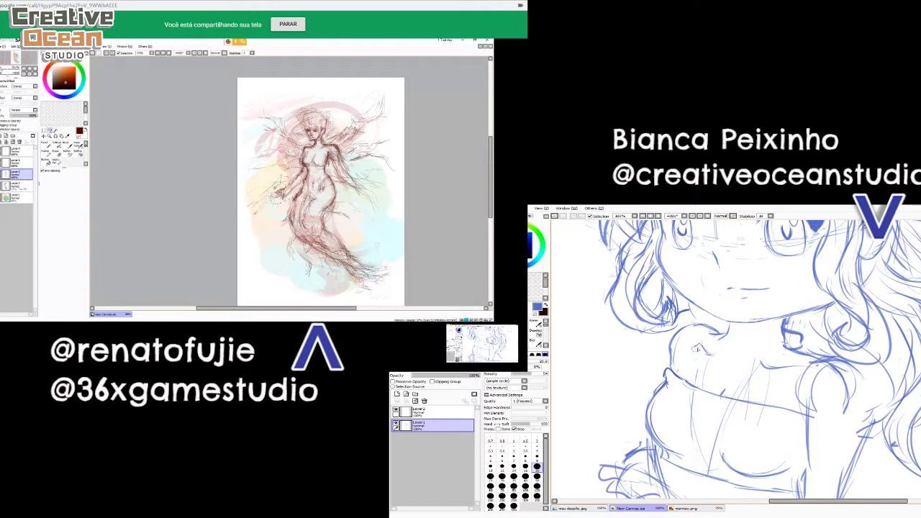
left_click_drag(691, 376, 715, 336)
- Transform the selected forearm and hand of the full-figure mermaid, adjusting their angle beside the hip
scroll(697, 340, "down", 3)
key("ctrl+t")
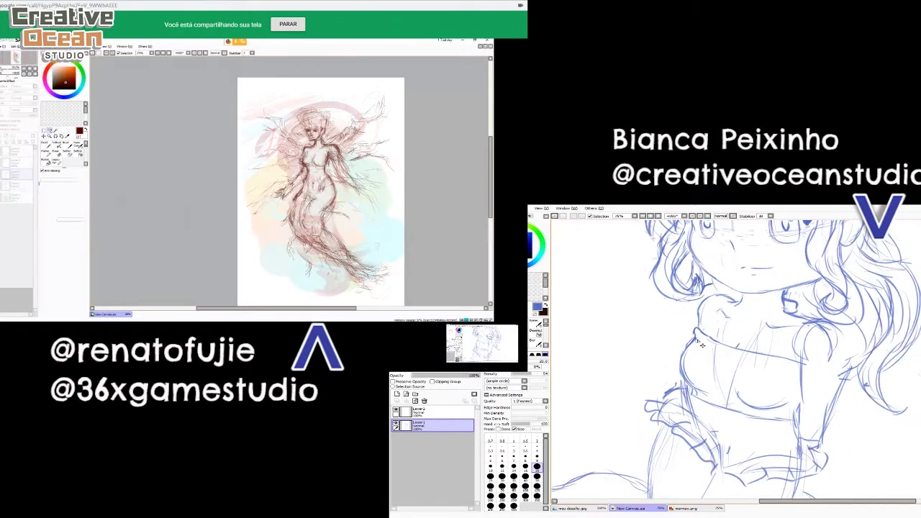
key("plus")
key("plus")
key("plus")
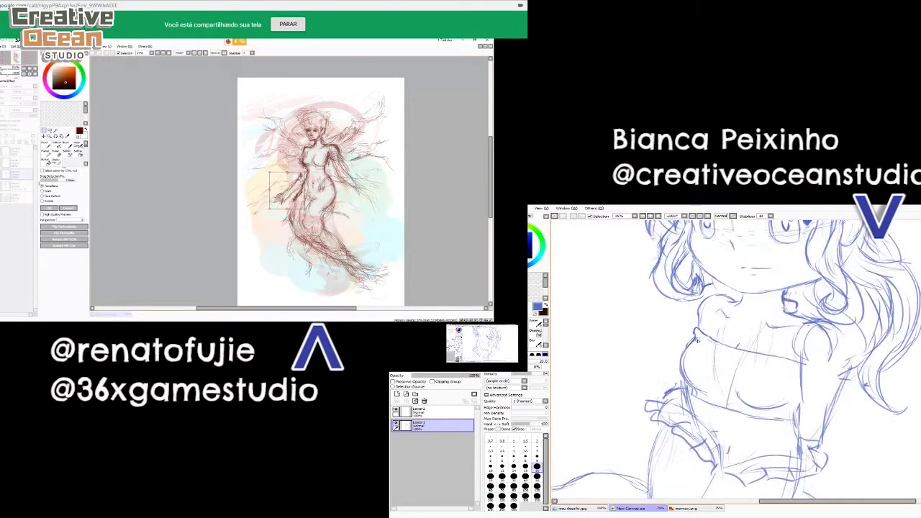
left_click_drag(756, 379, 769, 401)
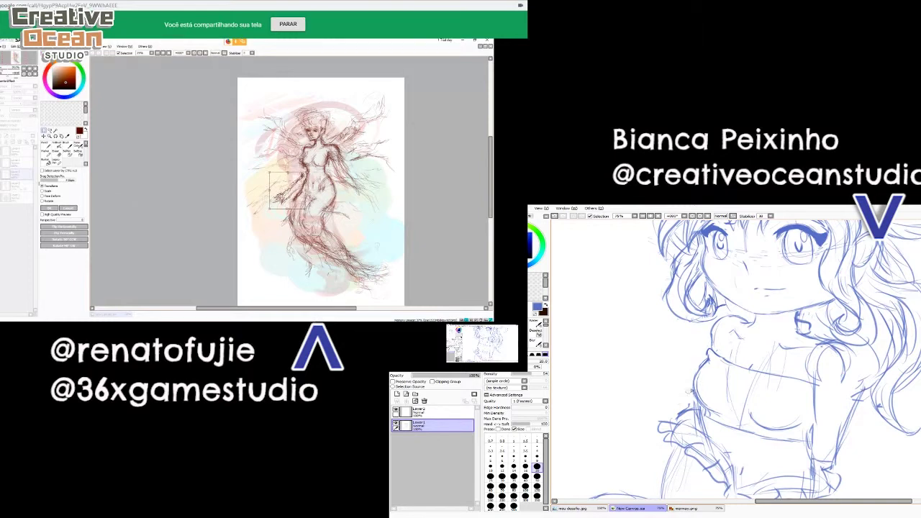
left_click_drag(701, 419, 700, 349)
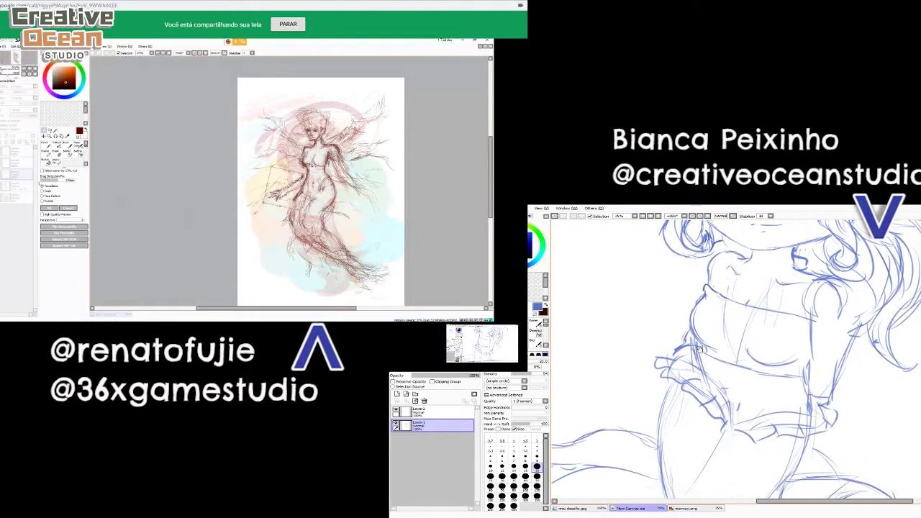
key("minus")
key("minus")
key("minus")
key("minus")
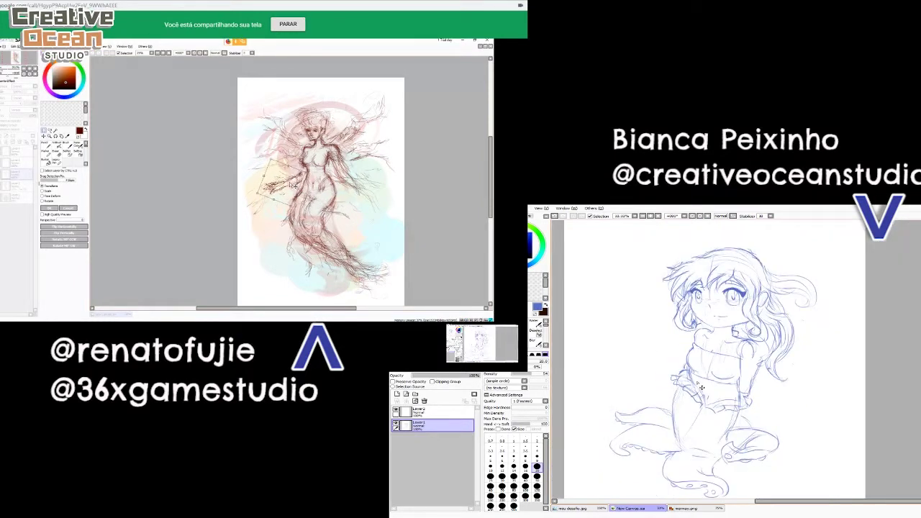
scroll(699, 385, "up", 1)
key("plus")
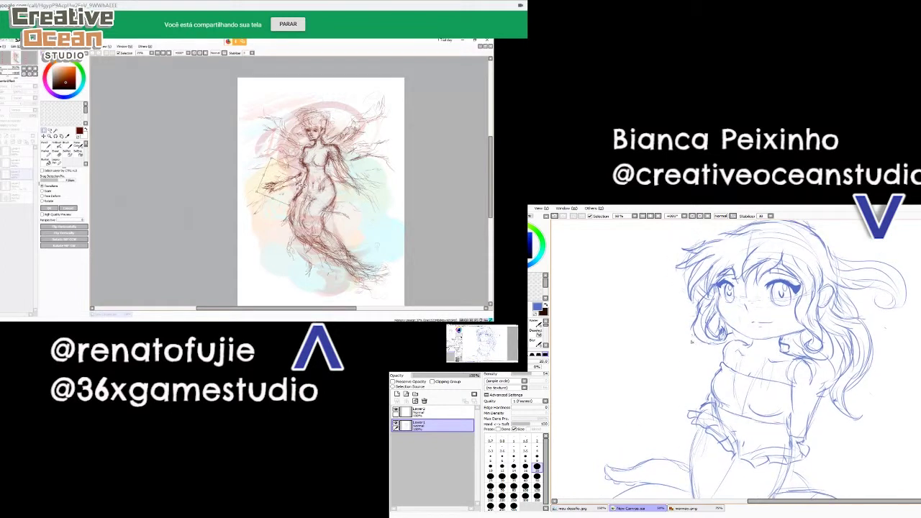
left_click_drag(293, 177, 297, 197)
- Sketch a hair lock behind the octopus girl's left-side shoulder, and mirror the mermaid canvas and apply its arm transform
left_click_drag(696, 345, 691, 379)
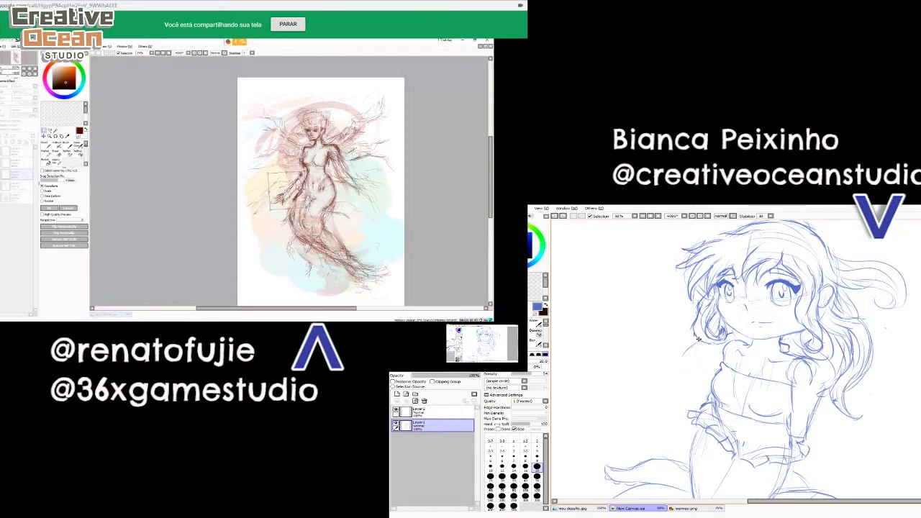
key("h")
mouse_move(744, 344)
left_mouse_down()
mouse_move(684, 419)
mouse_move(698, 390)
mouse_move(685, 393)
left_mouse_up()
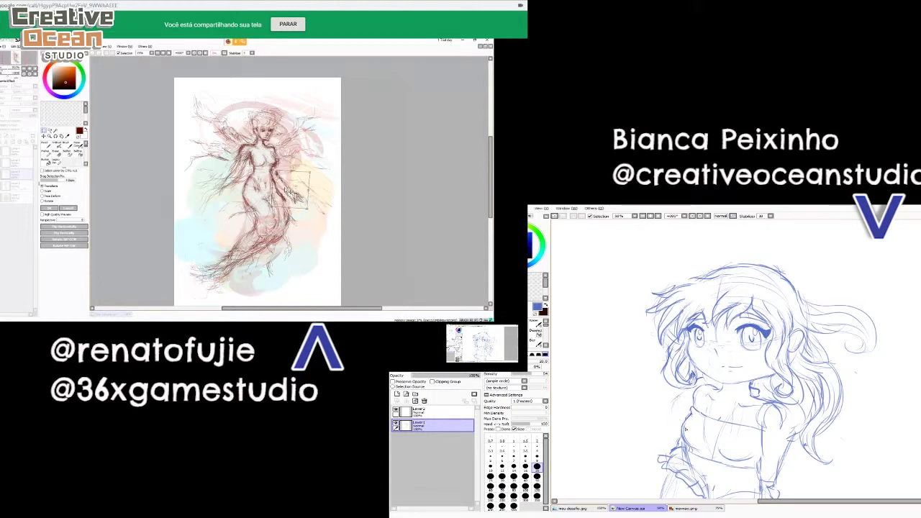
key("Return")
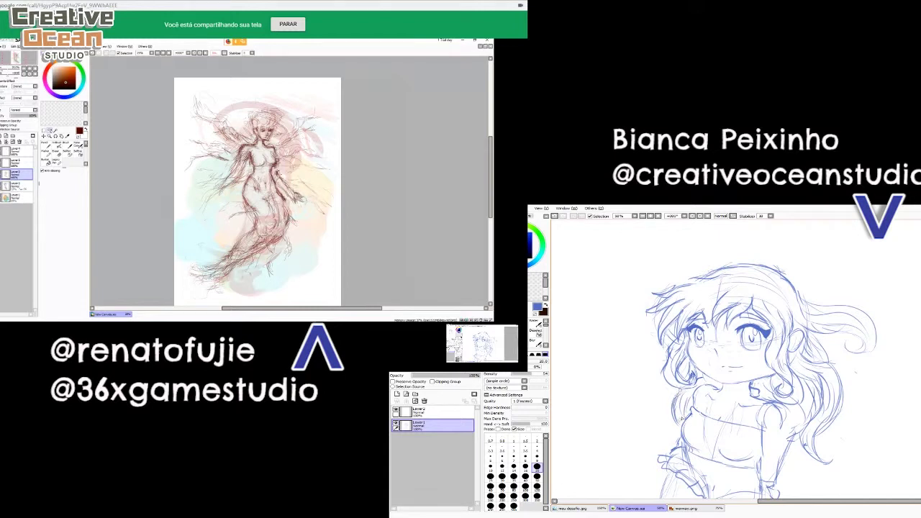
left_click_drag(666, 394, 701, 385)
left_click(45, 145)
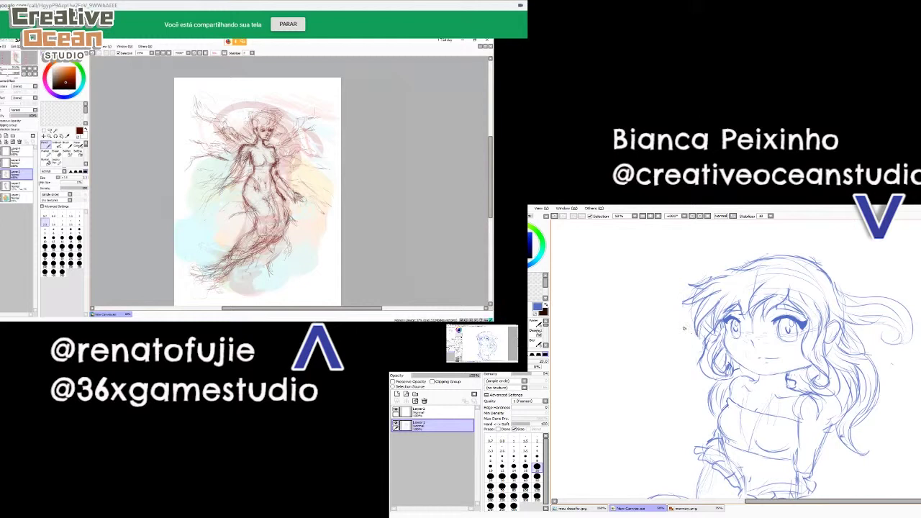
- Lasso the octopus girl's right-side ear and apply a small transform to adjust its position against the hair
key("e")
left_click_drag(691, 343, 558, 347)
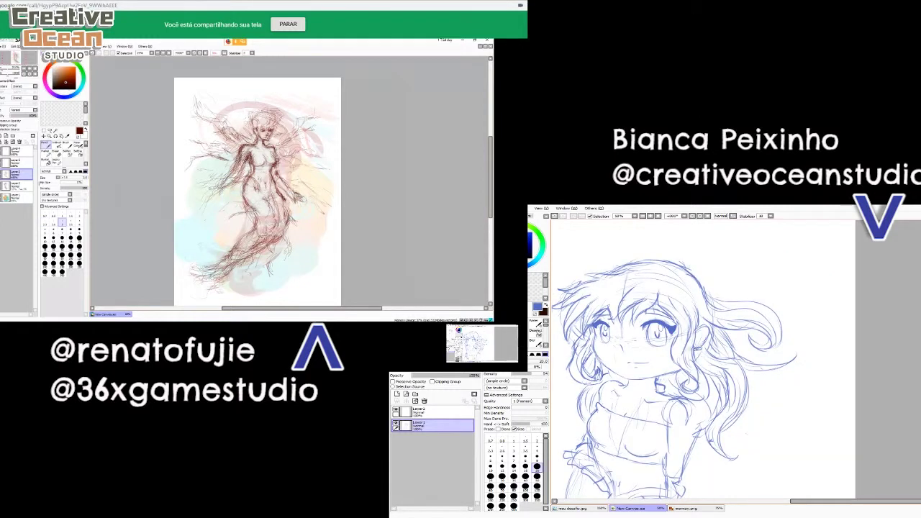
key("space")
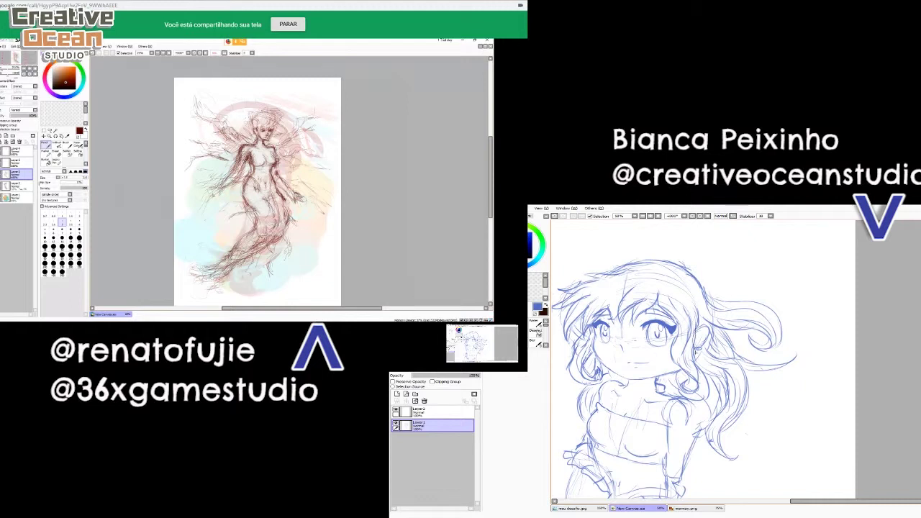
left_click_drag(697, 348, 702, 350)
key("b")
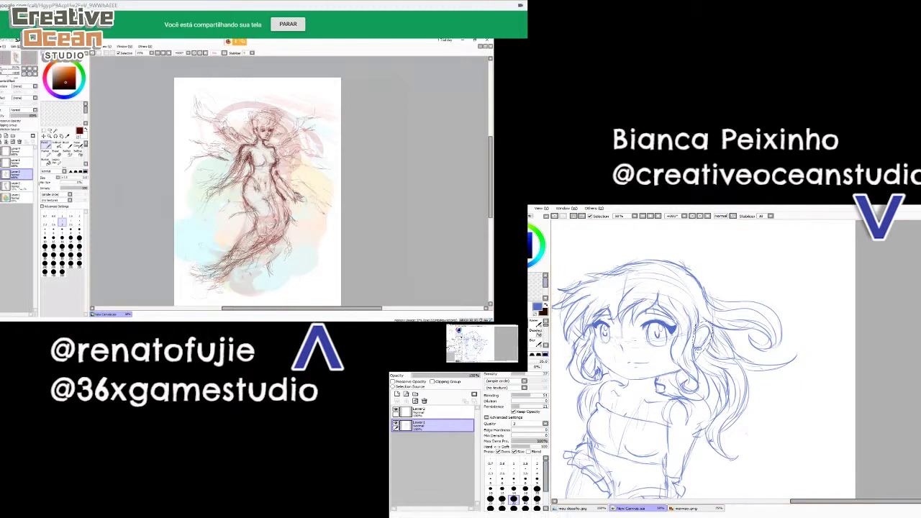
key("space")
left_click_drag(715, 344, 722, 341)
key("ctrl+t")
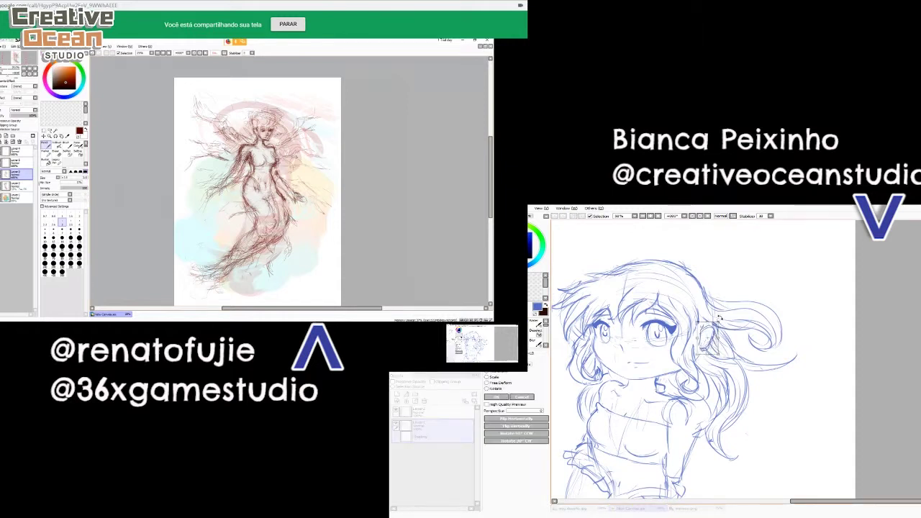
left_click_drag(718, 339, 722, 335)
key("Return")
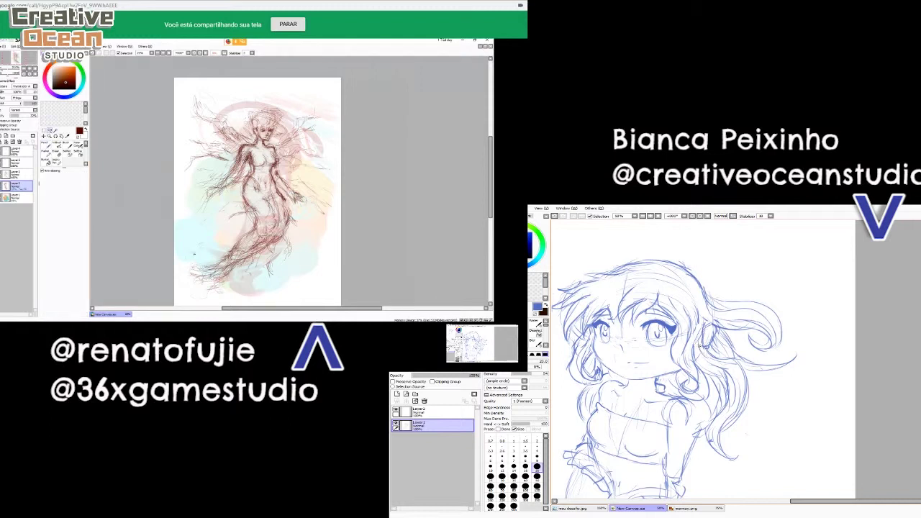
- Try to transform the lower tail of the full-figure mermaid, and drop the selection
left_click_drag(614, 358, 686, 335)
left_click_drag(199, 245, 242, 215)
mouse_move(666, 389)
left_mouse_down()
mouse_move(697, 346)
mouse_move(704, 360)
left_mouse_up()
key("ctrl+t")
left_click_drag(297, 217, 294, 212)
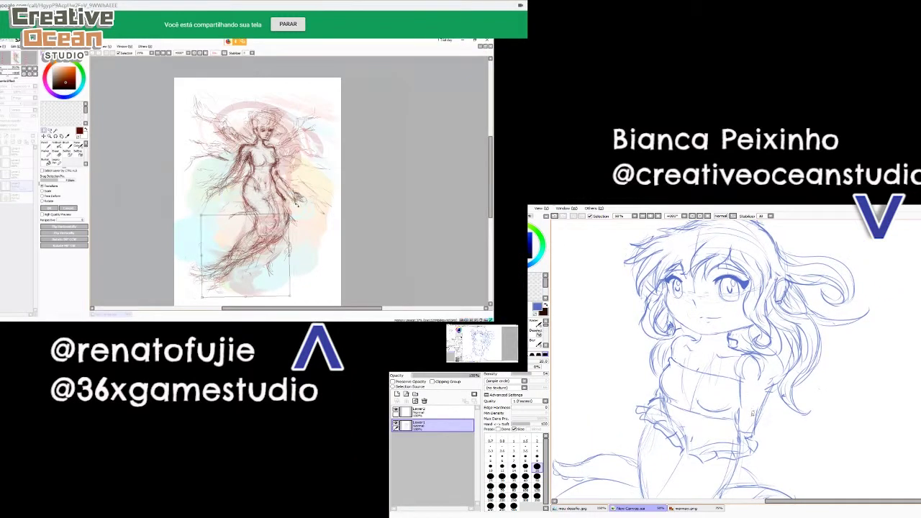
left_click_drag(246, 247, 250, 243)
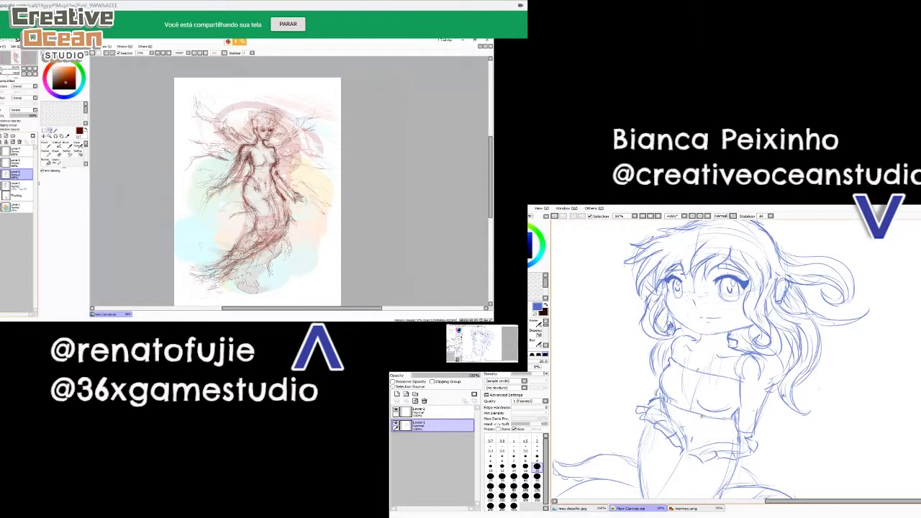
scroll(731, 424, "up", 1)
left_click_drag(757, 469, 703, 404)
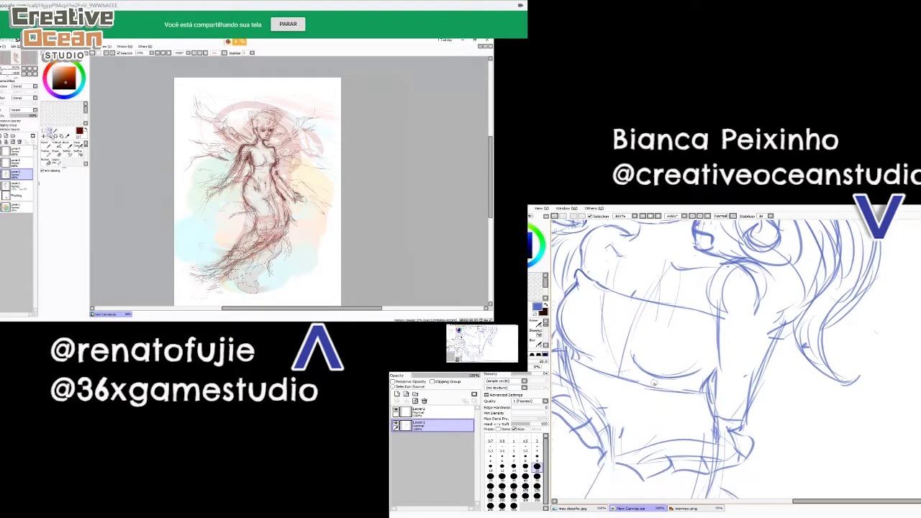
key("ctrl+d")
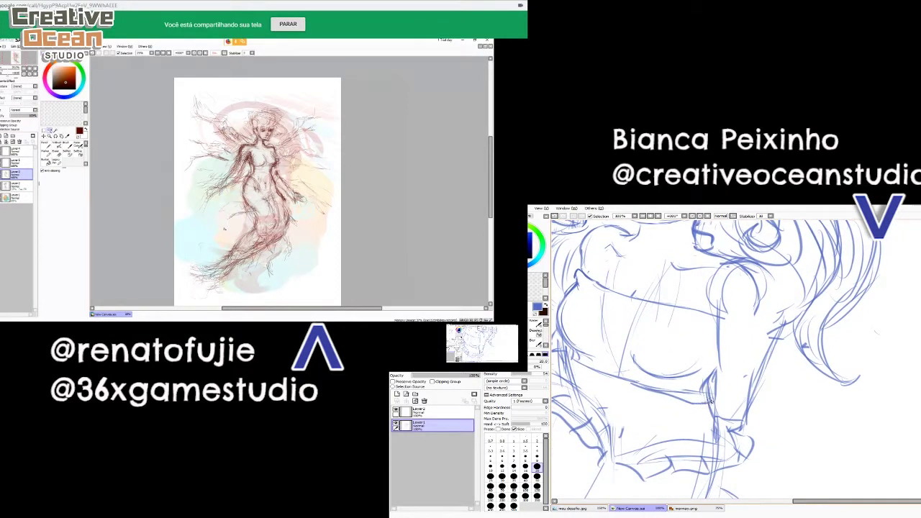
- Erase and redraw the lower hem of the octopus girl's top, and select the mermaid's lower tail for transforming
mouse_move(298, 237)
left_mouse_down()
mouse_move(216, 296)
mouse_move(189, 245)
mouse_move(245, 223)
left_mouse_up()
key("e")
left_click_drag(681, 391, 694, 394)
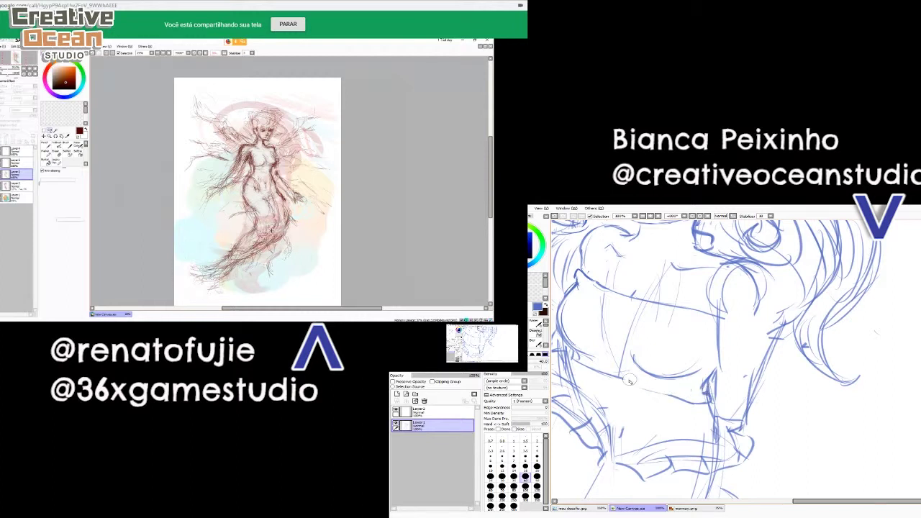
key("ctrl+t")
left_click_drag(185, 296, 198, 296)
left_click_drag(607, 372, 692, 396)
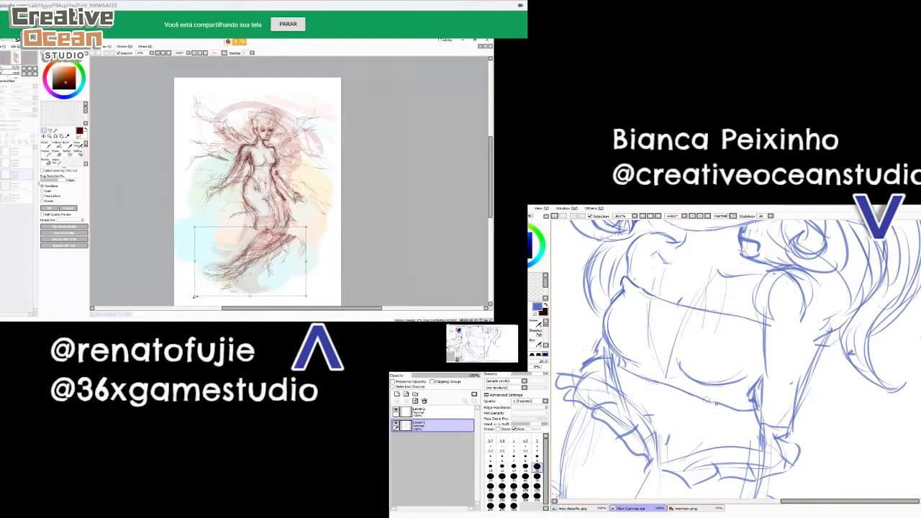
- Skew and rotate the full-figure mermaid's selected tail so that it hangs more steeply beneath the hips
left_click_drag(195, 295, 219, 295)
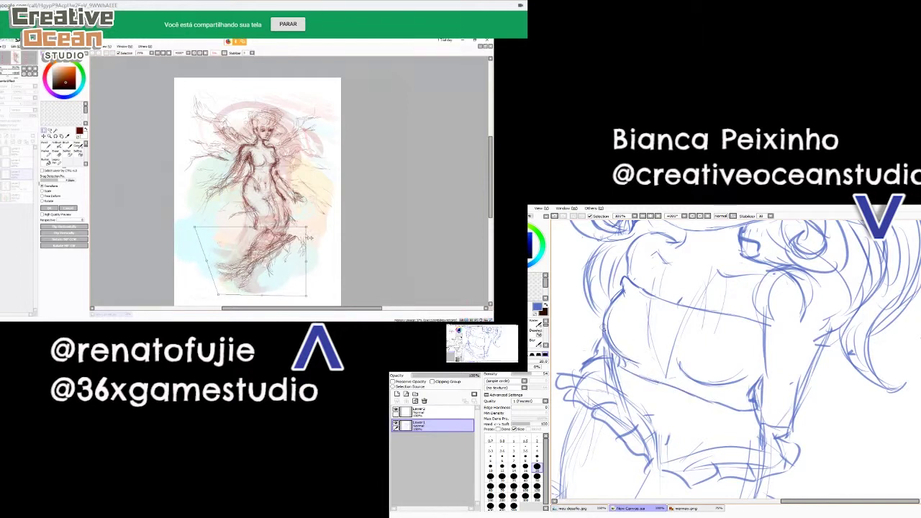
left_click_drag(310, 218, 290, 189)
left_click_drag(277, 234, 285, 237)
scroll(658, 401, "down", 2)
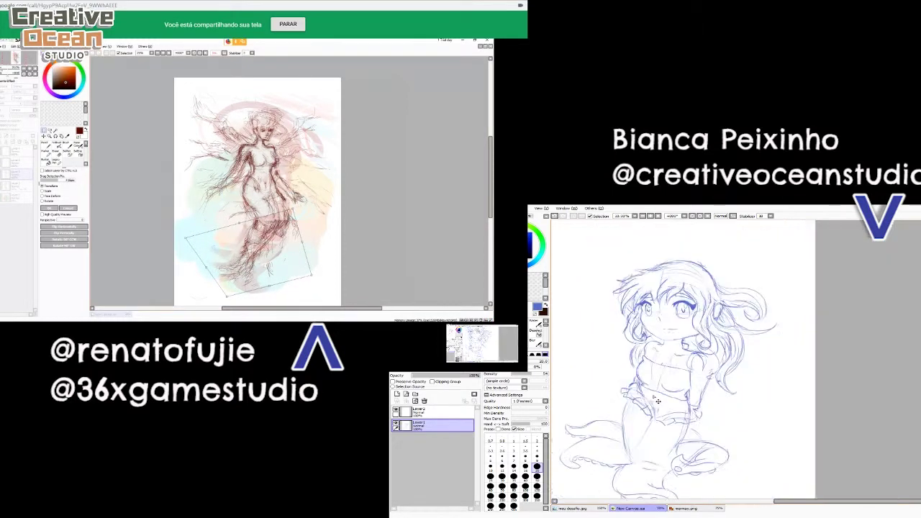
scroll(658, 402, "up", 1)
left_click_drag(658, 402, 671, 396)
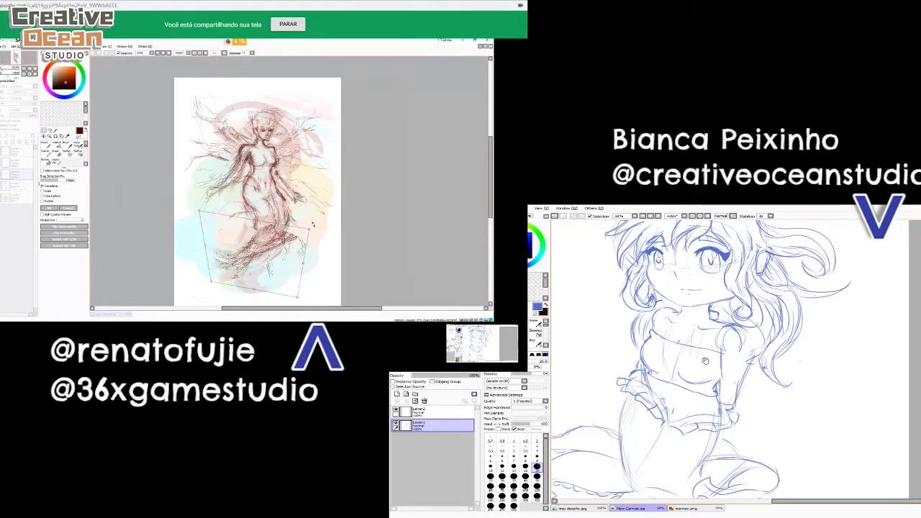
left_click_drag(303, 213, 298, 266)
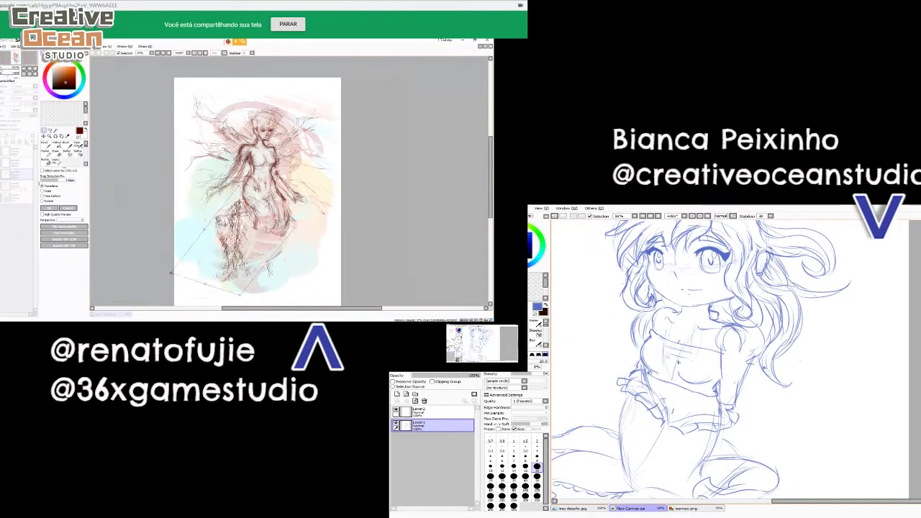
left_click_drag(659, 390, 694, 377)
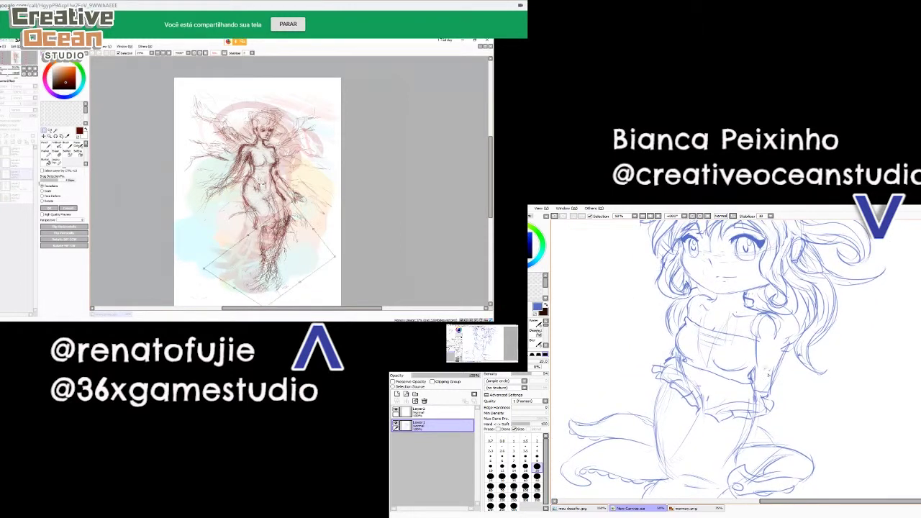
- Erase and redraw the octopus girl's right-side arm near the waist, and fine-tune the angle of the mermaid's tail transform
key("e")
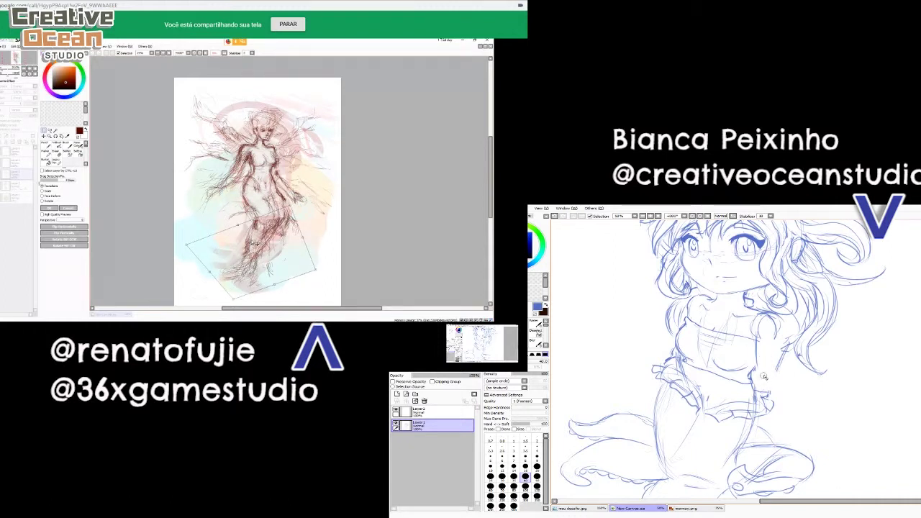
key("bracketleft")
key("bracketleft")
key("bracketleft")
key("bracketleft")
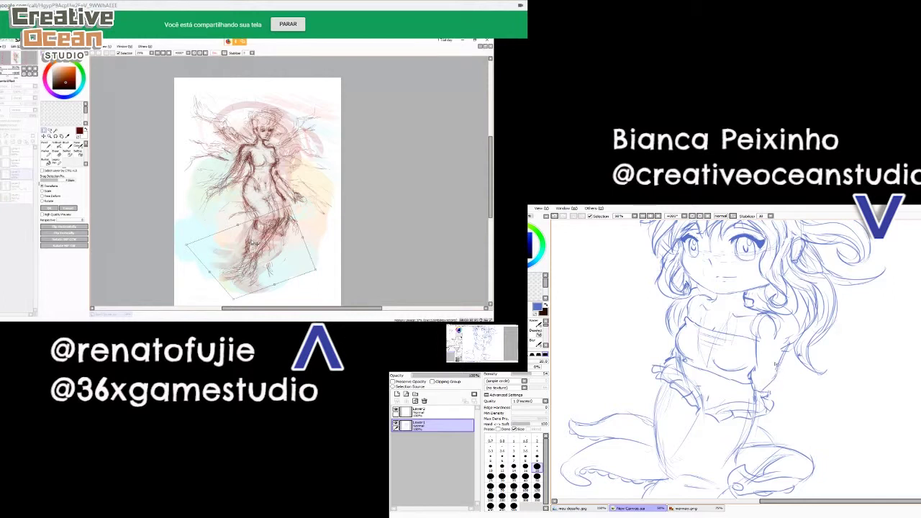
left_click_drag(316, 269, 309, 279)
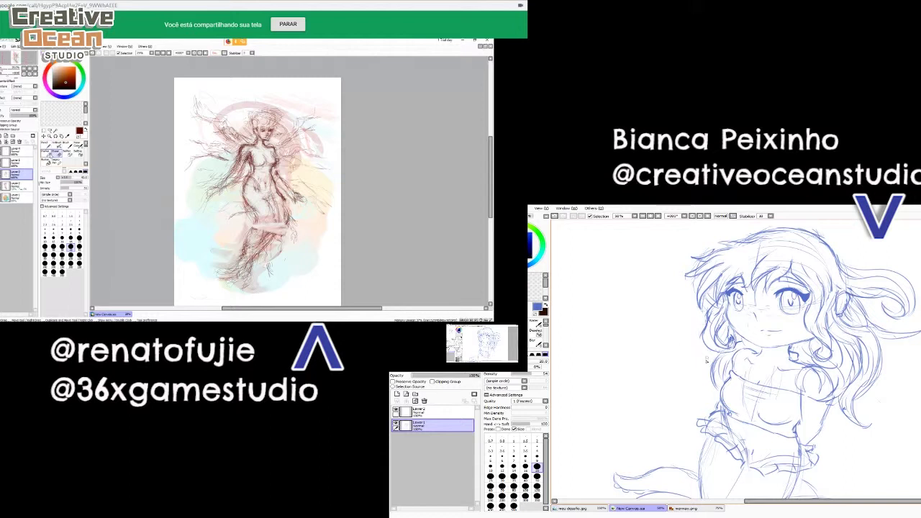
- Sketch a short outward-flicking hair lock beside the octopus girl's left-side shoulder, and mirror the mermaid canvas to rework her tail
left_click(47, 146)
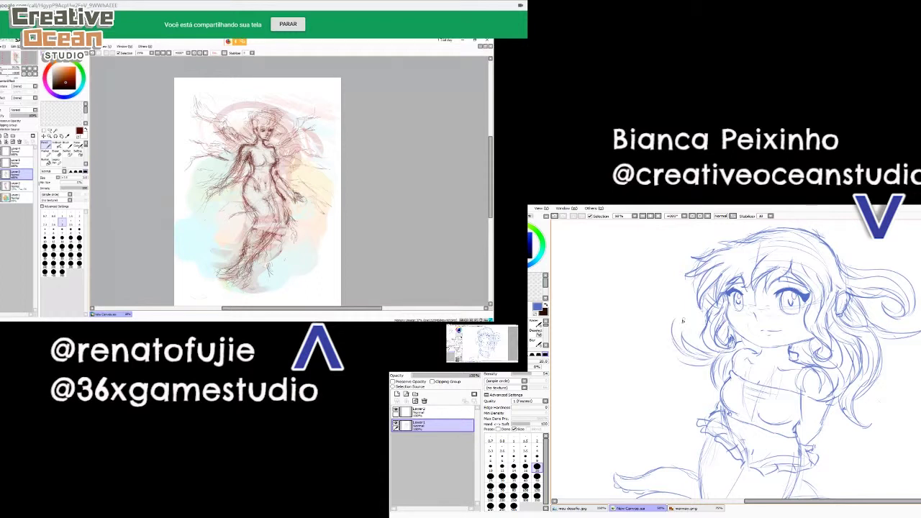
left_click(44, 136)
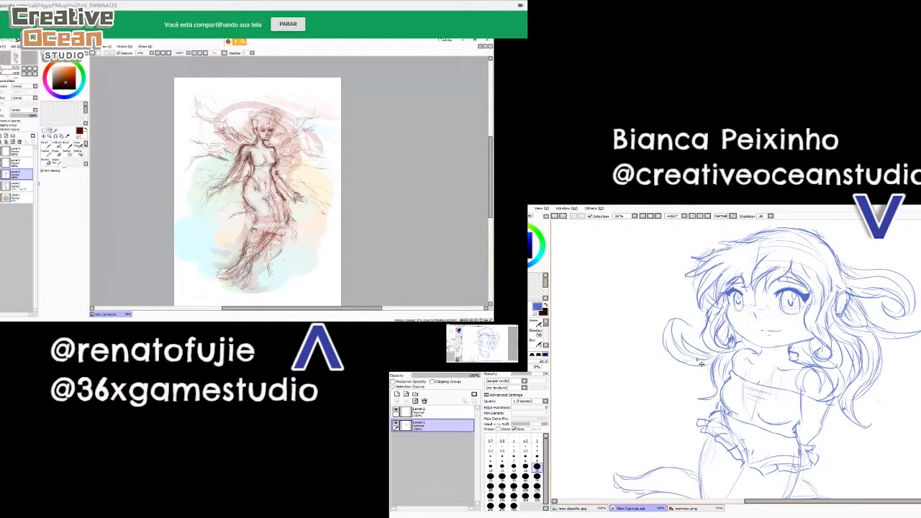
left_click_drag(707, 361, 701, 392)
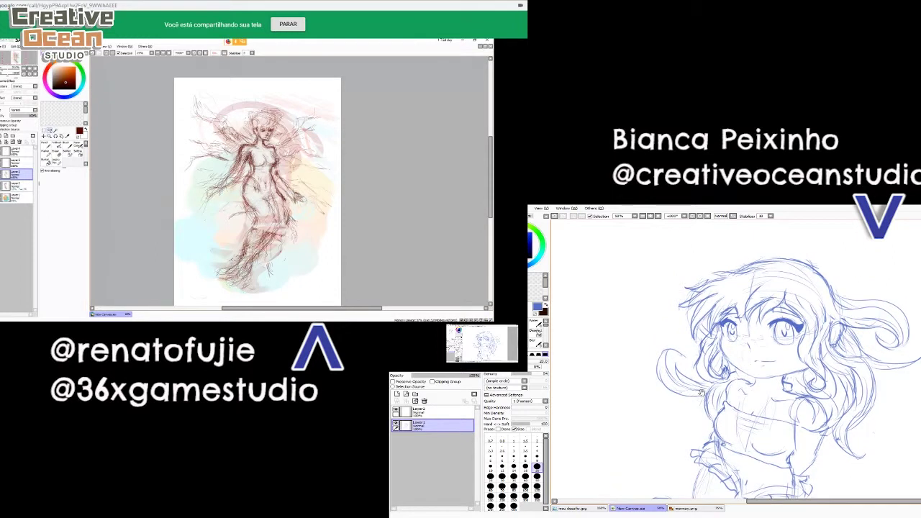
left_click(44, 144)
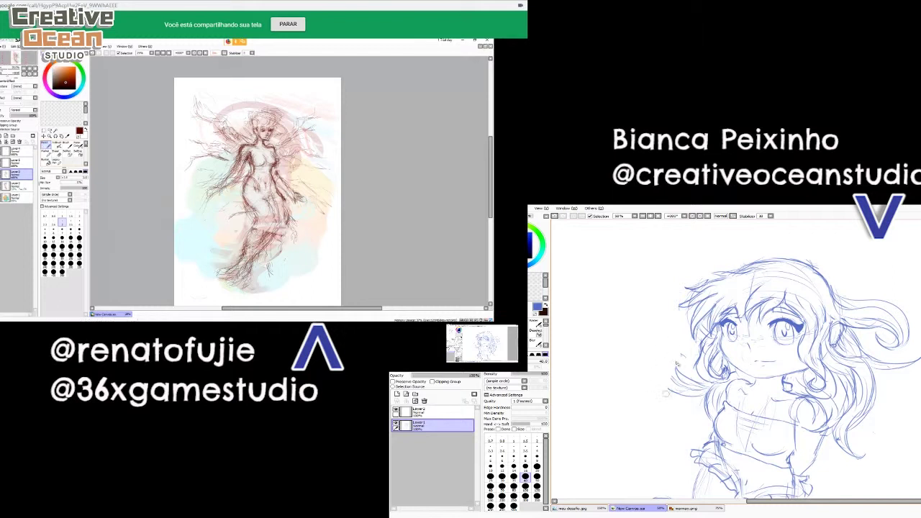
key("h")
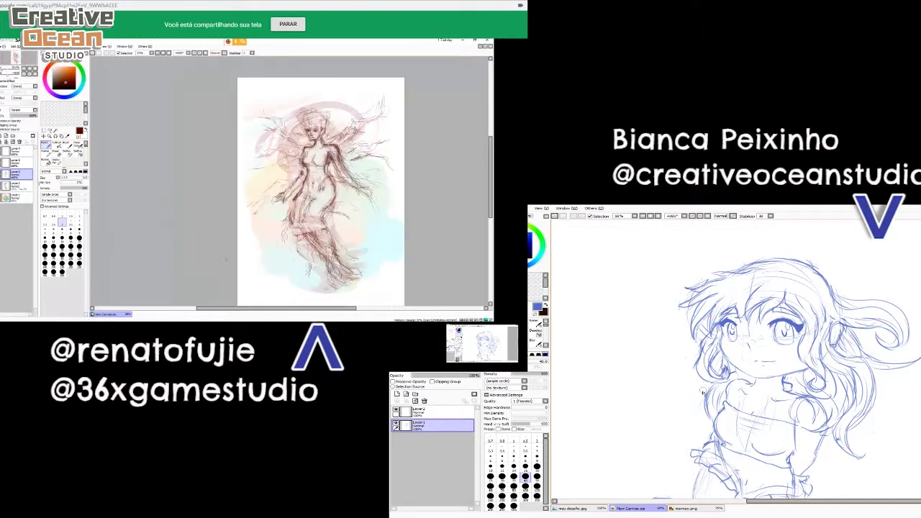
key("n")
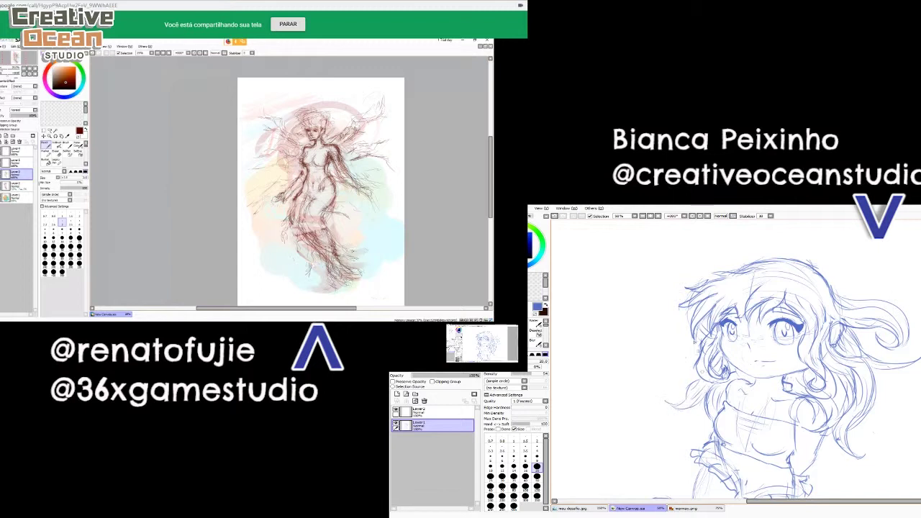
- Refine the iris outline of the octopus girl's right-side eye
scroll(670, 360, "up", 3)
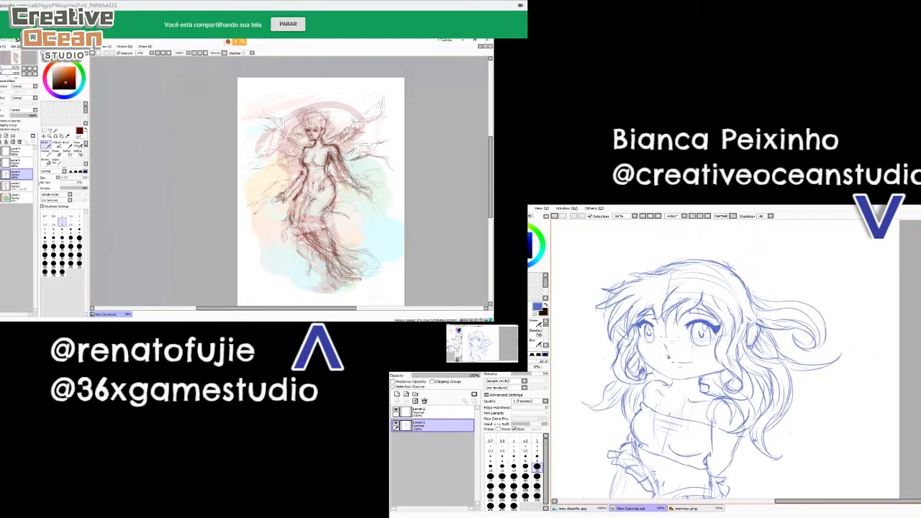
scroll(670, 360, "up", 2)
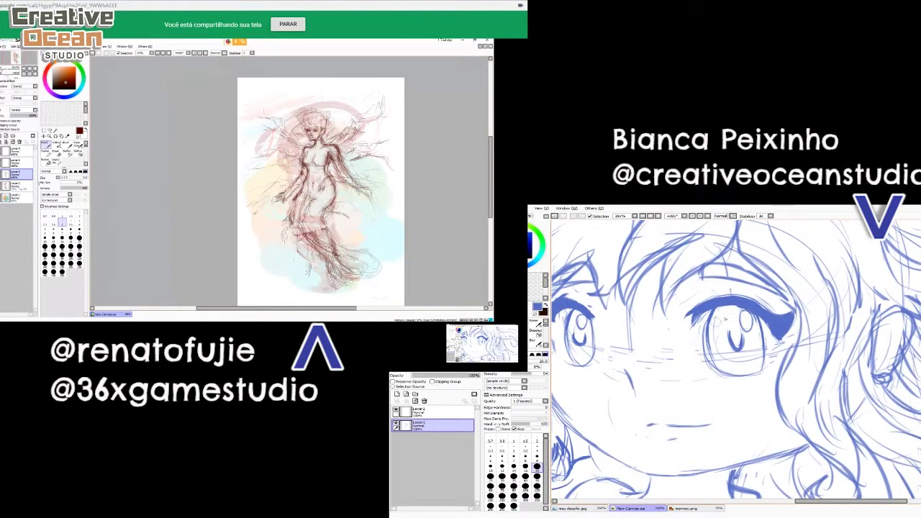
left_click_drag(755, 318, 761, 363)
scroll(700, 373, "down", 5)
scroll(699, 371, "up", 4)
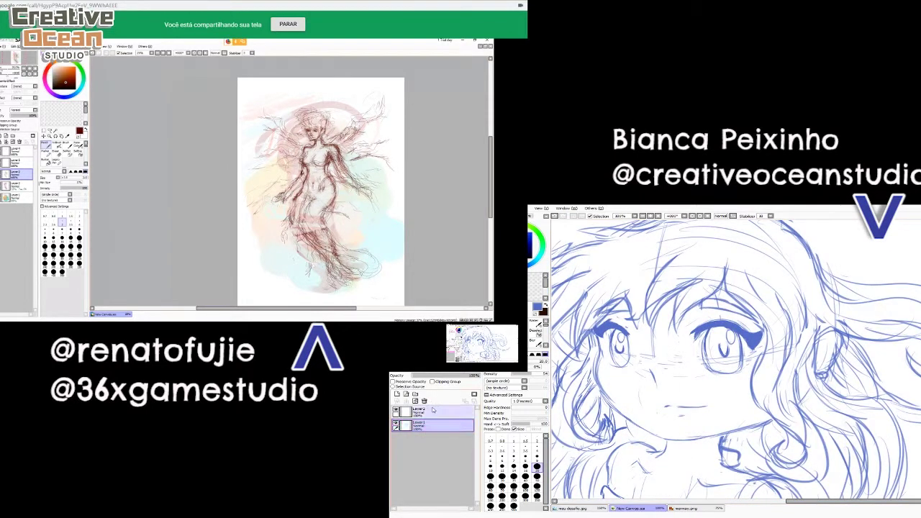
- Move the octopus girl's line layer above Layer2, set its blending mode to Multiply, and make Layer2 active
left_click_drag(437, 426, 439, 408)
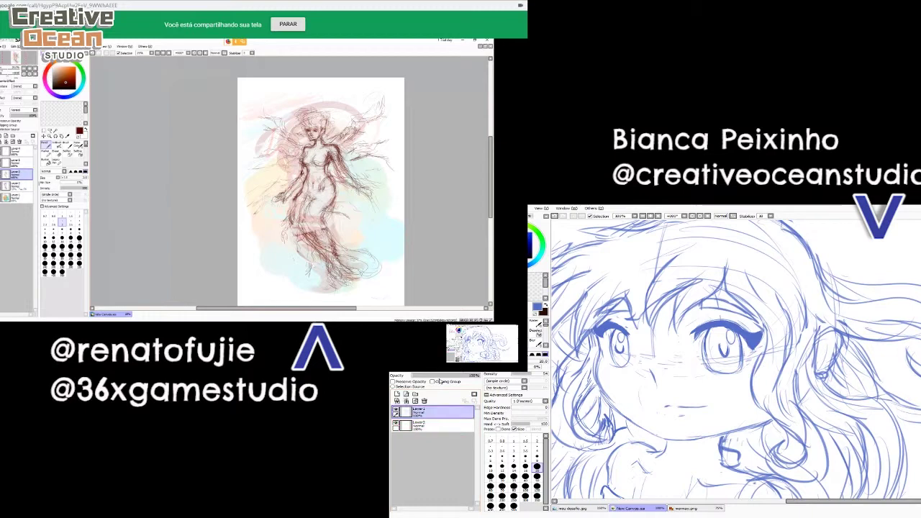
left_click(431, 425)
key("Page_Down")
key("Page_Down")
key("h")
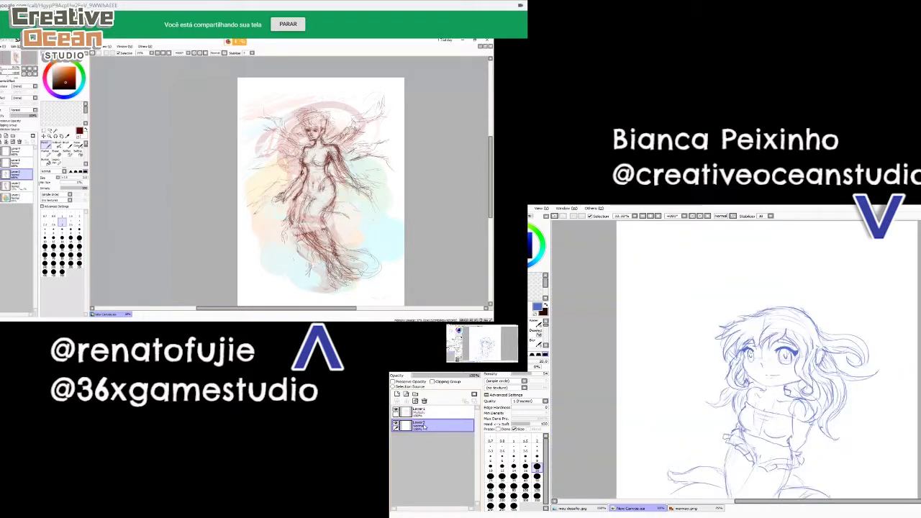
key("h")
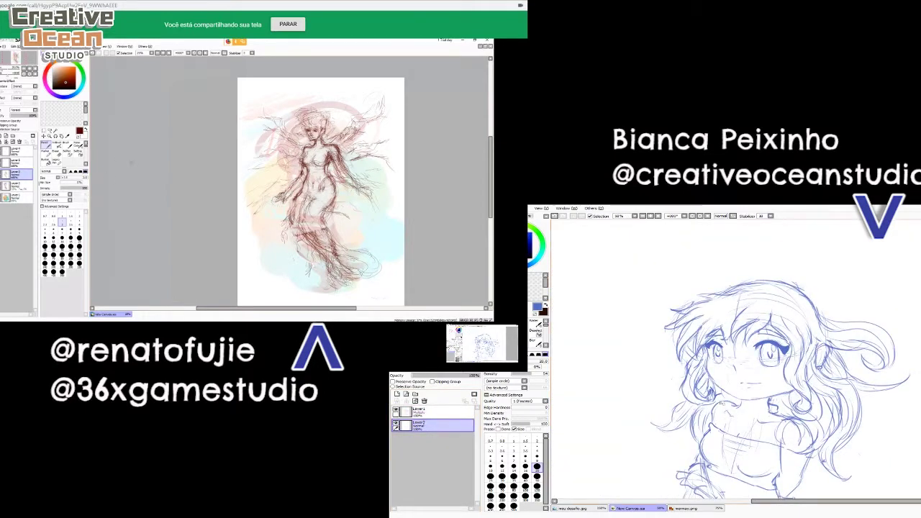
left_click_drag(734, 403, 721, 376)
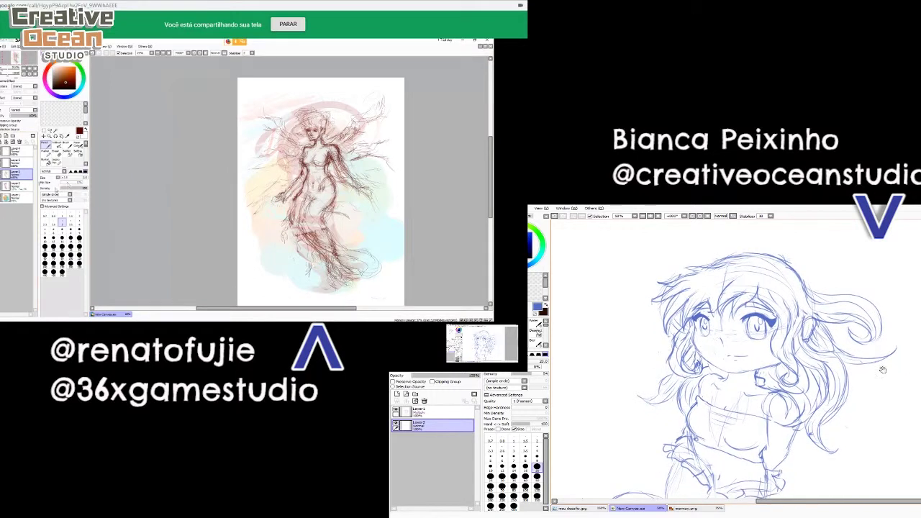
- Activate the mermaid canvas's bottom colour layer, and choose a light orange-tan paint colour for the octopus girl
left_click(17, 186)
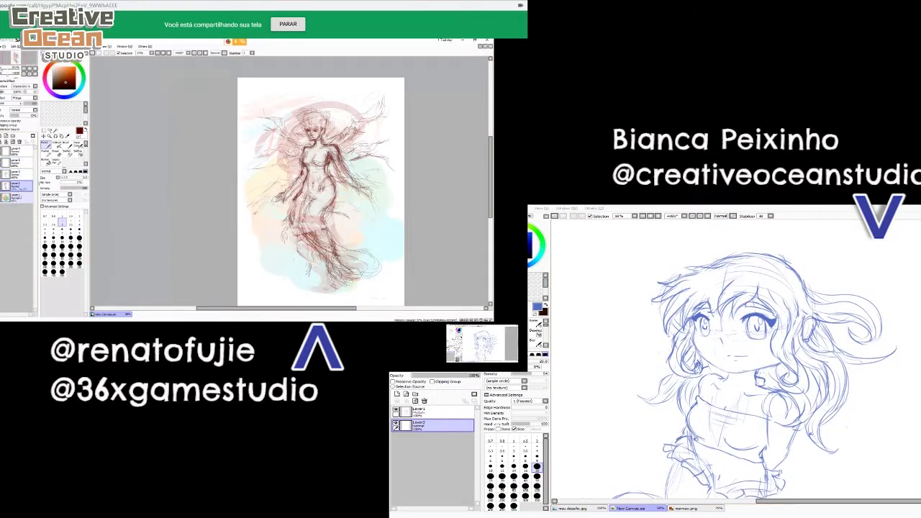
left_click(17, 197)
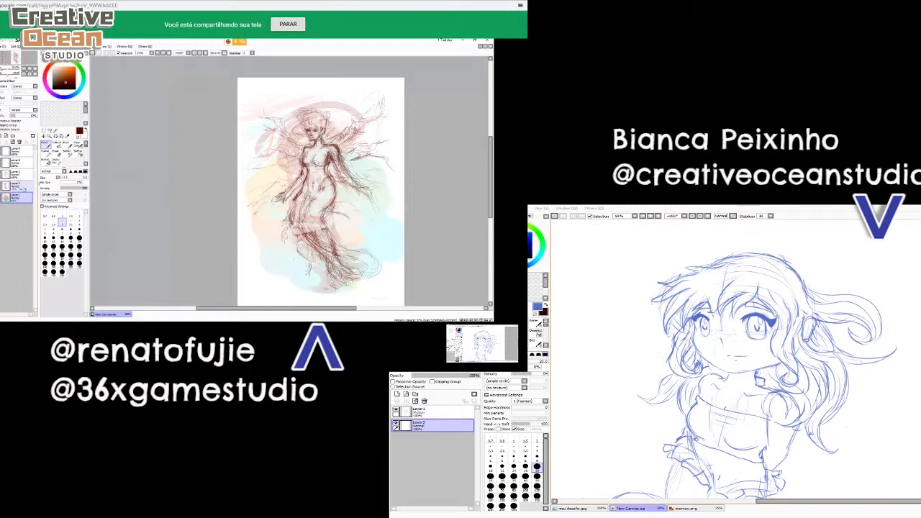
left_click(521, 227)
left_click(526, 240)
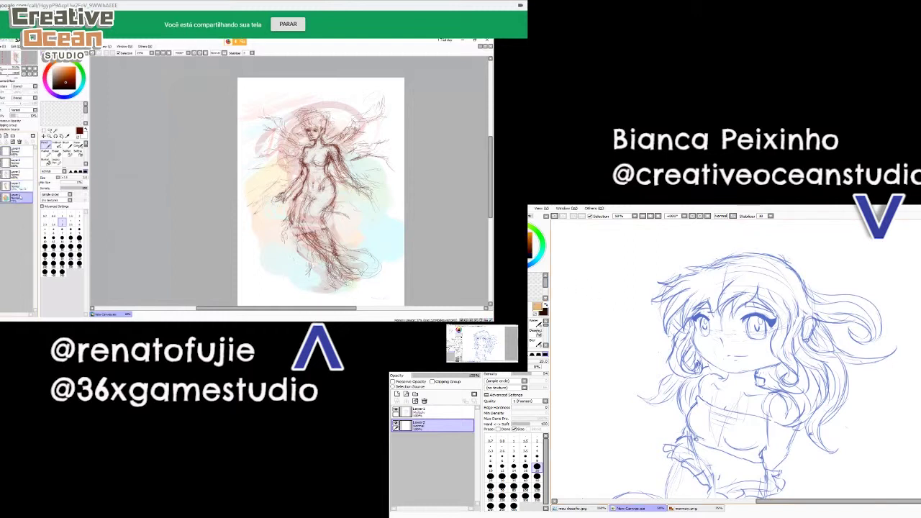
- Add a new layer above the mermaid canvas's second-lowest layer and switch to a blending paint brush
left_click(18, 187)
left_click(2, 136)
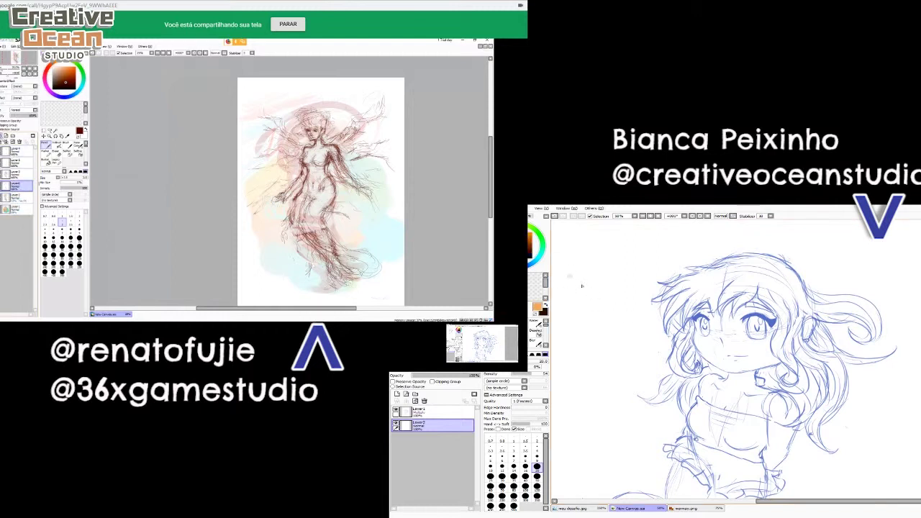
left_click(45, 152)
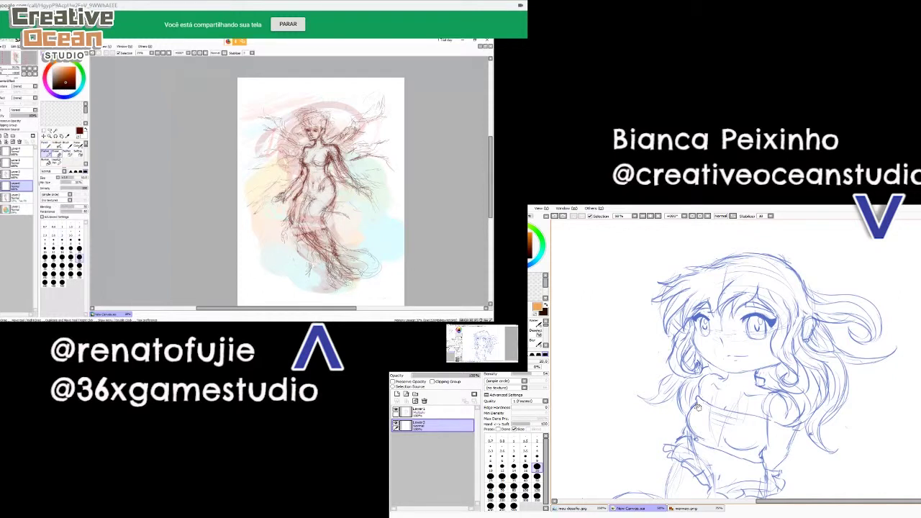
- Enlarge the octopus girl's paint brush, trying its width with an orange stroke on her upper tail and undoing that stroke
scroll(699, 381, "down", 3)
left_click_drag(704, 368, 702, 365)
key("bracketright")
key("bracketright")
key("bracketright")
key("bracketright")
key("bracketright")
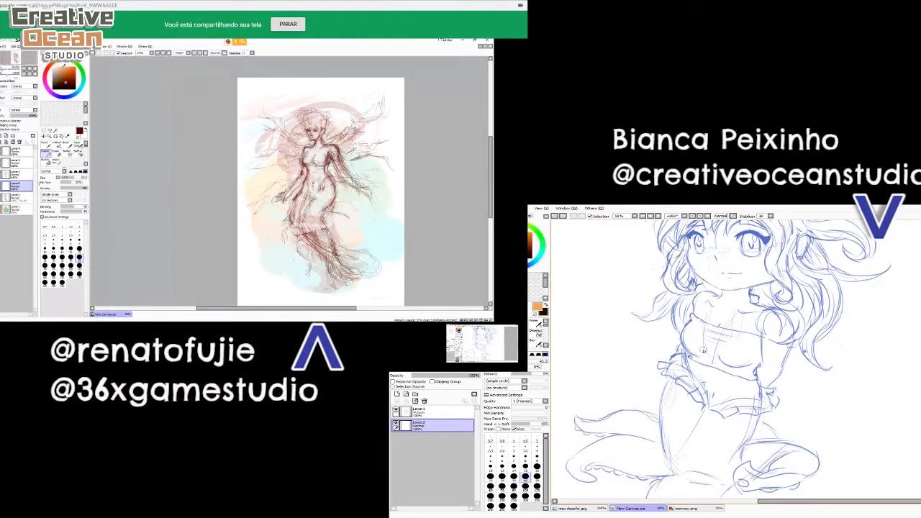
scroll(697, 367, "down", 2)
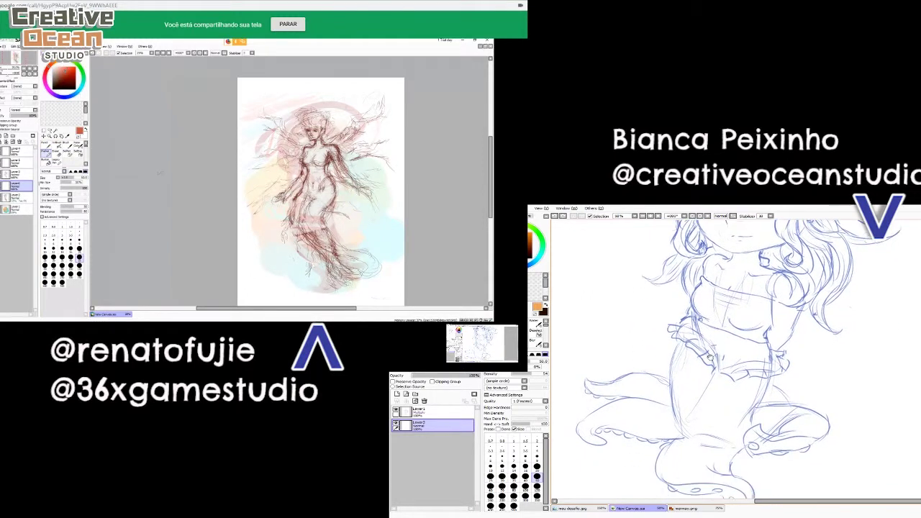
left_click_drag(688, 375, 698, 432)
key("ctrl+z")
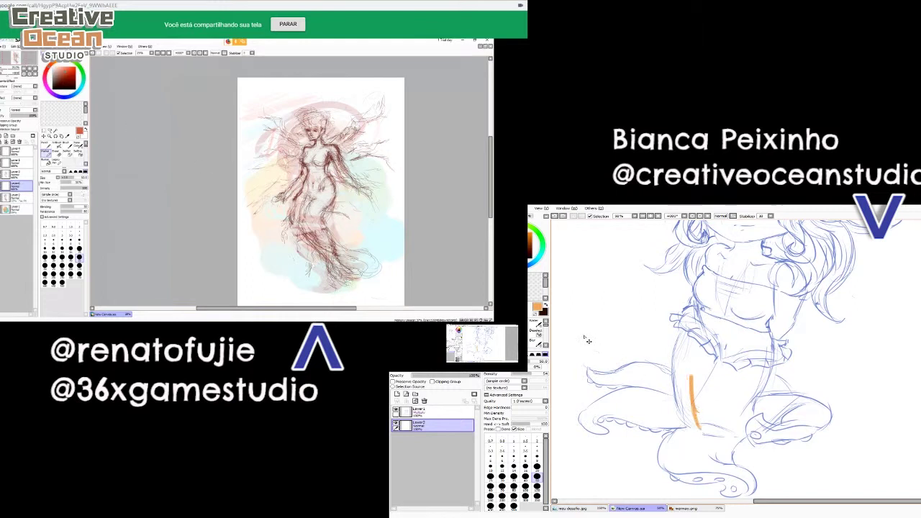
key("ctrl+z")
key("bracketright")
key("bracketright")
key("bracketright")
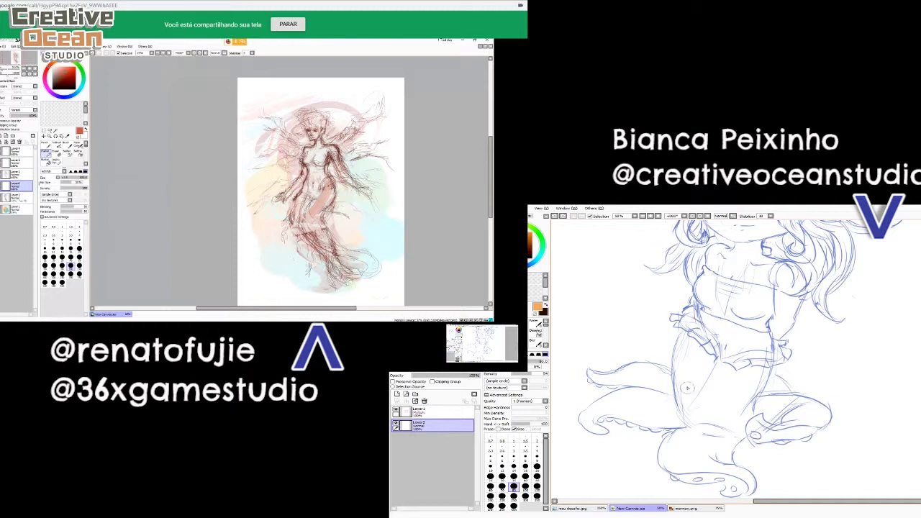
- Paint the octopus girl's upper tail and front tentacle flat light orange, and change the mermaid canvas's brush size
left_click_drag(676, 349, 698, 432)
mouse_move(673, 375)
left_mouse_down()
mouse_move(682, 331)
mouse_move(700, 443)
mouse_move(668, 455)
mouse_move(672, 439)
mouse_move(676, 468)
mouse_move(665, 457)
mouse_move(673, 456)
mouse_move(675, 467)
mouse_move(663, 456)
mouse_move(668, 436)
mouse_move(664, 455)
mouse_move(690, 467)
mouse_move(667, 468)
mouse_move(713, 470)
mouse_move(683, 436)
mouse_move(687, 455)
mouse_move(718, 449)
mouse_move(710, 455)
mouse_move(727, 466)
mouse_move(712, 474)
mouse_move(748, 476)
mouse_move(749, 494)
mouse_move(729, 454)
mouse_move(725, 399)
mouse_move(716, 391)
mouse_move(695, 422)
mouse_move(697, 398)
left_mouse_up()
left_click(79, 242)
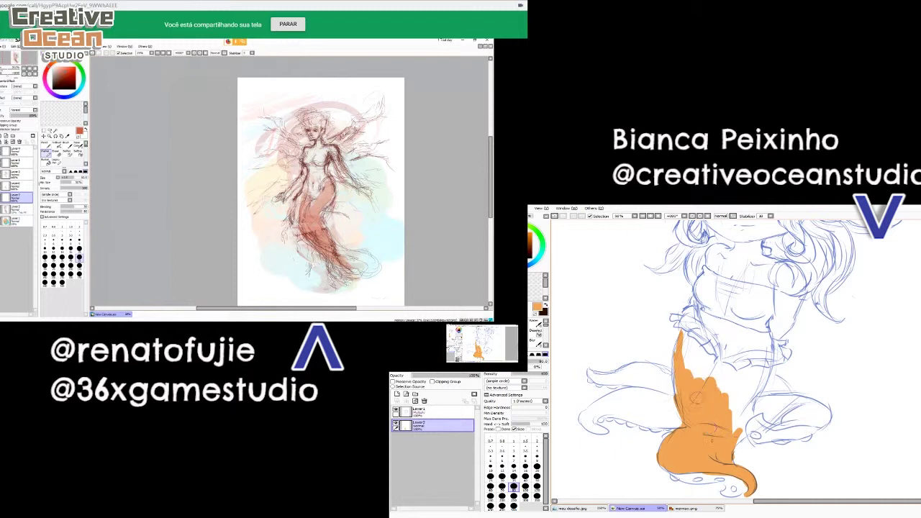
mouse_move(680, 345)
left_mouse_down()
mouse_move(696, 371)
mouse_move(703, 349)
mouse_move(722, 375)
mouse_move(739, 442)
mouse_move(731, 372)
mouse_move(766, 381)
mouse_move(763, 404)
mouse_move(748, 414)
left_mouse_up()
- Dab light-orange and red-orange reference swatches beside the octopus girl, and paint her left-side tentacles in the sampled light orange
mouse_move(659, 346)
left_mouse_down()
mouse_move(716, 374)
mouse_move(651, 343)
left_mouse_up()
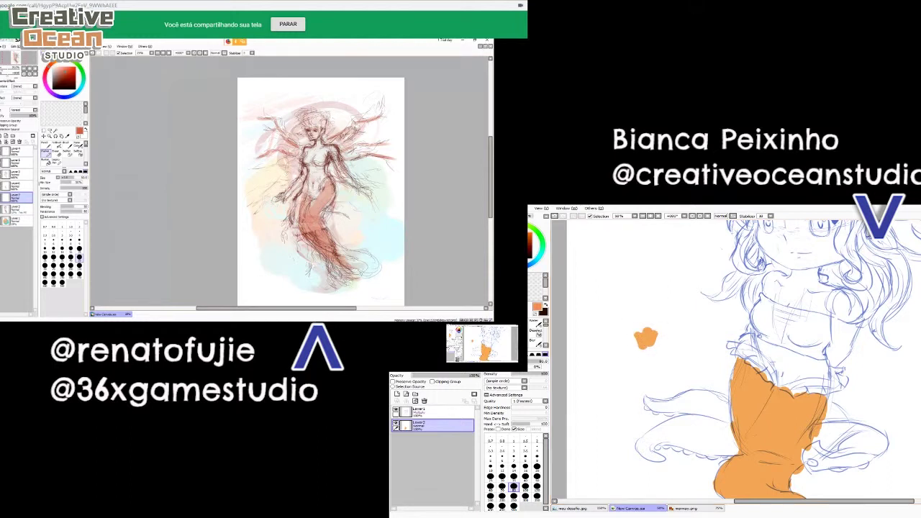
left_click_drag(666, 338, 683, 351)
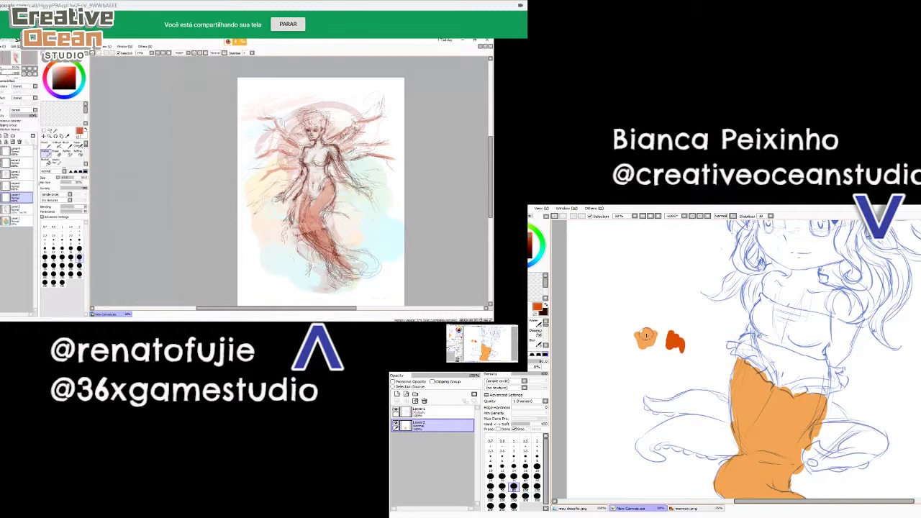
key("x")
right_click(648, 336)
mouse_move(725, 411)
left_mouse_down()
mouse_move(704, 394)
mouse_move(708, 408)
mouse_move(706, 338)
left_mouse_up()
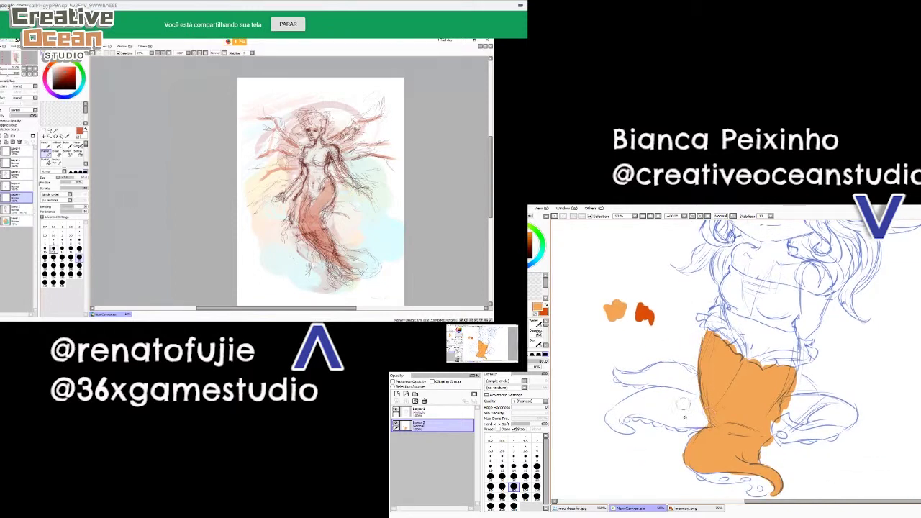
mouse_move(684, 405)
left_mouse_down()
mouse_move(651, 417)
mouse_move(709, 419)
mouse_move(687, 396)
mouse_move(677, 418)
left_mouse_up()
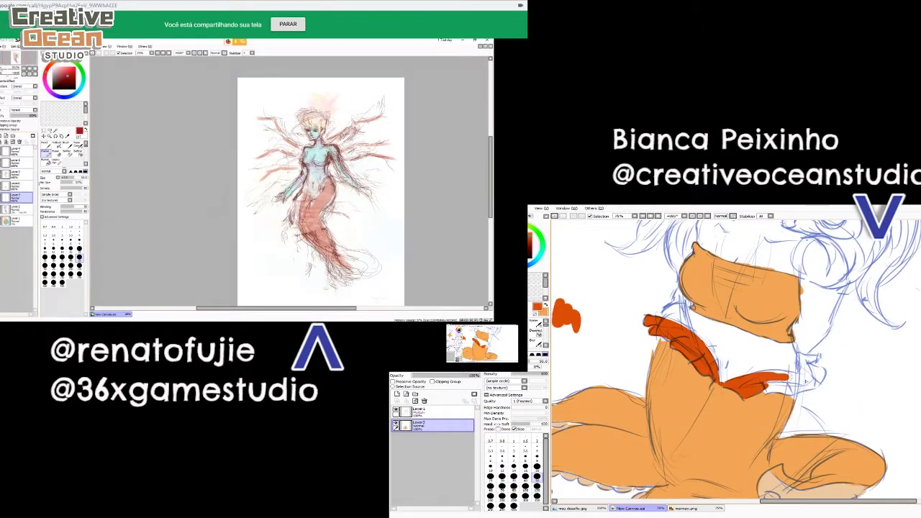
- Finish the right-side half of the waist ruffle in red-orange and touch up the orange tail below it
mouse_move(767, 385)
left_mouse_down()
mouse_move(810, 375)
mouse_move(766, 390)
mouse_move(799, 394)
mouse_move(783, 387)
left_mouse_up()
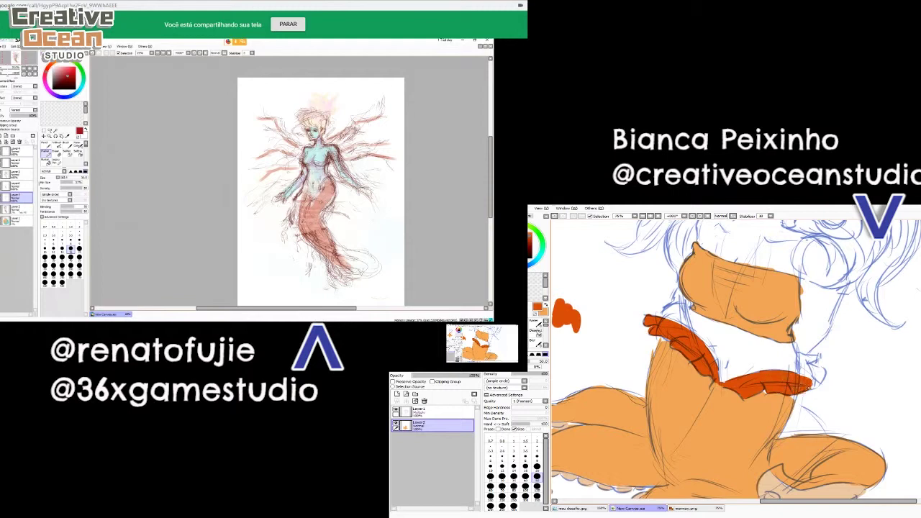
left_click_drag(806, 369, 807, 377)
left_click_drag(814, 383, 818, 370)
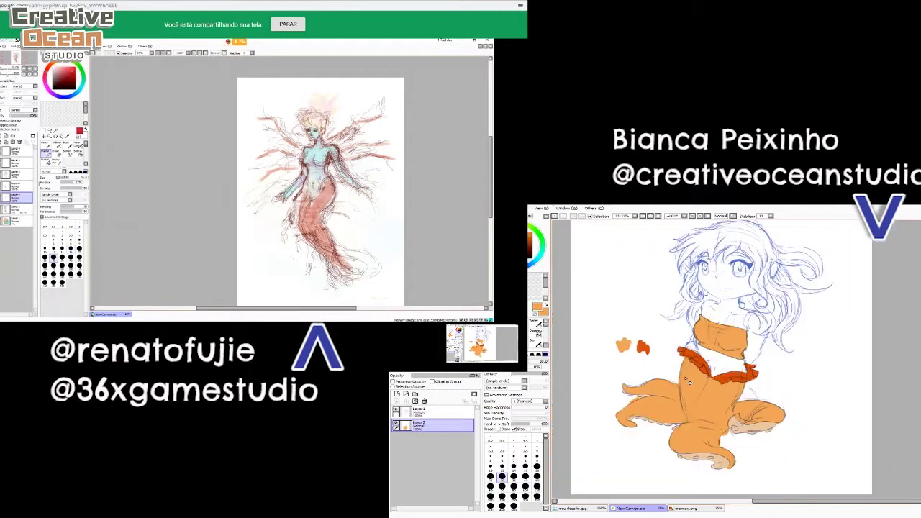
mouse_move(740, 379)
left_mouse_down()
mouse_move(745, 425)
mouse_move(742, 386)
left_mouse_up()
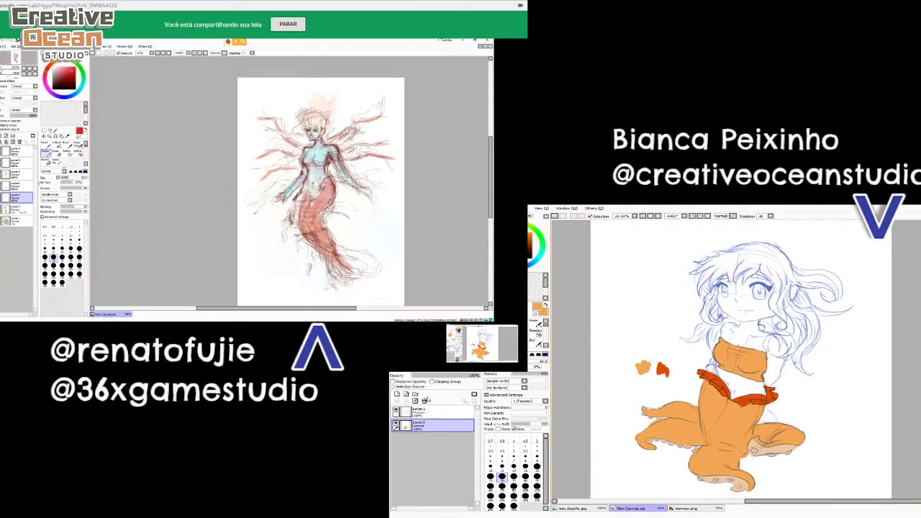
- Add a new layer at the bottom of the octopus girl's stack and block in her face with a pale skin tone
left_click(397, 395)
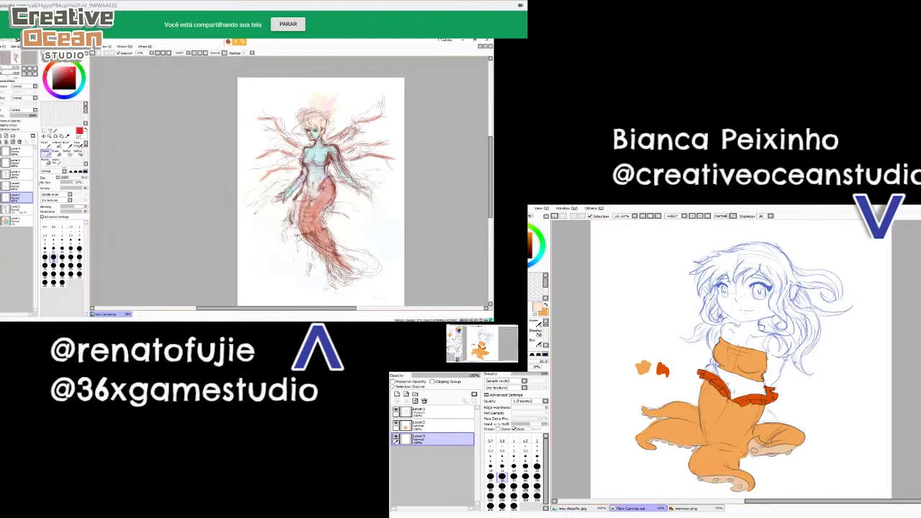
scroll(661, 342, "up", 2)
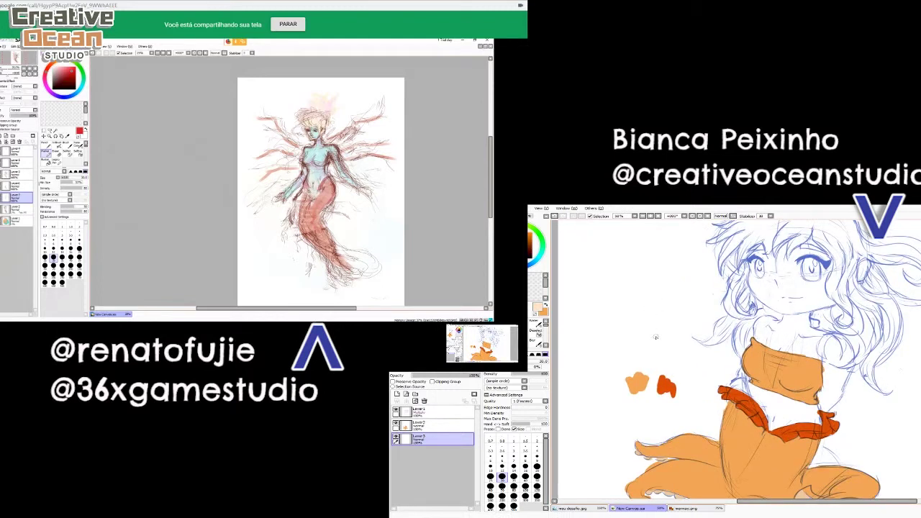
key("bracketright")
key("bracketright")
key("bracketright")
mouse_move(778, 317)
left_mouse_down()
mouse_move(748, 346)
mouse_move(745, 310)
mouse_move(752, 335)
mouse_move(726, 319)
mouse_move(723, 283)
mouse_move(749, 312)
mouse_move(755, 271)
left_mouse_up()
mouse_move(756, 319)
left_mouse_down()
mouse_move(769, 338)
mouse_move(756, 340)
mouse_move(769, 317)
mouse_move(766, 347)
mouse_move(772, 322)
mouse_move(762, 342)
mouse_move(728, 321)
mouse_move(740, 299)
mouse_move(770, 321)
mouse_move(773, 336)
mouse_move(788, 306)
left_mouse_up()
scroll(789, 345, "up", 1)
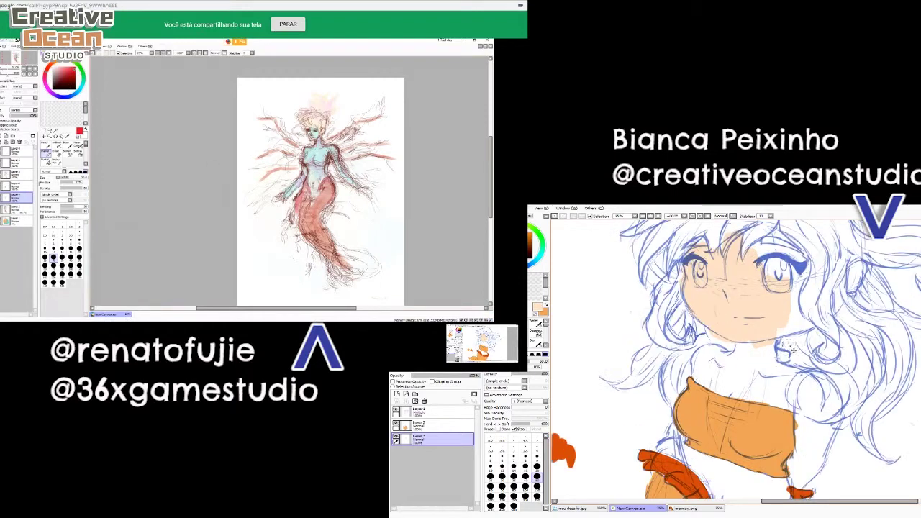
- Extend the skin tone across the octopus girl's forehead between the bangs and over her right-side cheek
scroll(785, 339, "up", 2)
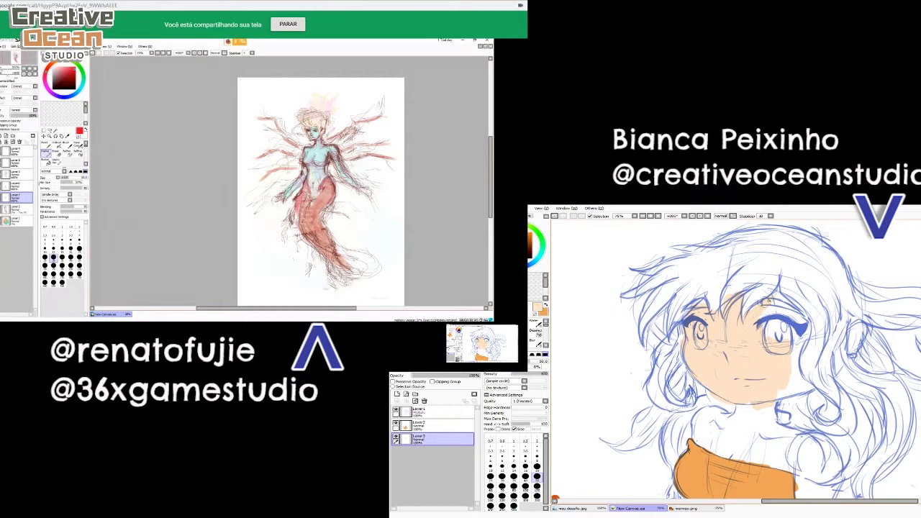
mouse_move(769, 304)
left_mouse_down()
mouse_move(787, 359)
mouse_move(784, 306)
mouse_move(807, 334)
mouse_move(798, 316)
mouse_move(755, 307)
left_mouse_up()
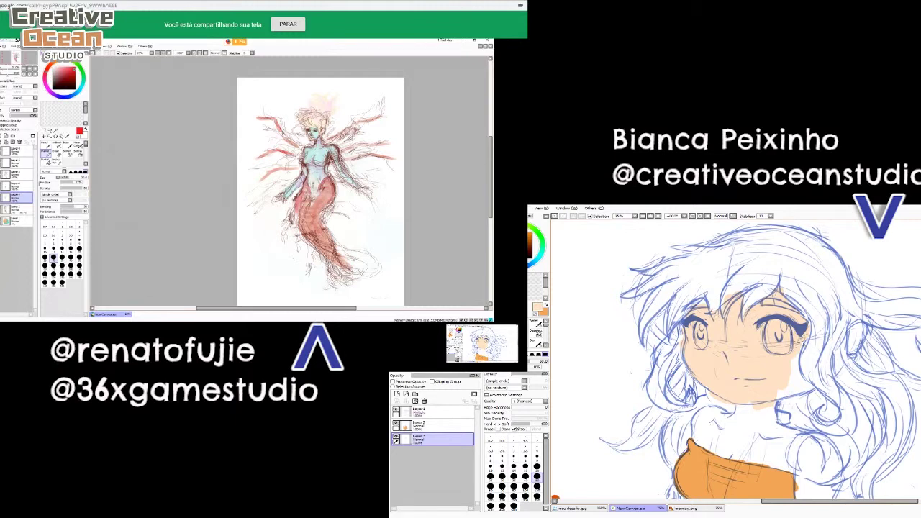
mouse_move(795, 344)
left_mouse_down()
mouse_move(801, 390)
mouse_move(785, 392)
mouse_move(787, 375)
mouse_move(804, 386)
mouse_move(796, 355)
left_mouse_up()
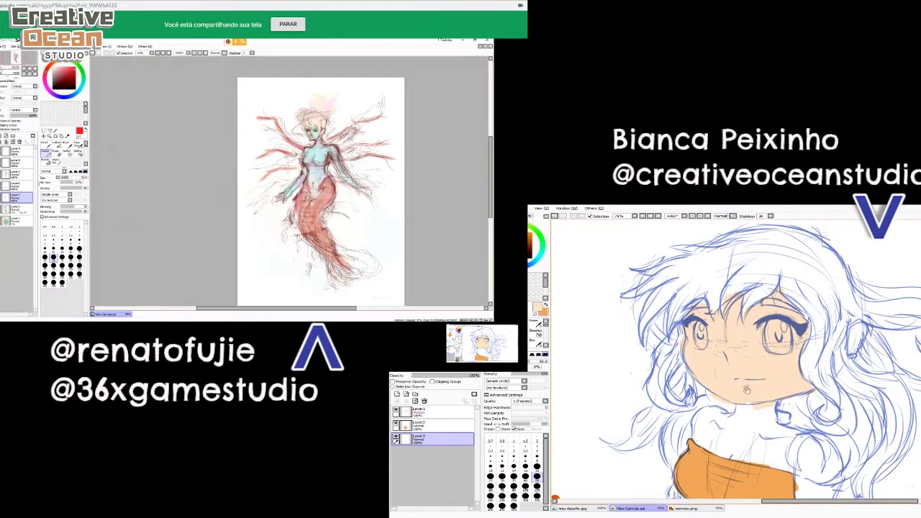
- Fill the octopus girl's neck, left-side shoulder and upper chest with the skin tone, adjusting the brush size
left_click_drag(746, 390, 743, 327)
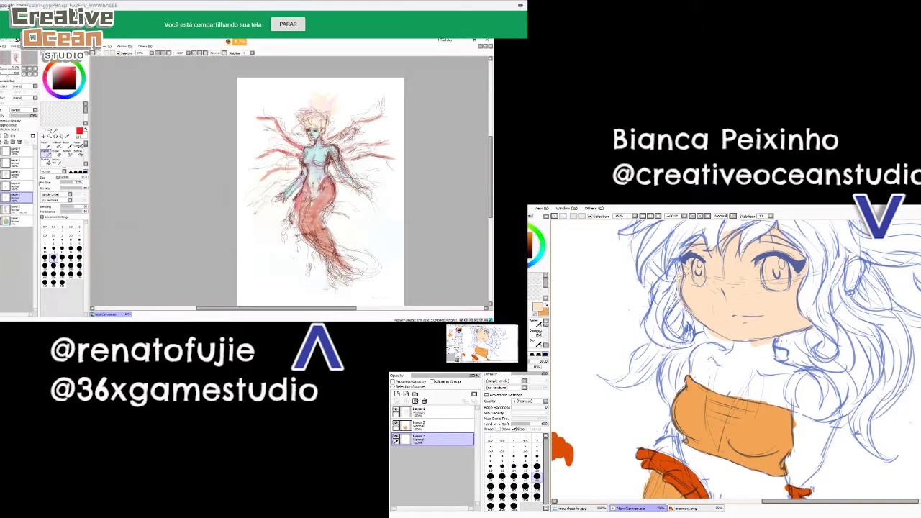
key("bracketleft")
key("bracketleft")
key("bracketleft")
mouse_move(749, 360)
left_mouse_down()
mouse_move(772, 333)
mouse_move(776, 367)
left_mouse_up()
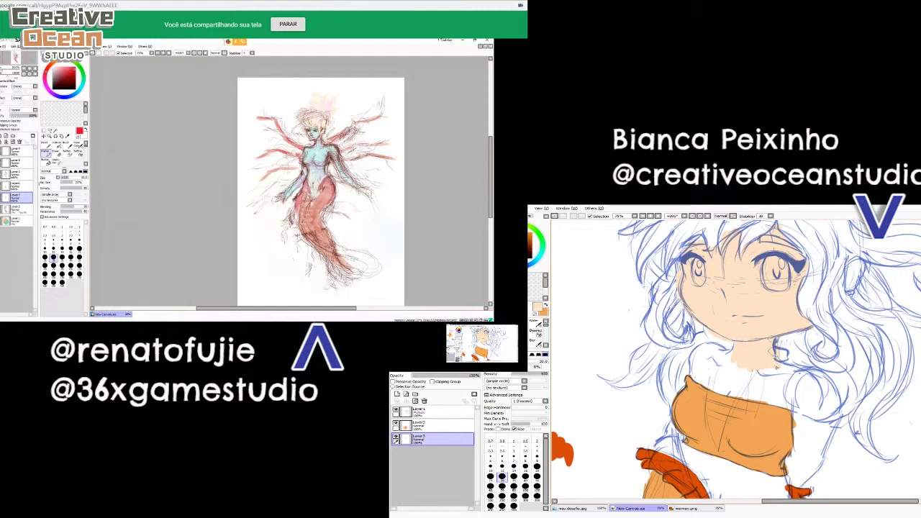
key("bracketright")
mouse_move(780, 353)
left_mouse_down()
mouse_move(747, 380)
mouse_move(730, 360)
mouse_move(743, 364)
left_mouse_up()
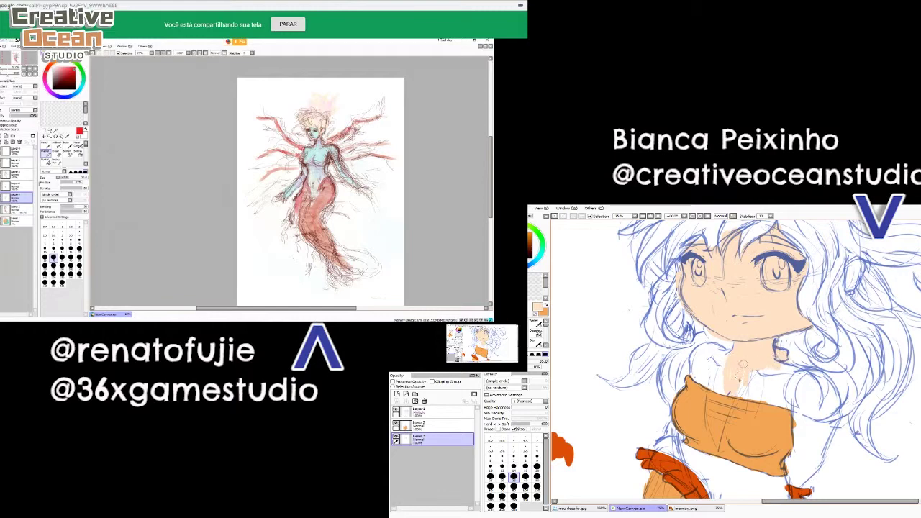
mouse_move(725, 403)
left_mouse_down()
mouse_move(730, 363)
mouse_move(718, 382)
mouse_move(709, 383)
mouse_move(706, 370)
mouse_move(697, 378)
mouse_move(702, 349)
left_mouse_up()
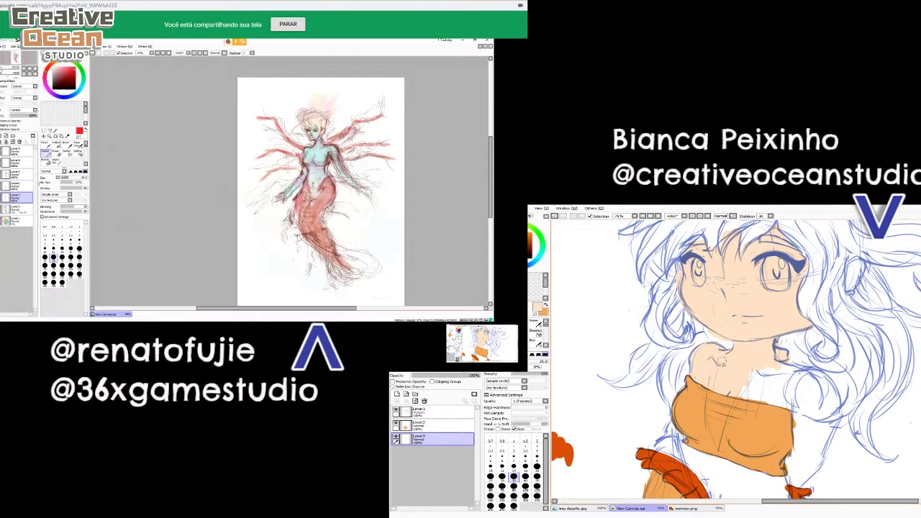
mouse_move(749, 394)
left_mouse_down()
mouse_move(776, 389)
mouse_move(769, 369)
mouse_move(782, 398)
left_mouse_up()
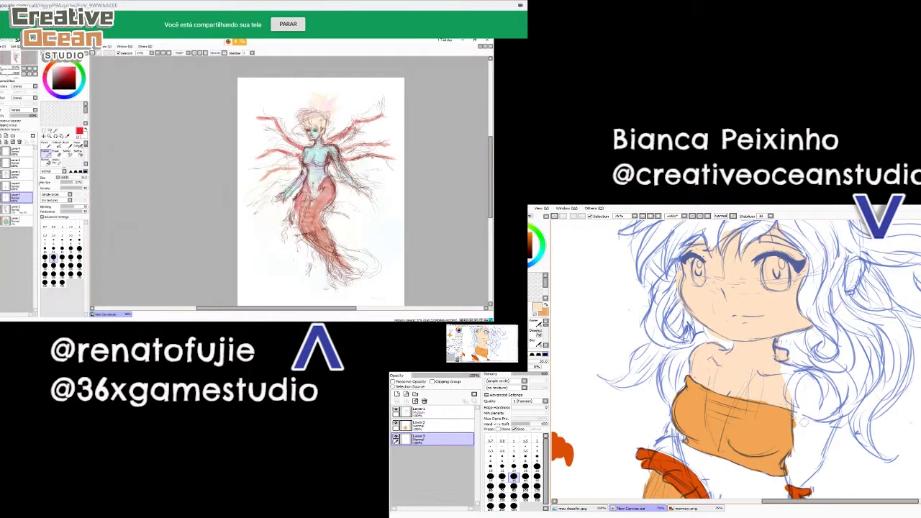
- Paint the octopus girl's right-side shoulder and arm with the skin tone
scroll(799, 421, "down", 3)
mouse_move(783, 422)
left_mouse_down()
mouse_move(811, 414)
mouse_move(809, 367)
mouse_move(797, 355)
mouse_move(789, 376)
mouse_move(807, 407)
left_mouse_up()
mouse_move(798, 365)
left_mouse_down()
mouse_move(795, 418)
mouse_move(776, 427)
mouse_move(768, 400)
mouse_move(782, 430)
mouse_move(796, 435)
mouse_move(803, 424)
mouse_move(785, 396)
mouse_move(757, 387)
mouse_move(761, 378)
left_mouse_up()
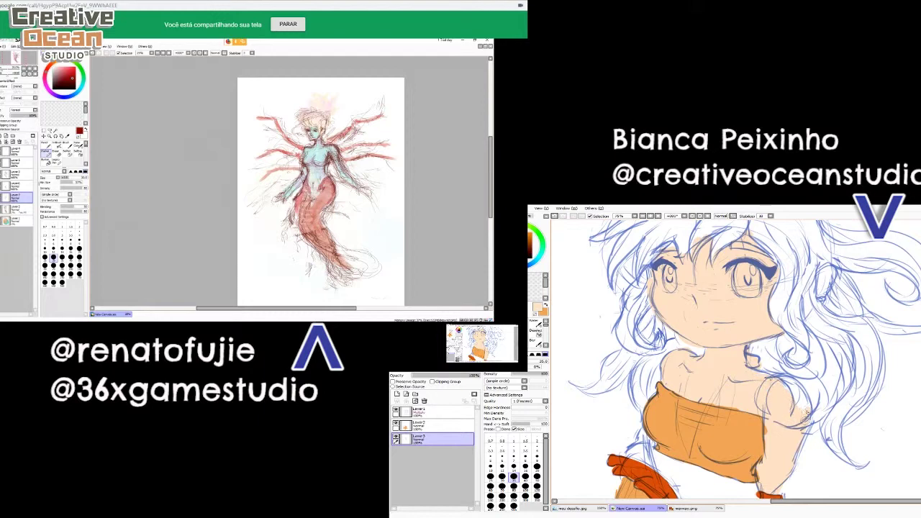
left_click_drag(805, 419, 778, 382)
- Fill the octopus girl's bare midriff between the top and the waist ruffle with the skin tone, using a larger brush
scroll(767, 432, "down", 2)
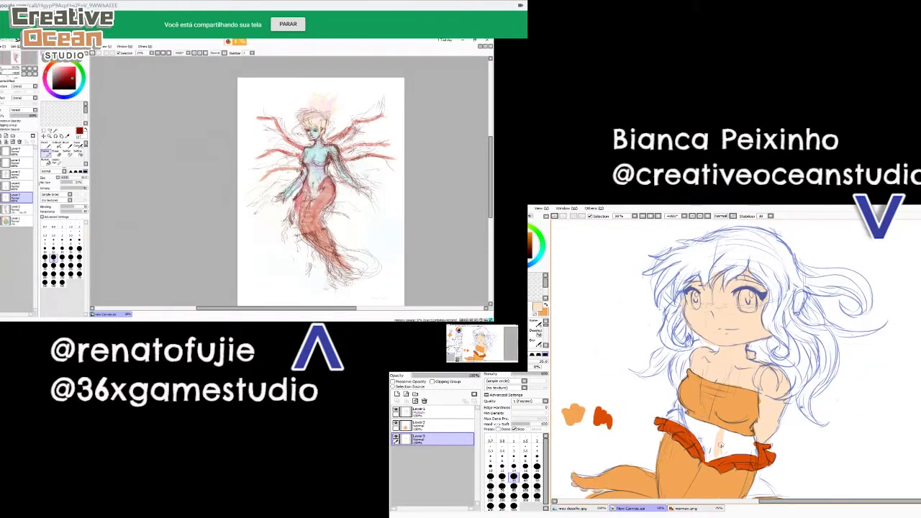
left_click(502, 486)
mouse_move(713, 440)
left_mouse_down()
mouse_move(742, 392)
mouse_move(745, 433)
mouse_move(743, 388)
mouse_move(733, 444)
left_mouse_up()
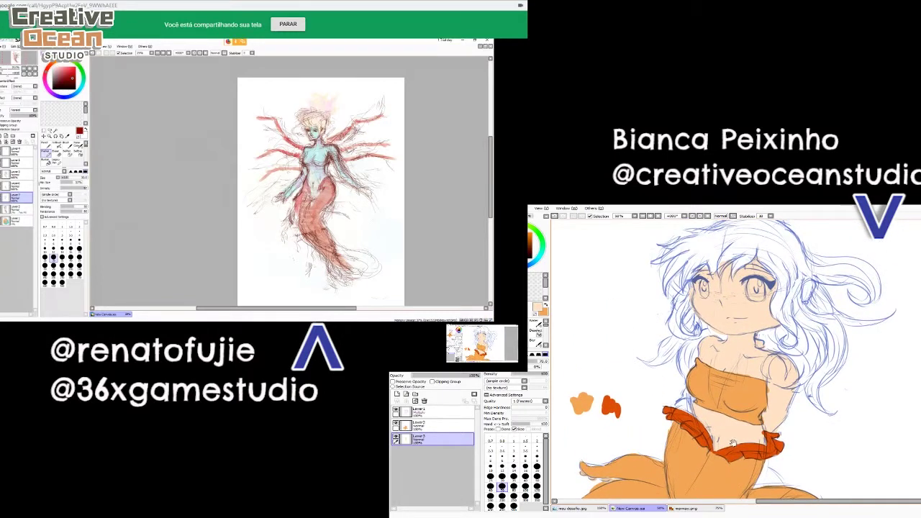
- Change the mermaid canvas's brush size and paint pink over the lower end of her tail
scroll(707, 391, "up", 1)
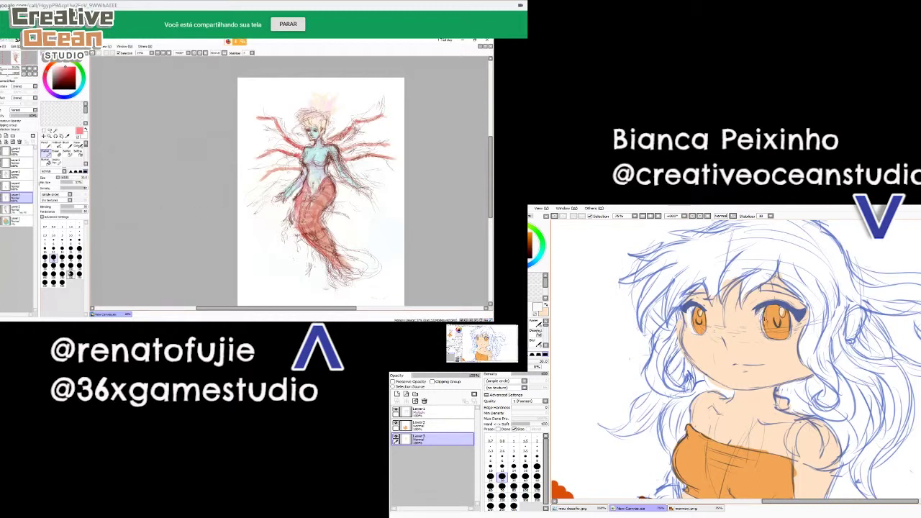
left_click(62, 266)
left_click_drag(337, 264, 341, 277)
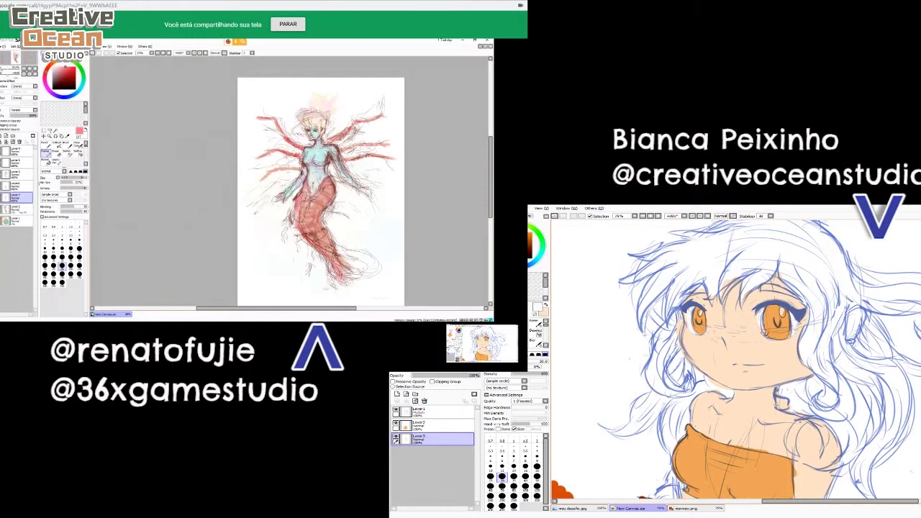
scroll(772, 325, "down", 3)
scroll(772, 324, "up", 3)
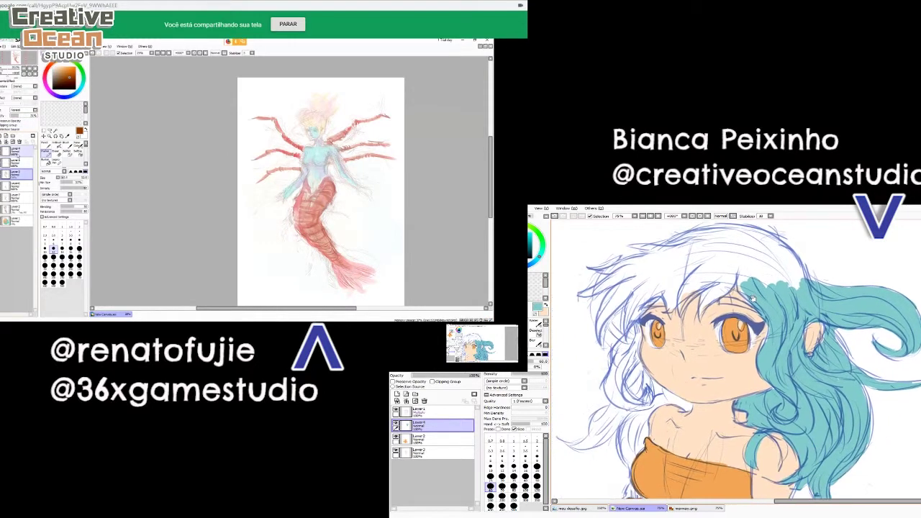
- Paint the octopus girl's left-side hair locks teal, and add a new layer at the top of the mermaid's stack
left_click(15, 151)
left_click_drag(661, 290, 648, 348)
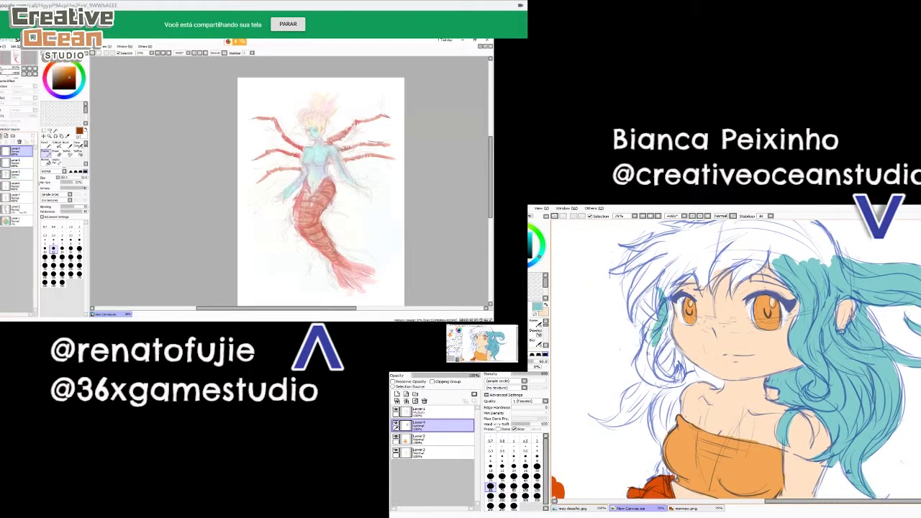
left_click_drag(661, 309, 650, 352)
left_click(2, 136)
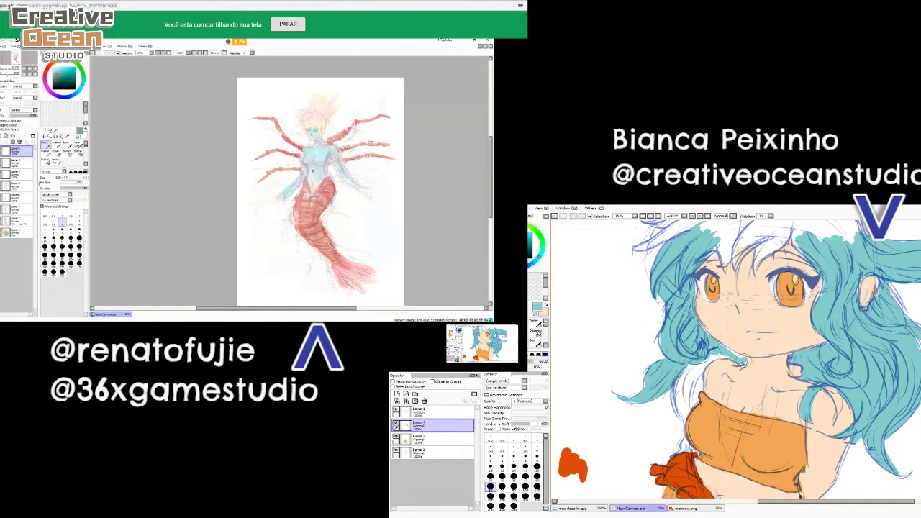
- Make the octopus girl's bottom skin layer active
scroll(735, 353, "up", 1)
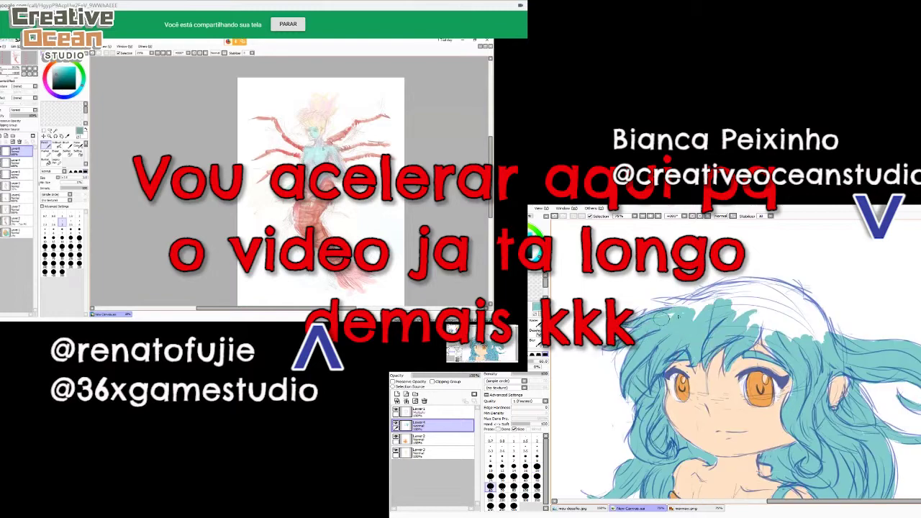
left_click(432, 452)
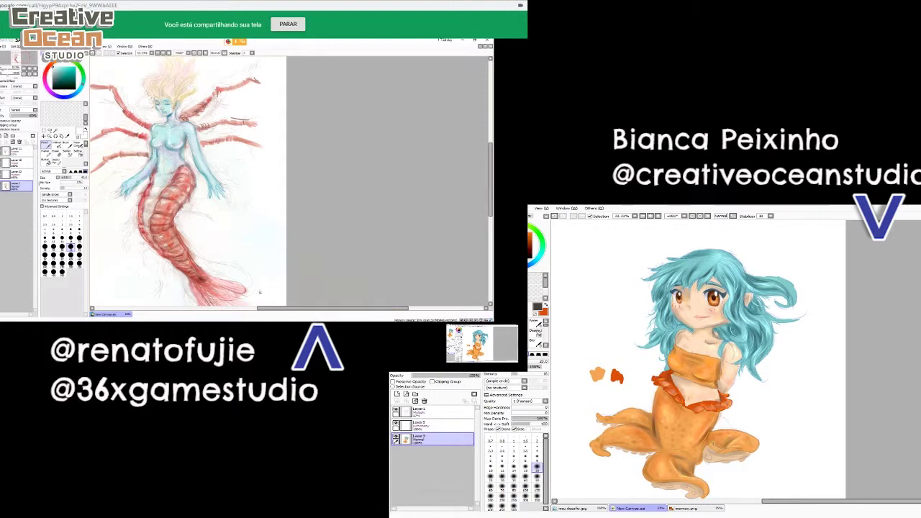
- Save the mermaid canvas as sereiadesenho, and raise the opacity of the octopus girl's top Multiply line layer
key("super+Down")
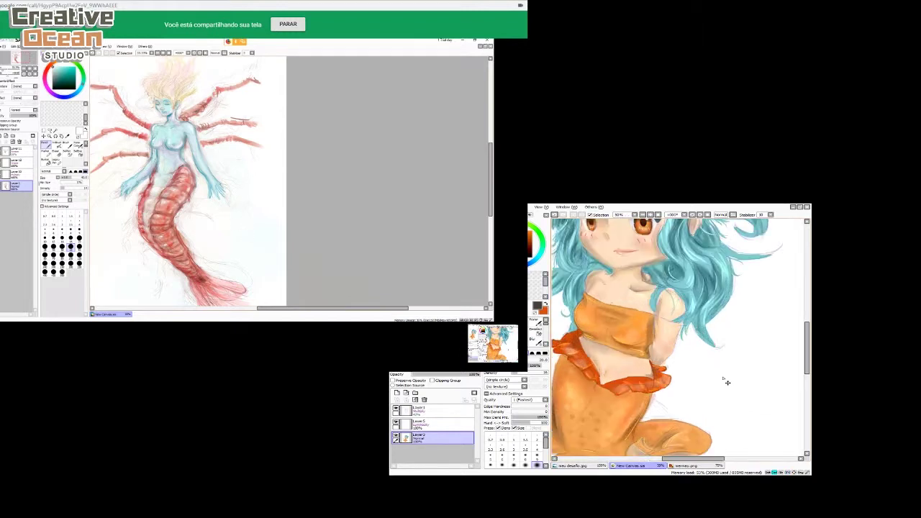
left_click(4, 46)
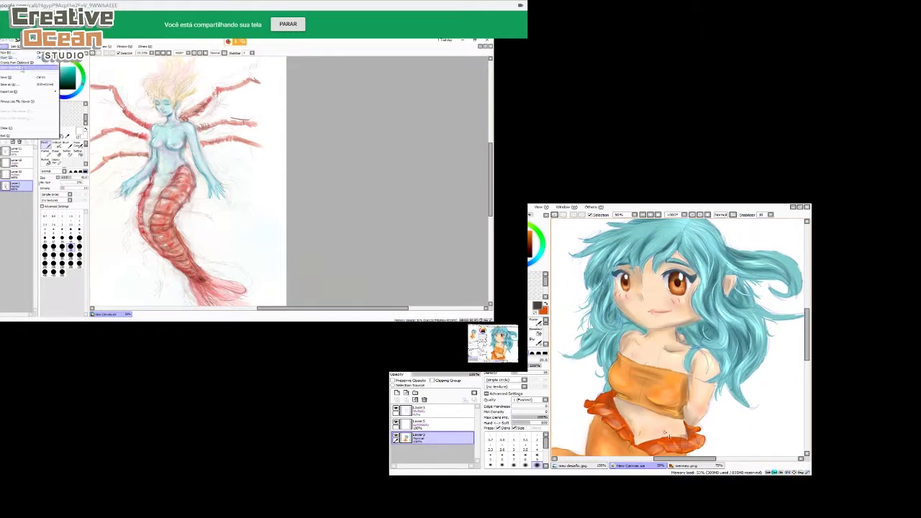
left_click(23, 79)
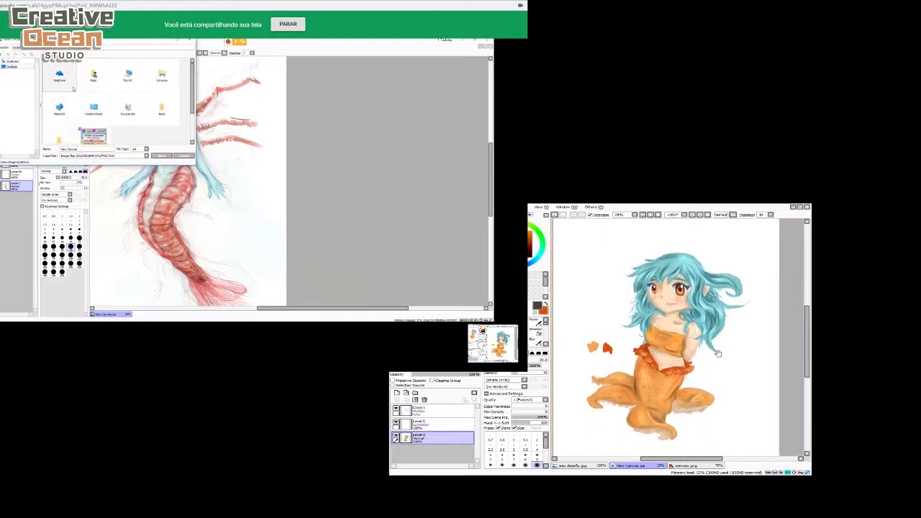
left_click(434, 410)
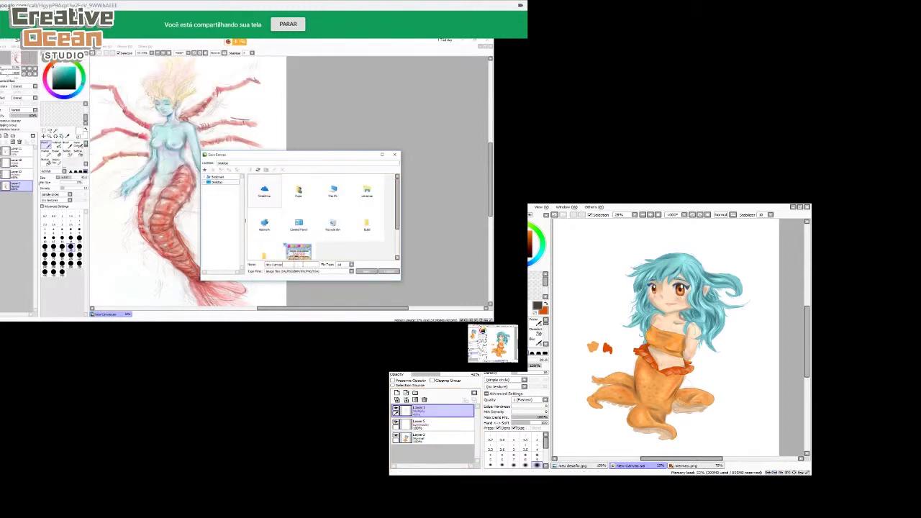
key("ctrl+t")
left_click_drag(304, 265, 264, 265)
mouse_move(573, 233)
left_mouse_down()
mouse_move(642, 374)
mouse_move(754, 422)
mouse_move(765, 395)
left_mouse_up()
type("sereiadesenho")
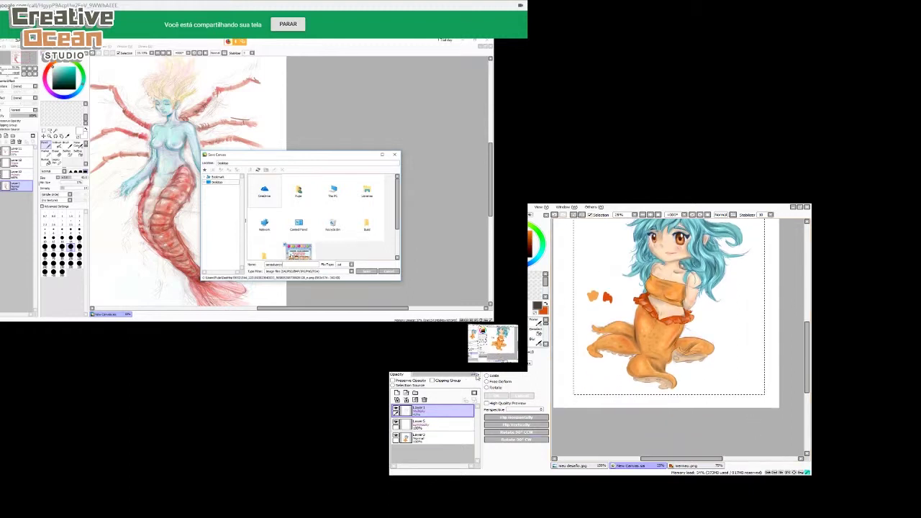
left_click_drag(469, 379, 482, 379)
key("Return")
left_click_drag(683, 340, 668, 392)
left_click_drag(223, 197, 259, 202)
key("ctrl+d")
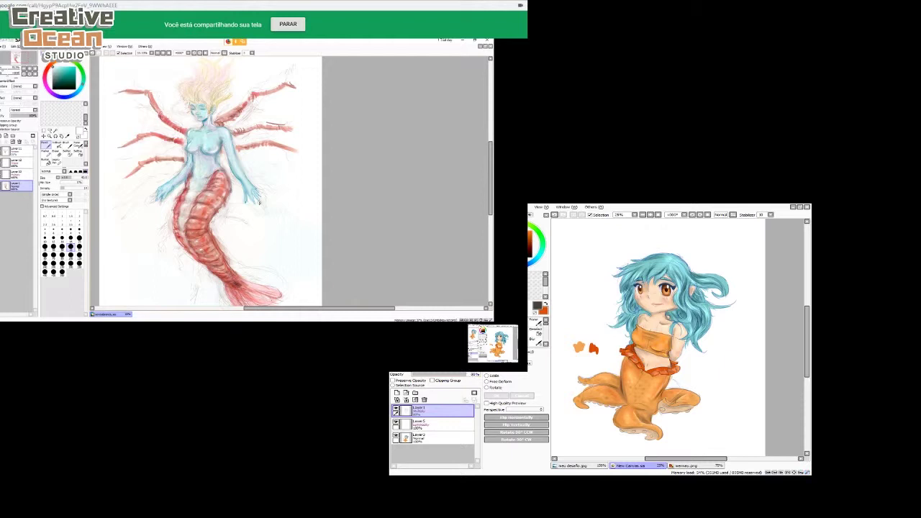
- Narrow the video-call window until the octopus girl's whole painting window is uncovered, and return to her canvas
left_click(64, 345)
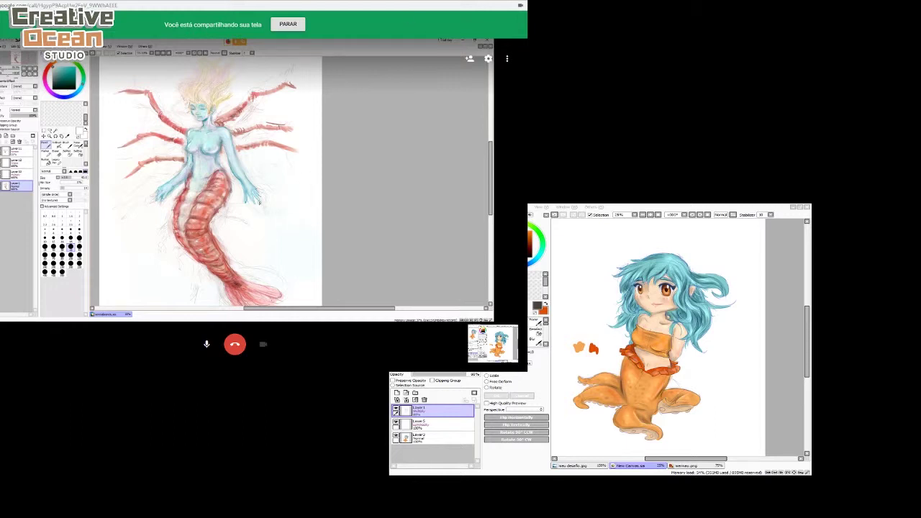
left_click_drag(527, 45, 338, 84)
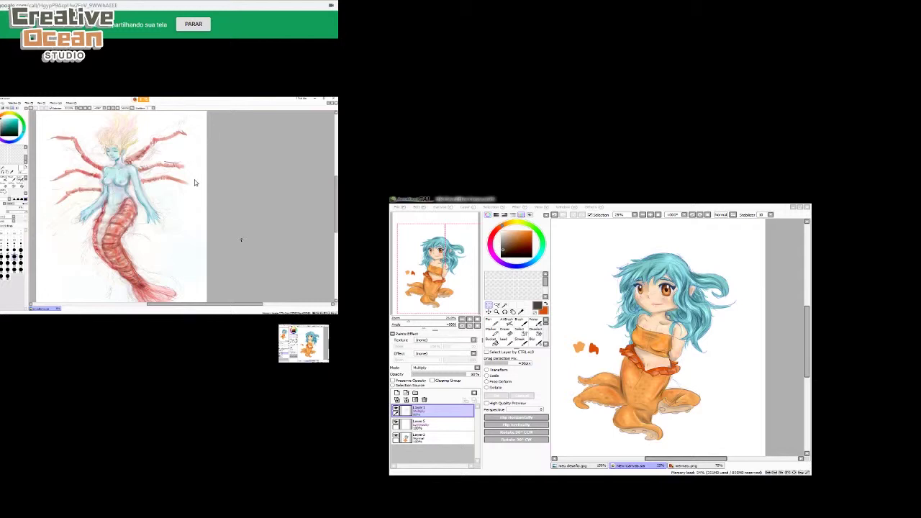
mouse_move(331, 160)
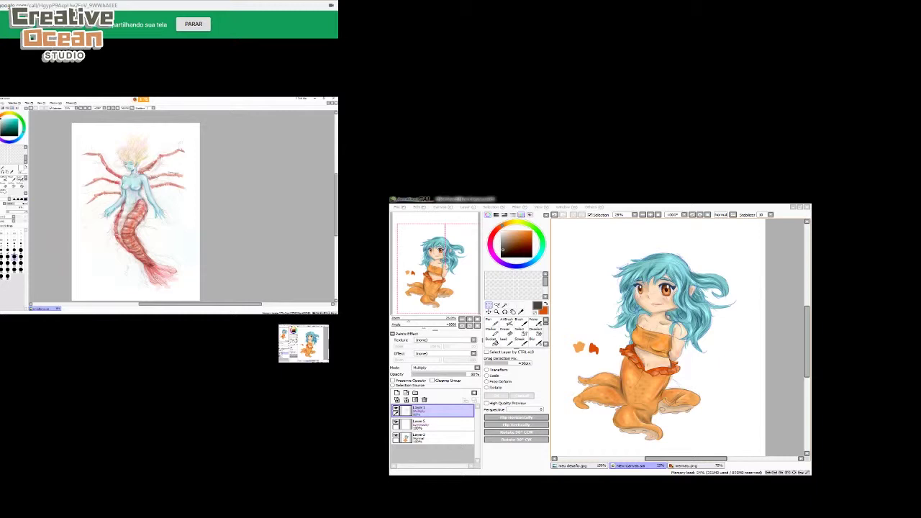
left_click(663, 354)
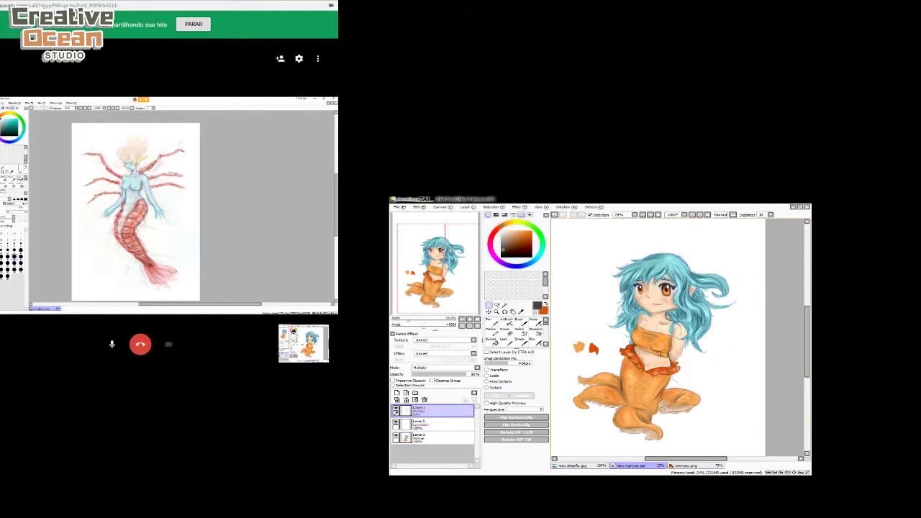
- Examine the octopus girl's face, hair, shoulders and orange top up close, and the full figure, with the sketch lines on
scroll(659, 374, "up", 1)
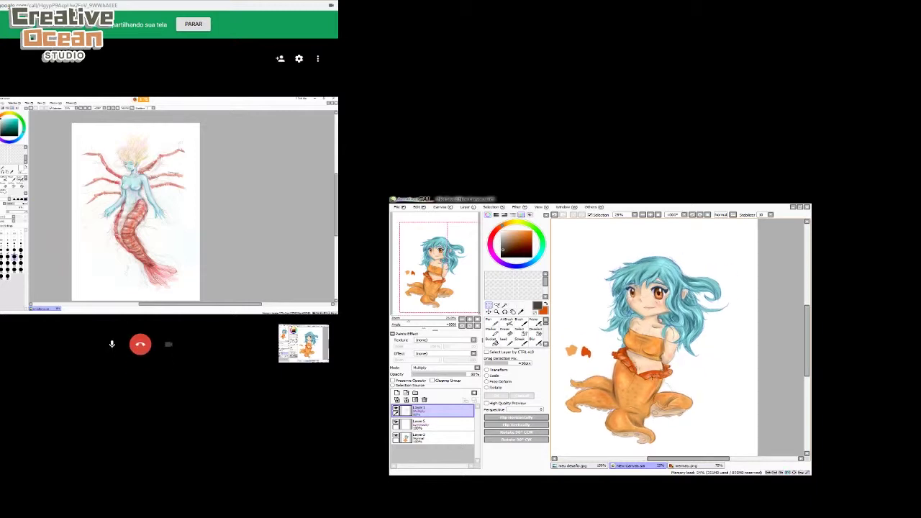
scroll(660, 380, "up", 2)
left_click_drag(662, 283, 672, 414)
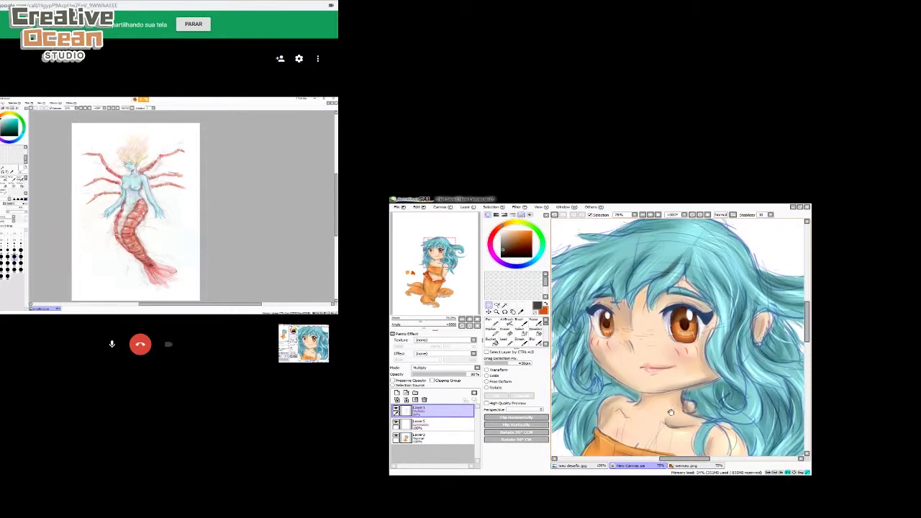
scroll(676, 416, "down", 2)
left_click_drag(680, 367, 666, 360)
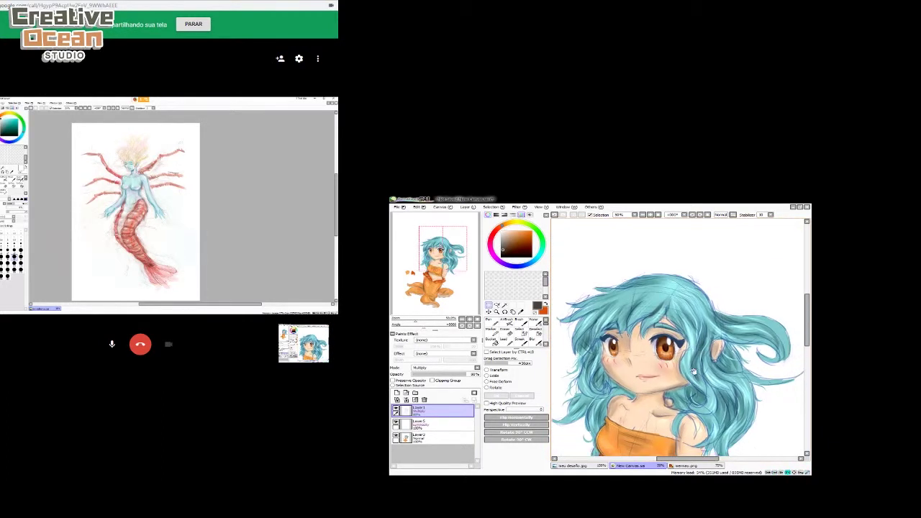
left_click_drag(705, 329, 708, 317)
scroll(718, 330, "down", 2)
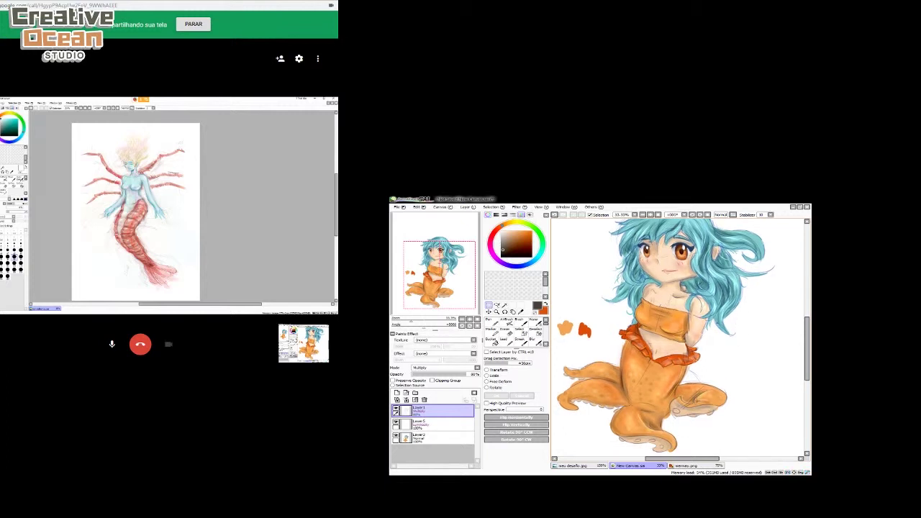
scroll(702, 407, "up", 2)
left_click_drag(688, 365, 688, 452)
left_click_drag(674, 327, 673, 425)
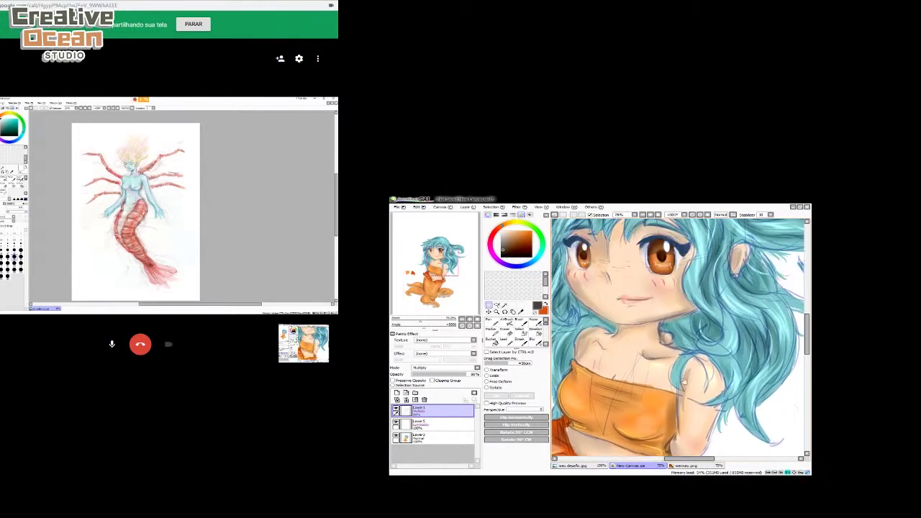
left_click_drag(693, 343, 679, 400)
- Hide the octopus girl's top Multiply line layer and check her colouring up close and as a full figure without the lines
scroll(670, 345, "down", 1)
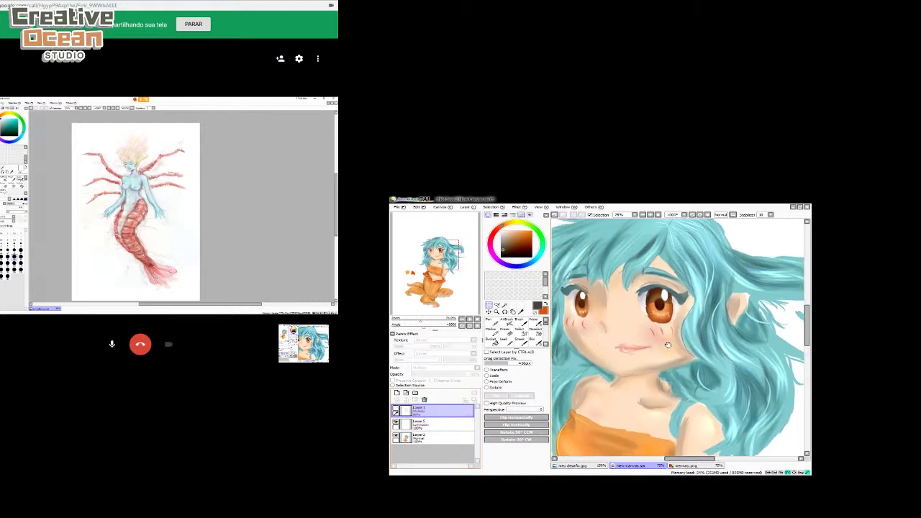
scroll(670, 344, "down", 1)
left_click_drag(669, 342, 684, 340)
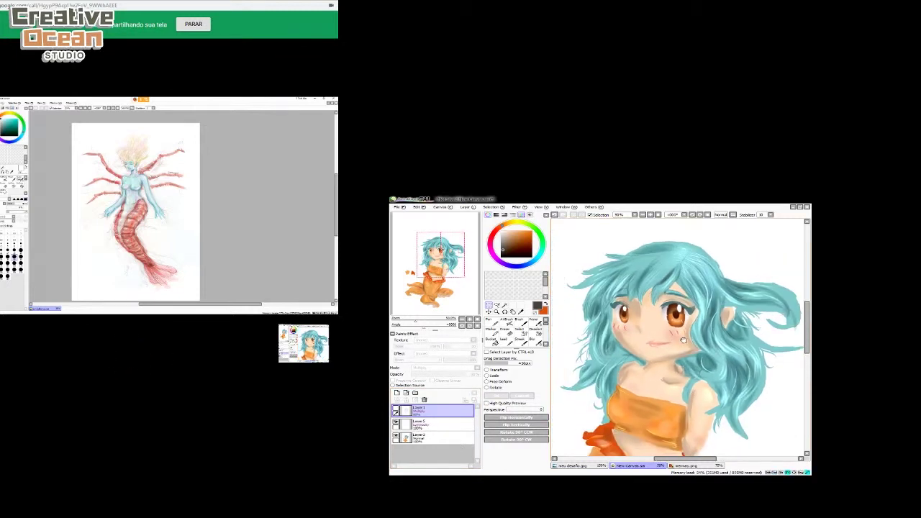
left_click_drag(676, 406, 641, 326)
scroll(685, 365, "down", 2)
scroll(645, 333, "up", 1)
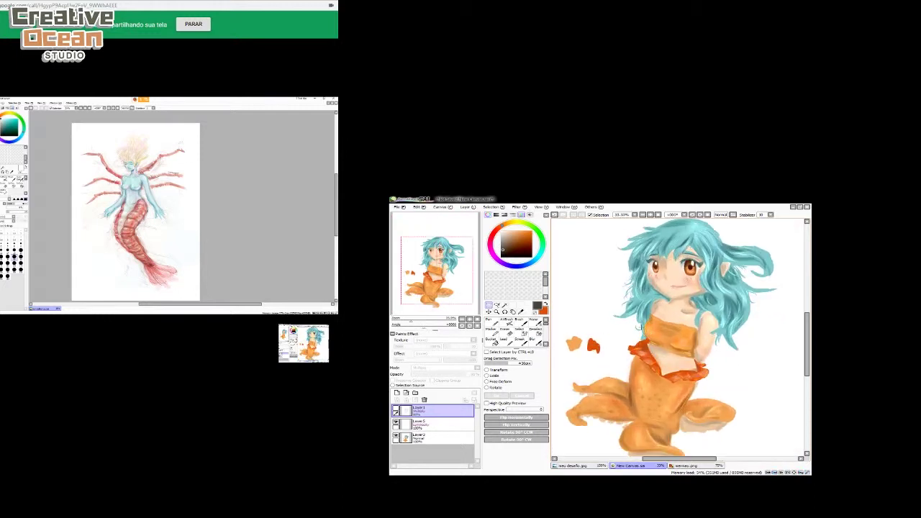
scroll(669, 341, "down", 1)
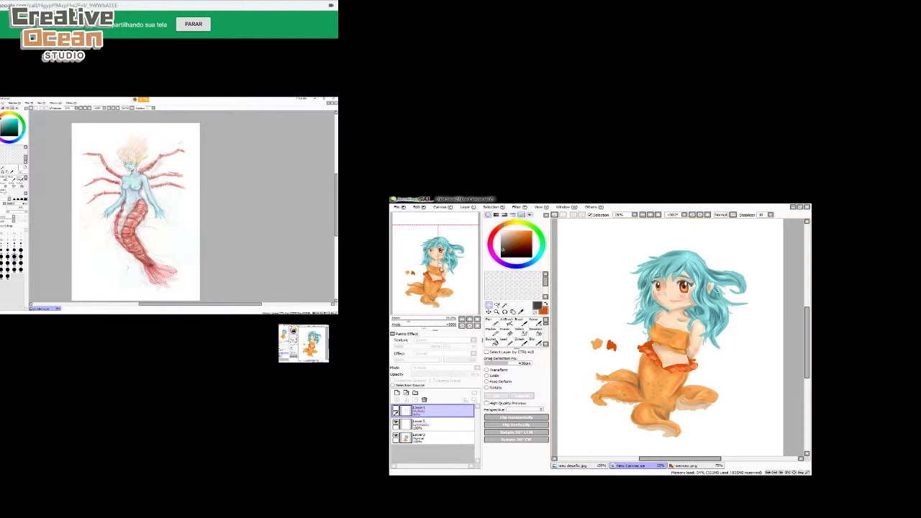
left_click(182, 2)
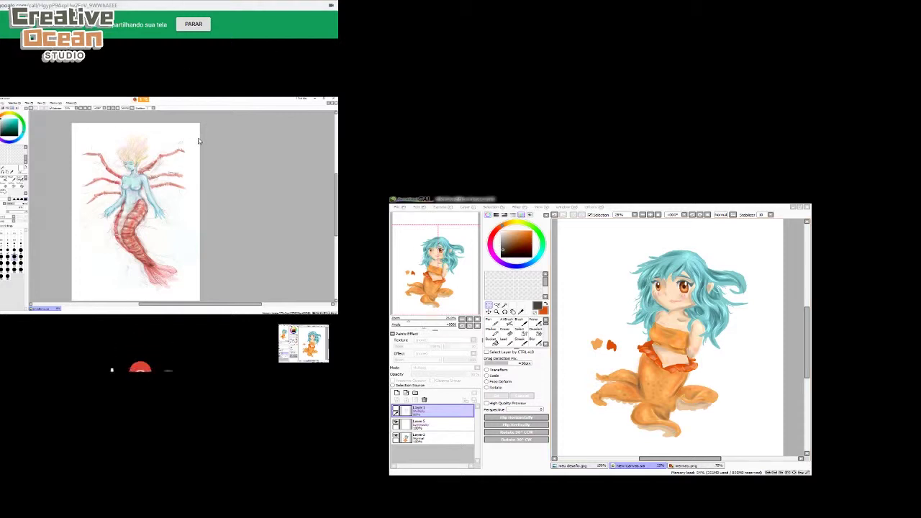